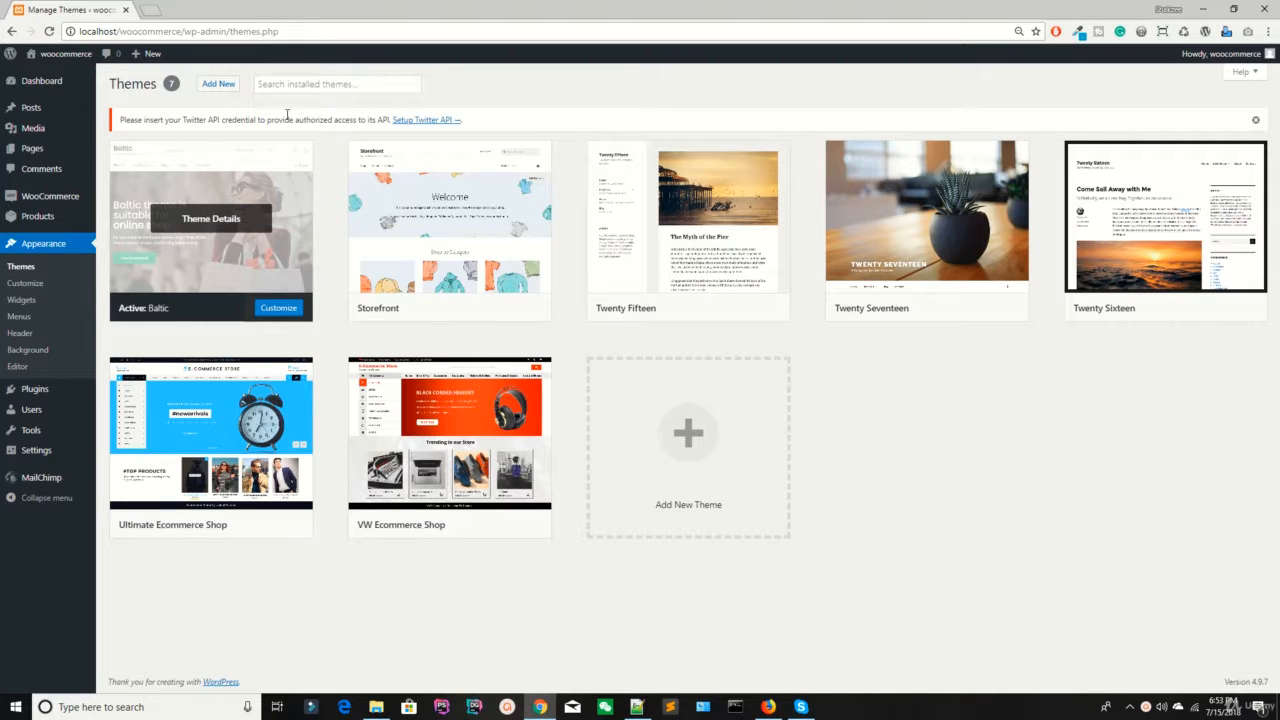
Switch to File Explorer and open the C:\xampp\htdocs folder
{"action": "left_click", "coordinate": [311, 29]}
{"action": "left_click", "coordinate": [363, 34]}
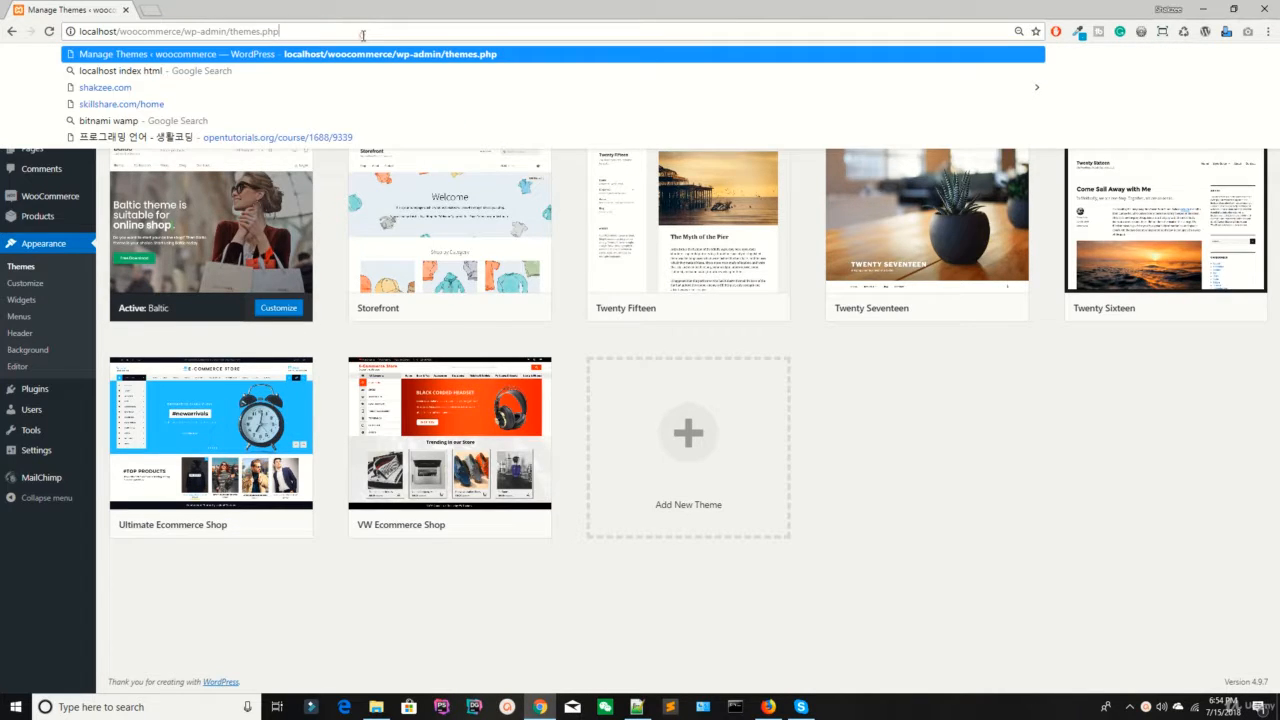
{"action": "key", "text": "alt+Tab"}
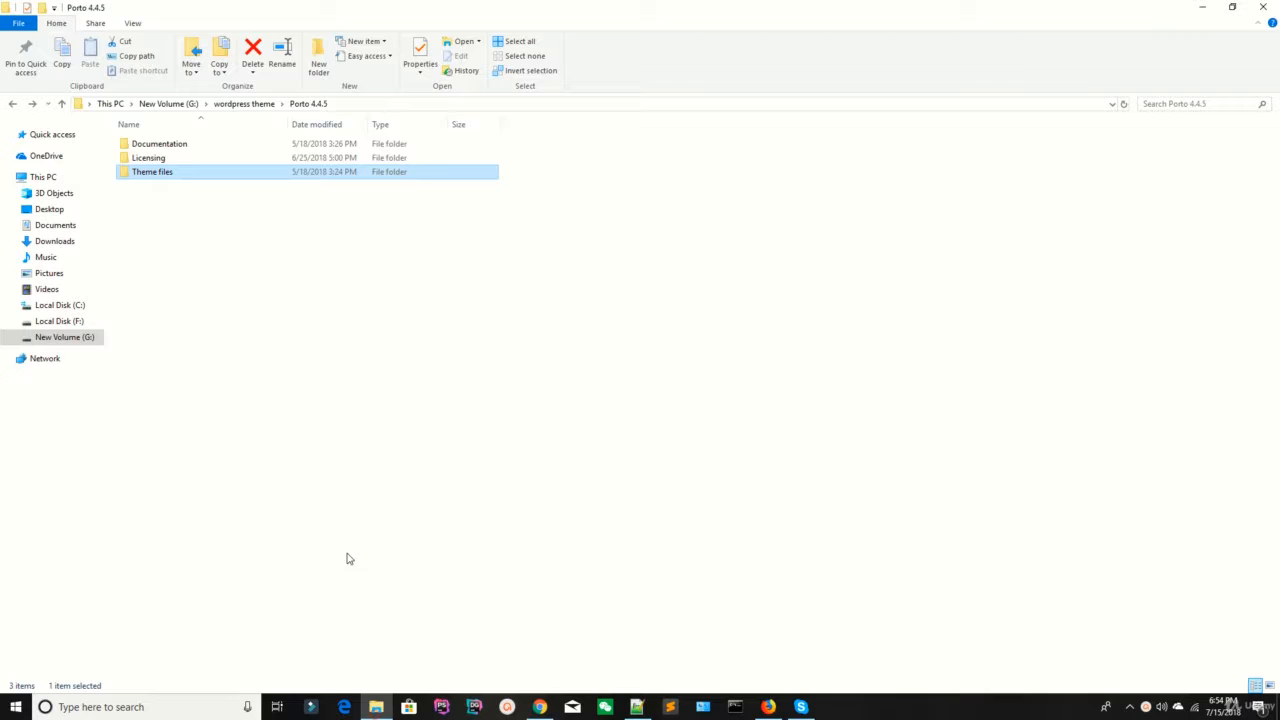
{"action": "left_click", "coordinate": [40, 308]}
{"action": "left_click", "coordinate": [1113, 160]}
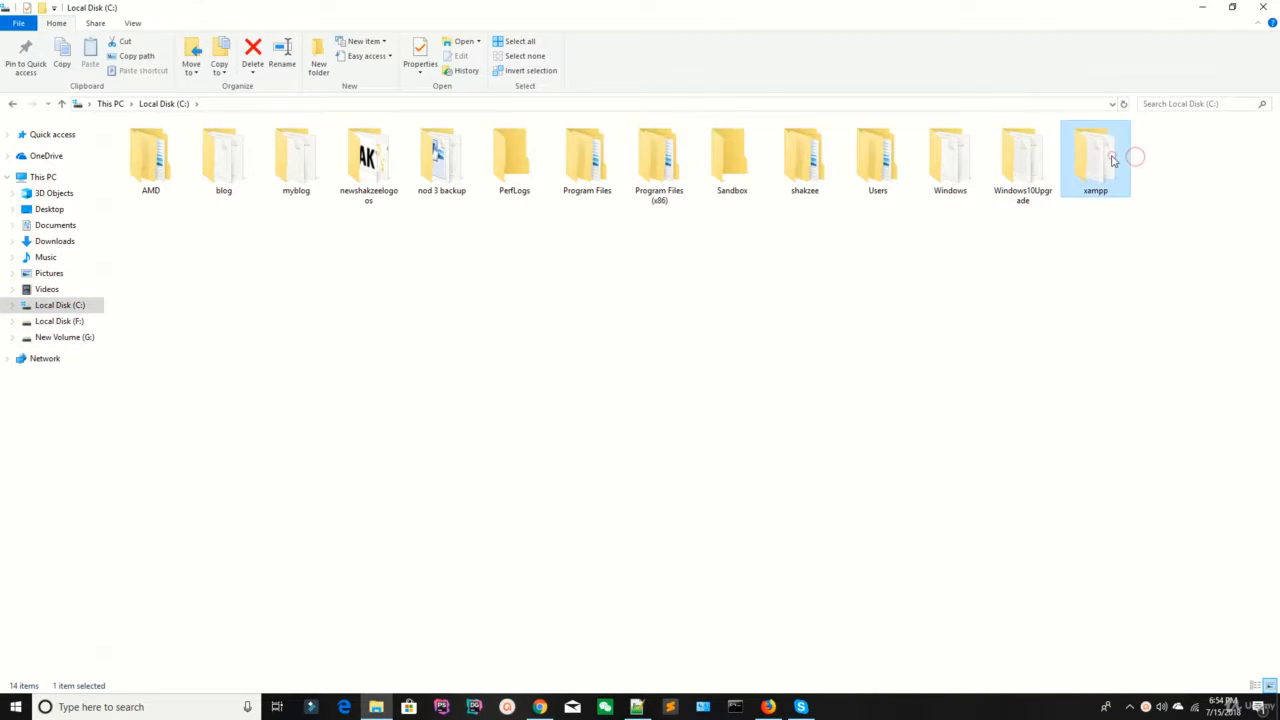
{"action": "double_click", "coordinate": [1113, 160]}
{"action": "double_click", "coordinate": [518, 165]}
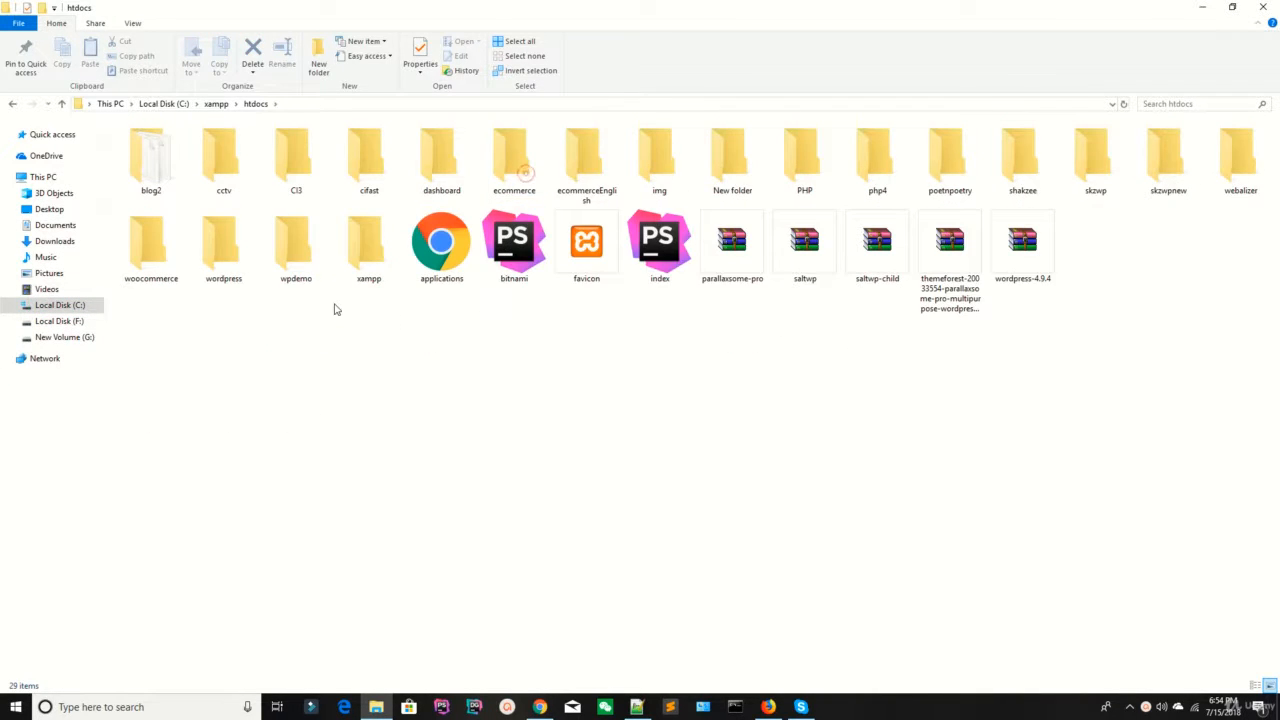
Extract the wordpress-4.9.4 archive in htdocs into its own wordpress-4.9.4 folder
{"action": "left_click", "coordinate": [1042, 251]}
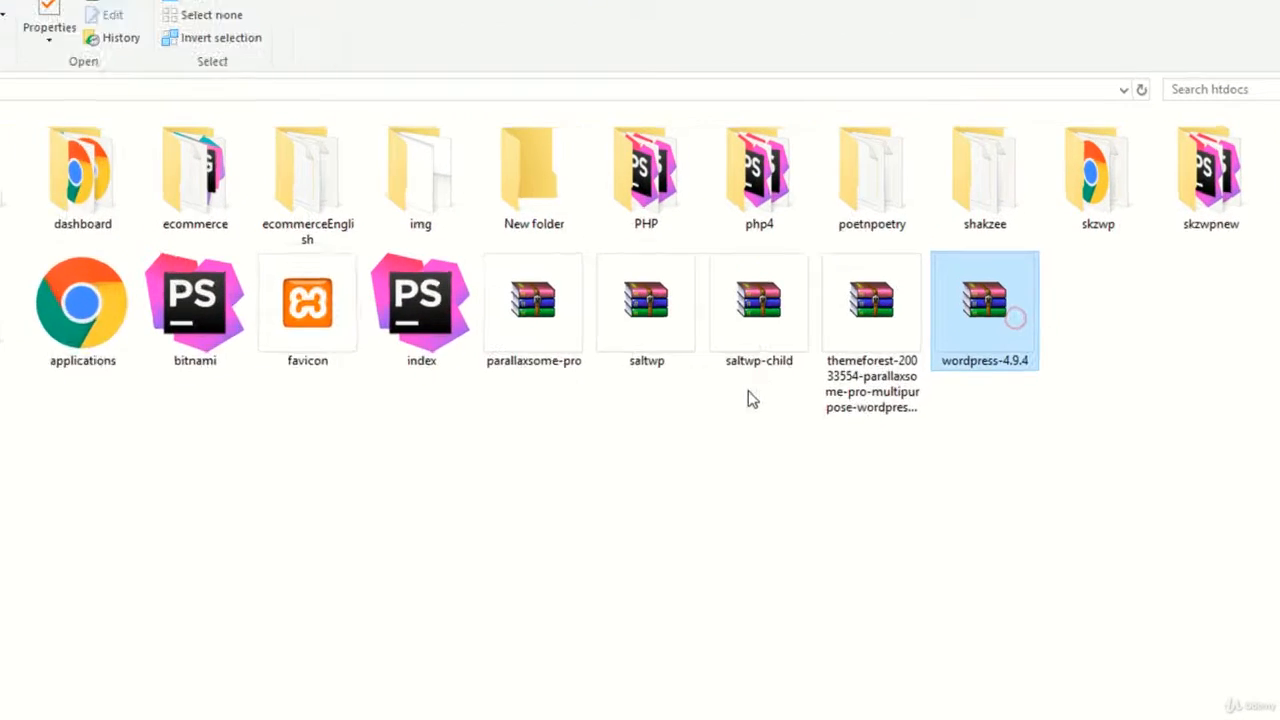
{"action": "right_click", "coordinate": [996, 316]}
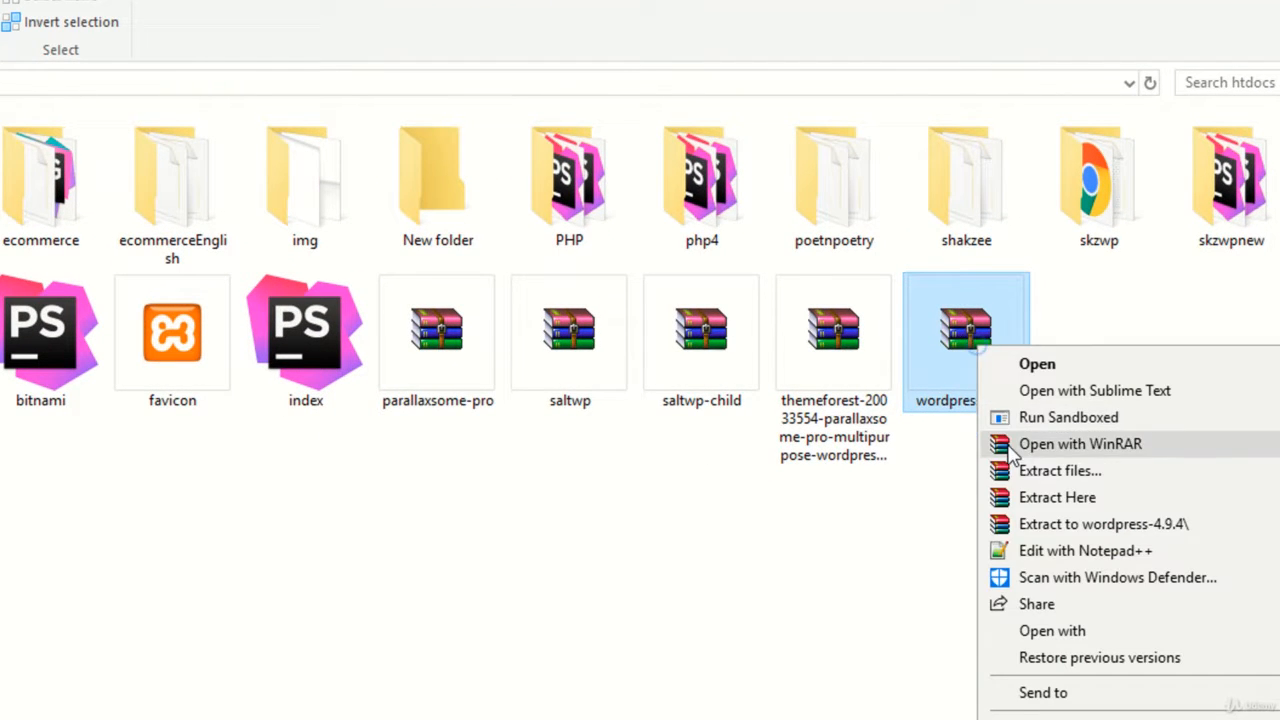
{"action": "left_click", "coordinate": [1048, 524]}
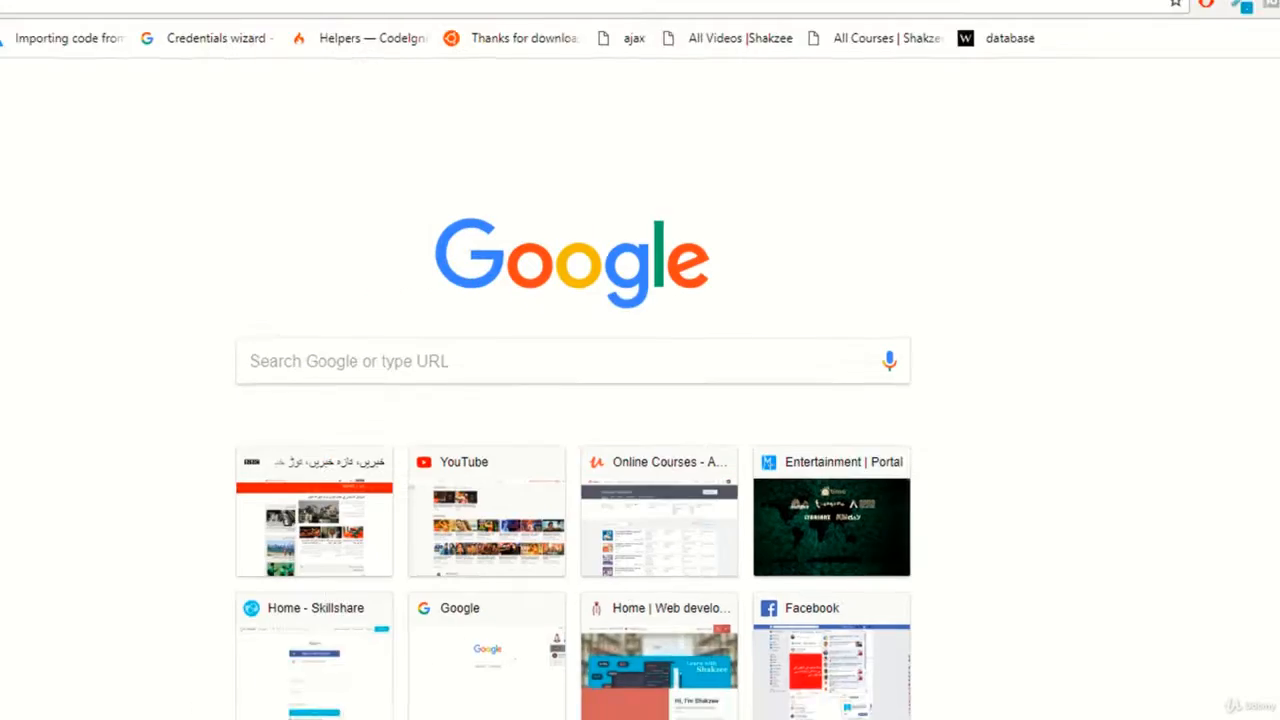
Switch to Chrome and open the database list in phpMyAdmin at localhost/phpmyadmin
{"action": "type", "text": "localhost/phpmyadmin"}
{"action": "key", "text": "Return"}
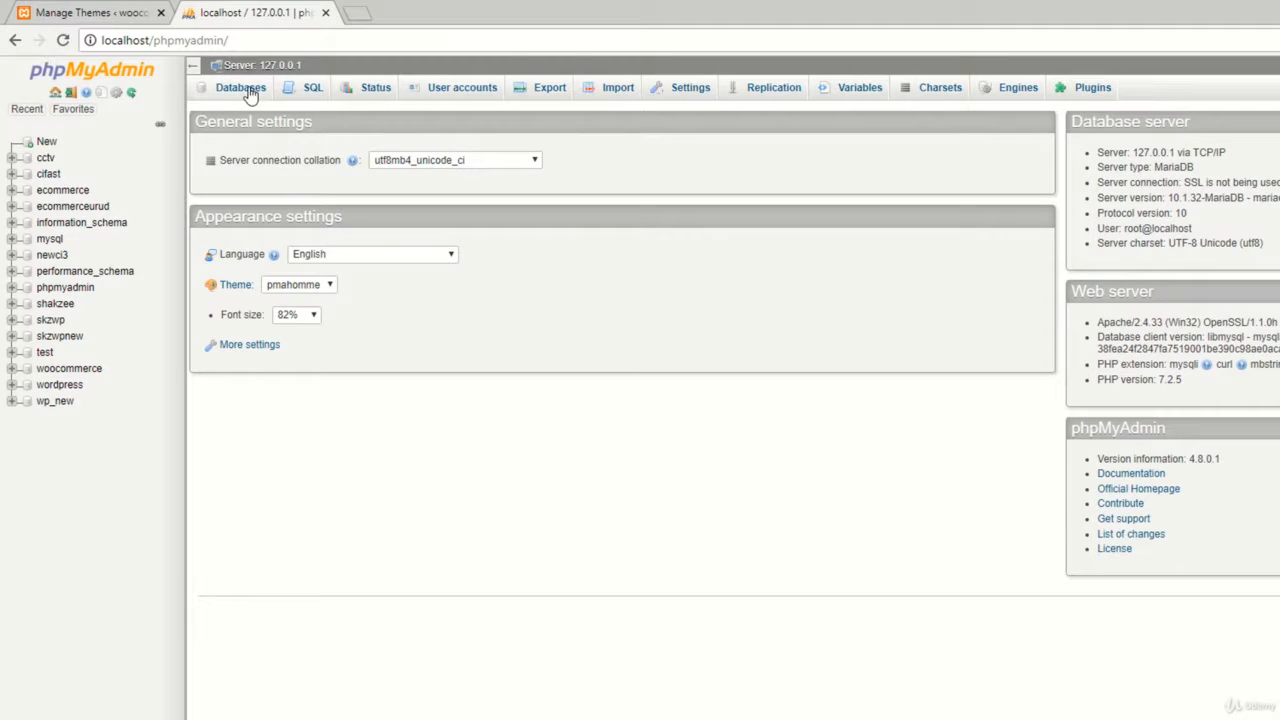
{"action": "left_click", "coordinate": [250, 91]}
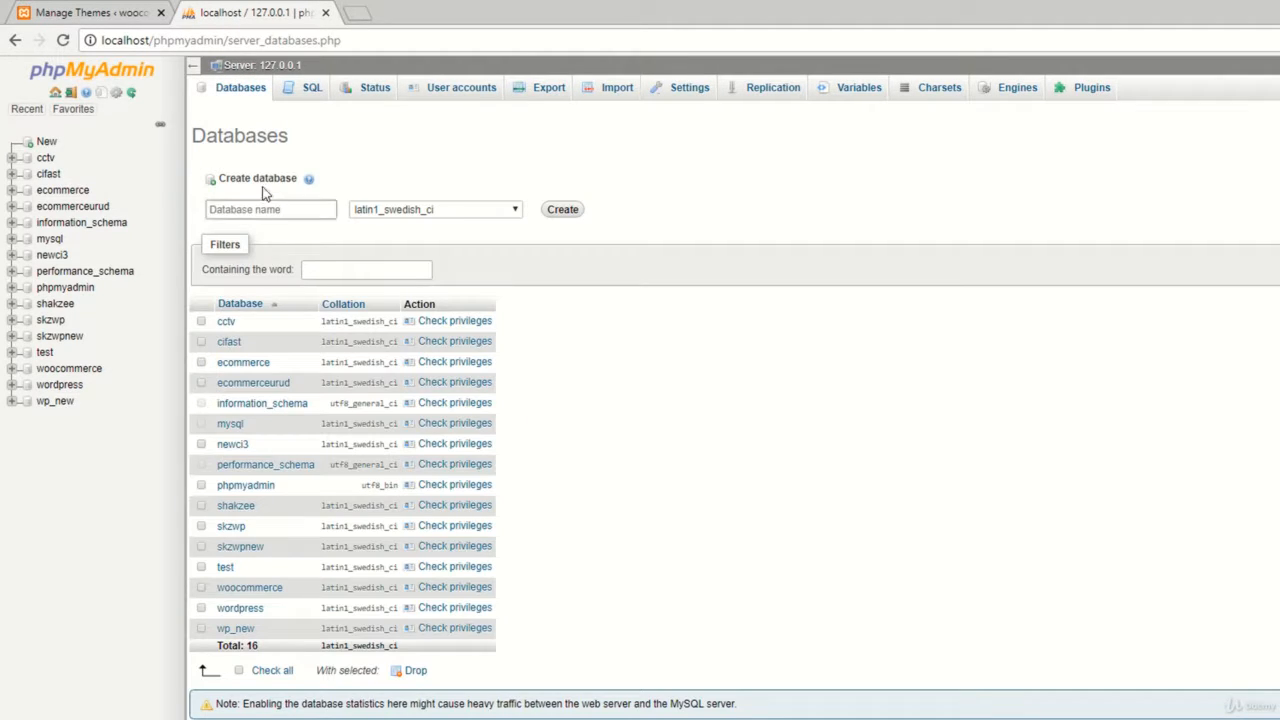
Create a new database named "visual composer", keeping the latin1_swedish_ci collation
{"action": "left_click", "coordinate": [265, 209]}
{"action": "type", "text": "visual composer"}
{"action": "left_click", "coordinate": [562, 209]}
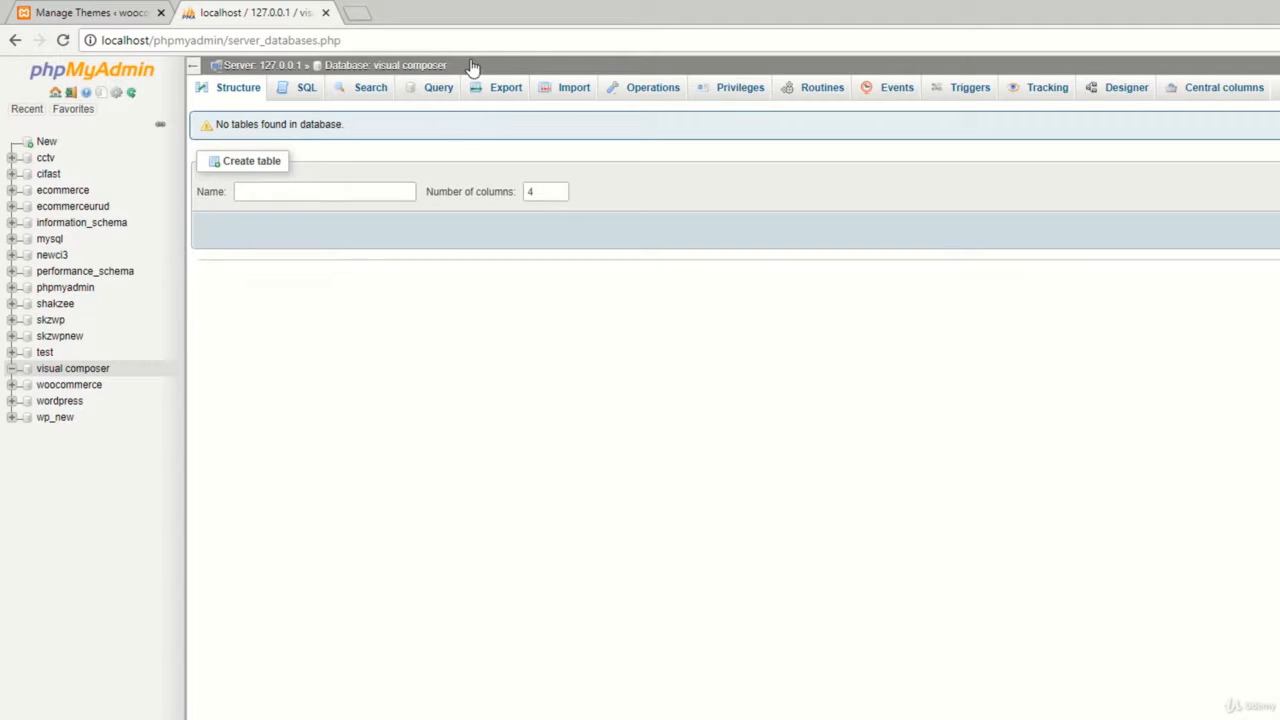
{"action": "left_click", "coordinate": [514, 311]}
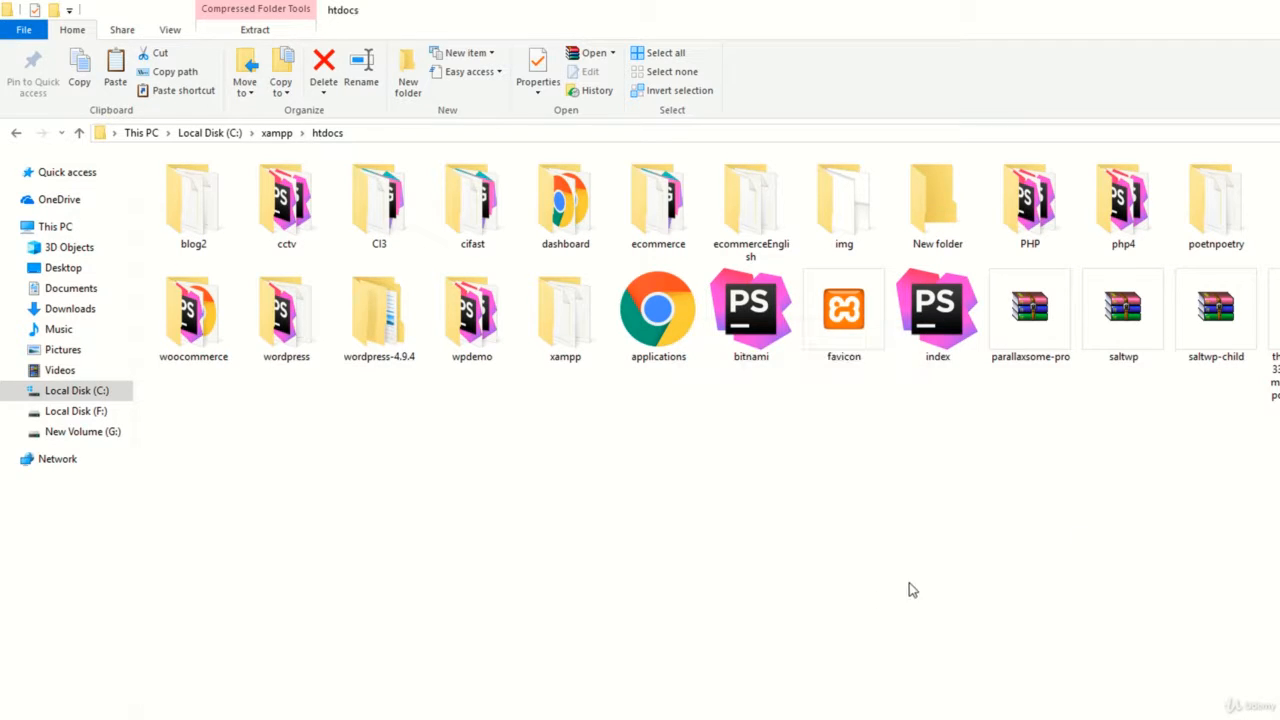
In File Explorer, move all files from the nested wordpress folder up into wordpress-4.9.4 and delete the emptied wordpress folder
{"action": "left_click", "coordinate": [380, 322]}
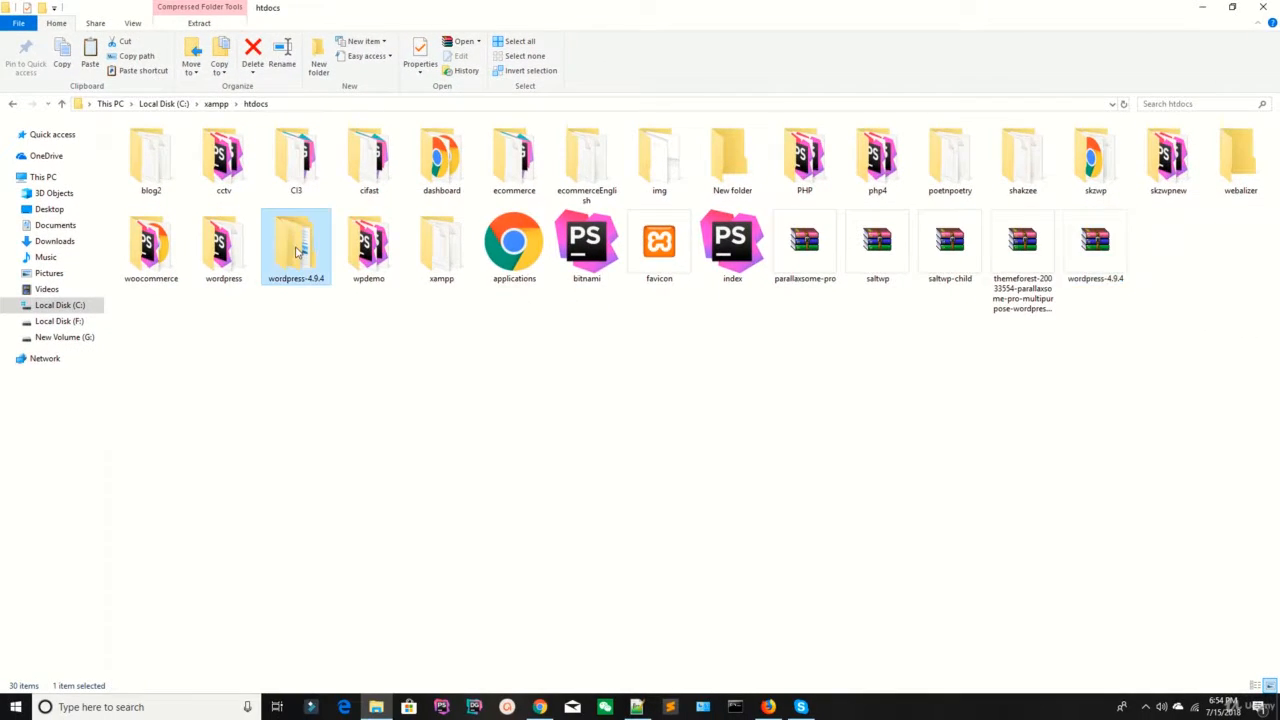
{"action": "double_click", "coordinate": [297, 251]}
{"action": "double_click", "coordinate": [151, 143]}
{"action": "left_click_drag", "start_coordinate": [247, 445], "coordinate": [178, 118]}
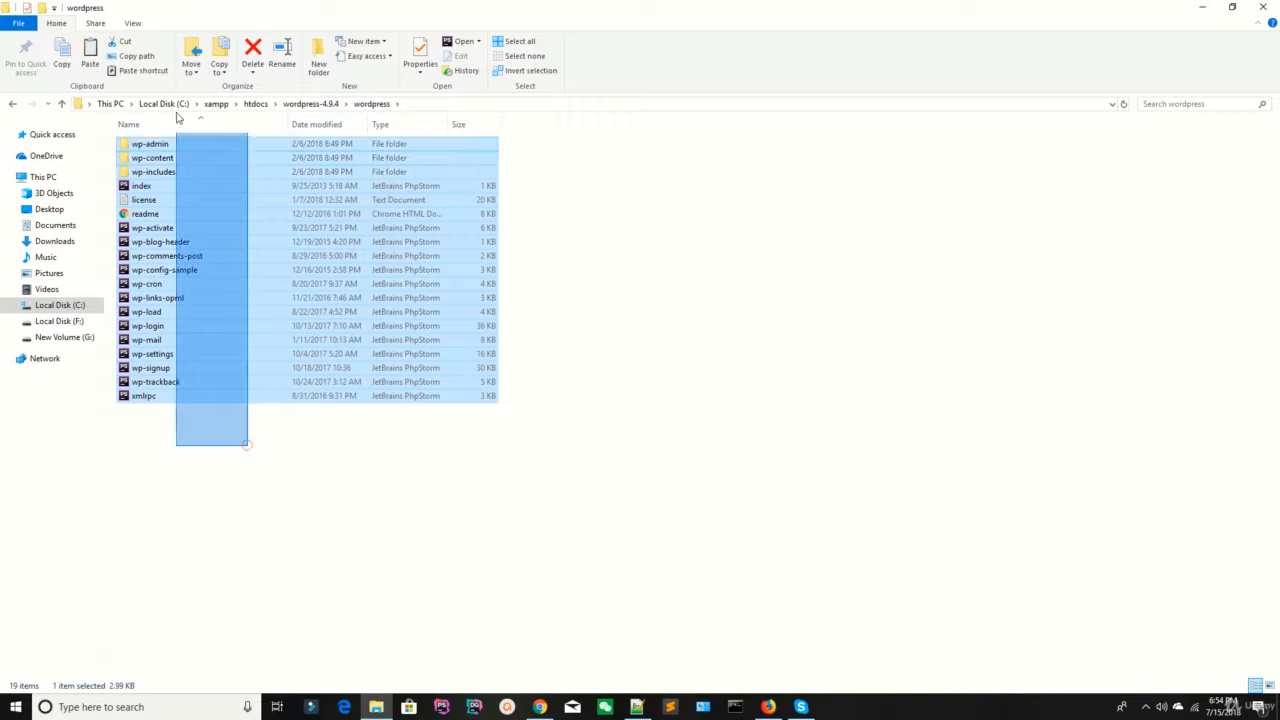
{"action": "left_click", "coordinate": [12, 103]}
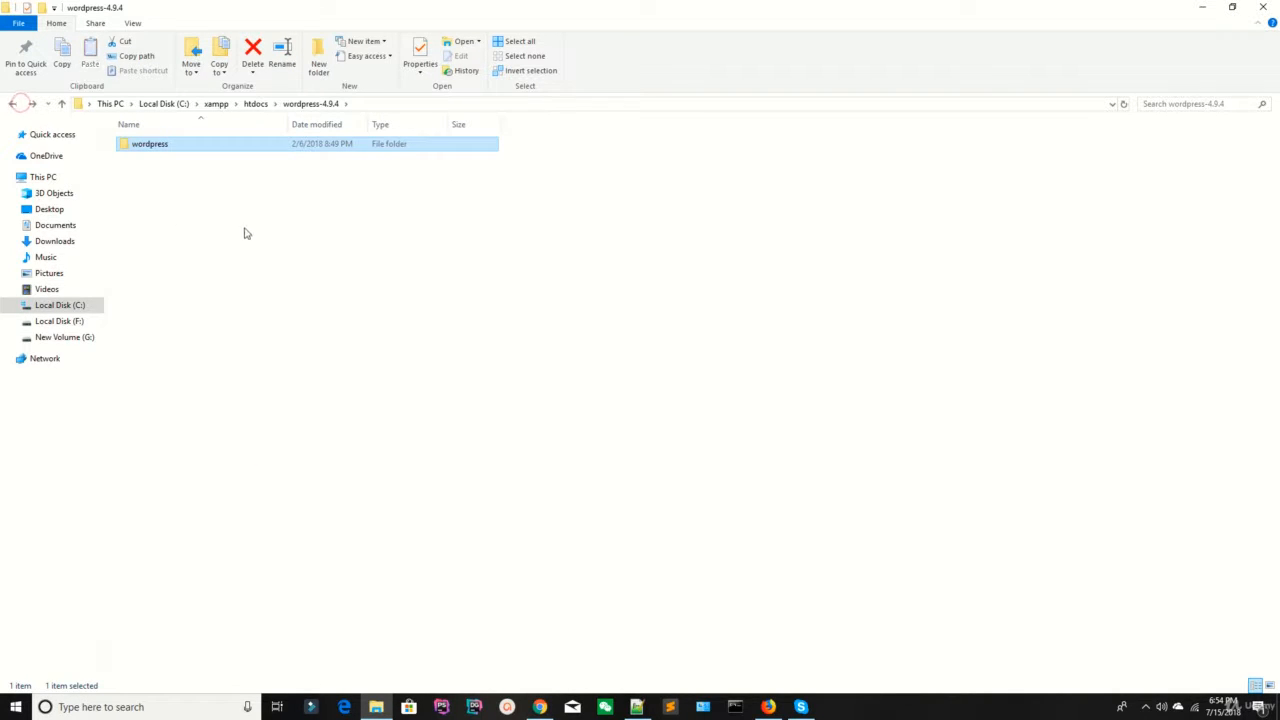
{"action": "key", "text": "ctrl+v"}
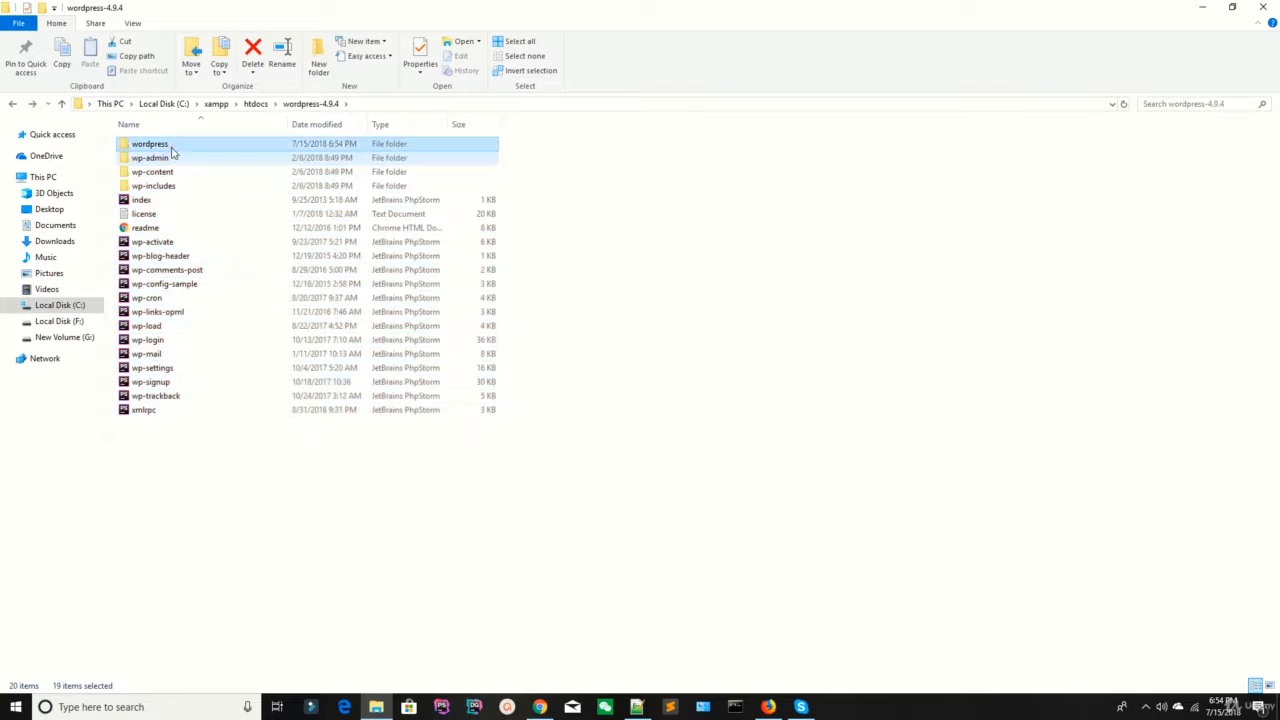
{"action": "left_click", "coordinate": [172, 147]}
{"action": "key", "text": "Delete"}
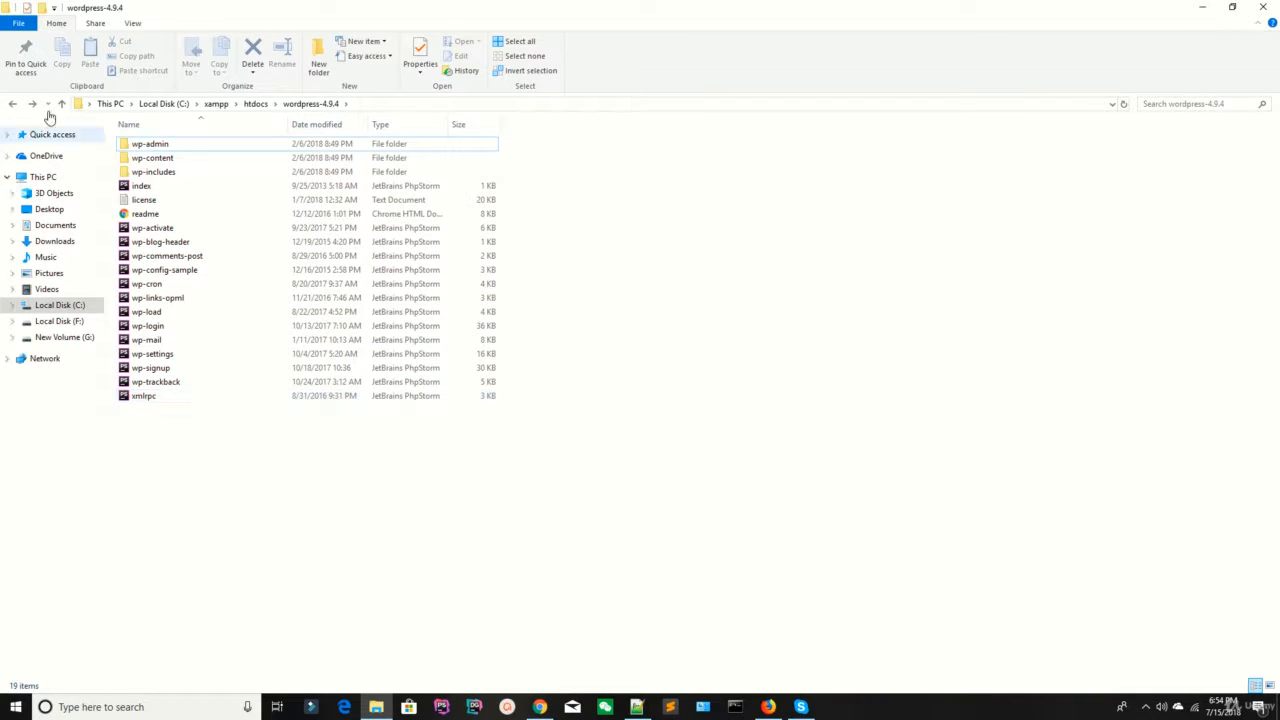
Return to htdocs and rename the wordpress-4.9.4 folder as composer
{"action": "left_click", "coordinate": [13, 104]}
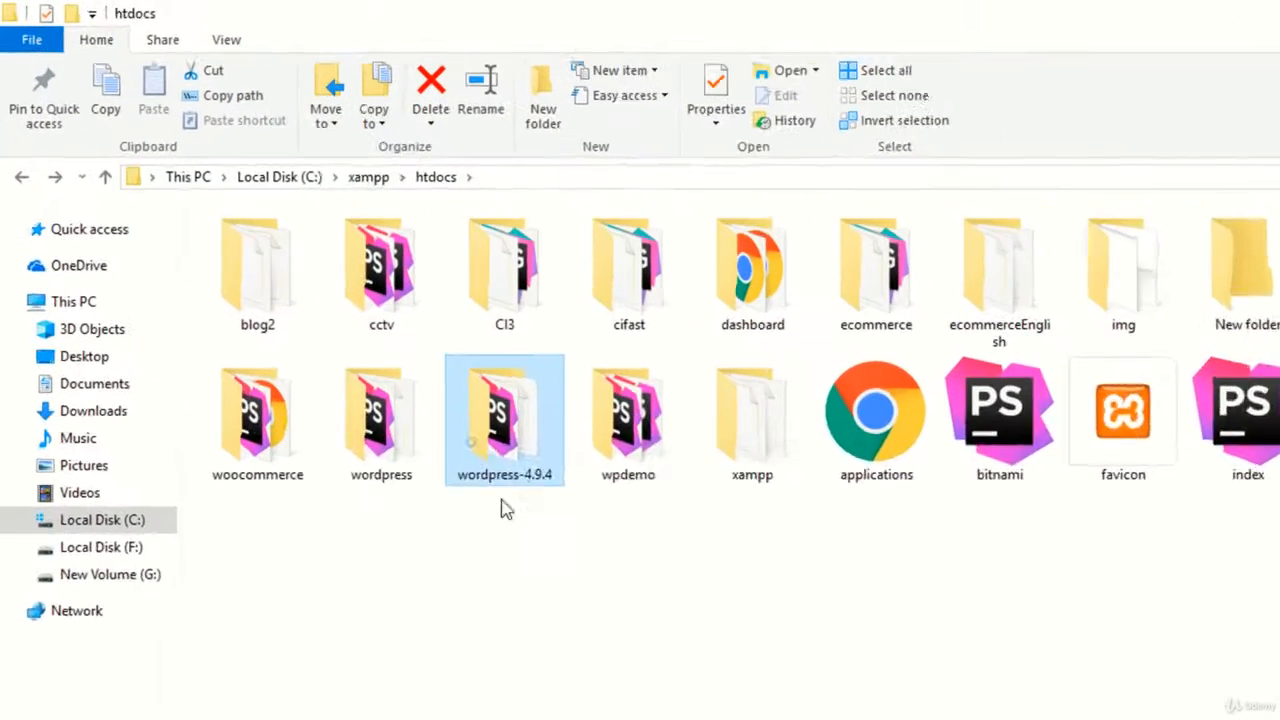
{"action": "right_click", "coordinate": [277, 258]}
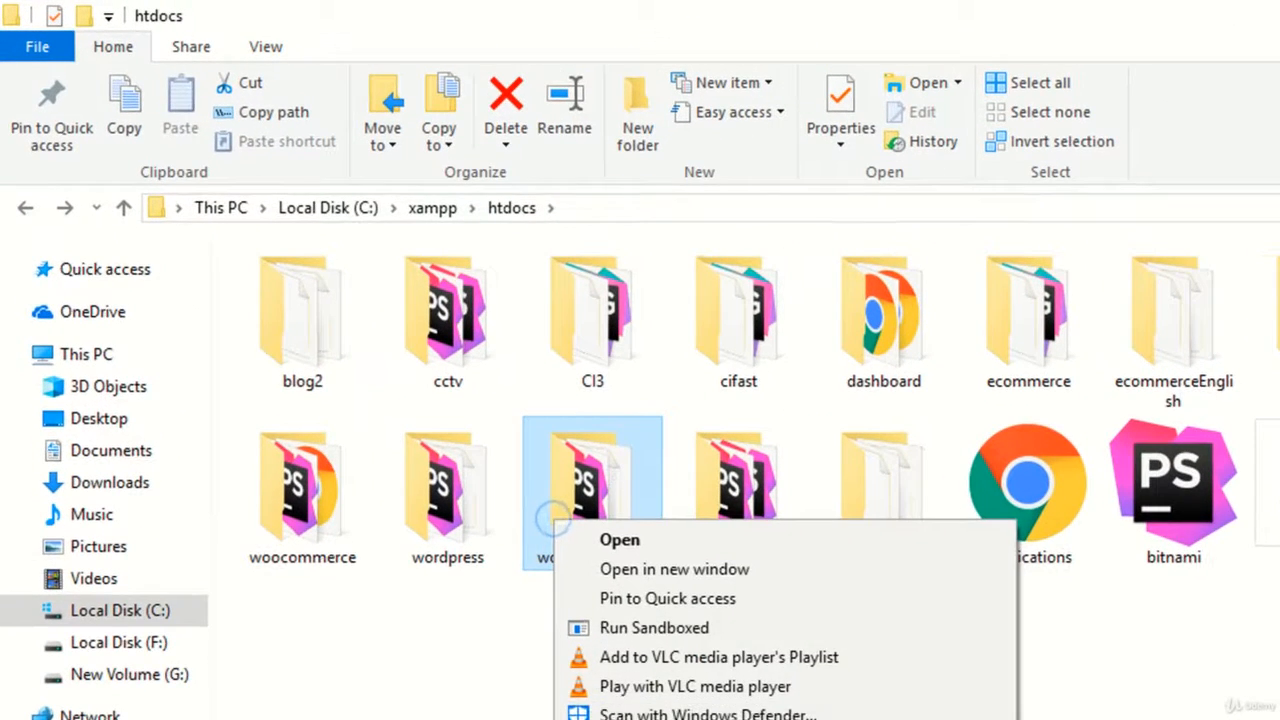
{"action": "key", "text": "m"}
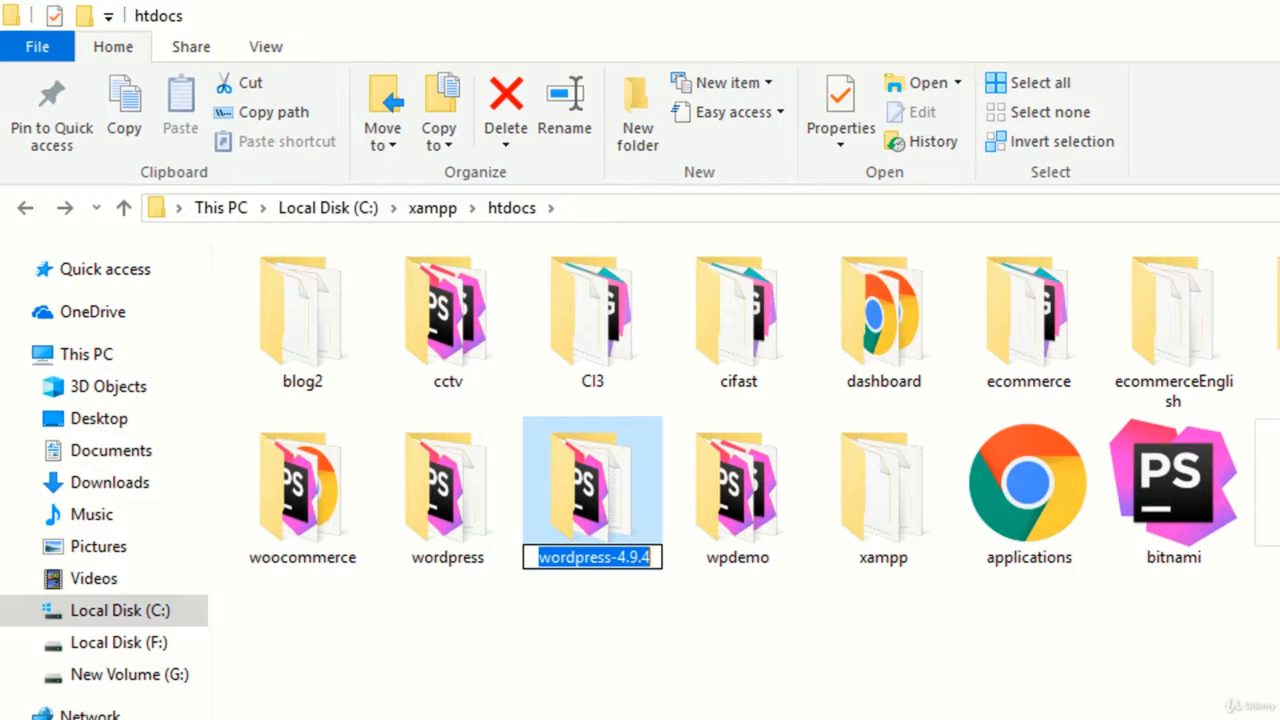
{"action": "type", "text": "w"}
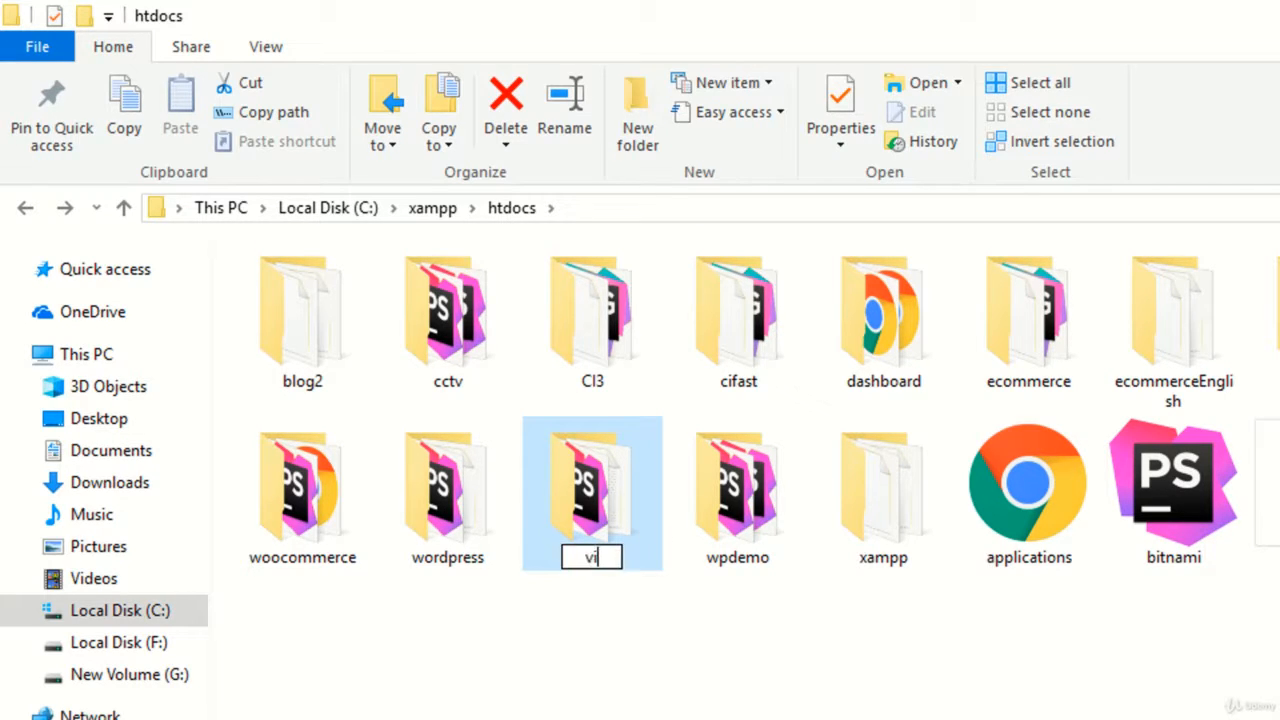
{"action": "key", "text": "BackSpace"}
{"action": "type", "text": "comps"}
{"action": "key", "text": "BackSpace"}
{"action": "key", "text": "BackSpace"}
{"action": "key", "text": "BackSpace"}
{"action": "key", "text": "BackSpace"}
{"action": "key", "text": "BackSpace"}
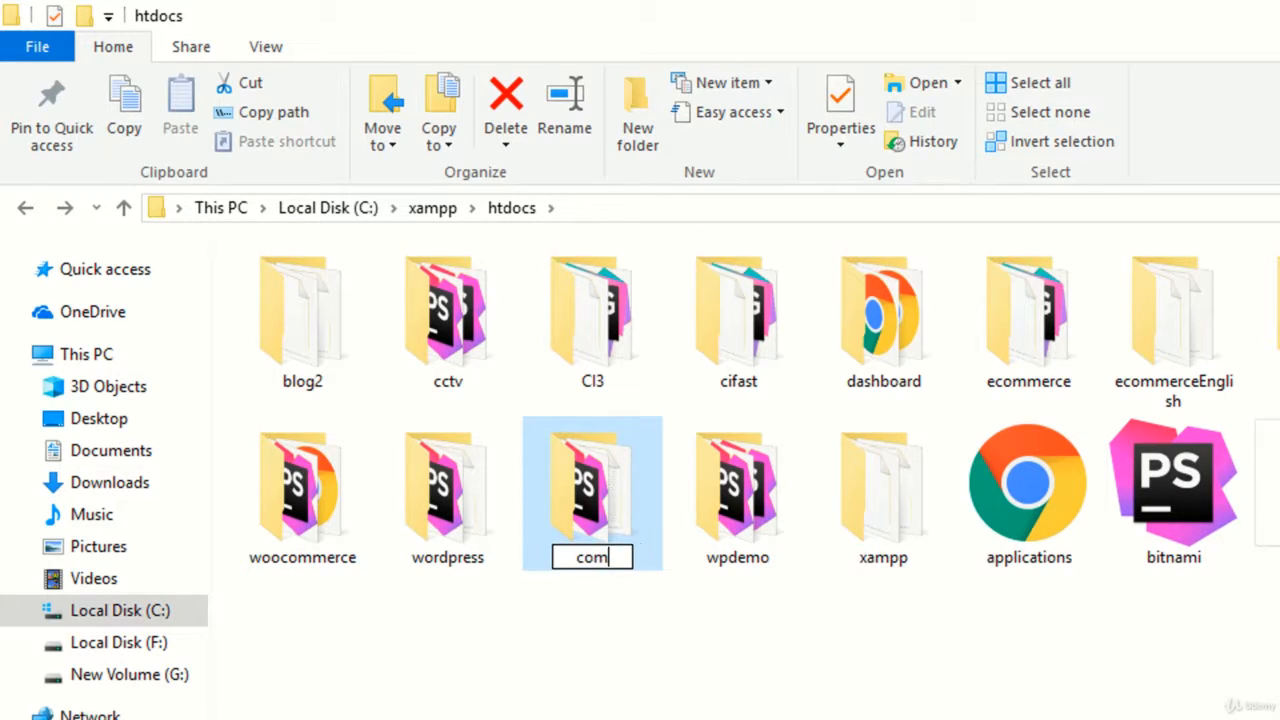
{"action": "type", "text": "composer"}
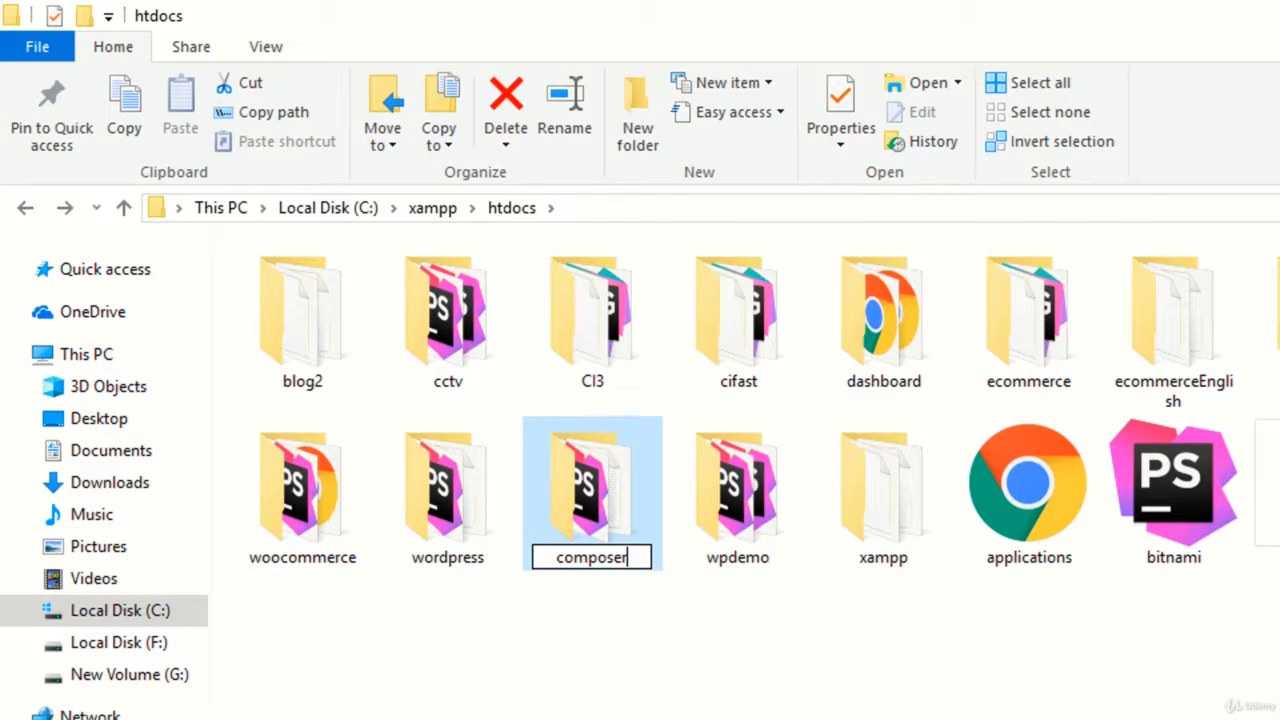
{"action": "key", "text": "Return"}
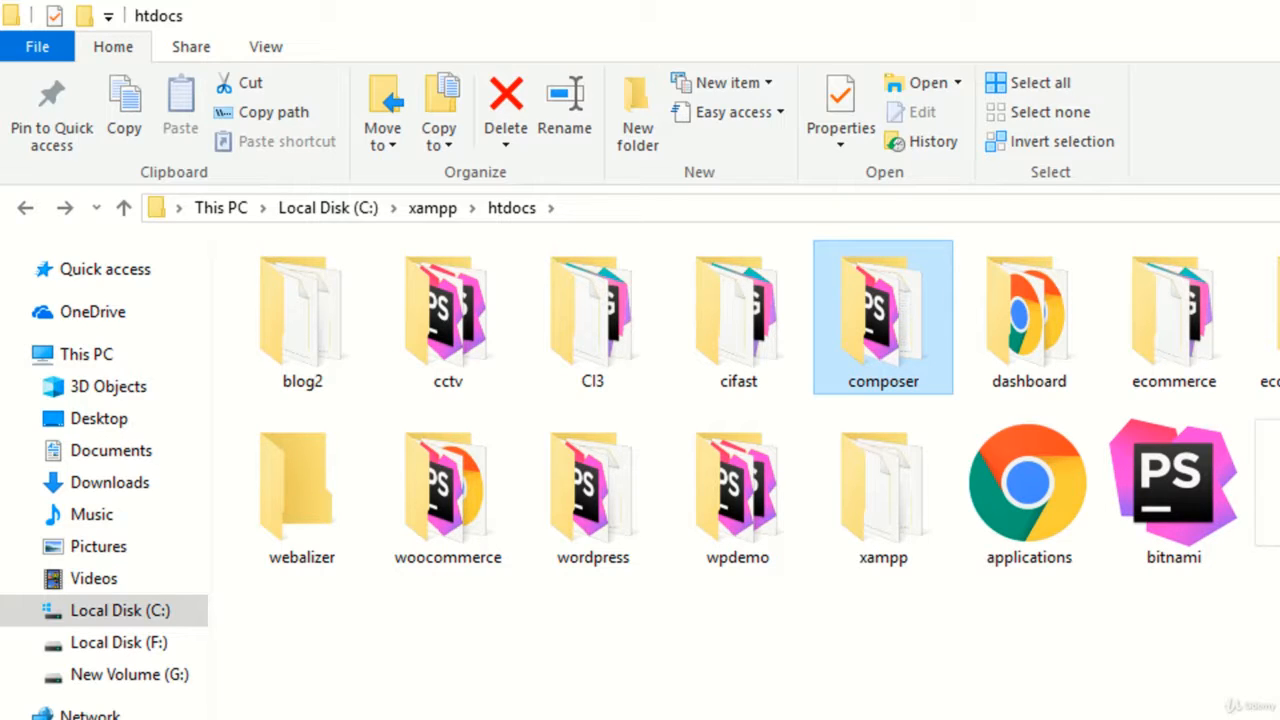
Switch to Chrome and open localhost/composer in a new browser tab
{"action": "key", "text": "alt+Tab"}
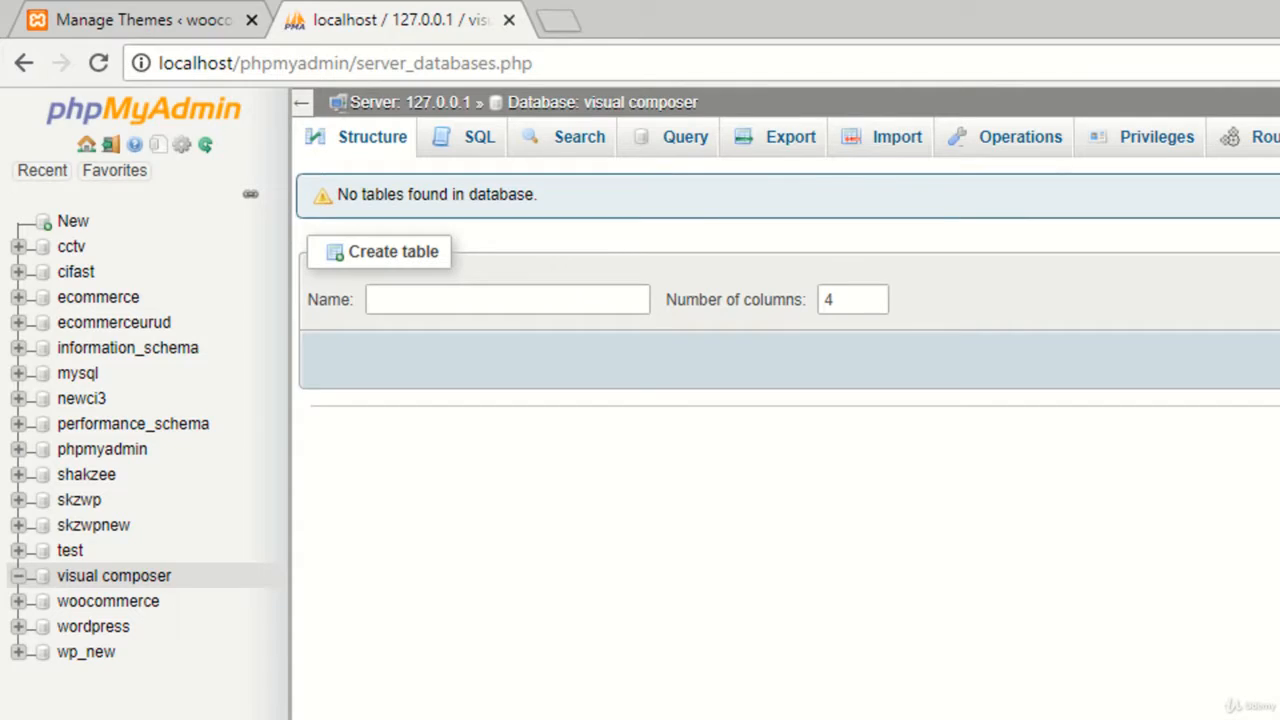
{"action": "key", "text": "alt+Tab"}
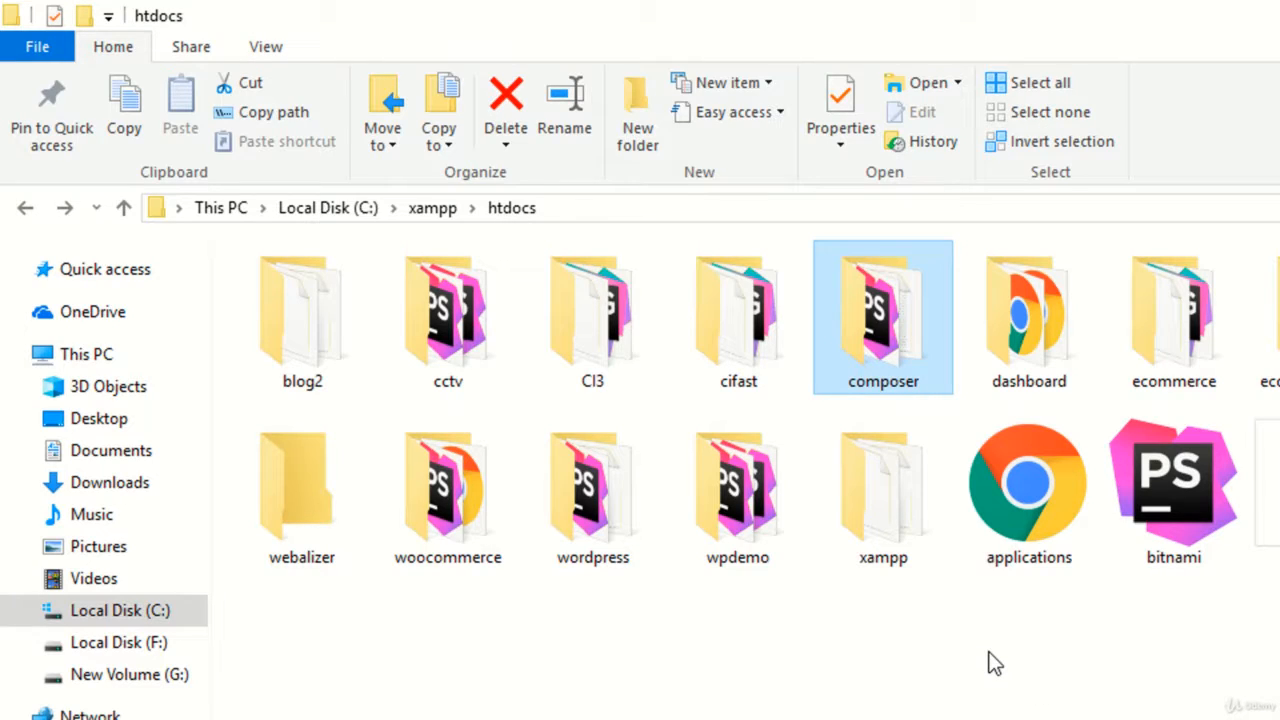
{"action": "key", "text": "alt+Tab"}
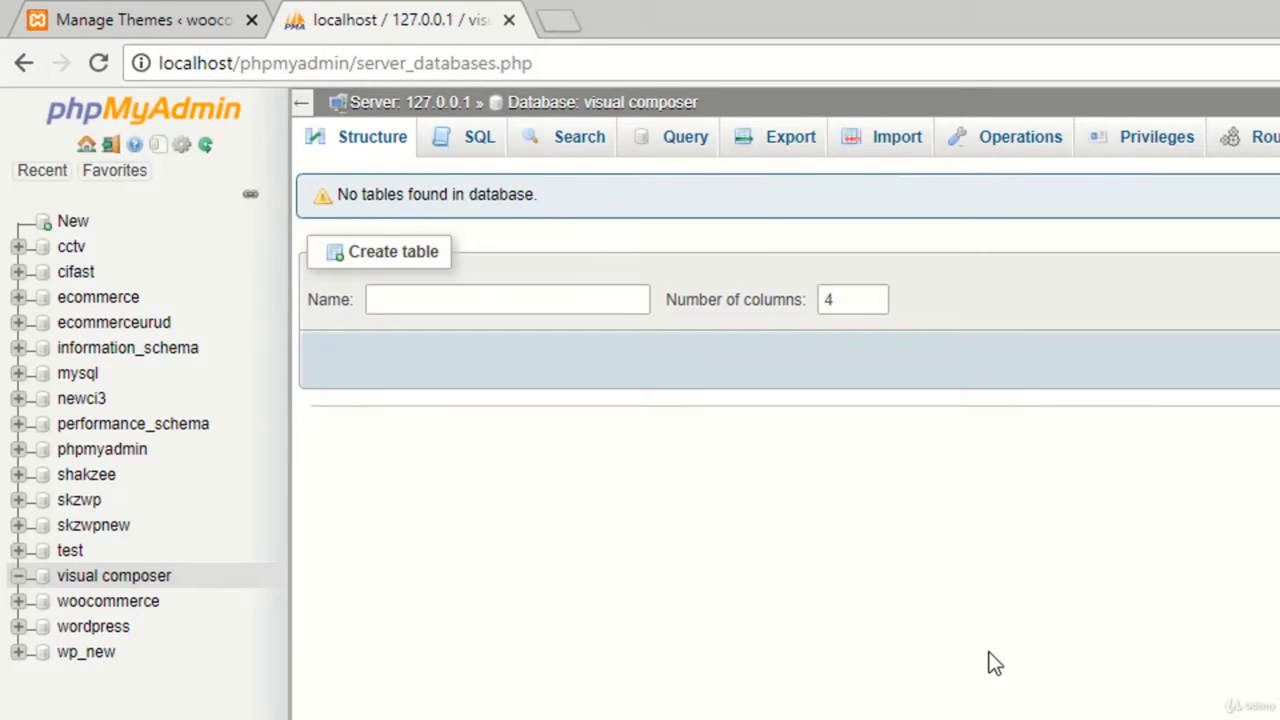
{"action": "key", "text": "alt+Tab"}
{"action": "left_click", "coordinate": [570, 16]}
{"action": "type", "text": "loc0"}
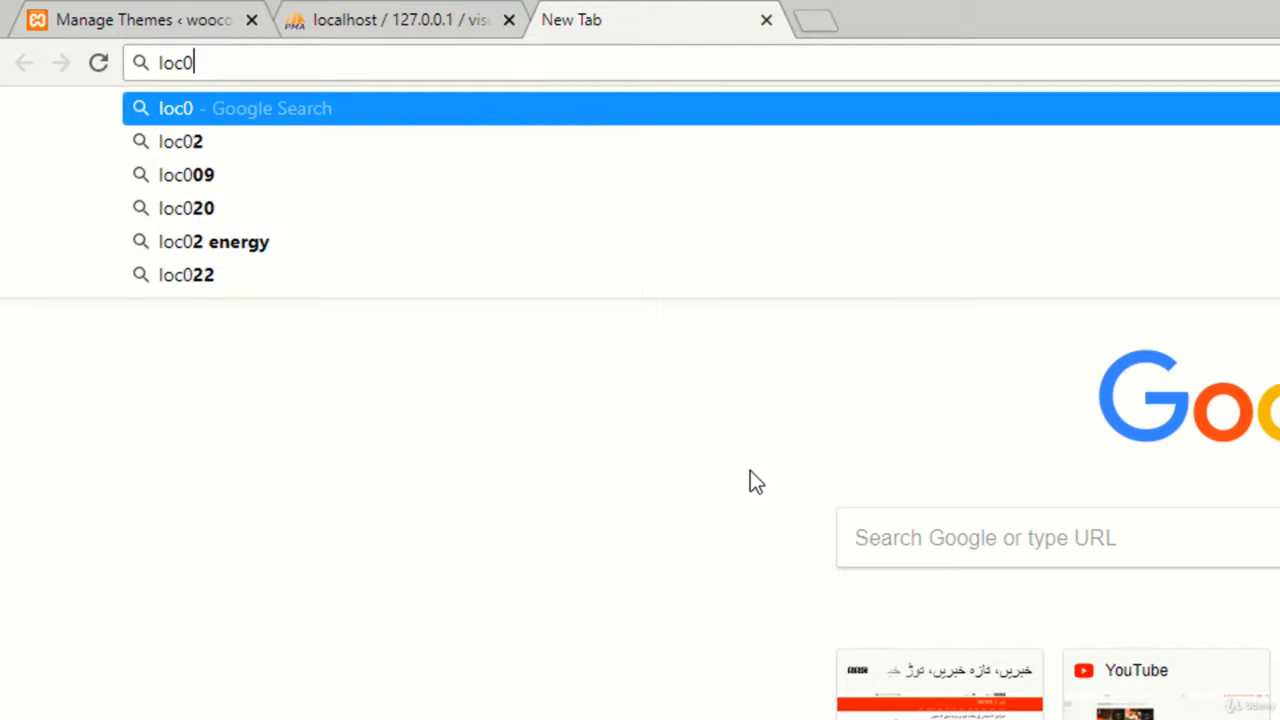
{"action": "key", "text": "ctrl+z"}
{"action": "key", "text": "ctrl+a"}
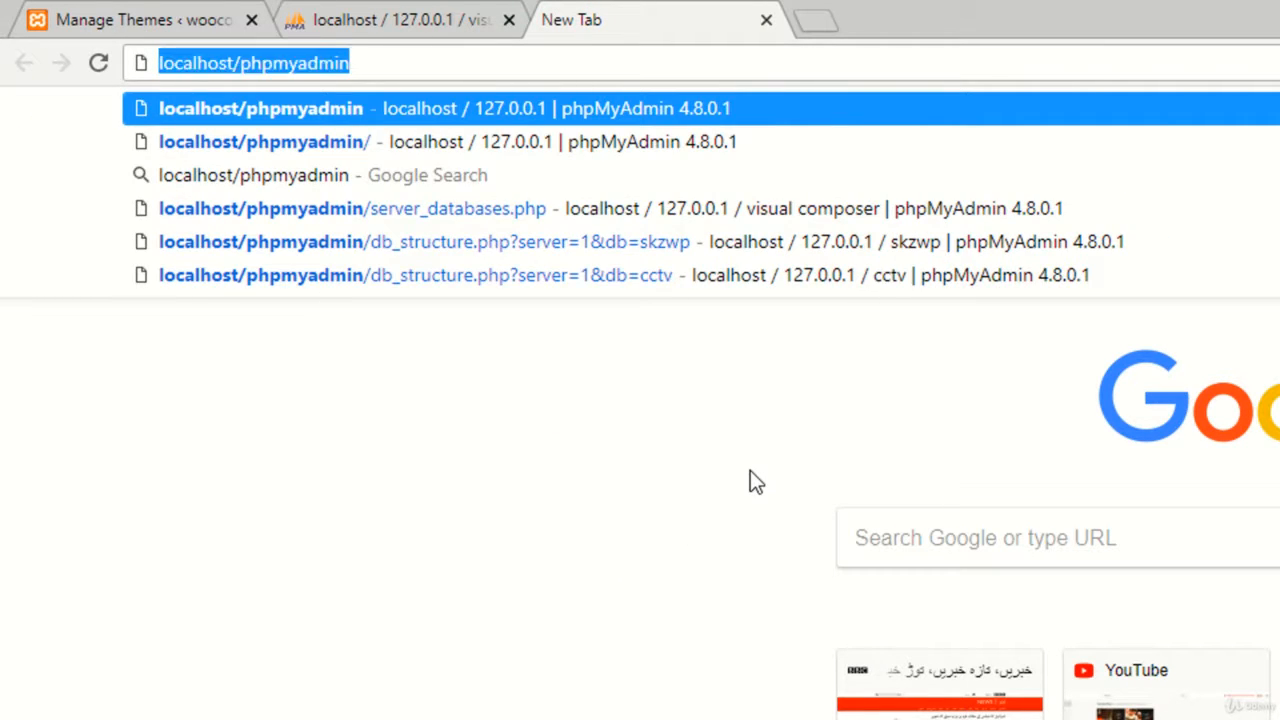
{"action": "key", "text": "BackSpace"}
{"action": "type", "text": "loc"}
{"action": "key", "text": "End"}
{"action": "key", "text": "BackSpace"}
{"action": "key", "text": "BackSpace"}
{"action": "key", "text": "BackSpace"}
{"action": "key", "text": "BackSpace"}
{"action": "key", "text": "BackSpace"}
{"action": "key", "text": "BackSpace"}
{"action": "key", "text": "BackSpace"}
{"action": "key", "text": "BackSpace"}
{"action": "key", "text": "BackSpace"}
{"action": "key", "text": "BackSpace"}
{"action": "key", "text": "BackSpace"}
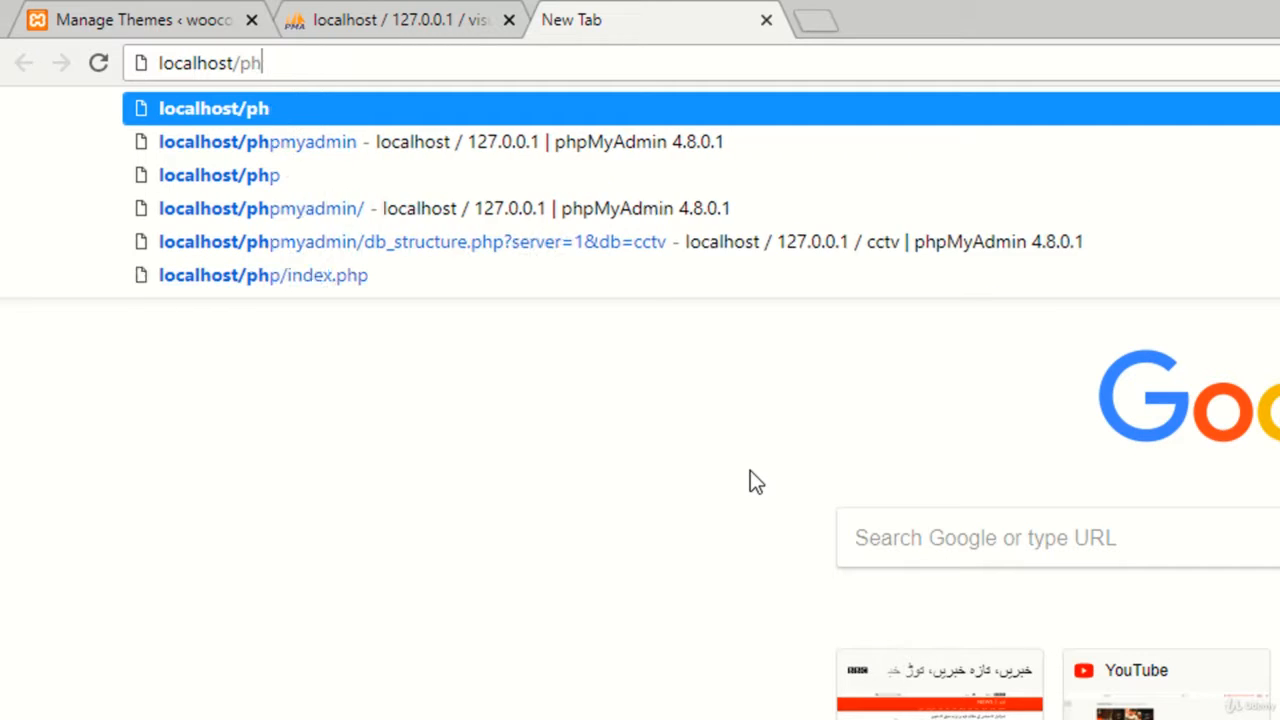
{"action": "type", "text": "/composer"}
{"action": "key", "text": "Return"}
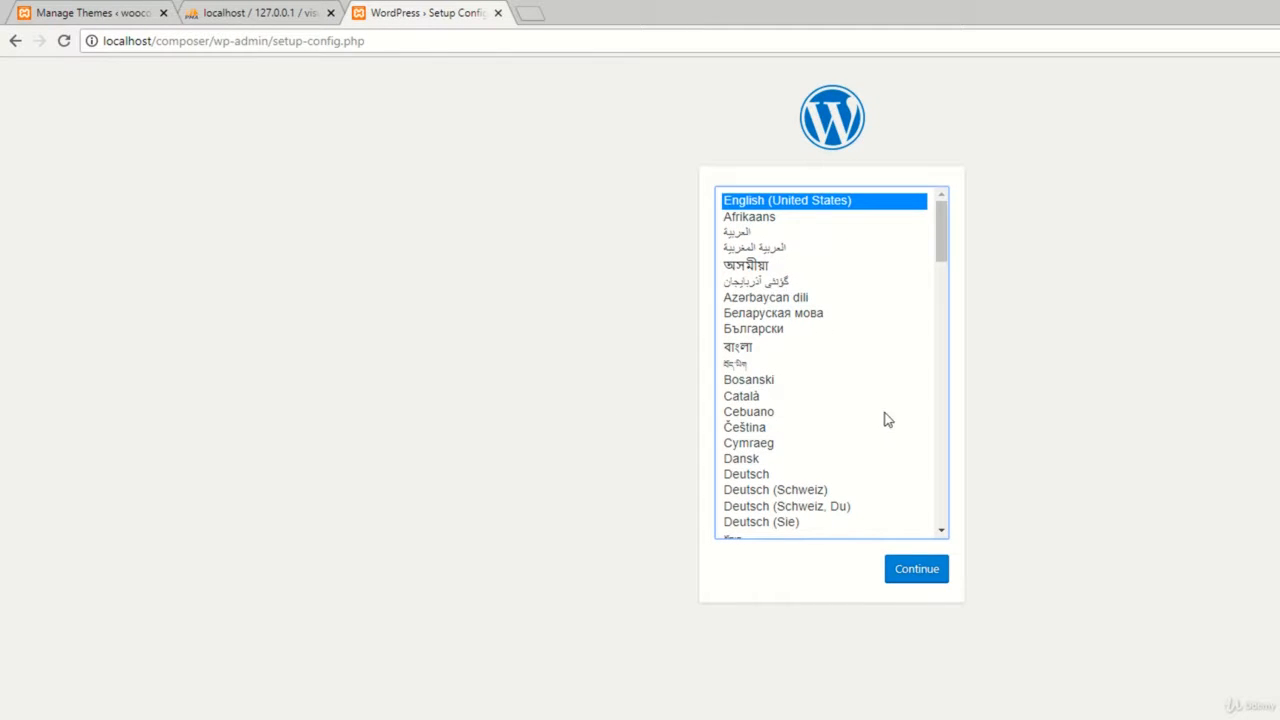
Continue the WordPress setup in English (United States) and proceed to the database connection form
{"action": "left_click", "coordinate": [913, 571]}
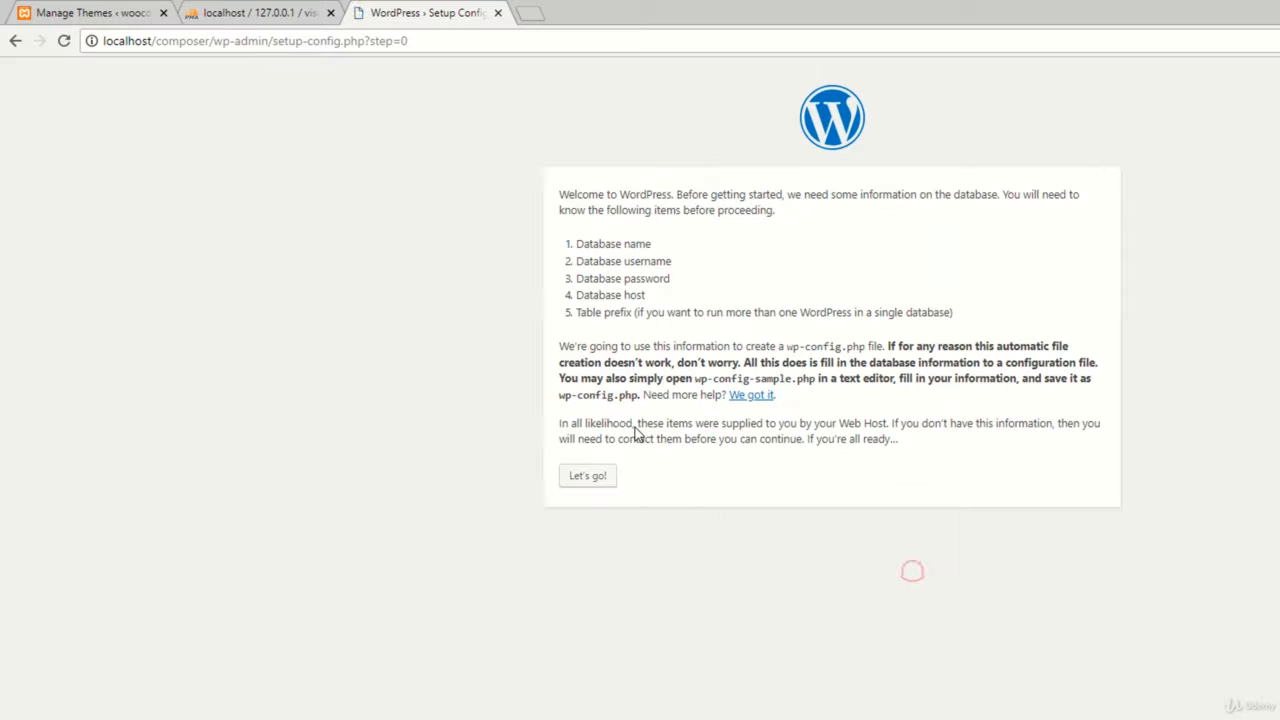
{"action": "left_click", "coordinate": [590, 476]}
Submit the database connection details with database name "visual composer", username root, a blank password and the default host and table prefix
{"action": "left_click", "coordinate": [566, 246]}
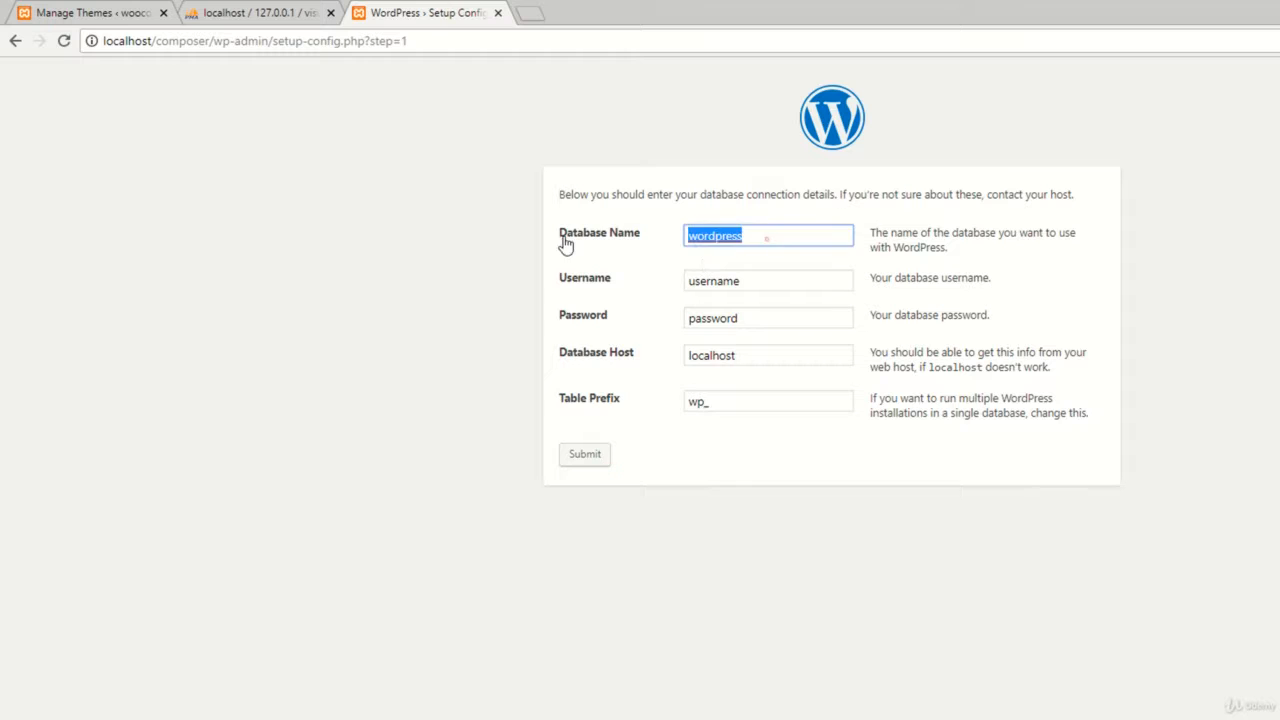
{"action": "type", "text": "visual composer"}
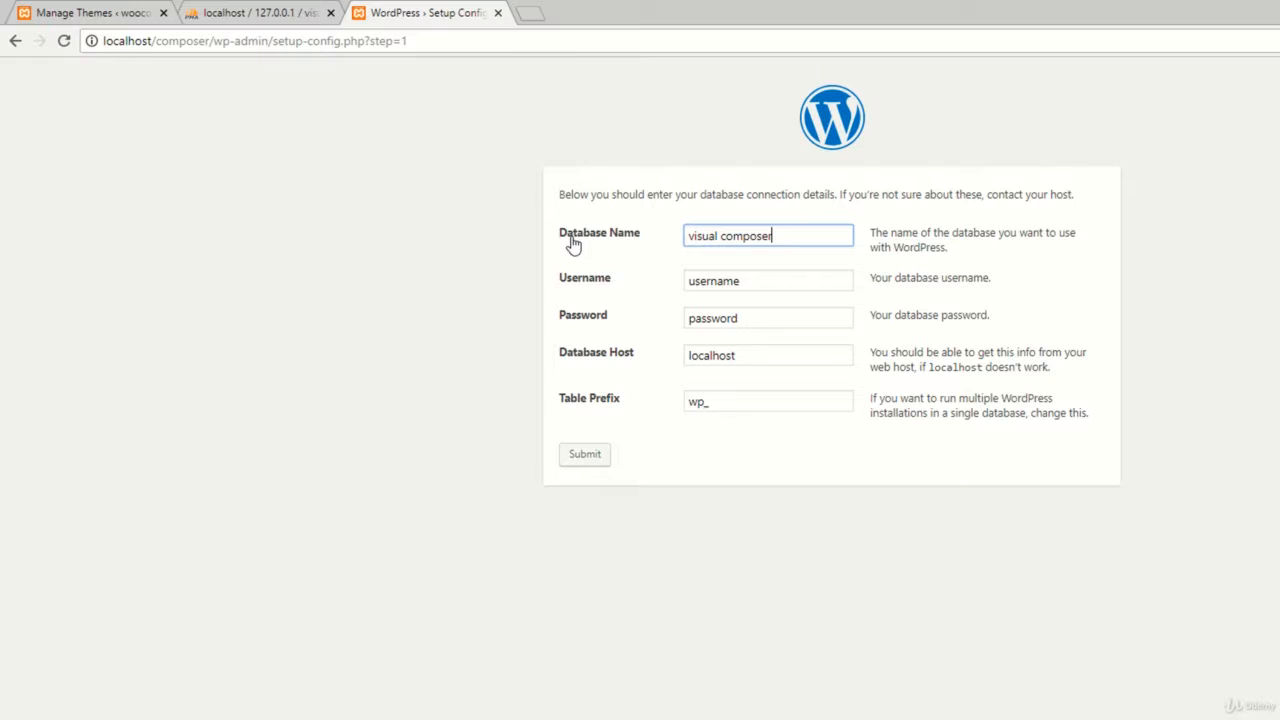
{"action": "key", "text": "Tab"}
{"action": "type", "text": "root"}
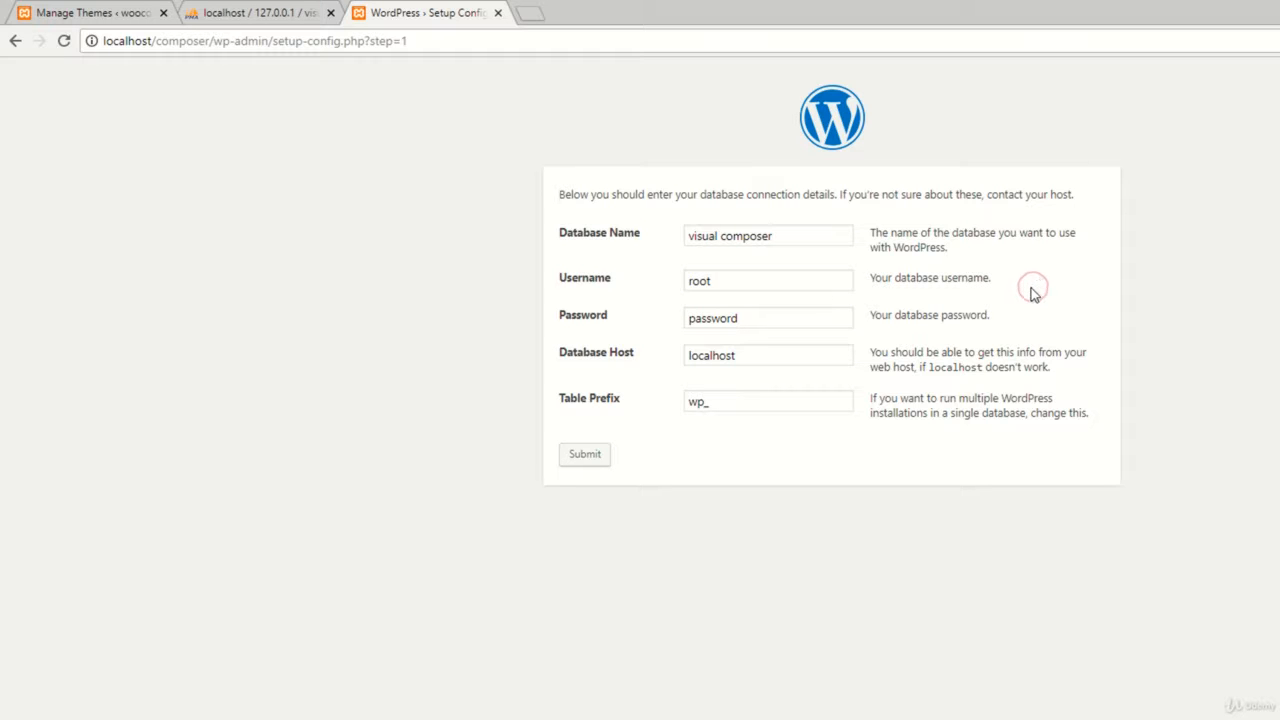
{"action": "key", "text": "Tab"}
{"action": "key", "text": "BackSpace"}
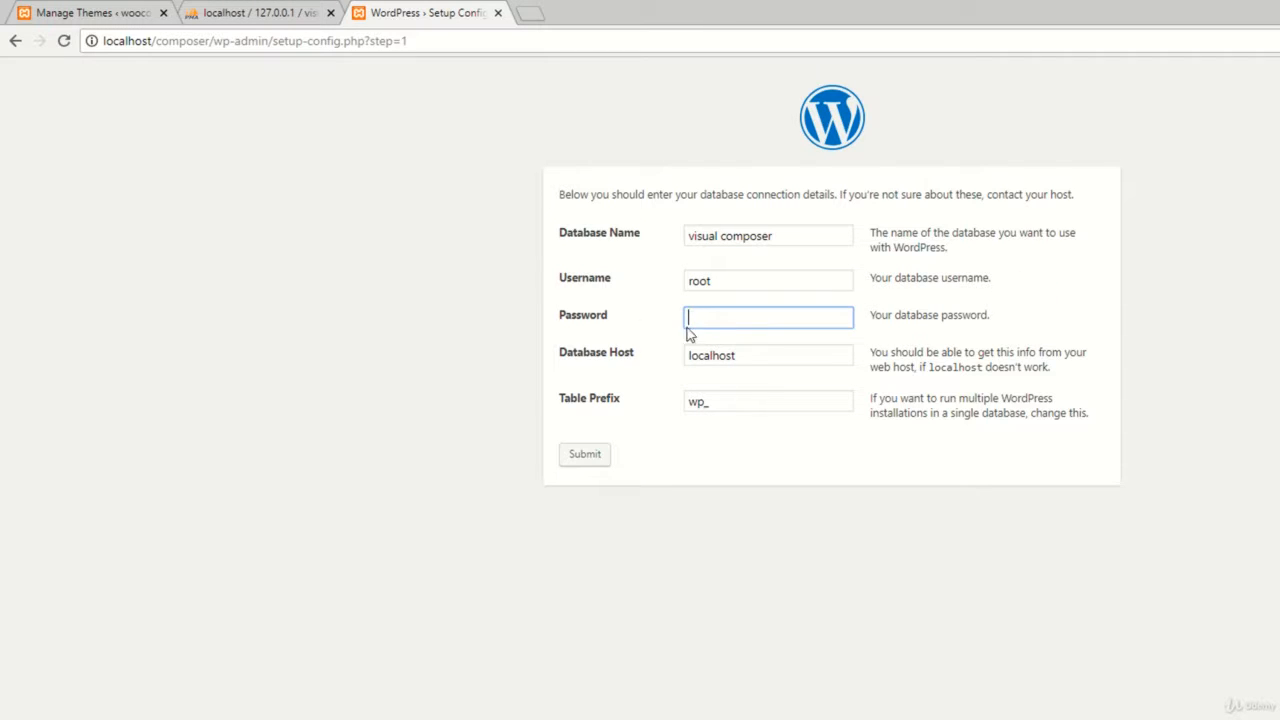
{"action": "left_click", "coordinate": [730, 401]}
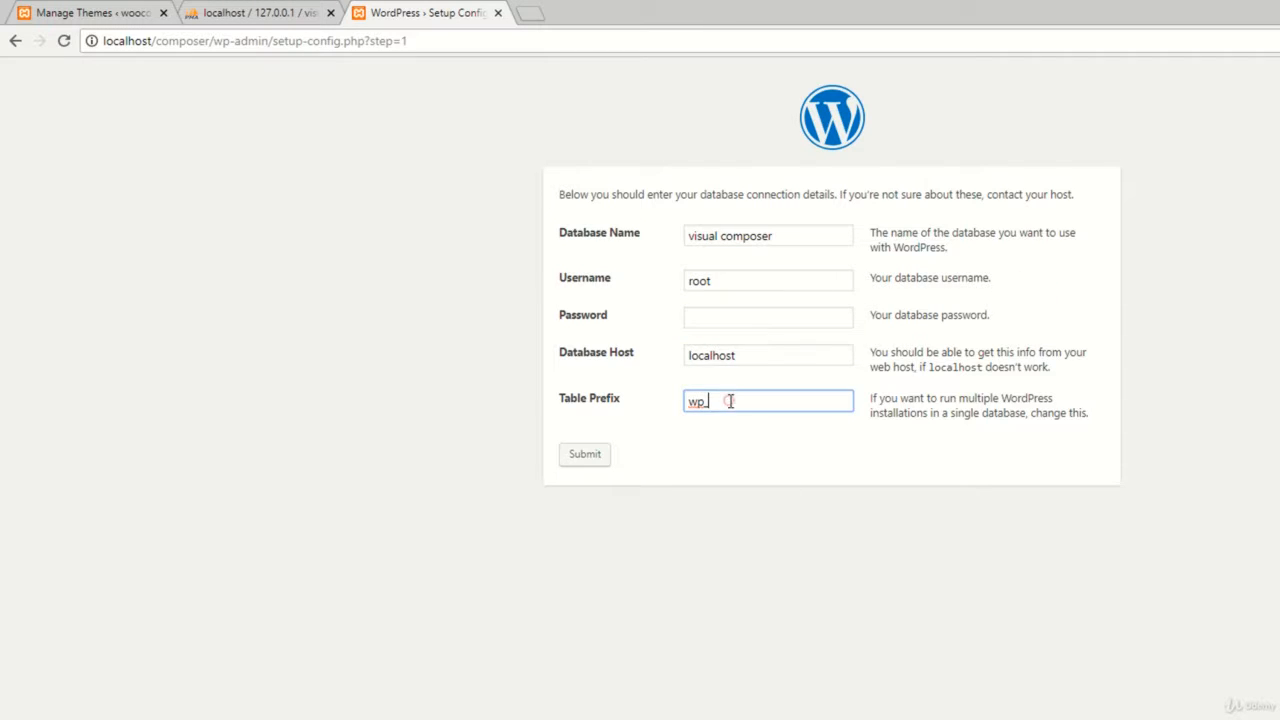
{"action": "left_click", "coordinate": [588, 456]}
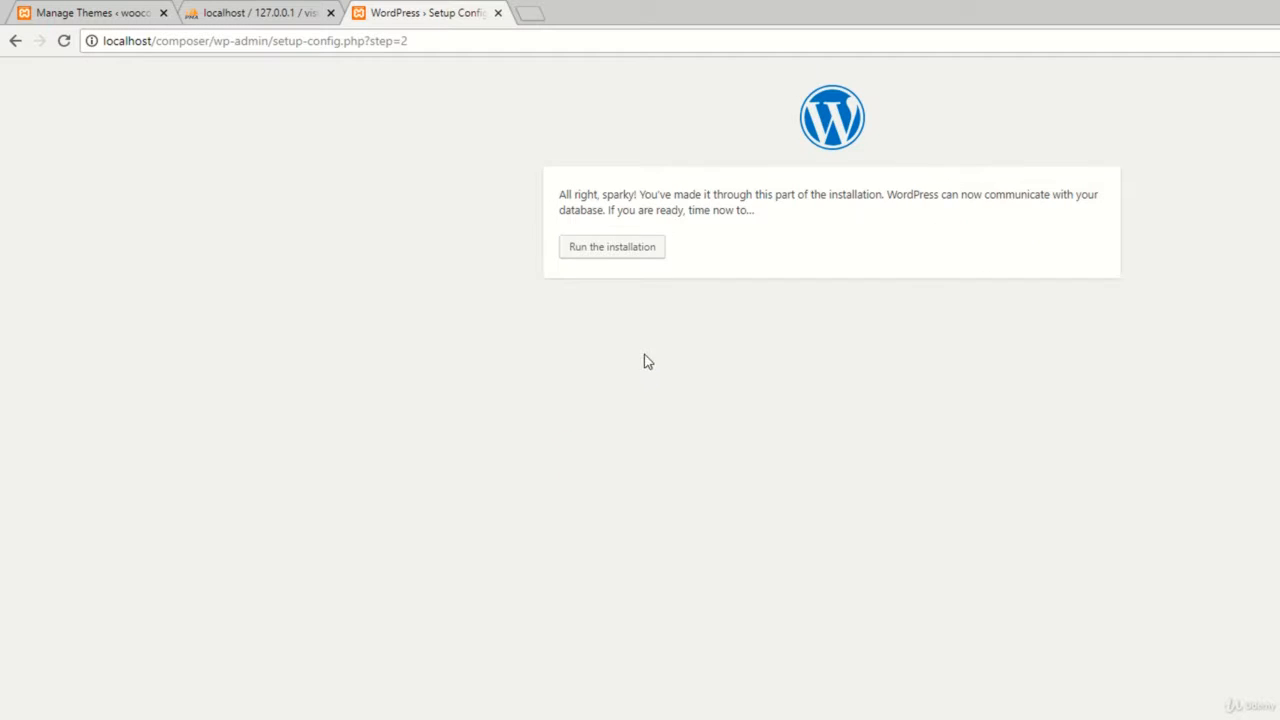
Run the WordPress installation and enter "visual compser" as the site title and composer as the username
{"action": "left_click", "coordinate": [607, 250]}
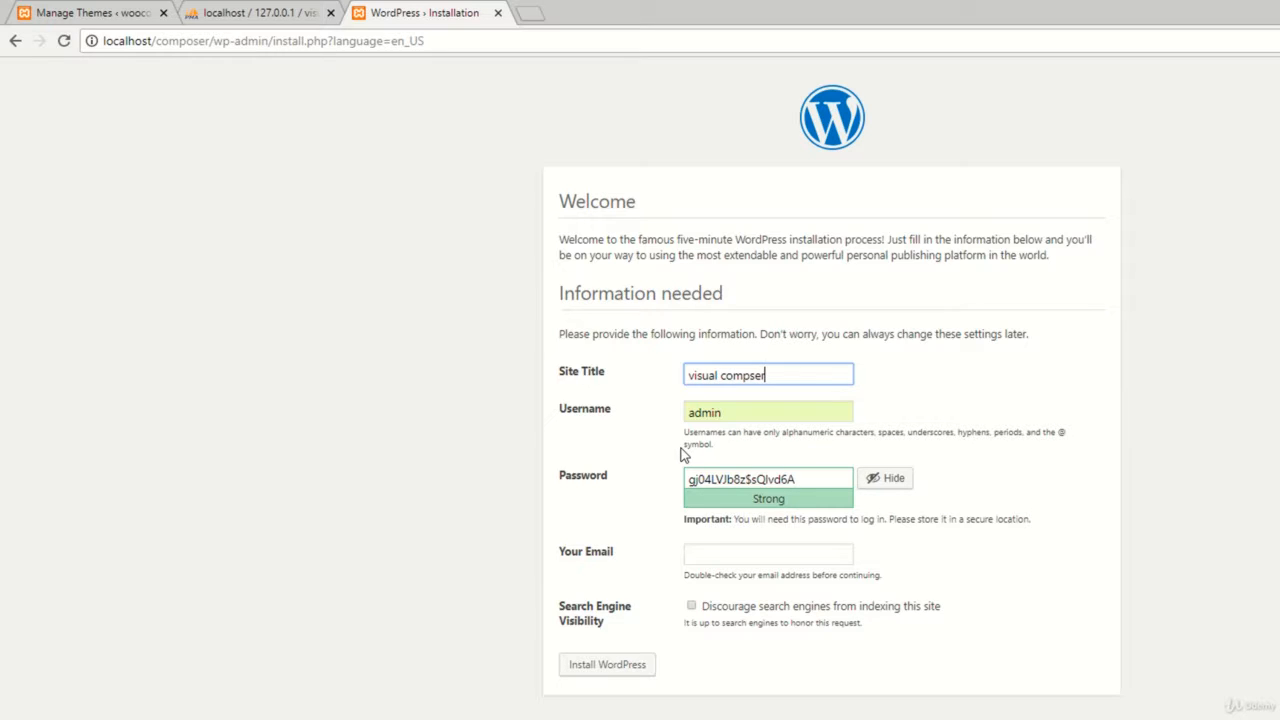
{"action": "key", "text": "Tab"}
{"action": "type", "text": "c"}
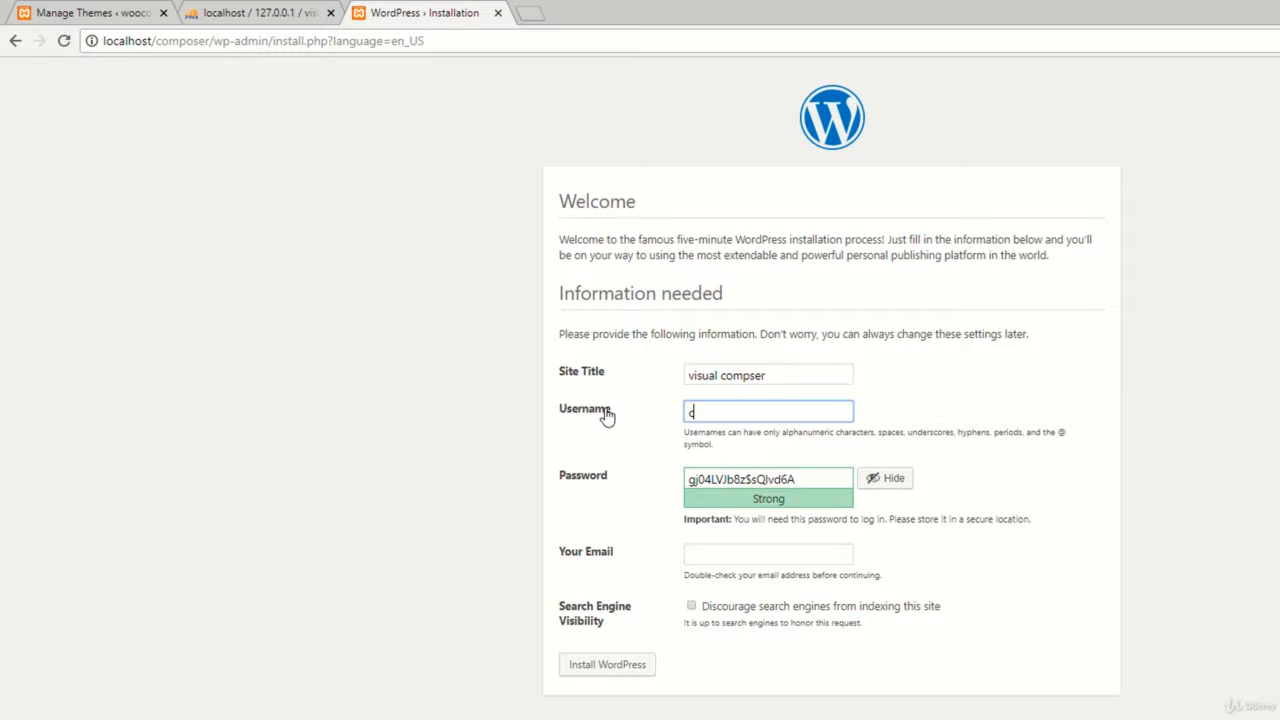
Enter the administrator account password and confirm the use of a weak password
{"action": "key", "text": "Tab"}
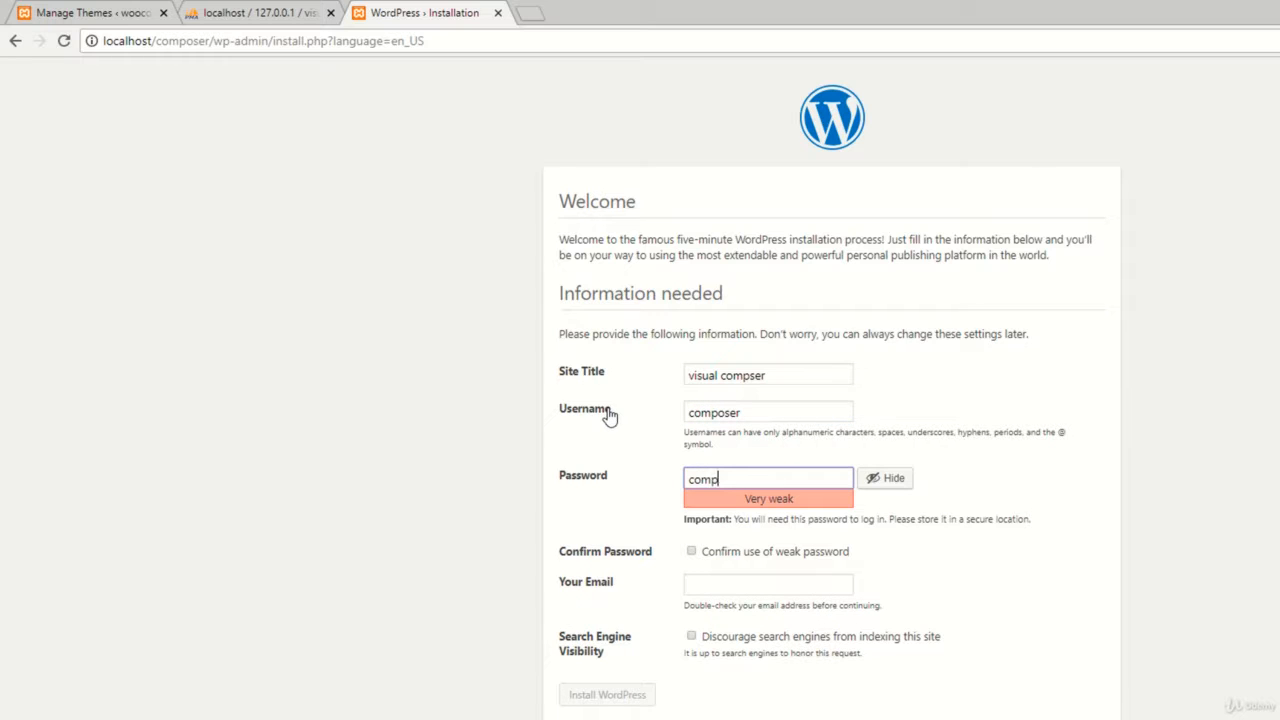
{"action": "left_click", "coordinate": [691, 552]}
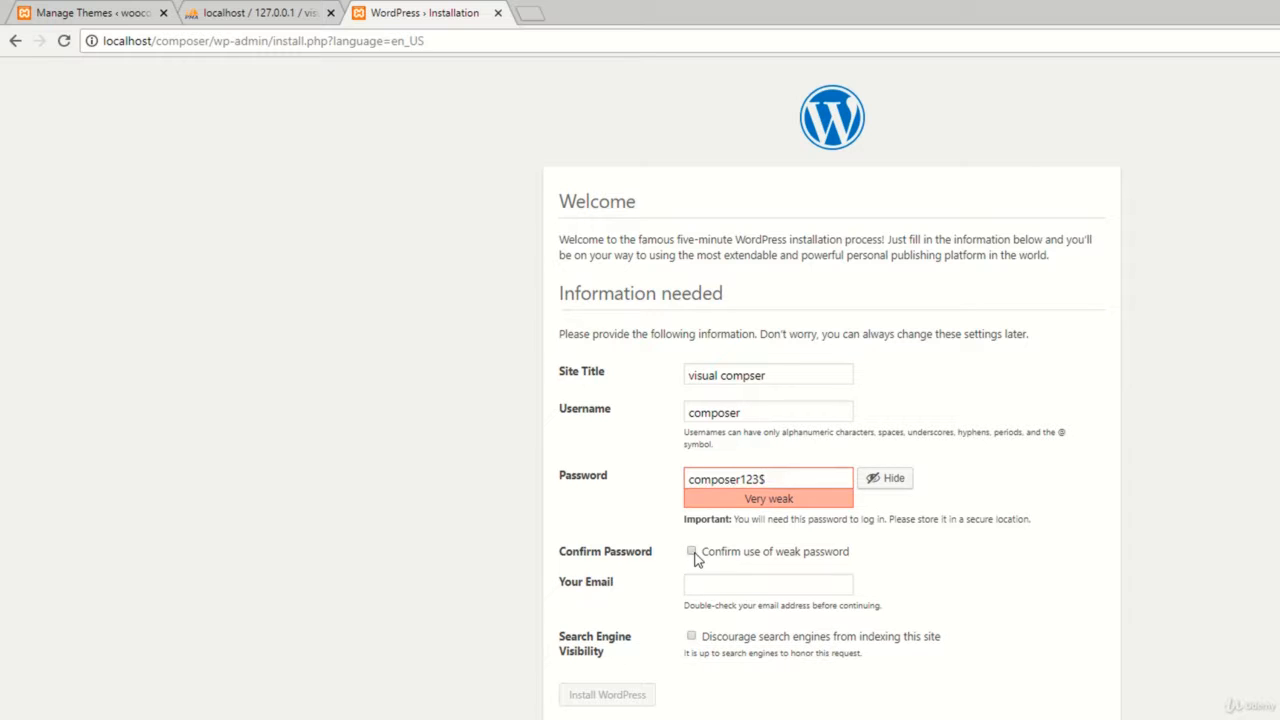
Fill in the administrator's email from the saved suggestion and install WordPress
{"action": "left_click", "coordinate": [690, 585]}
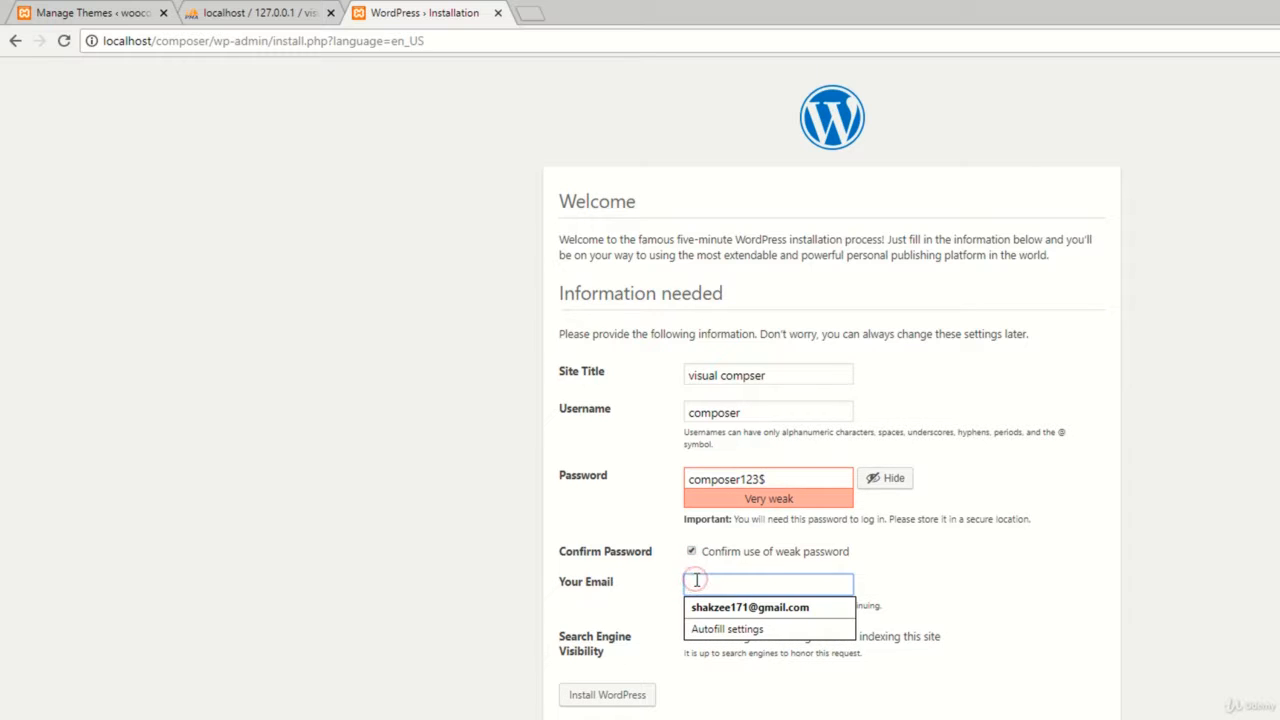
{"action": "key", "text": "Down"}
{"action": "key", "text": "Return"}
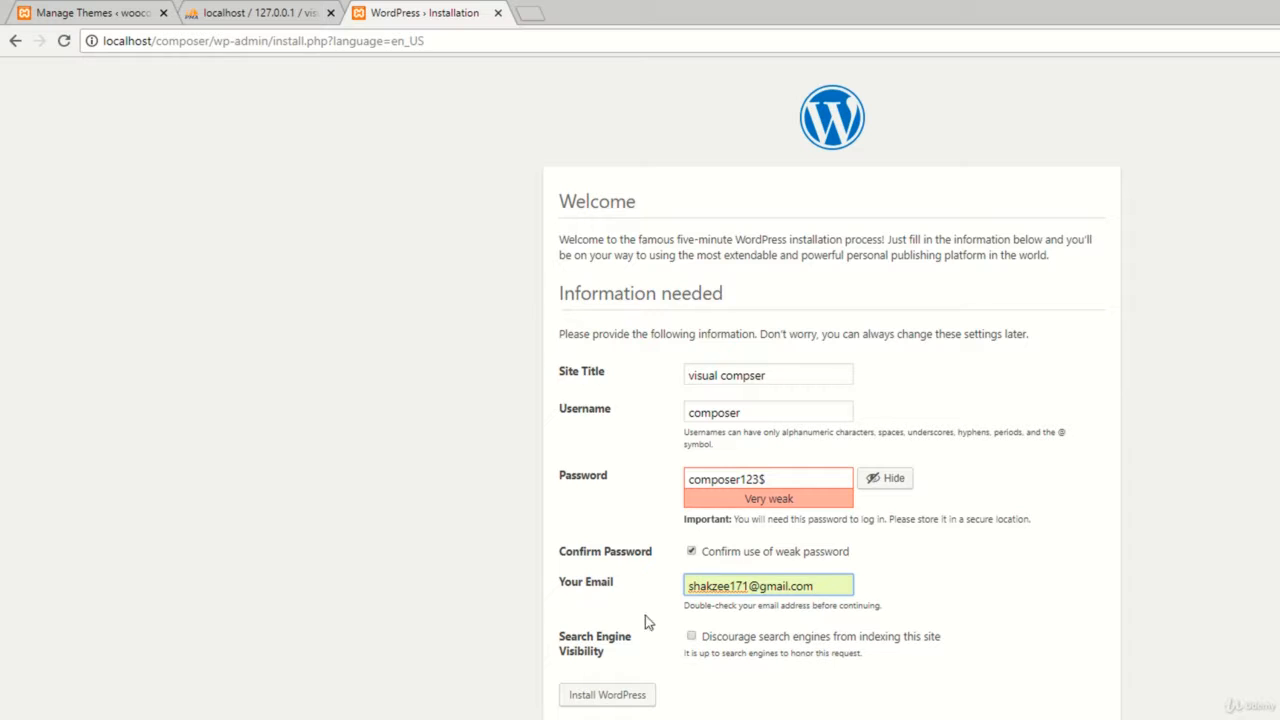
{"action": "left_click", "coordinate": [610, 697]}
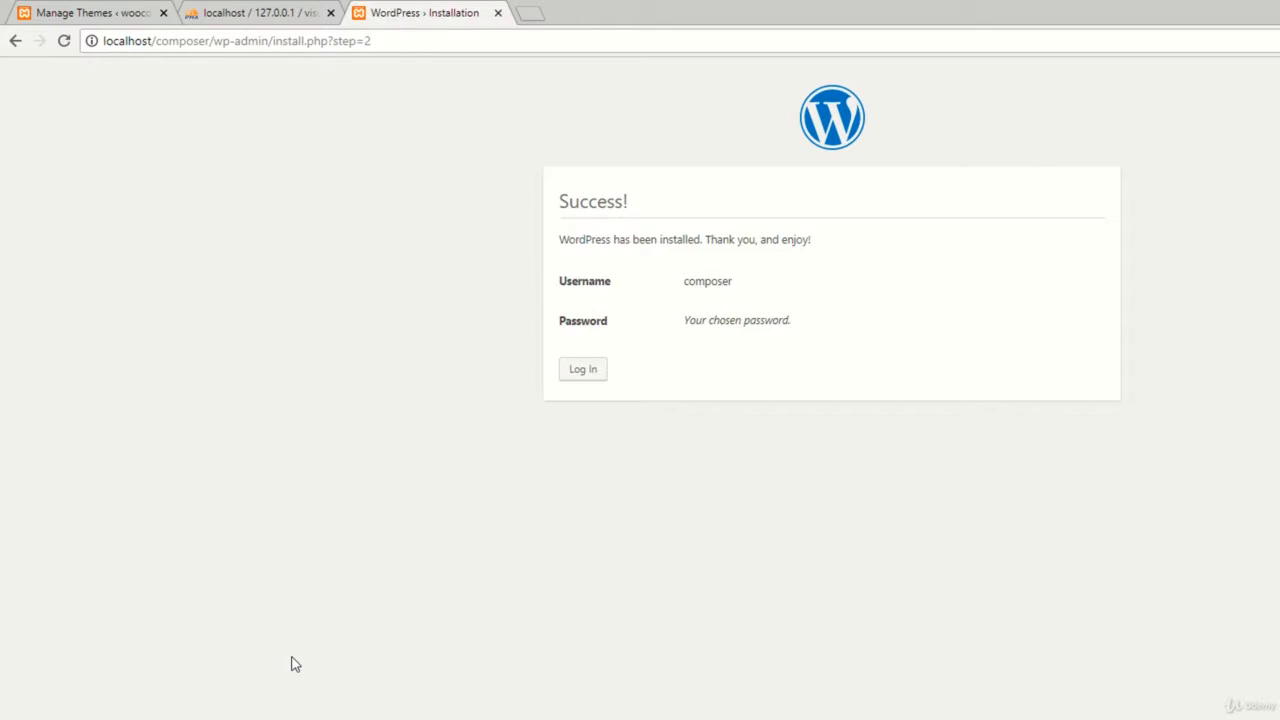
Log in to the new WordPress site with the username composer and the account password
{"action": "left_click", "coordinate": [568, 376]}
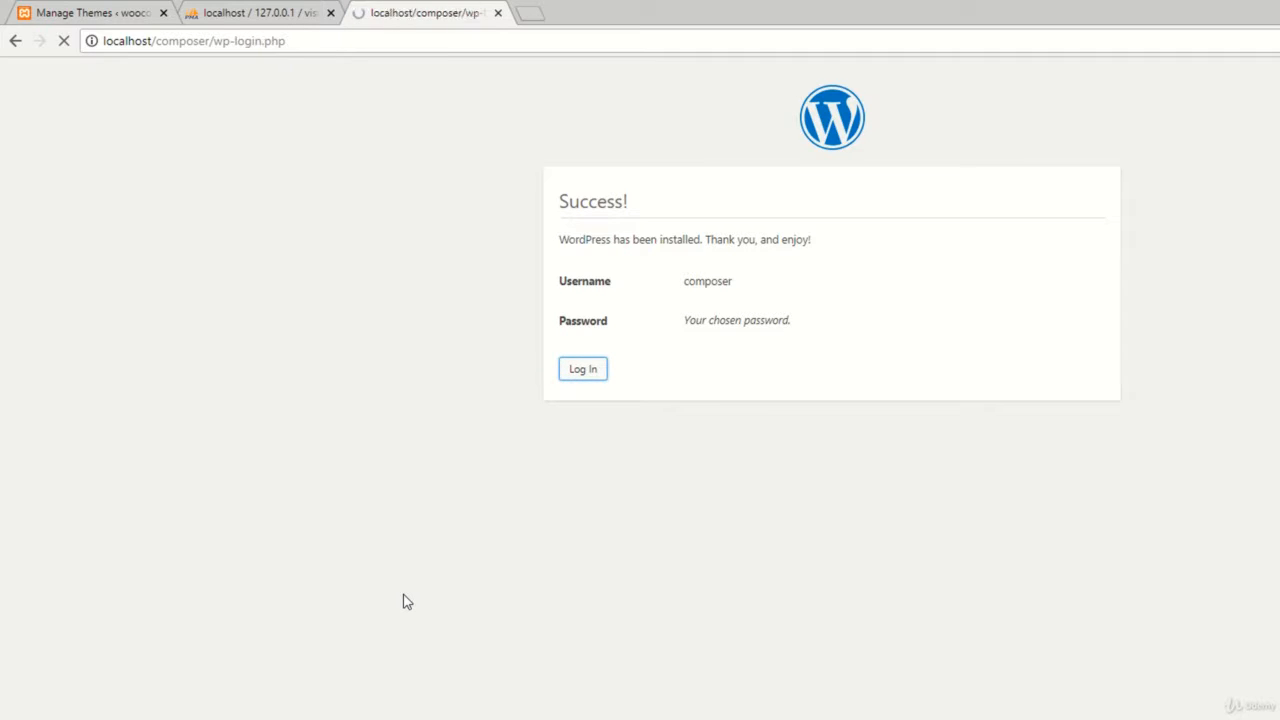
{"action": "double_click", "coordinate": [845, 324]}
{"action": "type", "text": "composer"}
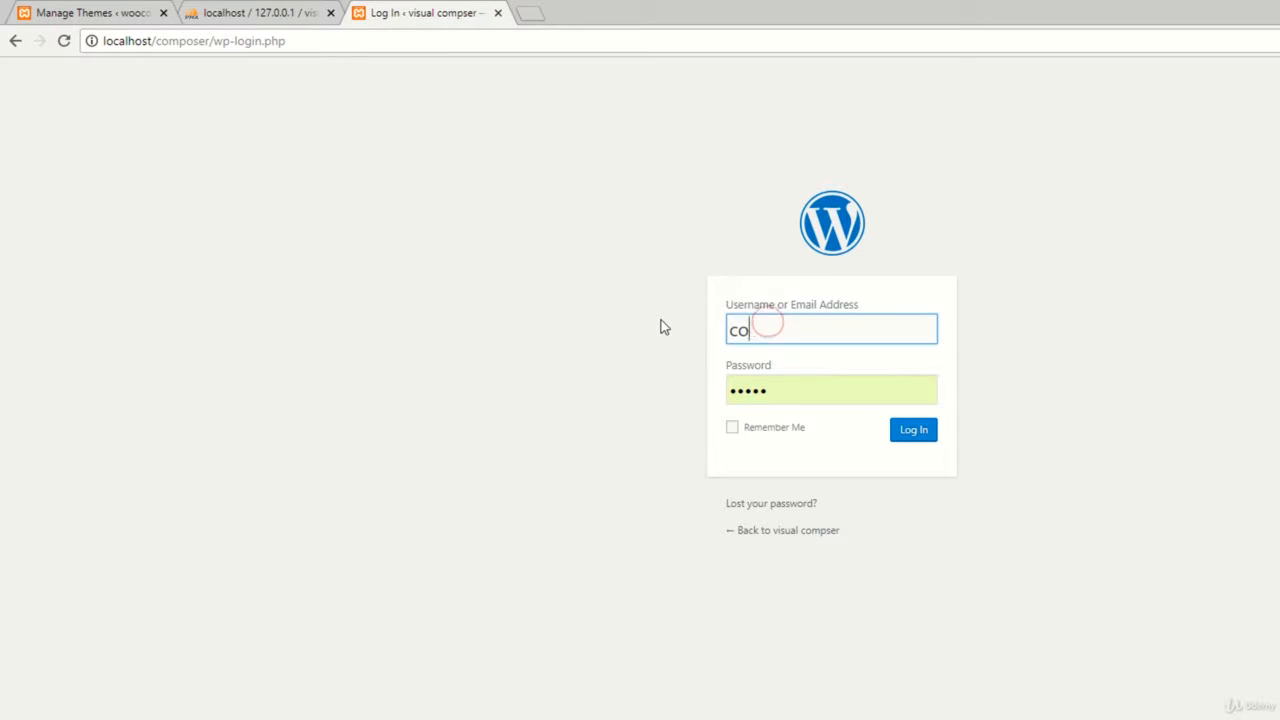
{"action": "key", "text": "Tab"}
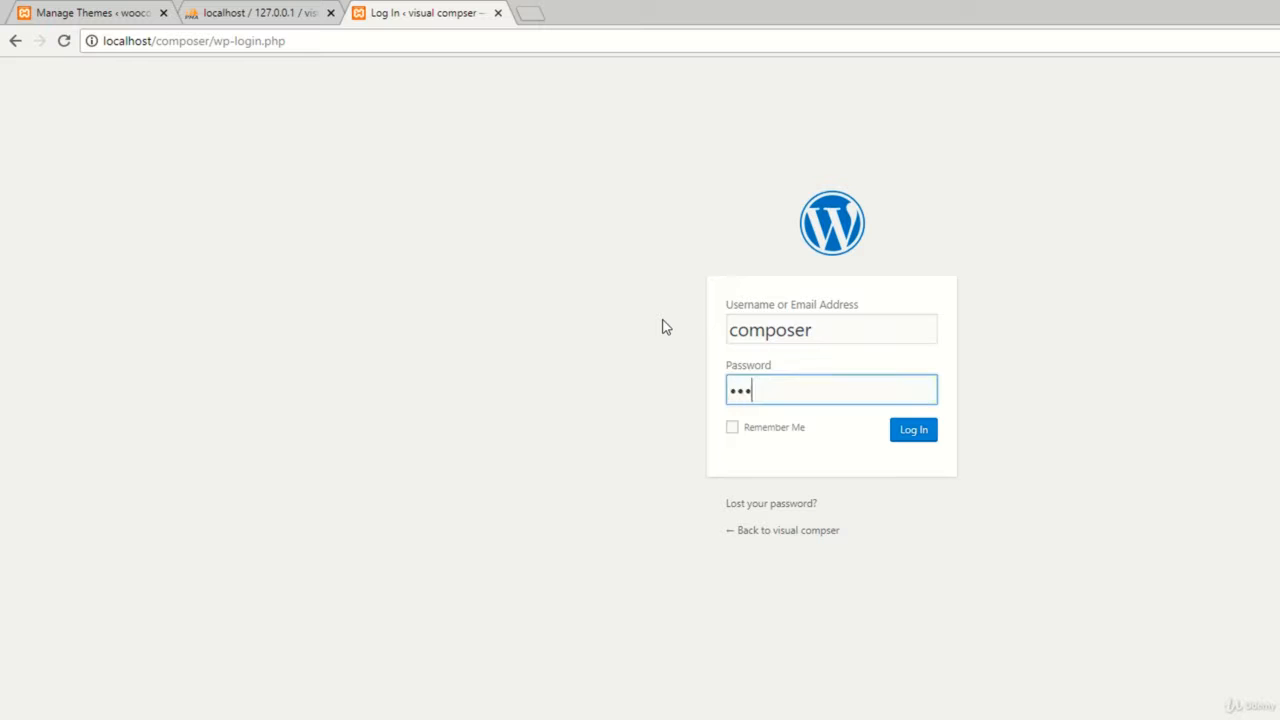
{"action": "key", "text": "Return"}
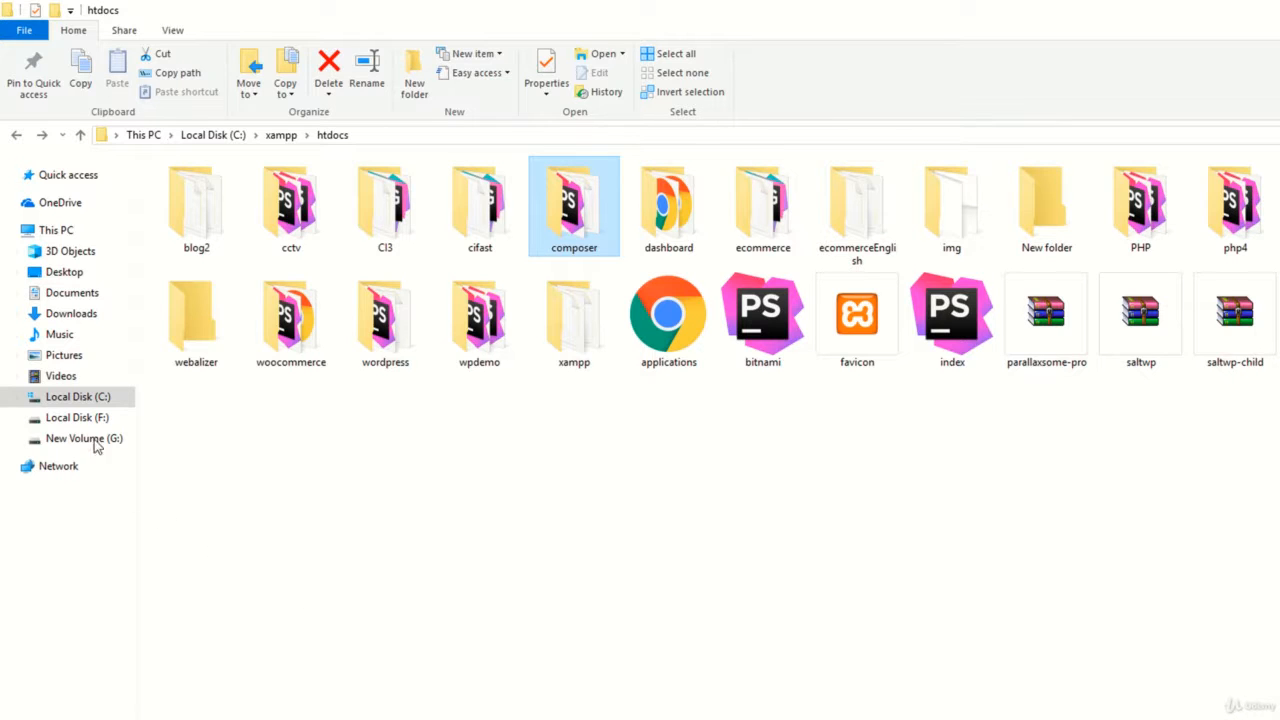
In File Explorer, locate the porto theme archive in New Volume (G:) under wordpress theme, Porto 4.4.5, Theme files
{"action": "left_click", "coordinate": [86, 440]}
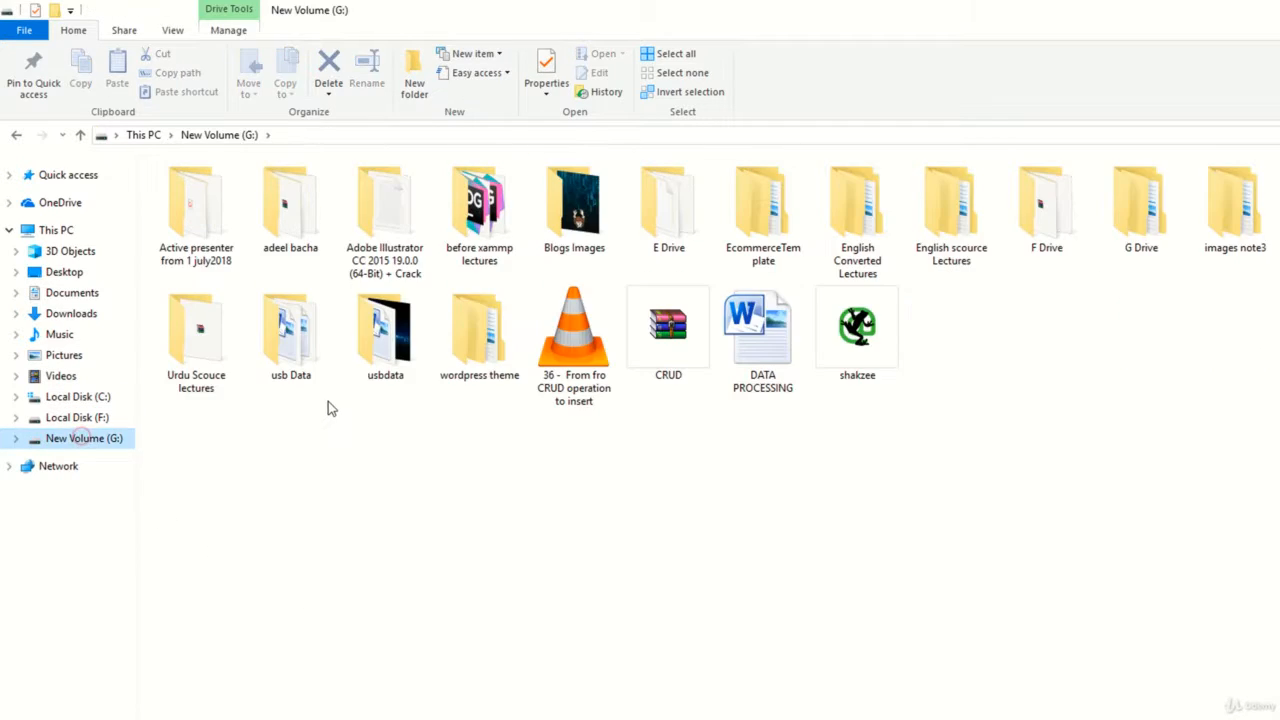
{"action": "double_click", "coordinate": [481, 330]}
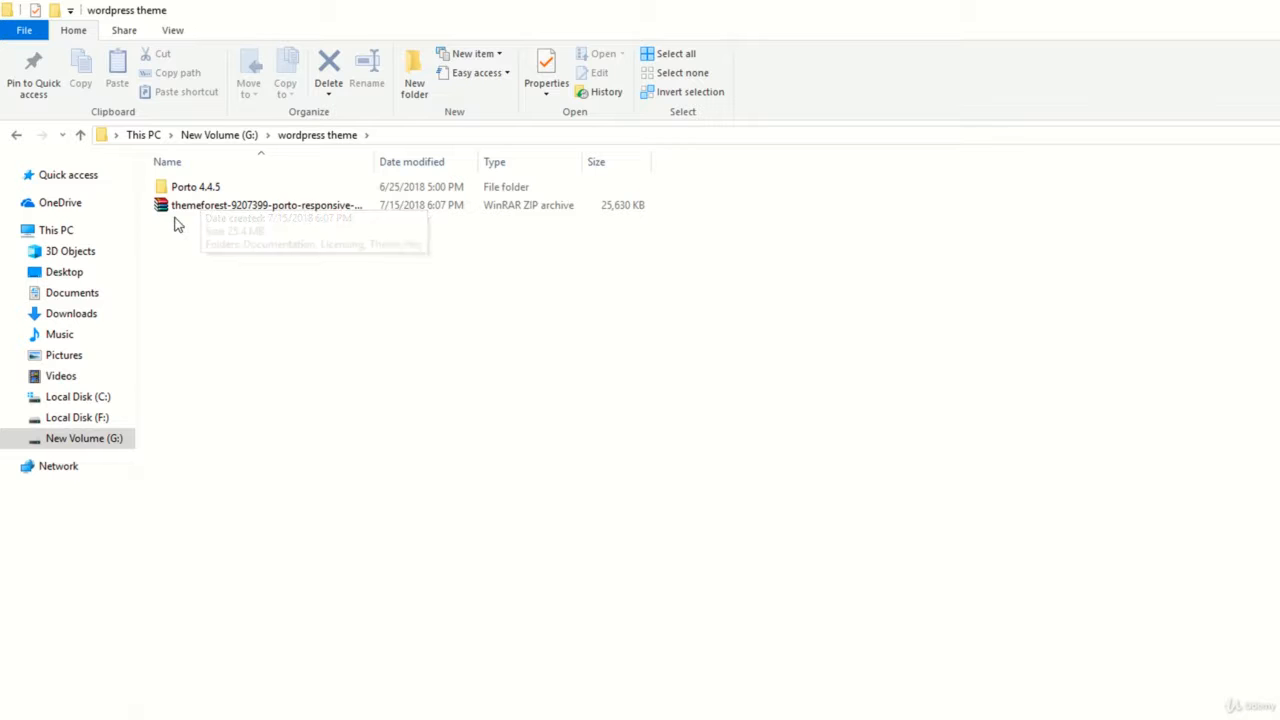
{"action": "double_click", "coordinate": [188, 189]}
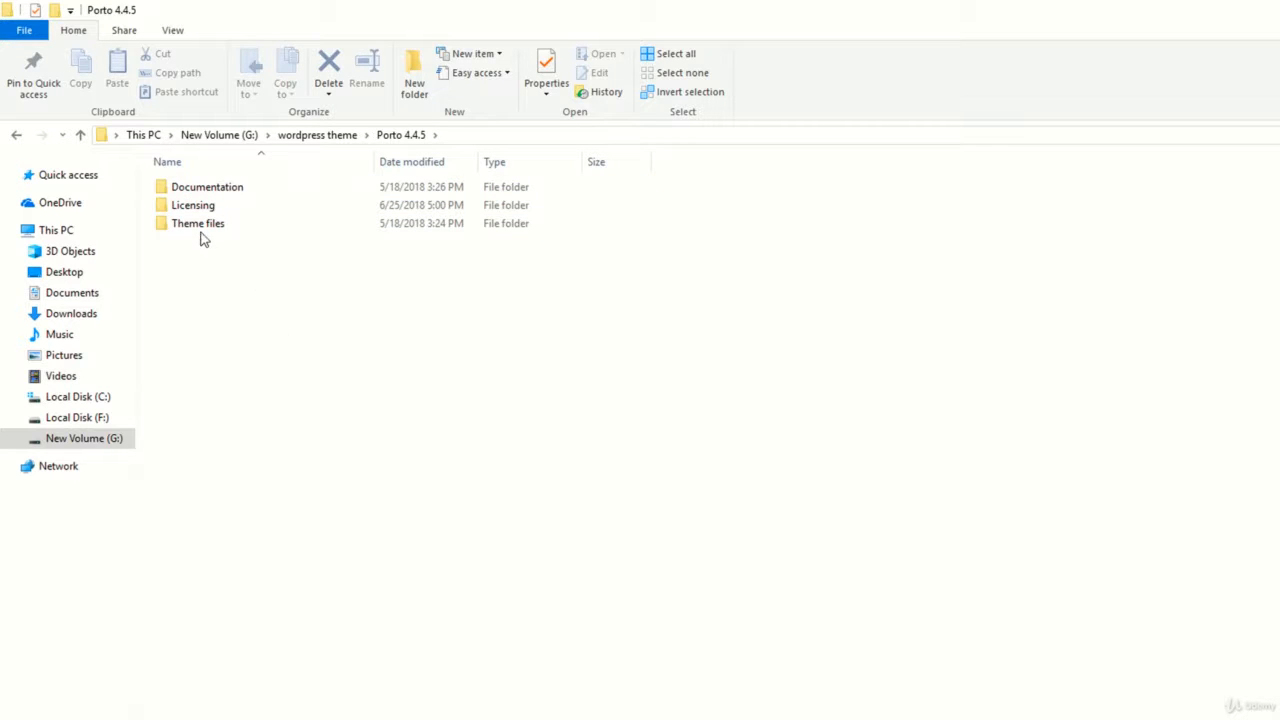
{"action": "double_click", "coordinate": [195, 221]}
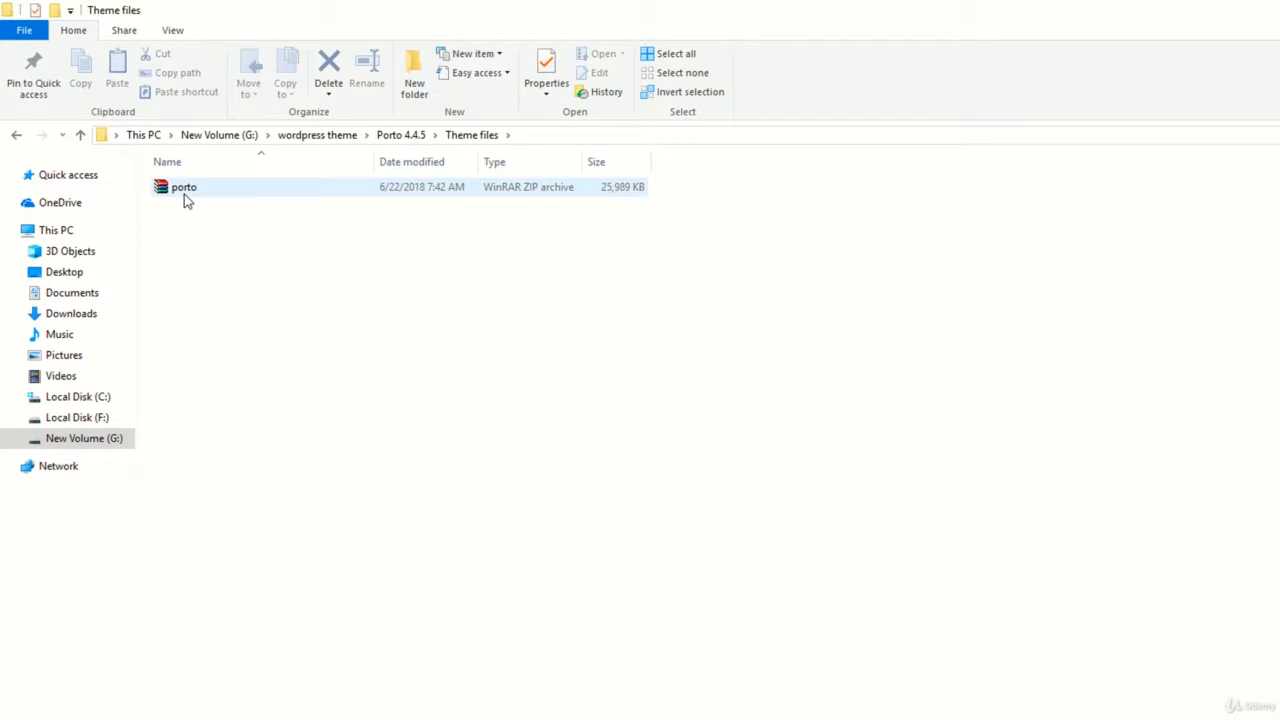
{"action": "key", "text": "alt+Tab"}
Switch to Chrome and search Google for "porto wordpress theme" in a new browser tab
{"action": "key", "text": "alt+Tab"}
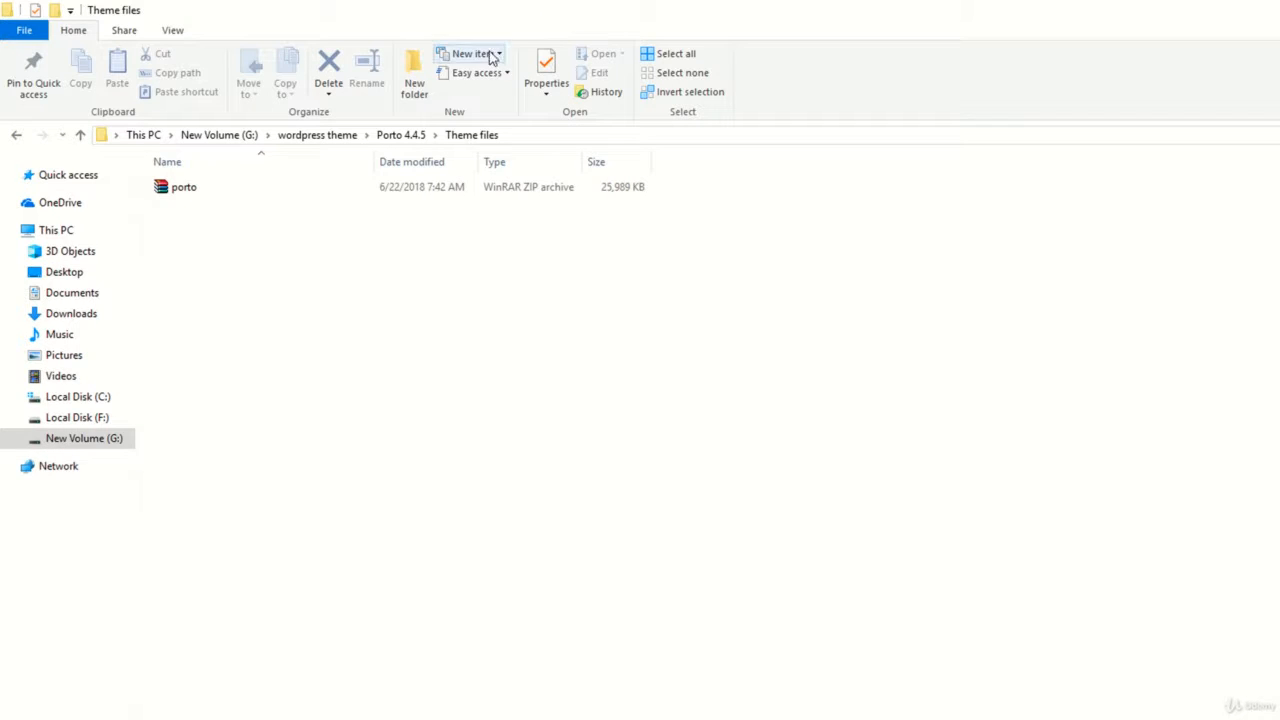
{"action": "key", "text": "alt+Tab"}
{"action": "left_click", "coordinate": [523, 10]}
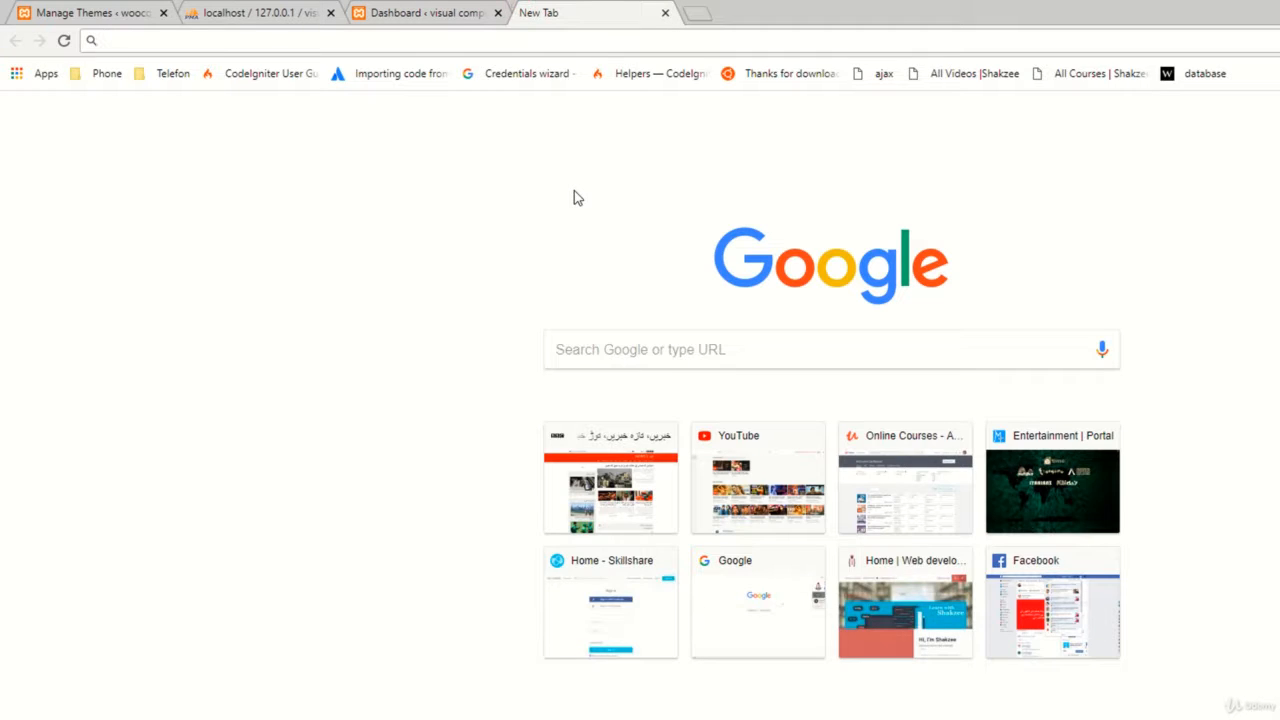
{"action": "type", "text": "porto wordpress"}
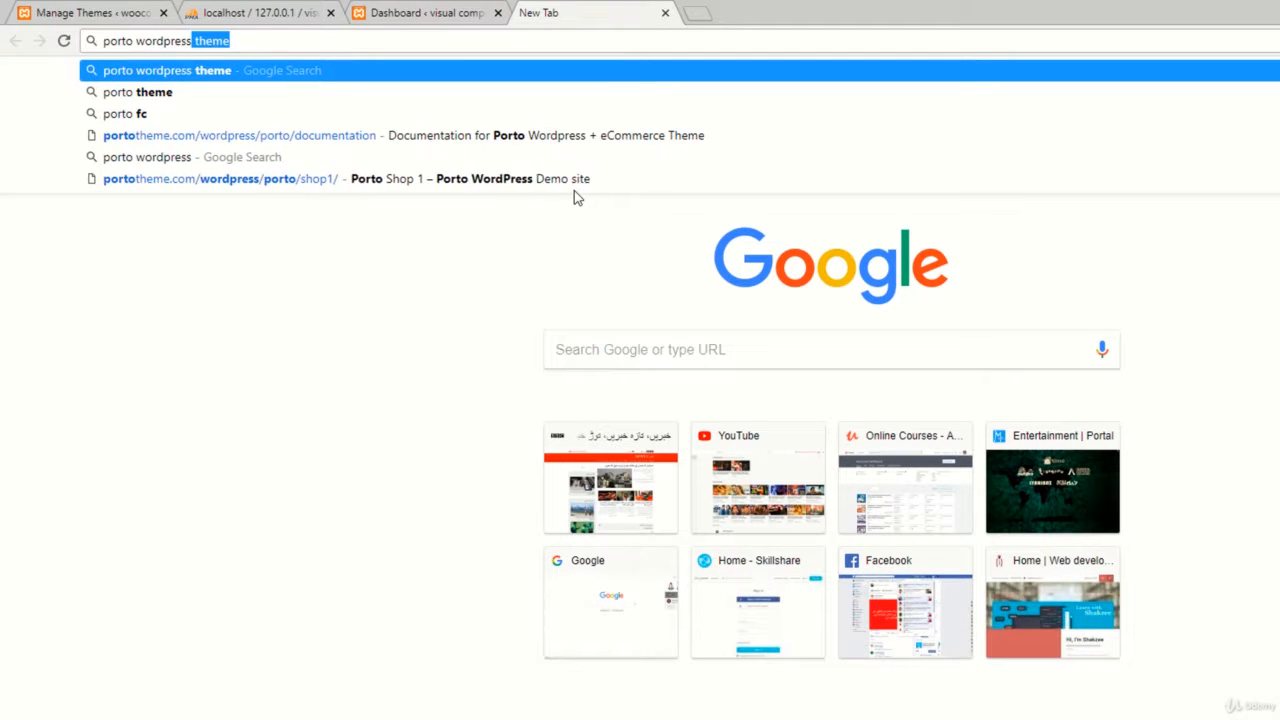
{"action": "key", "text": "Return"}
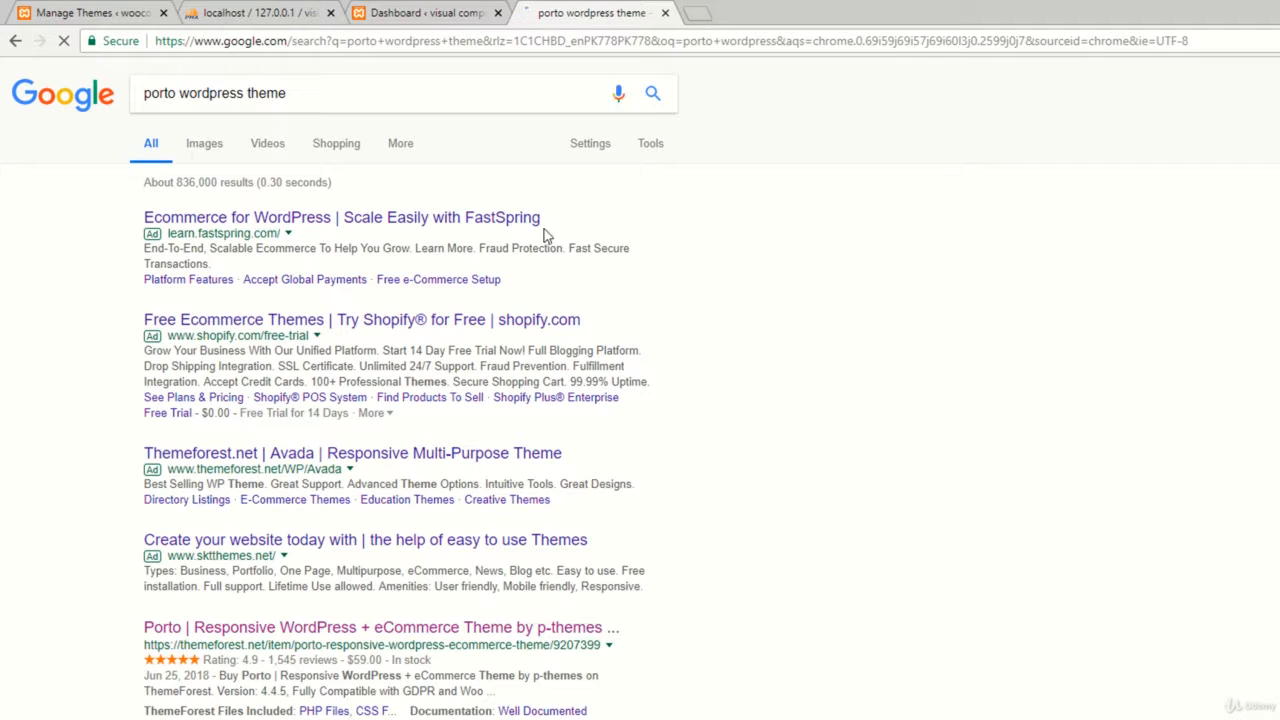
Open the ThemeForest page for the Porto Responsive WordPress + eCommerce Theme and launch its live preview
{"action": "left_click", "coordinate": [374, 4]}
{"action": "left_click", "coordinate": [537, 4]}
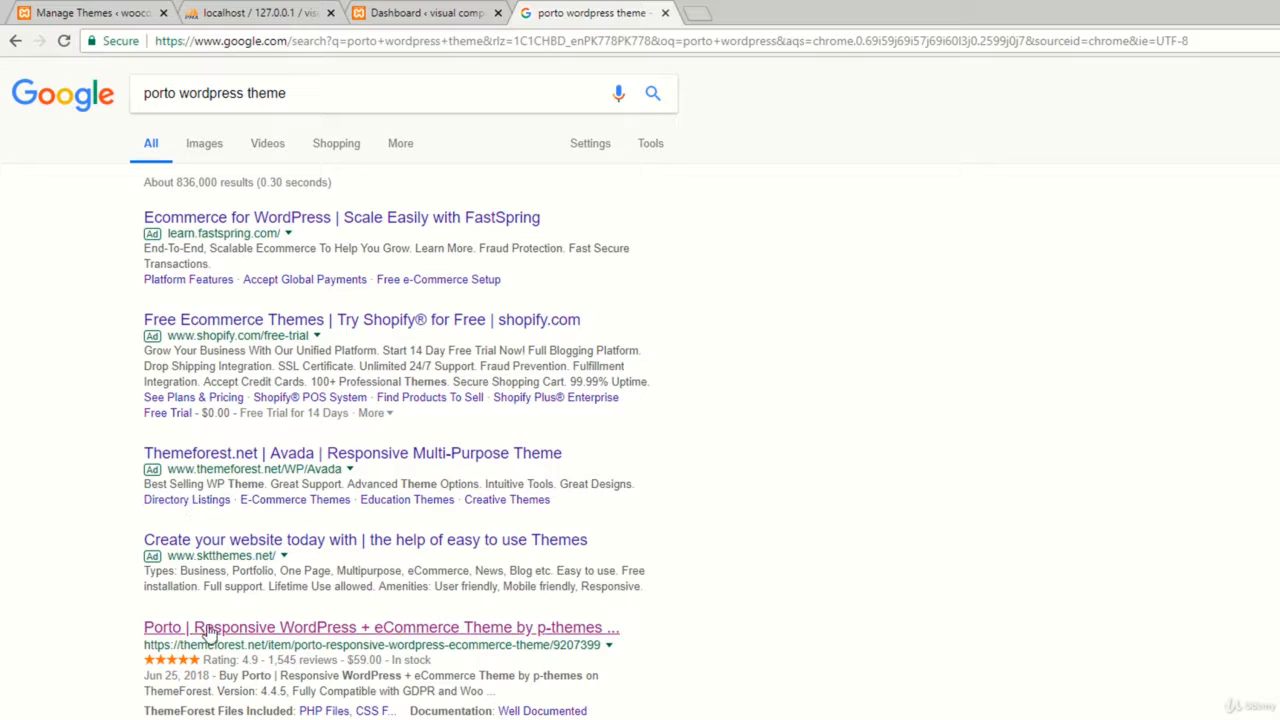
{"action": "left_click", "coordinate": [535, 322]}
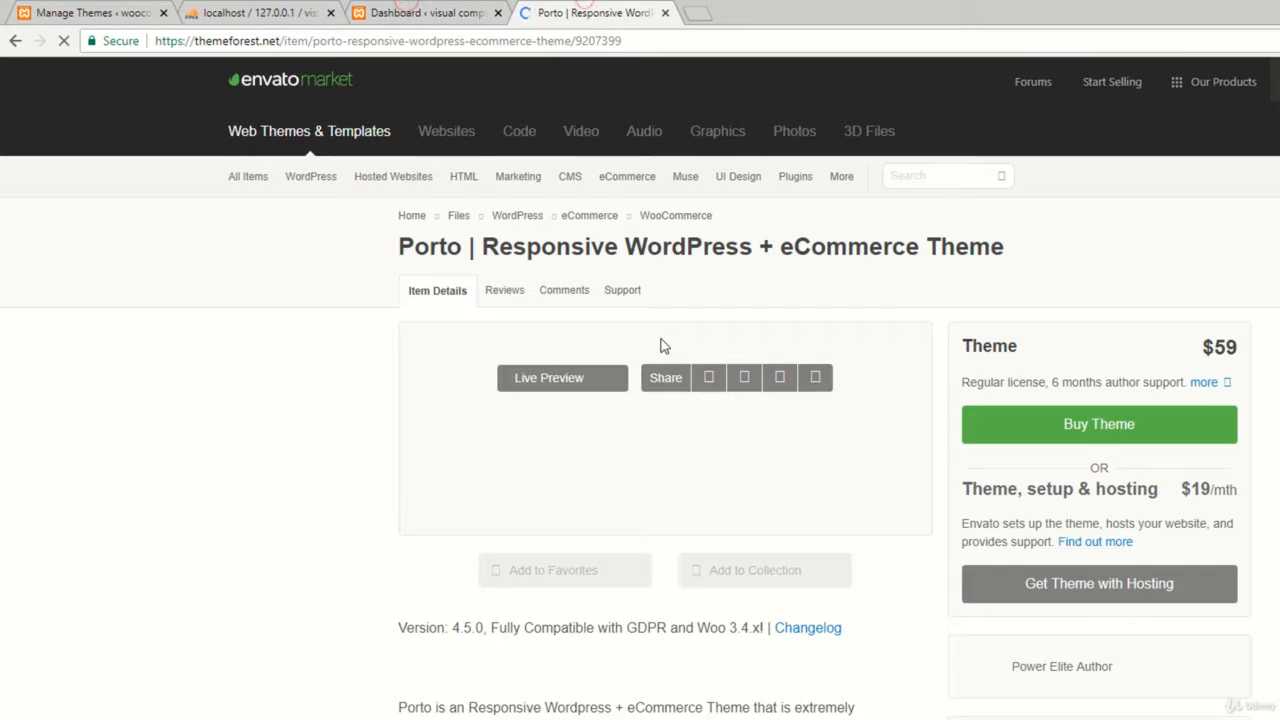
{"action": "scroll", "coordinate": [750, 430], "scroll_direction": "down", "scroll_amount": 2}
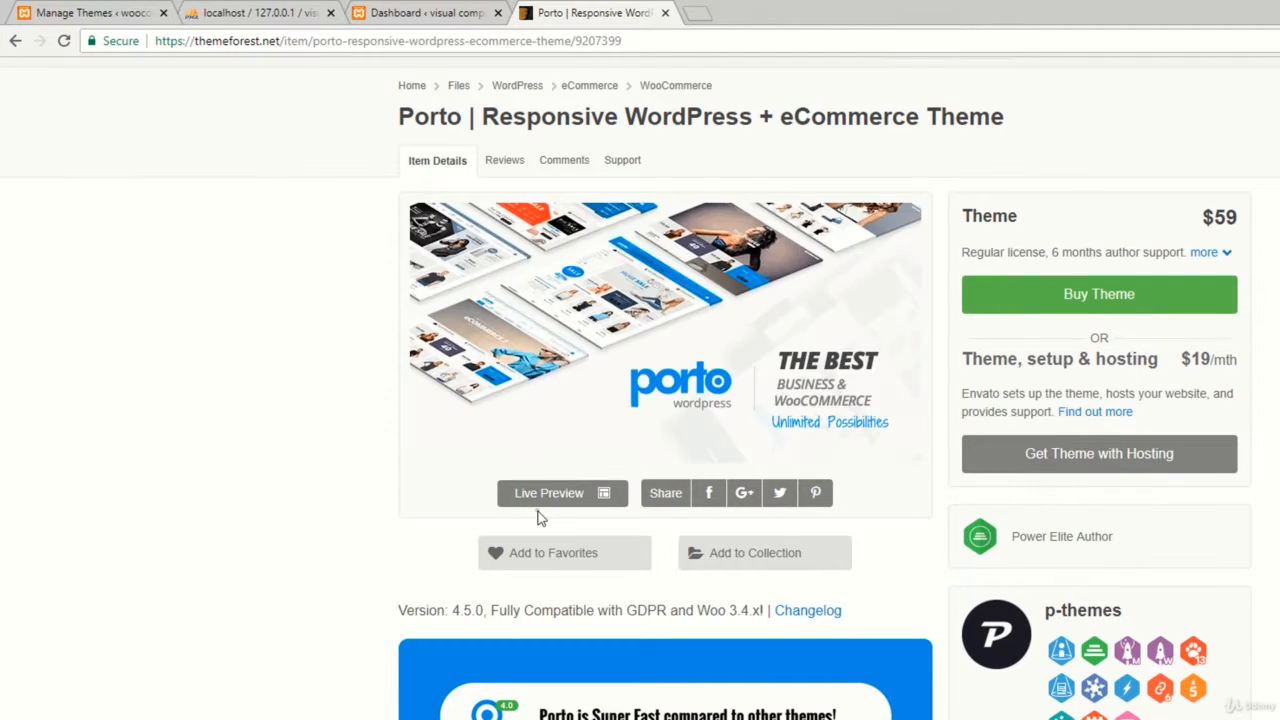
{"action": "left_click", "coordinate": [549, 493]}
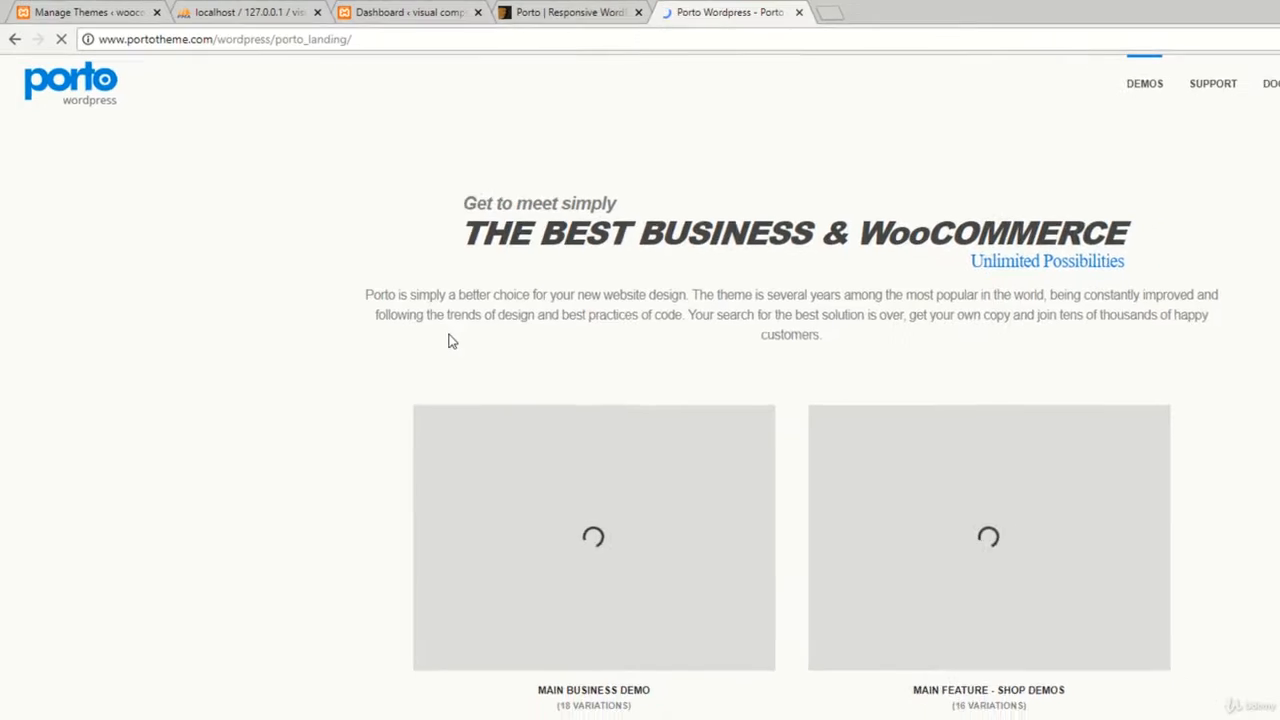
View more demos on the Porto landing page and examine the available business, shop and portfolio designs
{"action": "scroll", "coordinate": [473, 379], "scroll_direction": "down", "scroll_amount": 2}
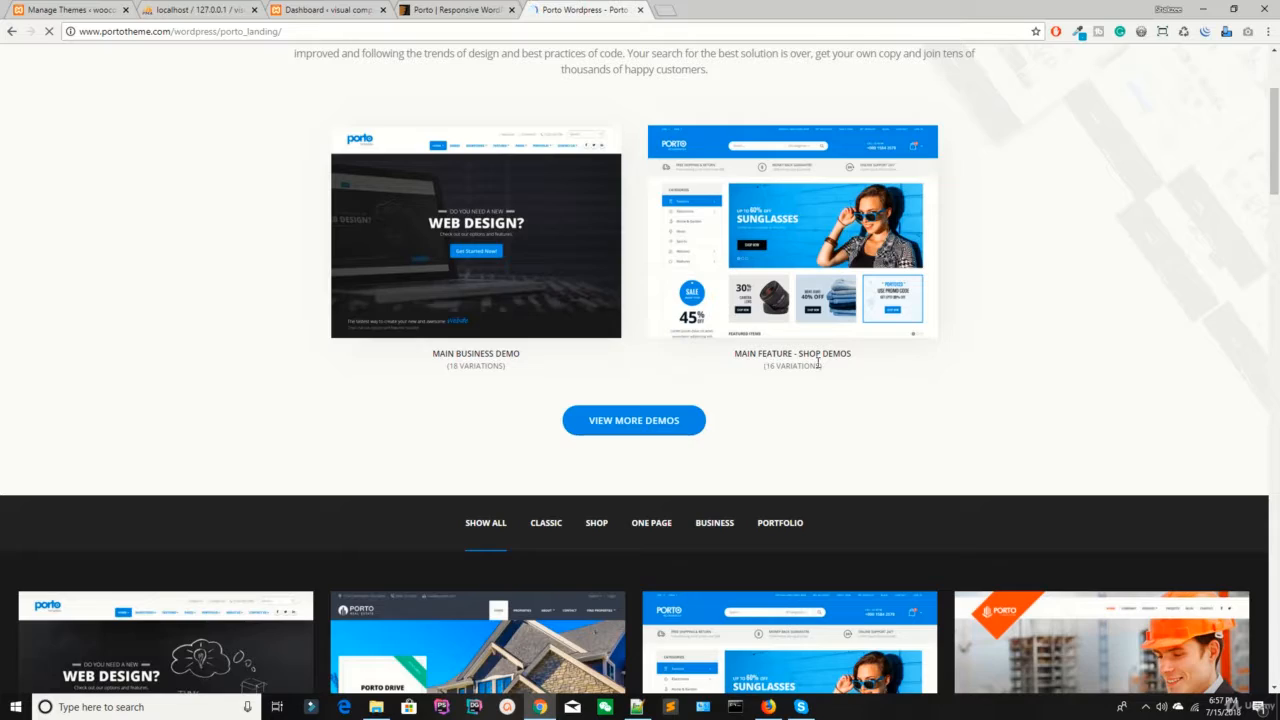
{"action": "left_click", "coordinate": [631, 421]}
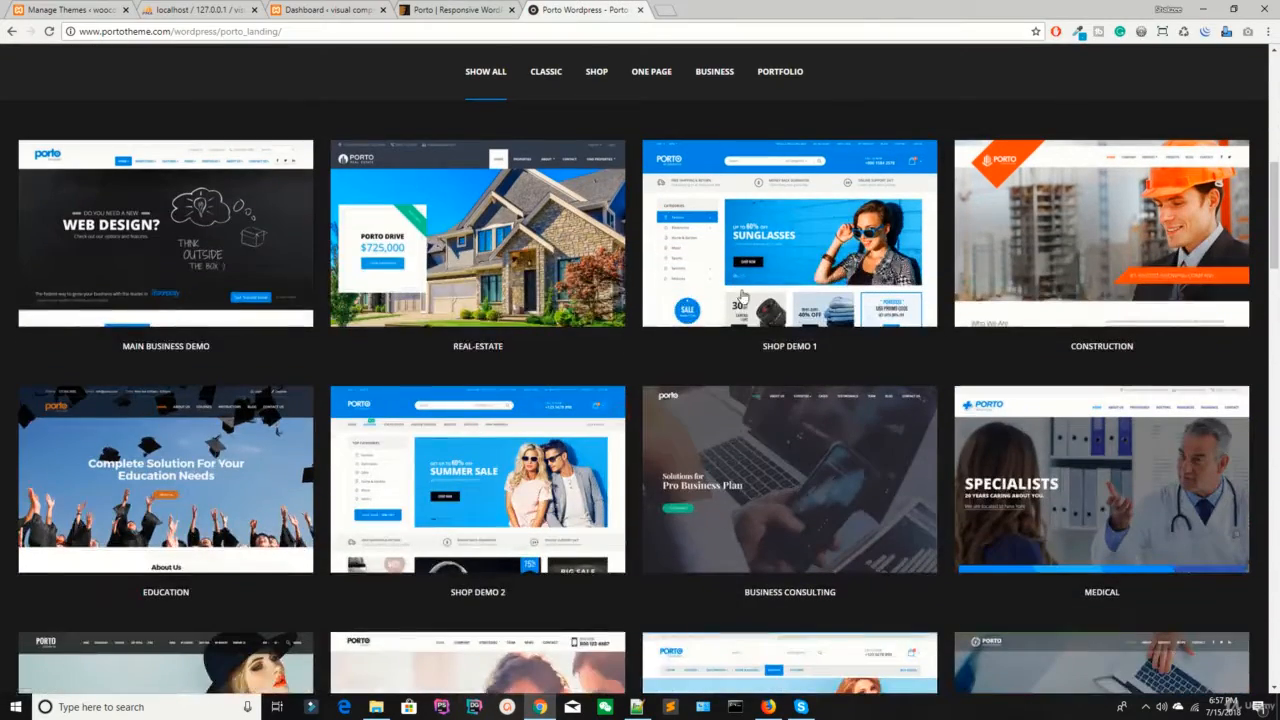
{"action": "scroll", "coordinate": [1180, 357], "scroll_direction": "down", "scroll_amount": 3}
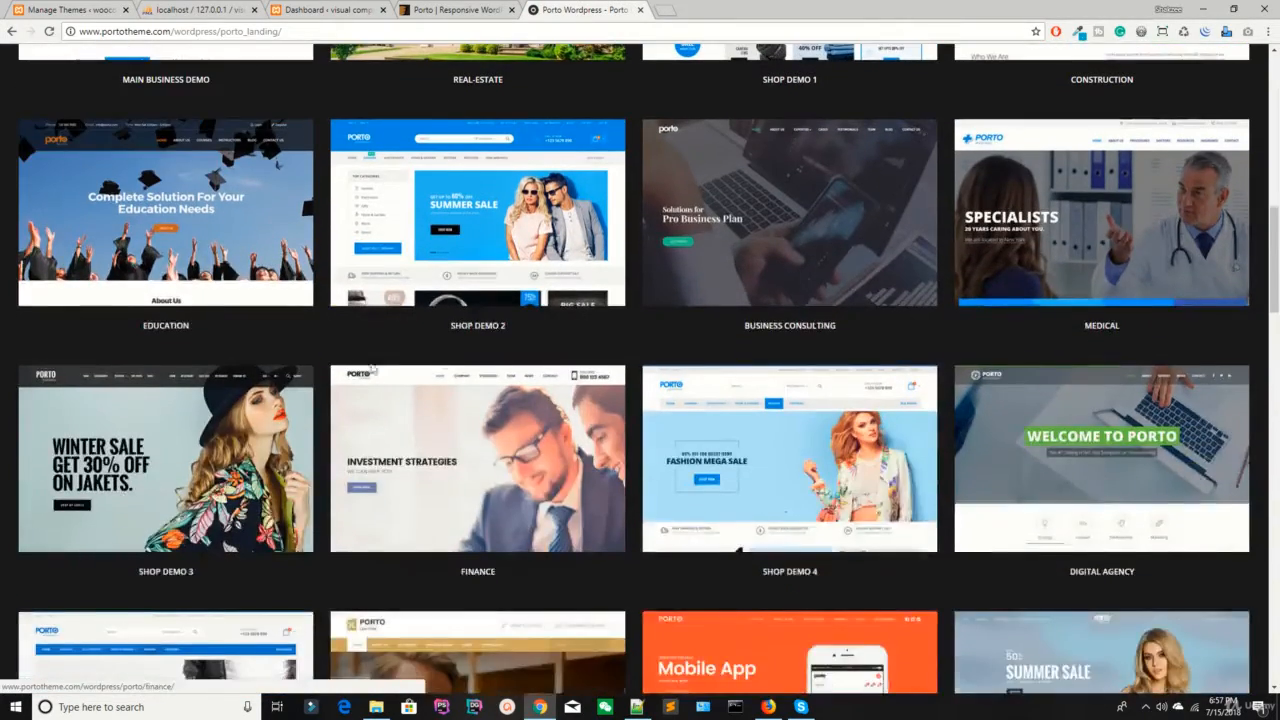
{"action": "scroll", "coordinate": [503, 448], "scroll_direction": "down", "scroll_amount": 5}
{"action": "scroll", "coordinate": [501, 446], "scroll_direction": "down", "scroll_amount": 10}
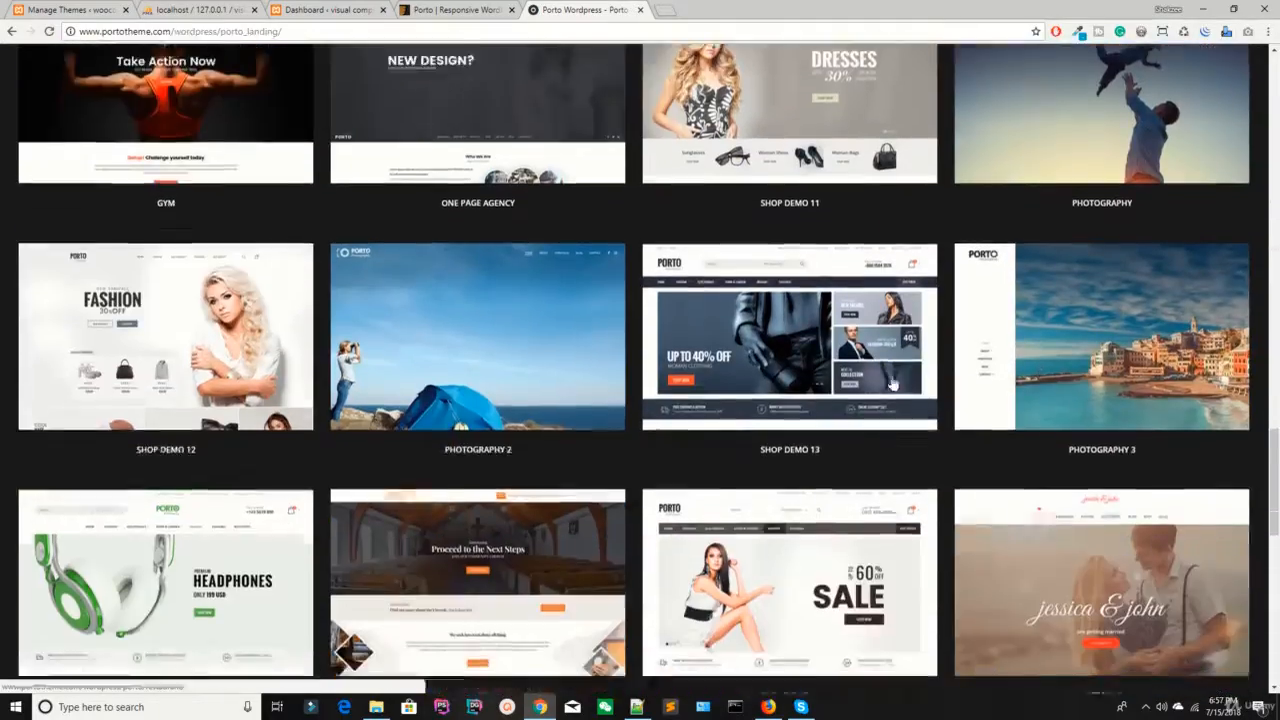
{"action": "scroll", "coordinate": [893, 383], "scroll_direction": "down", "scroll_amount": 2}
{"action": "scroll", "coordinate": [893, 383], "scroll_direction": "up", "scroll_amount": 13}
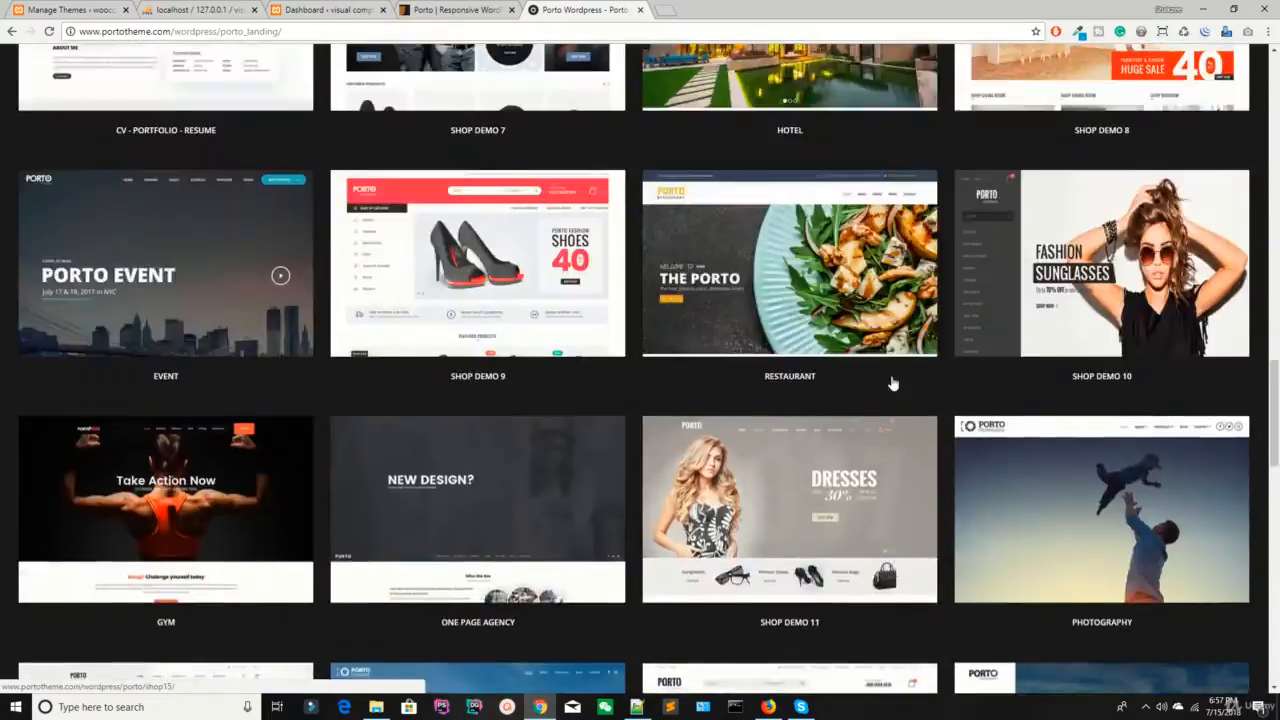
{"action": "scroll", "coordinate": [893, 383], "scroll_direction": "up", "scroll_amount": 10}
{"action": "scroll", "coordinate": [890, 380], "scroll_direction": "down", "scroll_amount": 4}
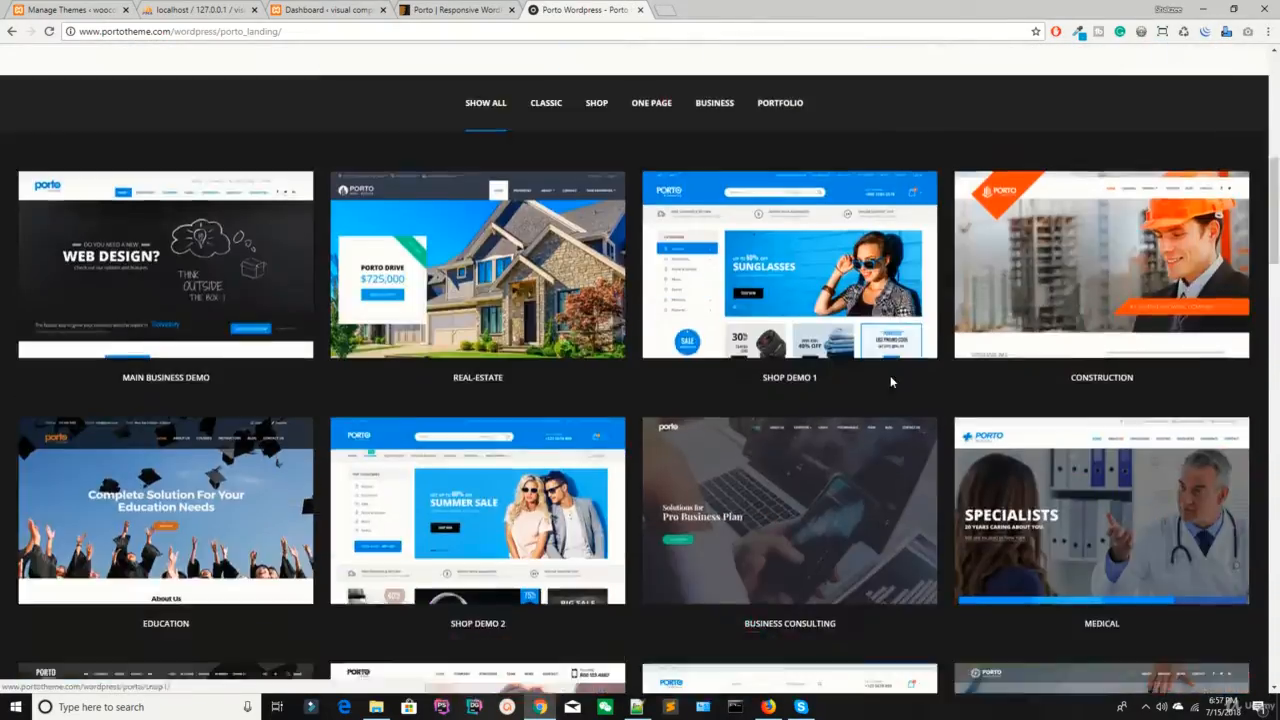
Open the Shop Demo 1 preview from the Porto landing page and return to the theme's ThemeForest page
{"action": "left_click", "coordinate": [816, 217]}
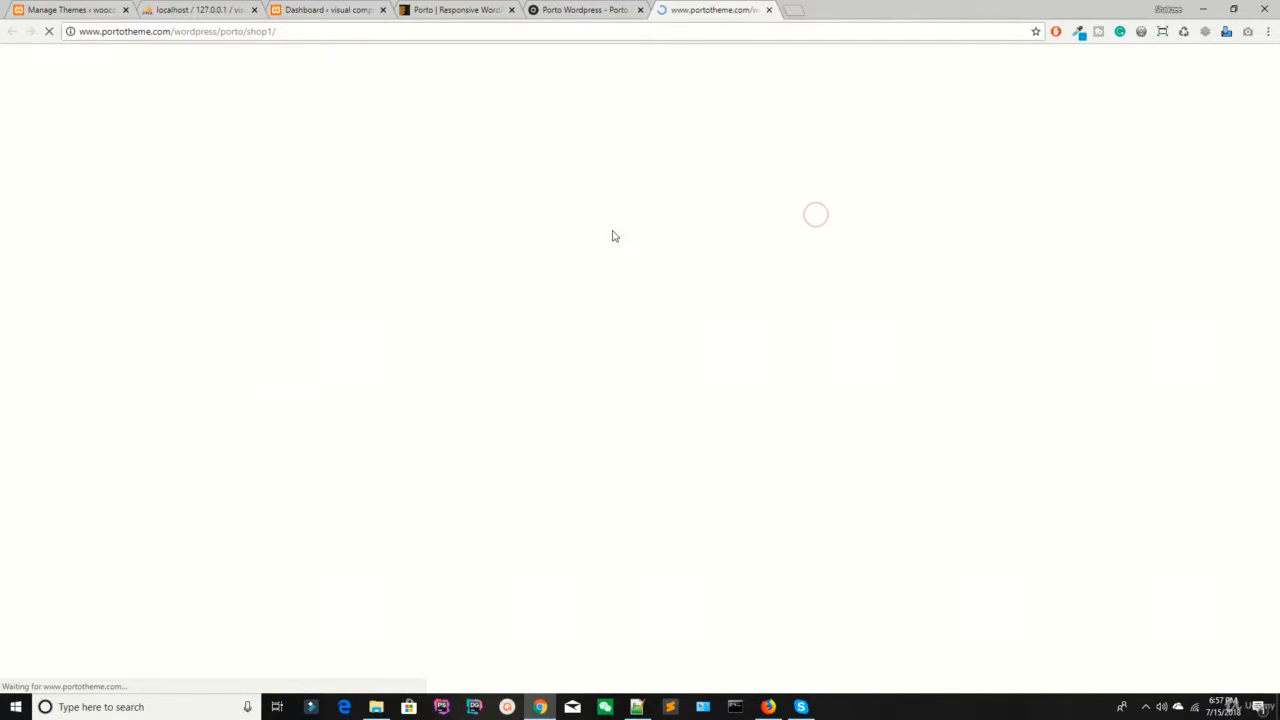
{"action": "left_click", "coordinate": [604, 6]}
{"action": "left_click", "coordinate": [673, 7]}
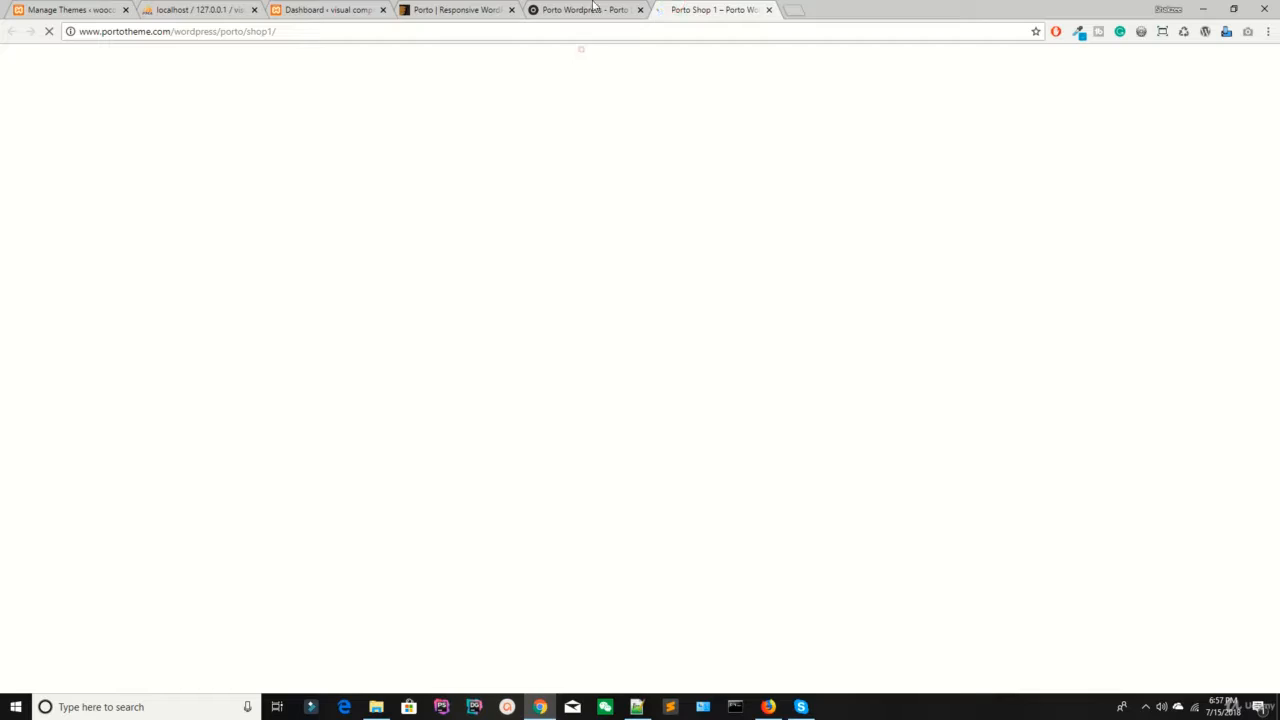
{"action": "left_click", "coordinate": [585, 9]}
{"action": "left_click", "coordinate": [680, 8]}
{"action": "left_click", "coordinate": [585, 9]}
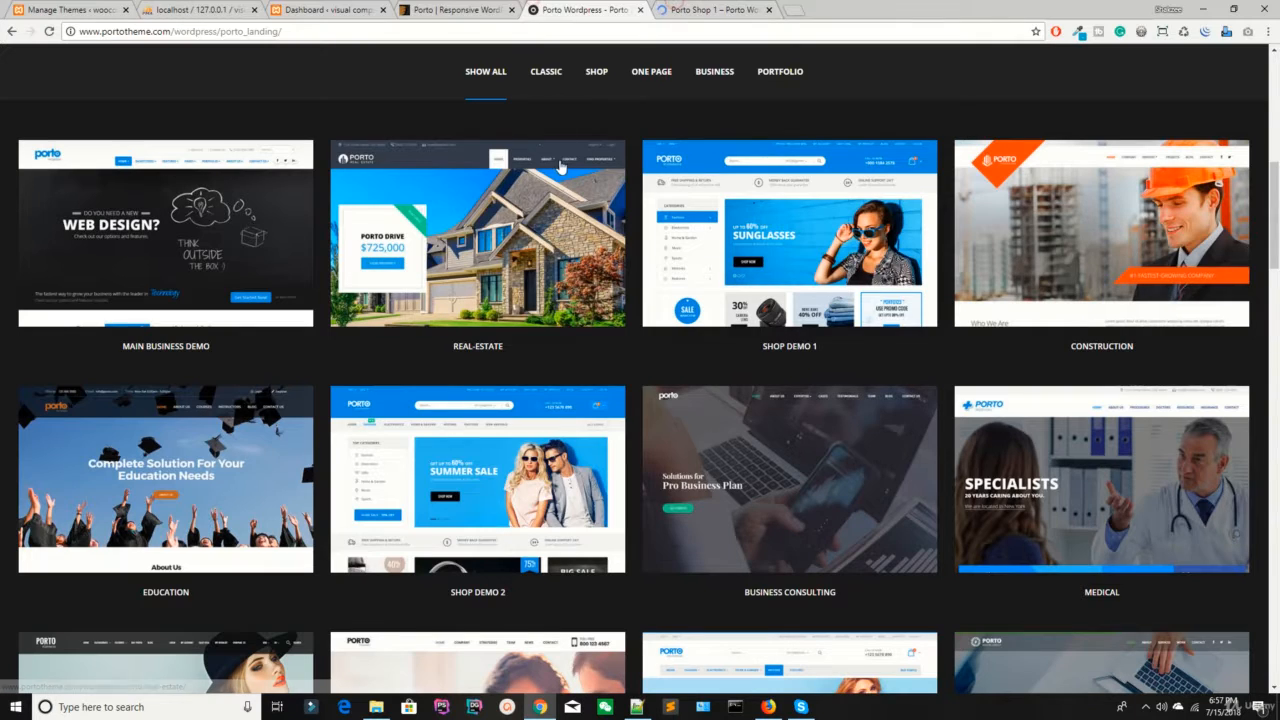
{"action": "left_click", "coordinate": [455, 9]}
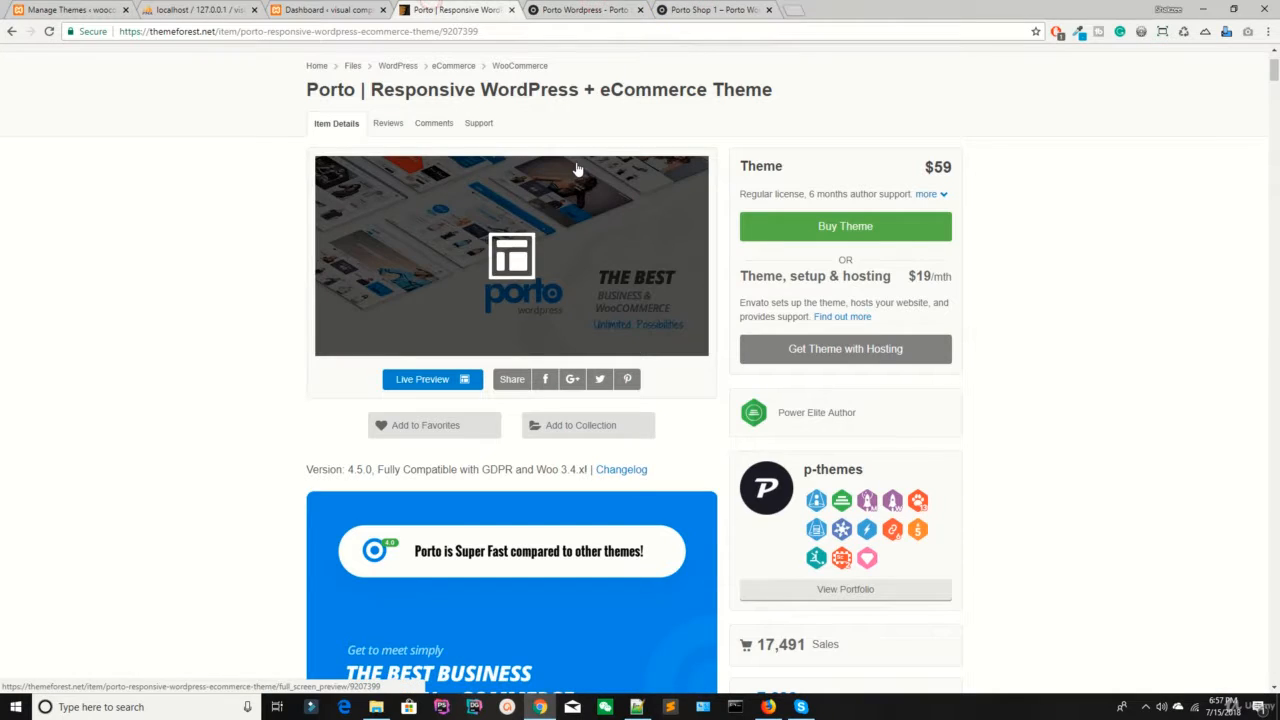
In File Explorer, examine the Documentation and Licensing folders inside Porto 4.4.5
{"action": "left_click", "coordinate": [376, 707]}
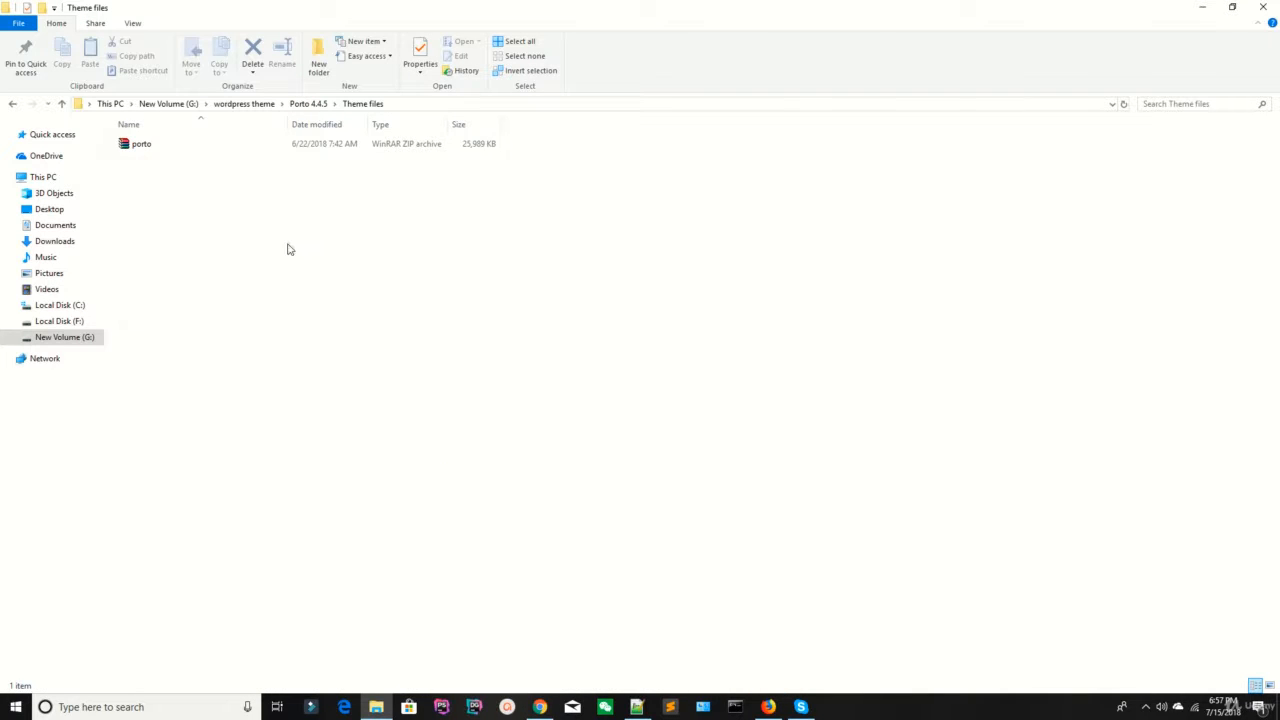
{"action": "left_click", "coordinate": [143, 150]}
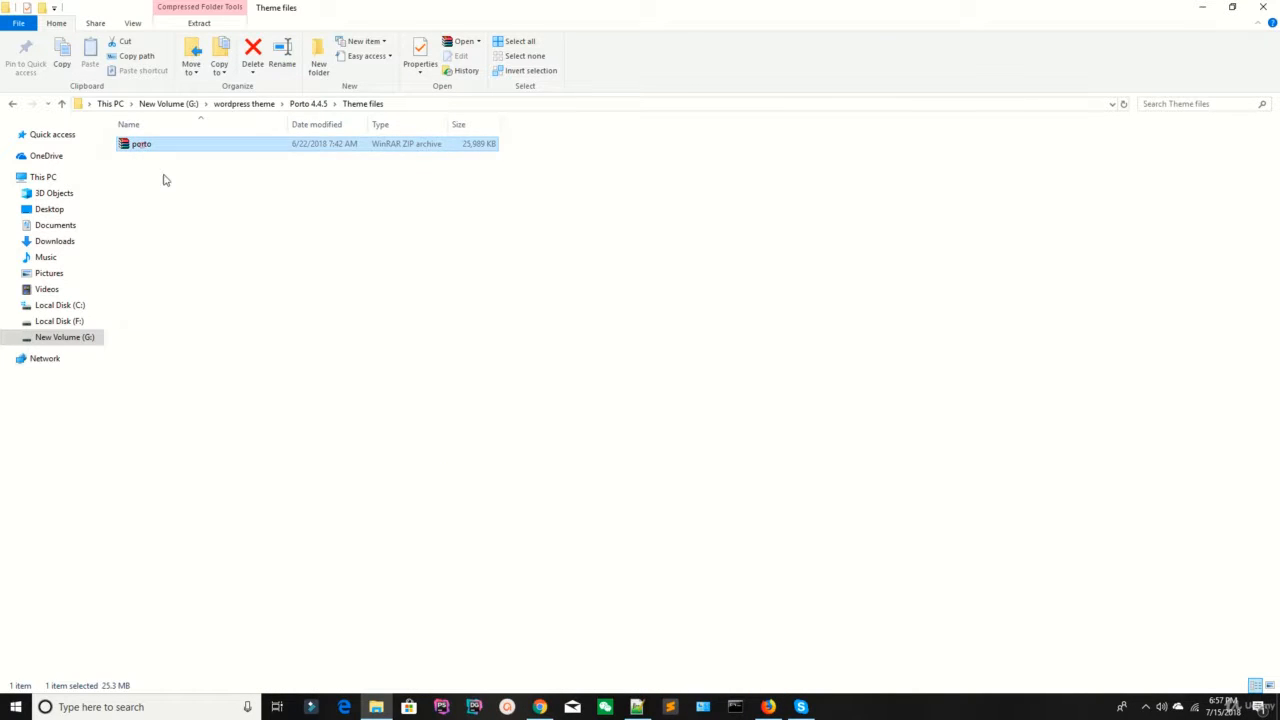
{"action": "left_click", "coordinate": [309, 103]}
{"action": "left_click", "coordinate": [243, 103]}
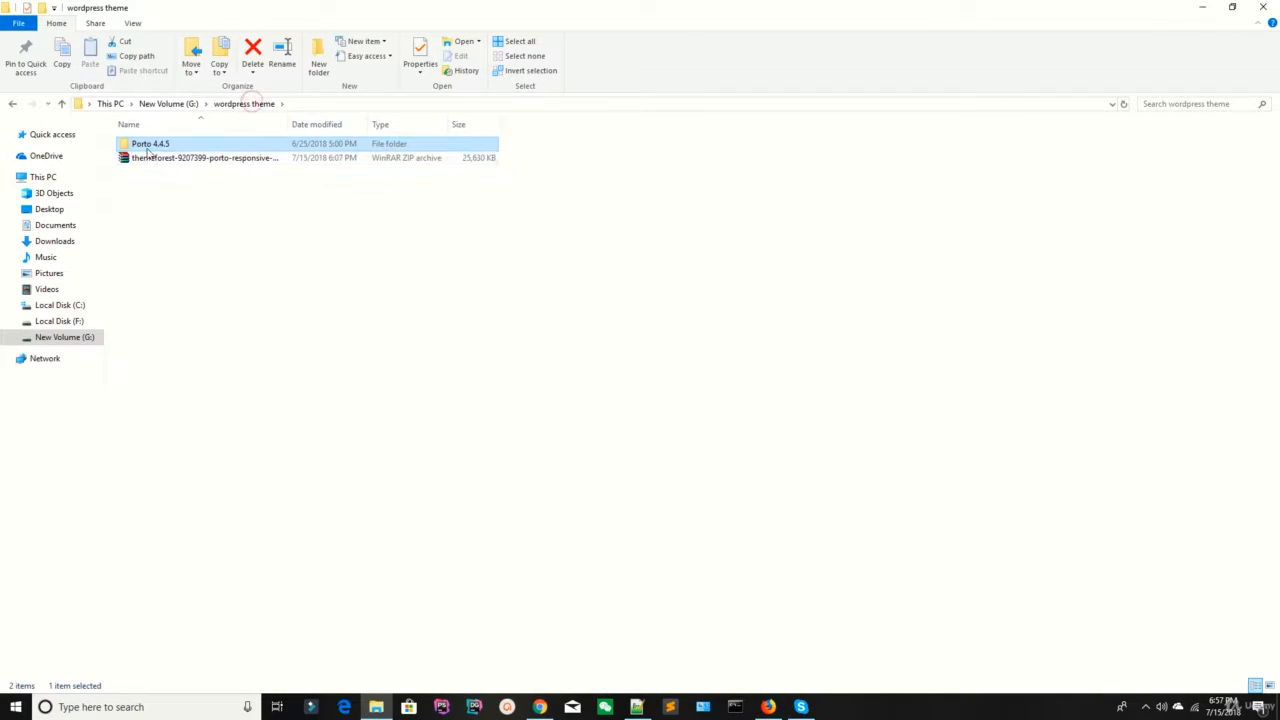
{"action": "double_click", "coordinate": [147, 146]}
{"action": "double_click", "coordinate": [147, 150]}
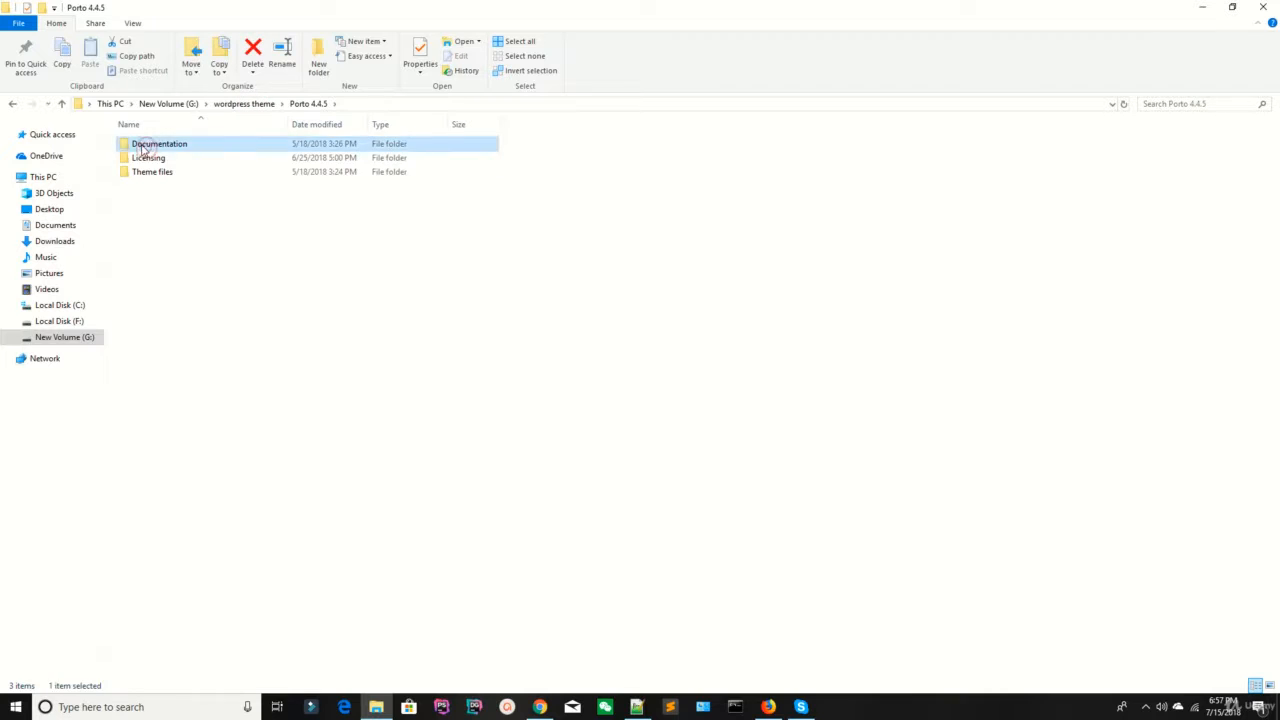
{"action": "left_click", "coordinate": [13, 103]}
{"action": "double_click", "coordinate": [148, 158]}
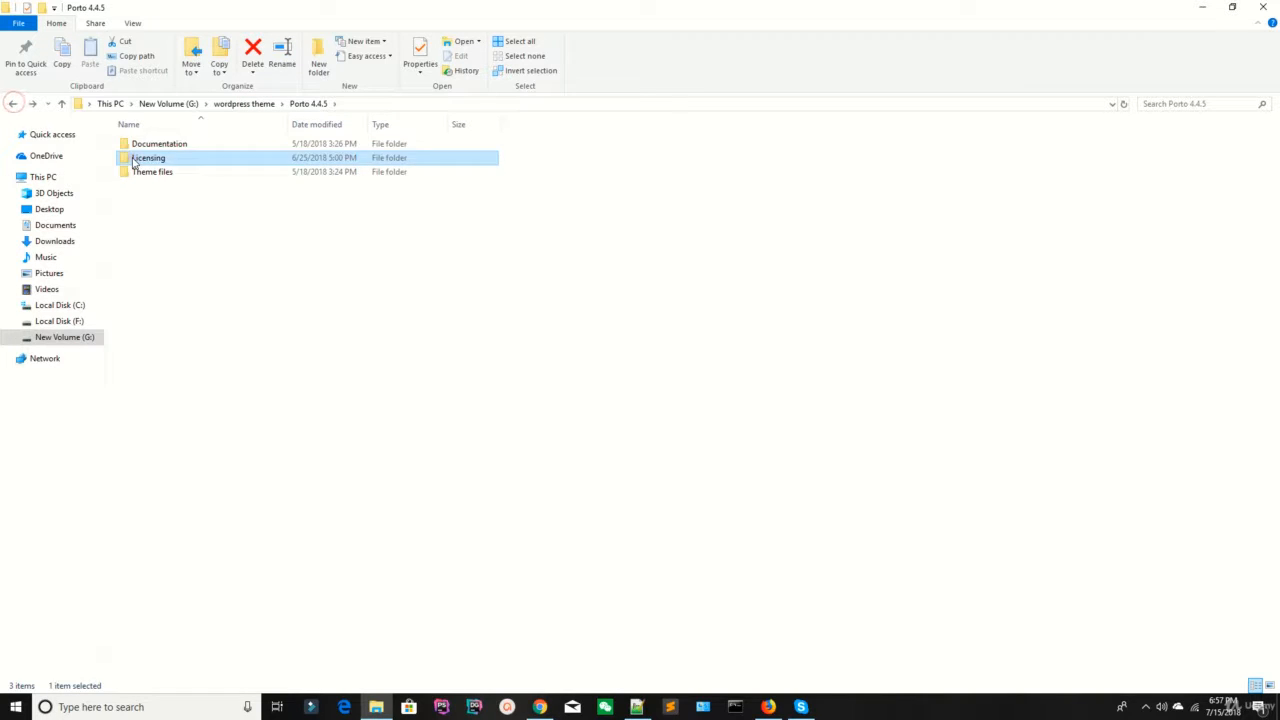
Copy the porto archive from the Theme files folder of Porto 4.4.5
{"action": "left_click", "coordinate": [13, 103]}
{"action": "double_click", "coordinate": [141, 176]}
{"action": "left_click", "coordinate": [148, 146]}
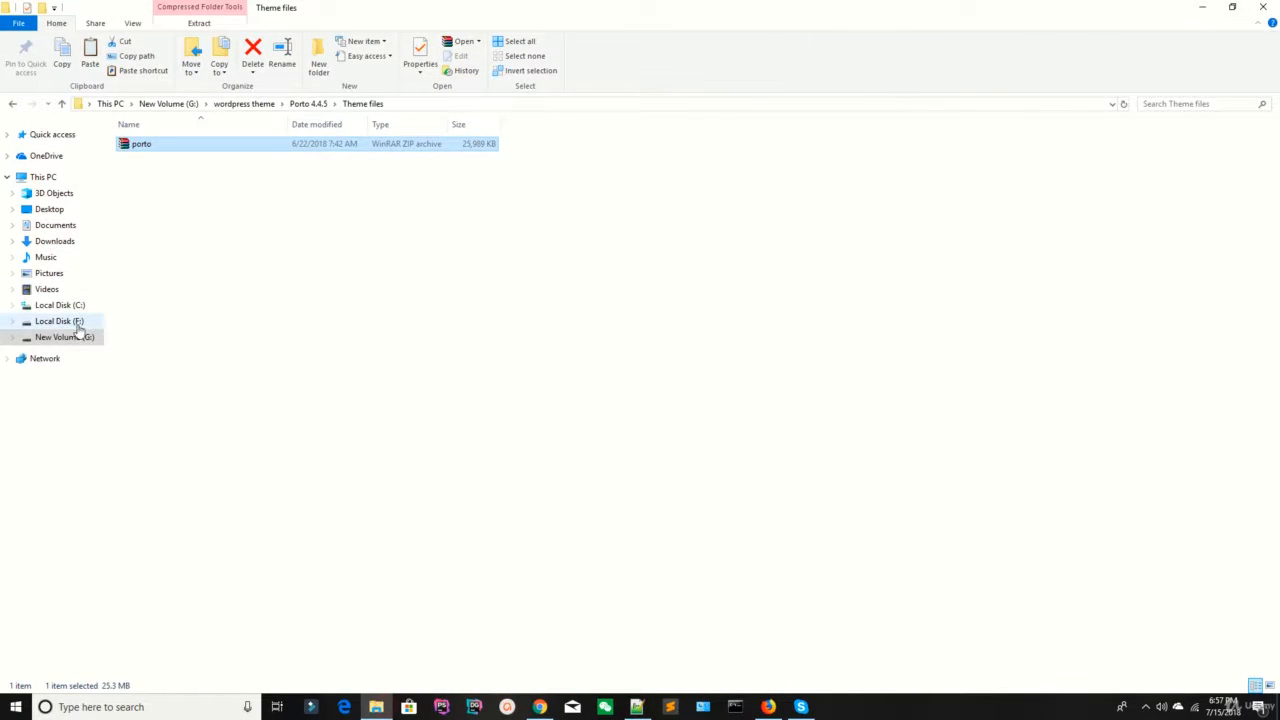
Open the wp-content folder of the composer site under xampp, htdocs on Local Disk (C:)
{"action": "left_click", "coordinate": [60, 305]}
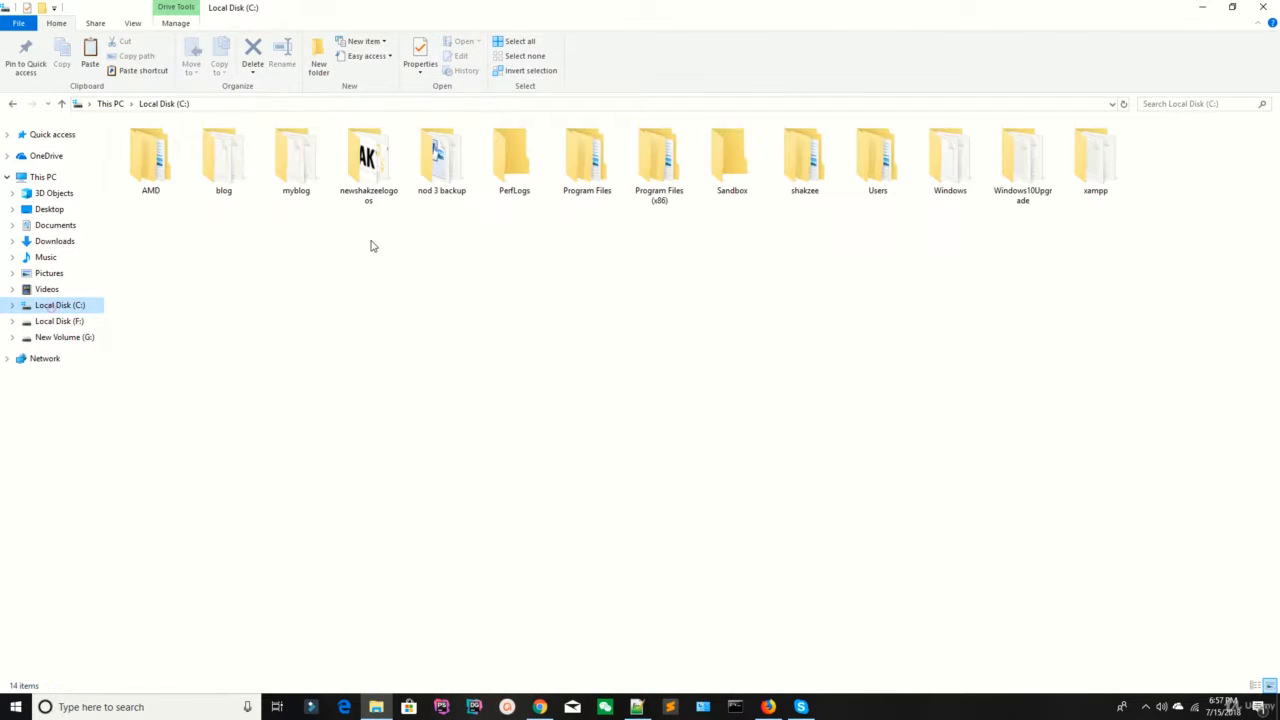
{"action": "double_click", "coordinate": [1095, 157]}
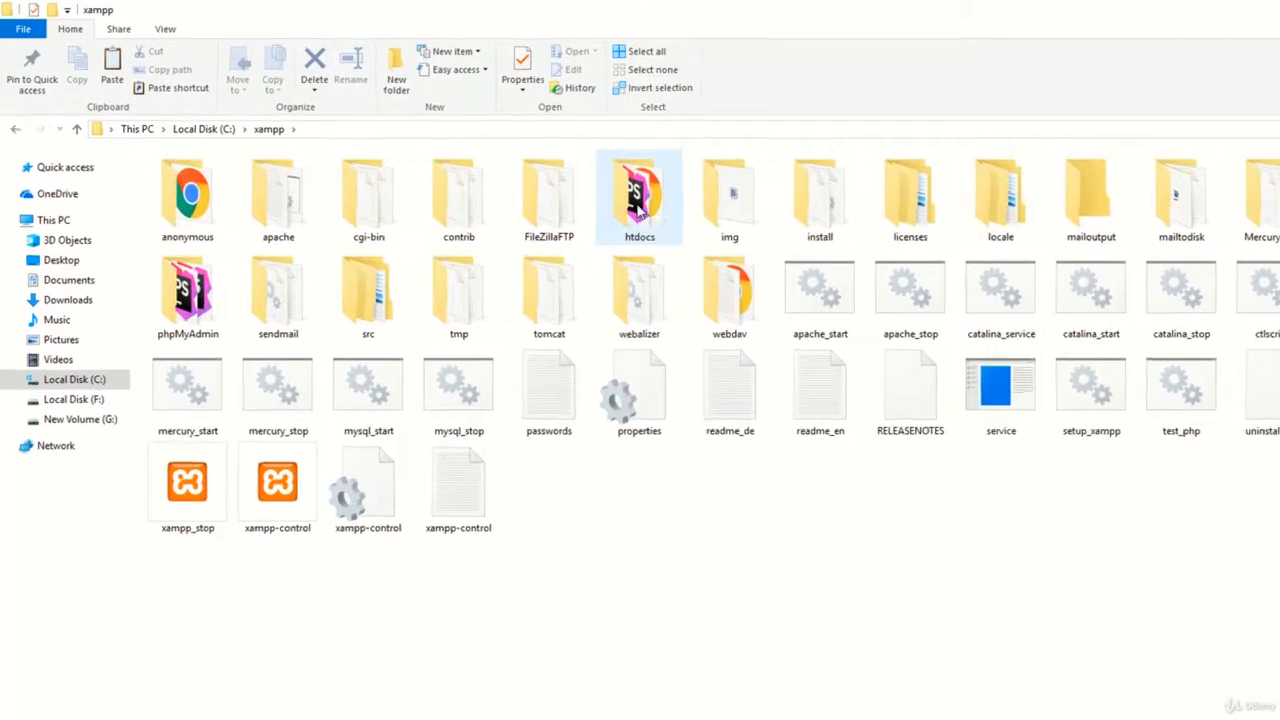
{"action": "double_click", "coordinate": [515, 157]}
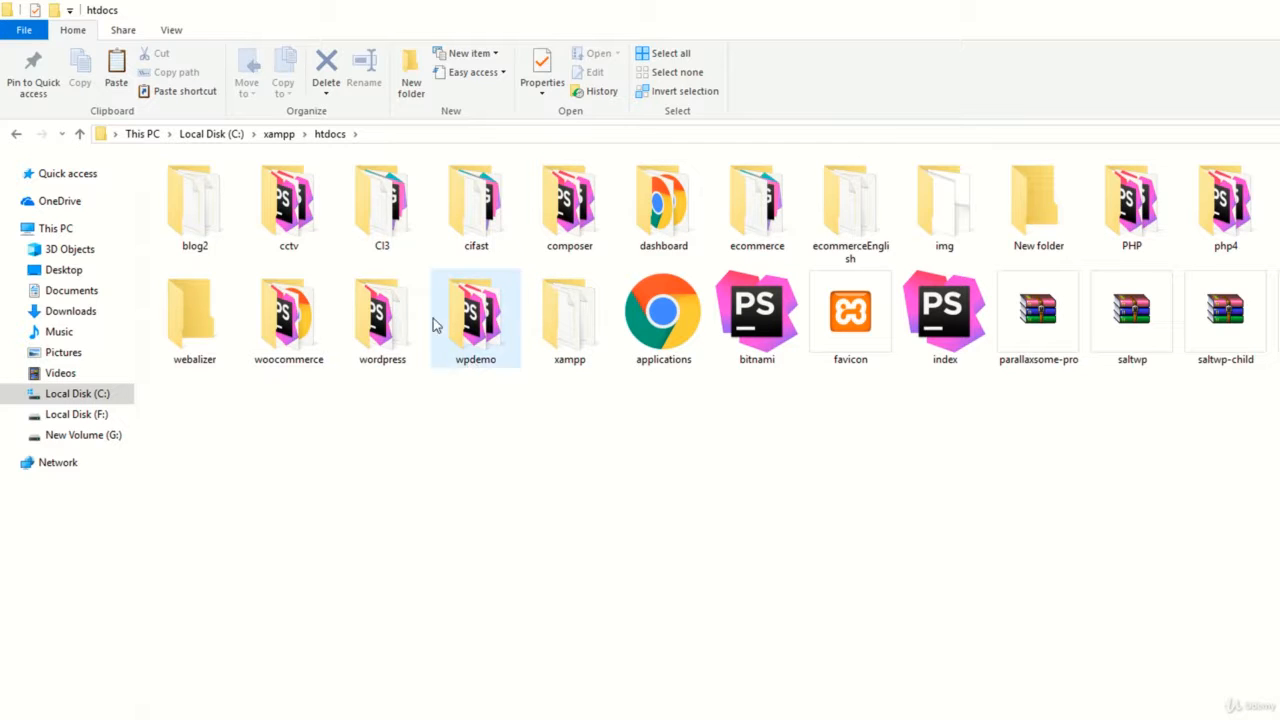
{"action": "double_click", "coordinate": [578, 228]}
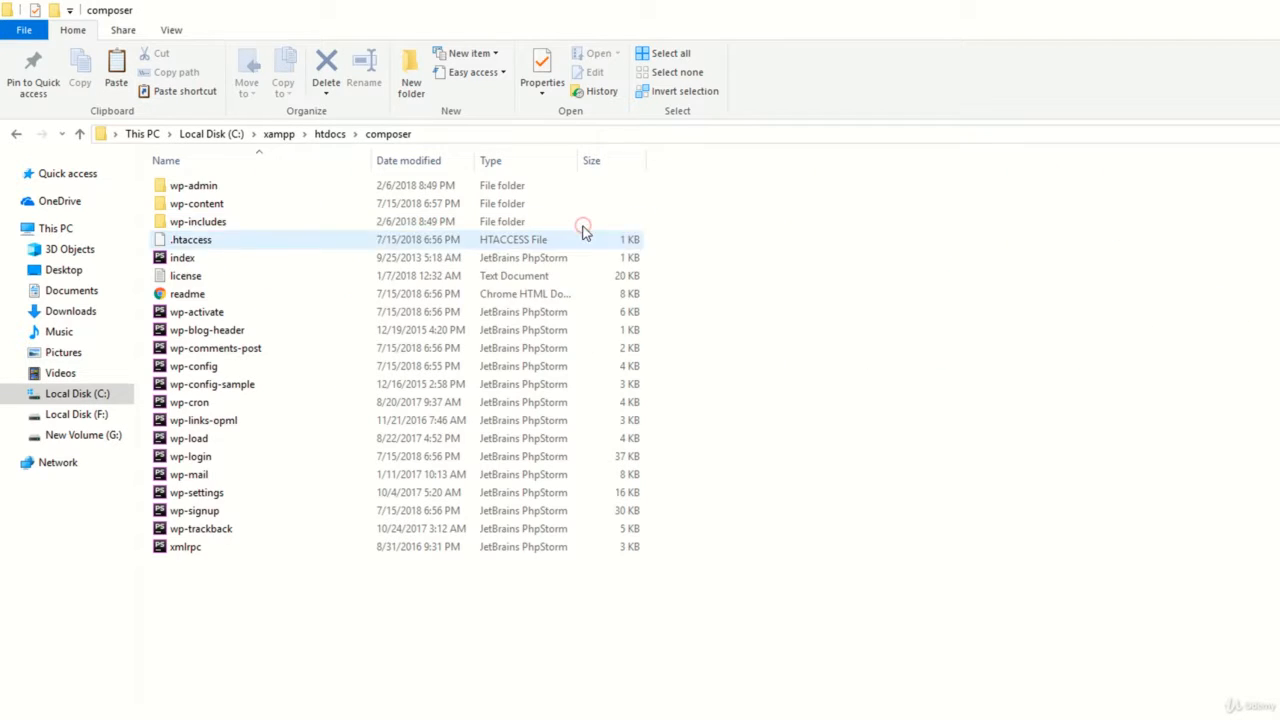
{"action": "double_click", "coordinate": [211, 206]}
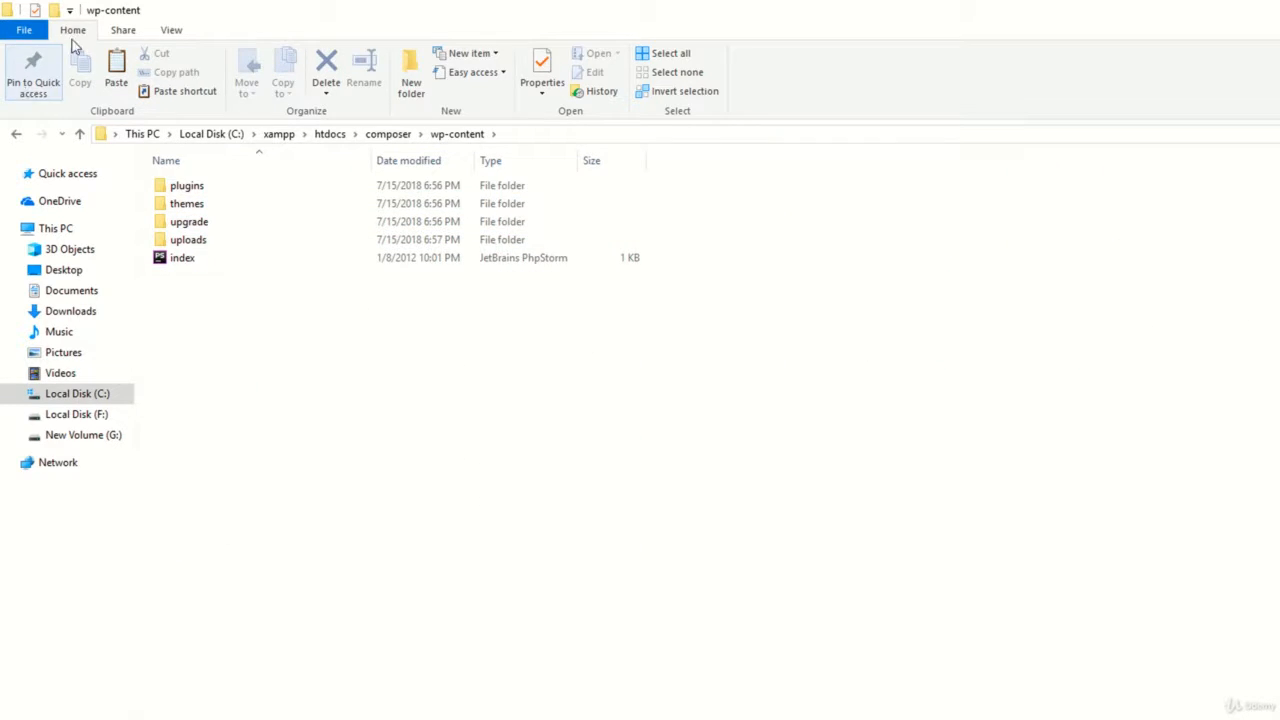
Display the contents of the composer and wp-content folders as large icons
{"action": "left_click", "coordinate": [16, 133]}
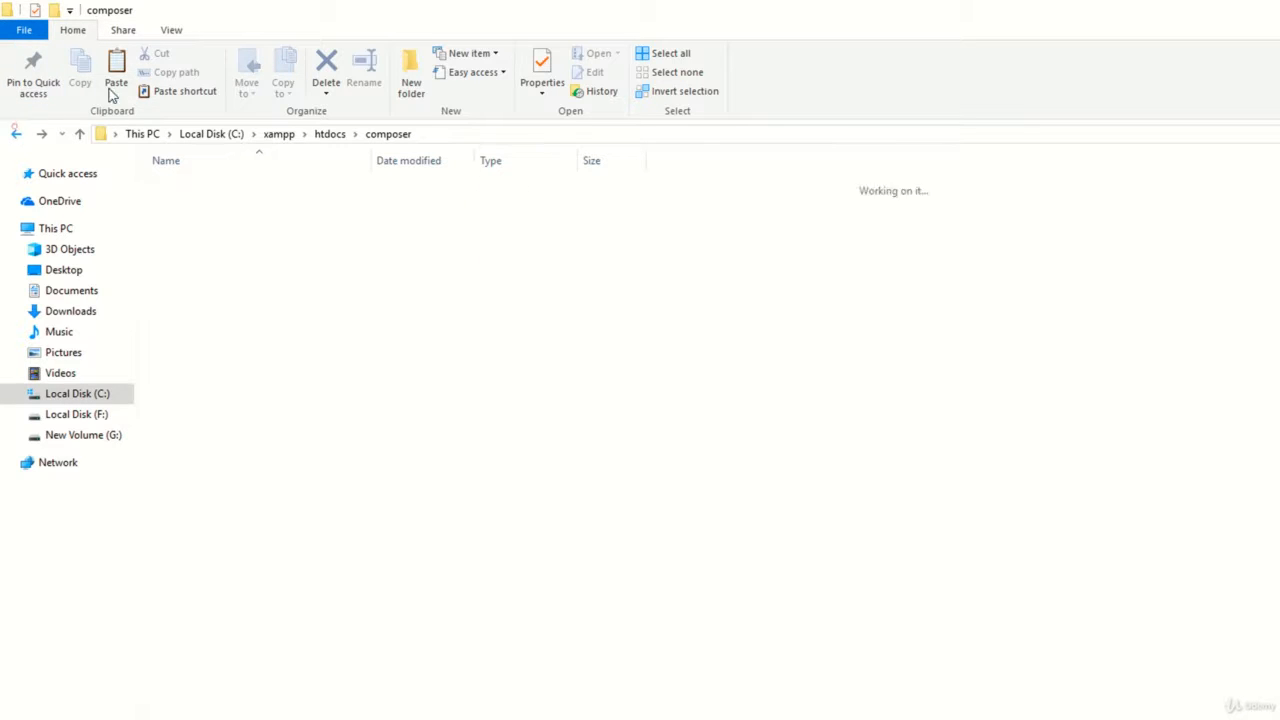
{"action": "left_click", "coordinate": [171, 30]}
{"action": "left_click", "coordinate": [288, 55]}
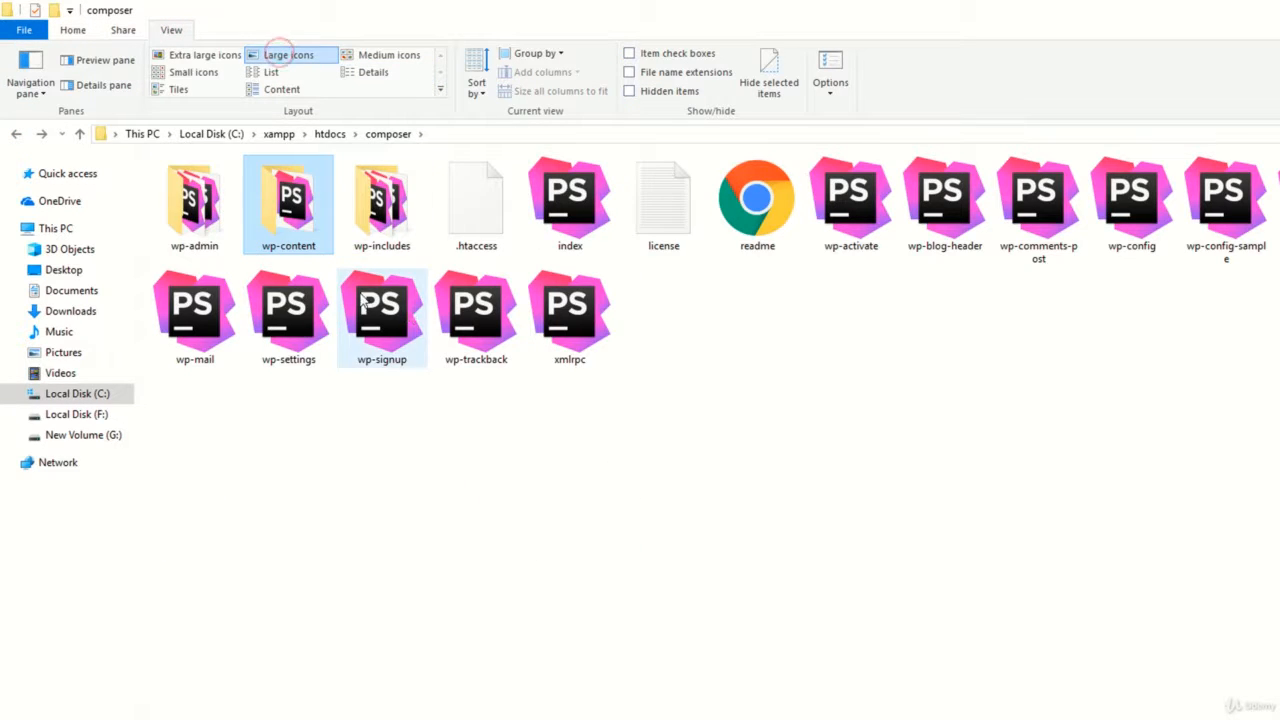
{"action": "double_click", "coordinate": [292, 215]}
{"action": "left_click", "coordinate": [288, 55]}
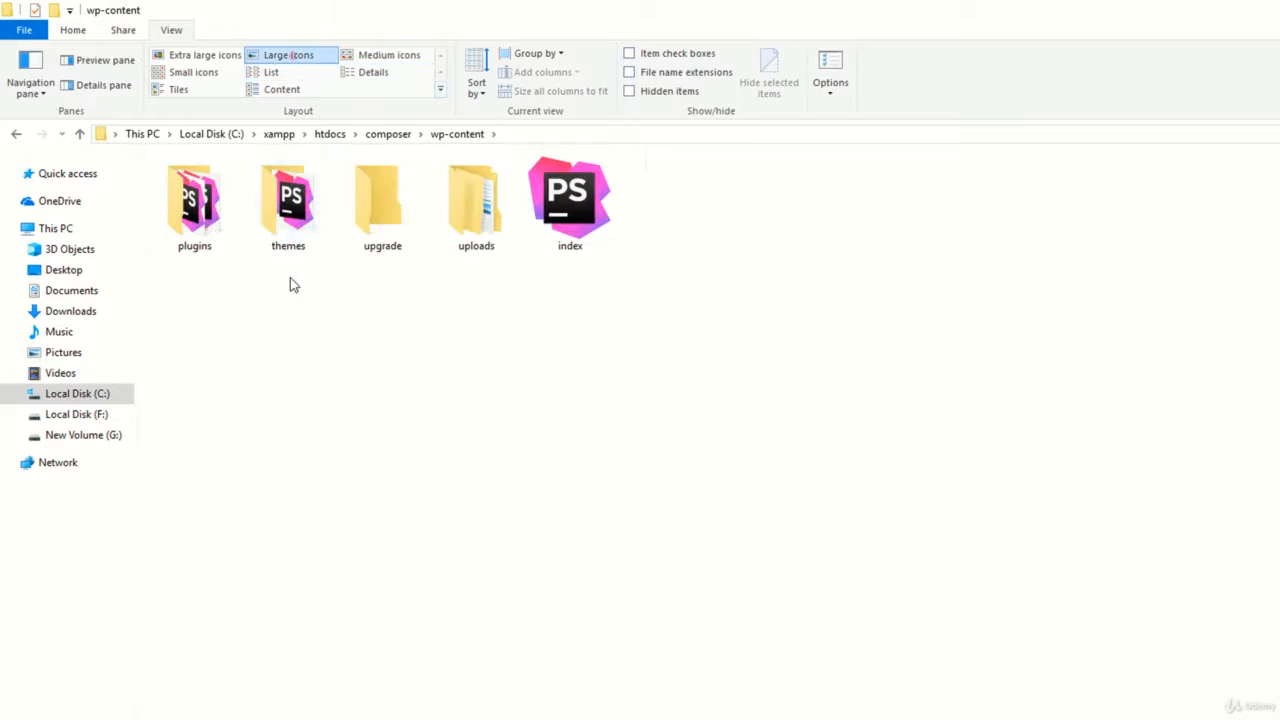
Paste the porto archive into the site's themes folder, shown as large icons, and extract it there
{"action": "double_click", "coordinate": [295, 208]}
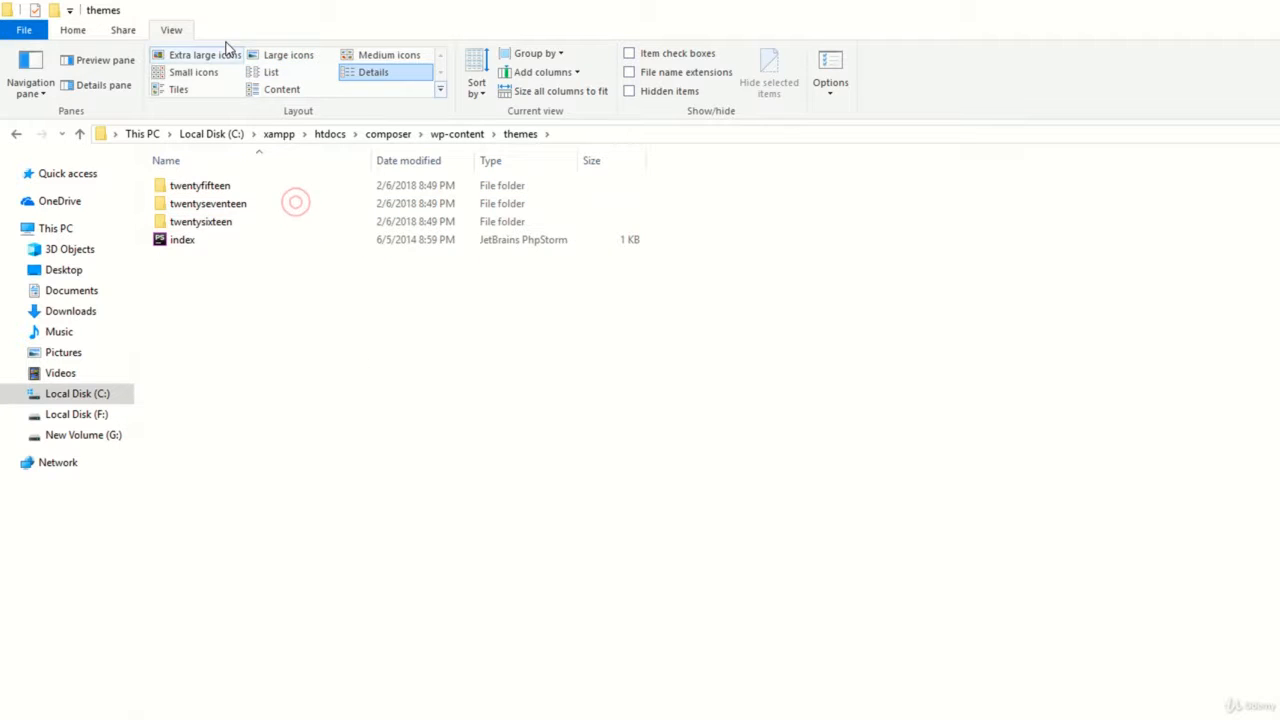
{"action": "left_click", "coordinate": [289, 58]}
{"action": "key", "text": "ctrl+v"}
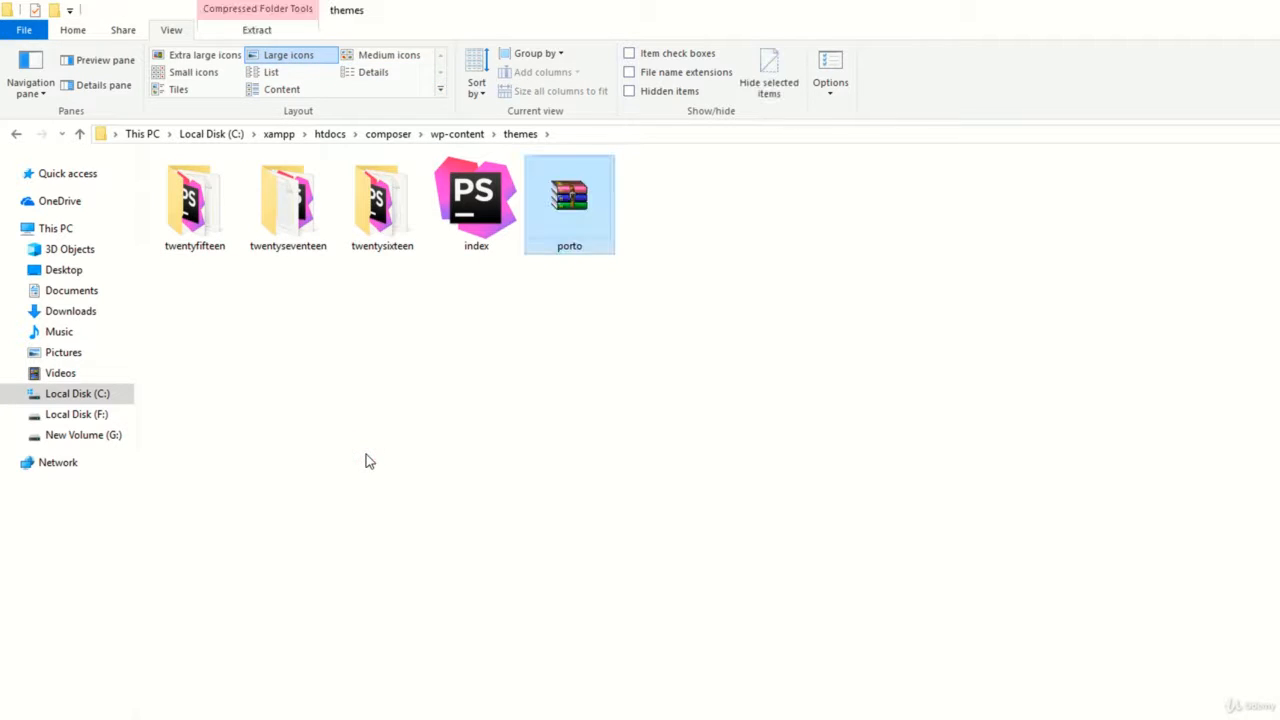
{"action": "right_click", "coordinate": [558, 200]}
{"action": "left_click", "coordinate": [614, 307]}
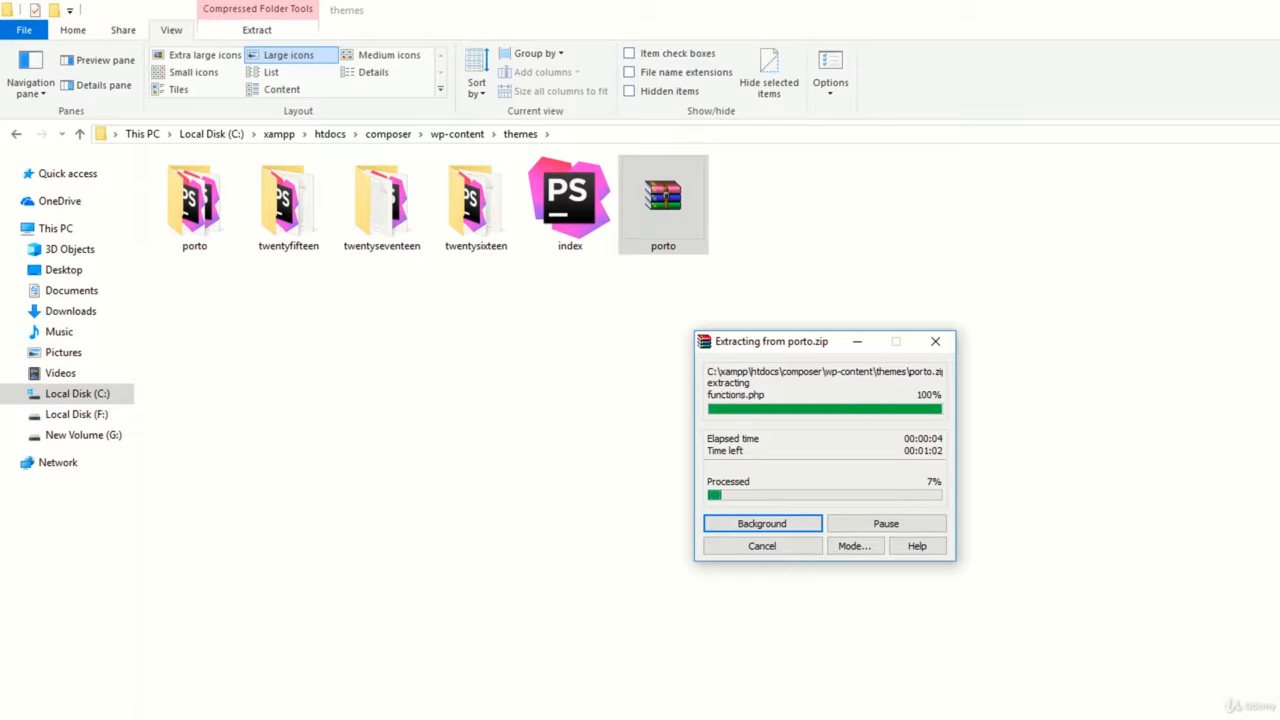
Switch to Chrome and close the old Manage Themes and phpMyAdmin tabs, keeping the composer site's dashboard
{"action": "key", "text": "alt+Tab"}
{"action": "left_click", "coordinate": [377, 6]}
{"action": "left_click", "coordinate": [222, 7]}
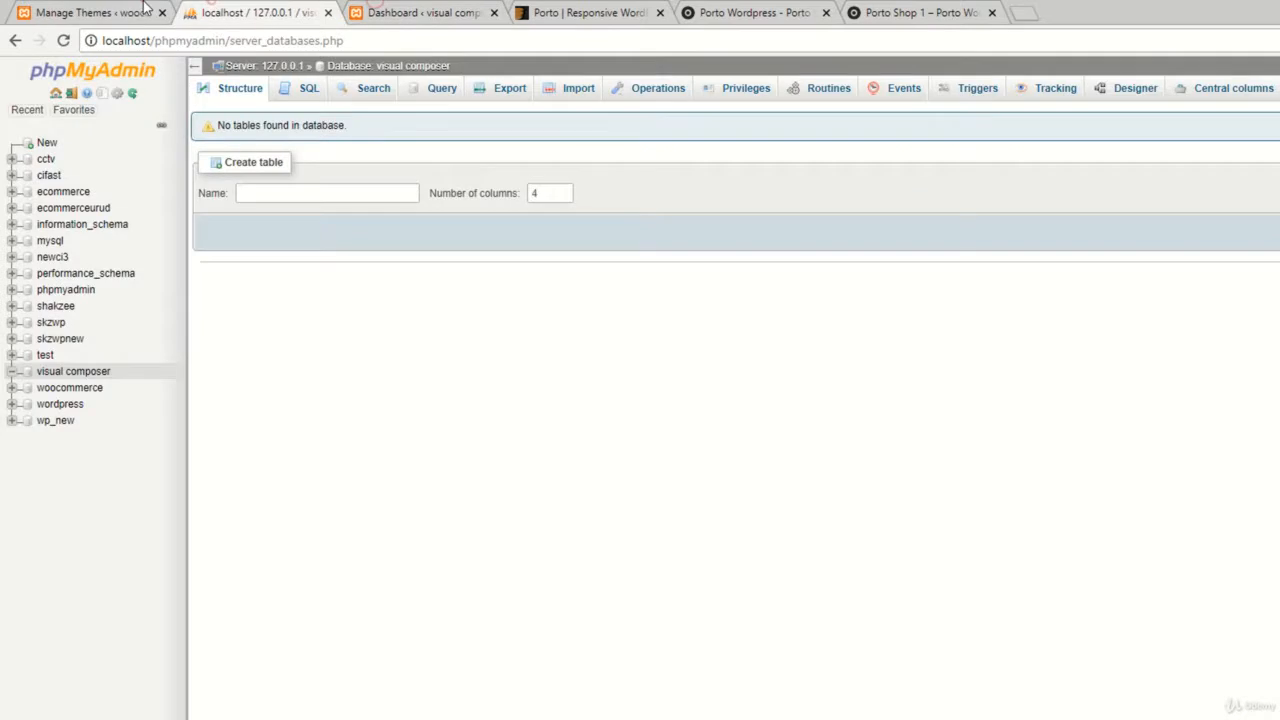
{"action": "left_click", "coordinate": [120, 9]}
{"action": "left_click", "coordinate": [376, 8]}
{"action": "left_click", "coordinate": [90, 12]}
{"action": "left_click", "coordinate": [162, 12]}
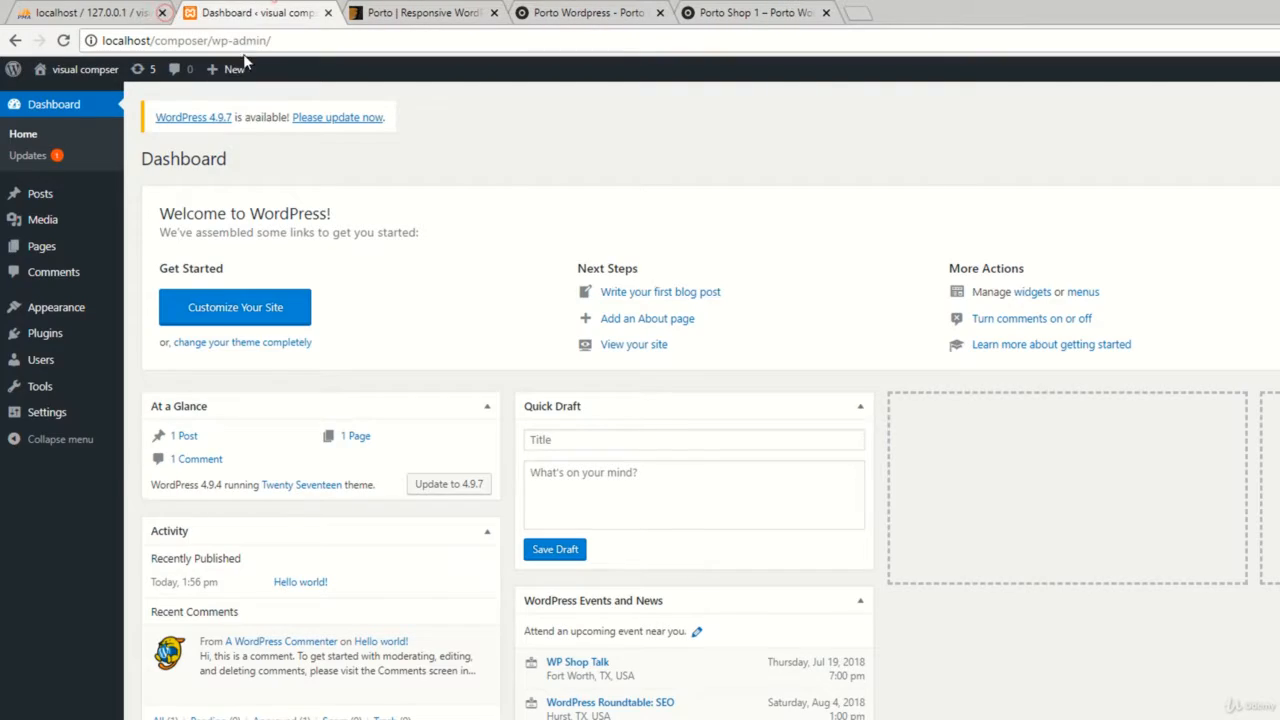
{"action": "left_click", "coordinate": [100, 10]}
{"action": "left_click", "coordinate": [162, 12]}
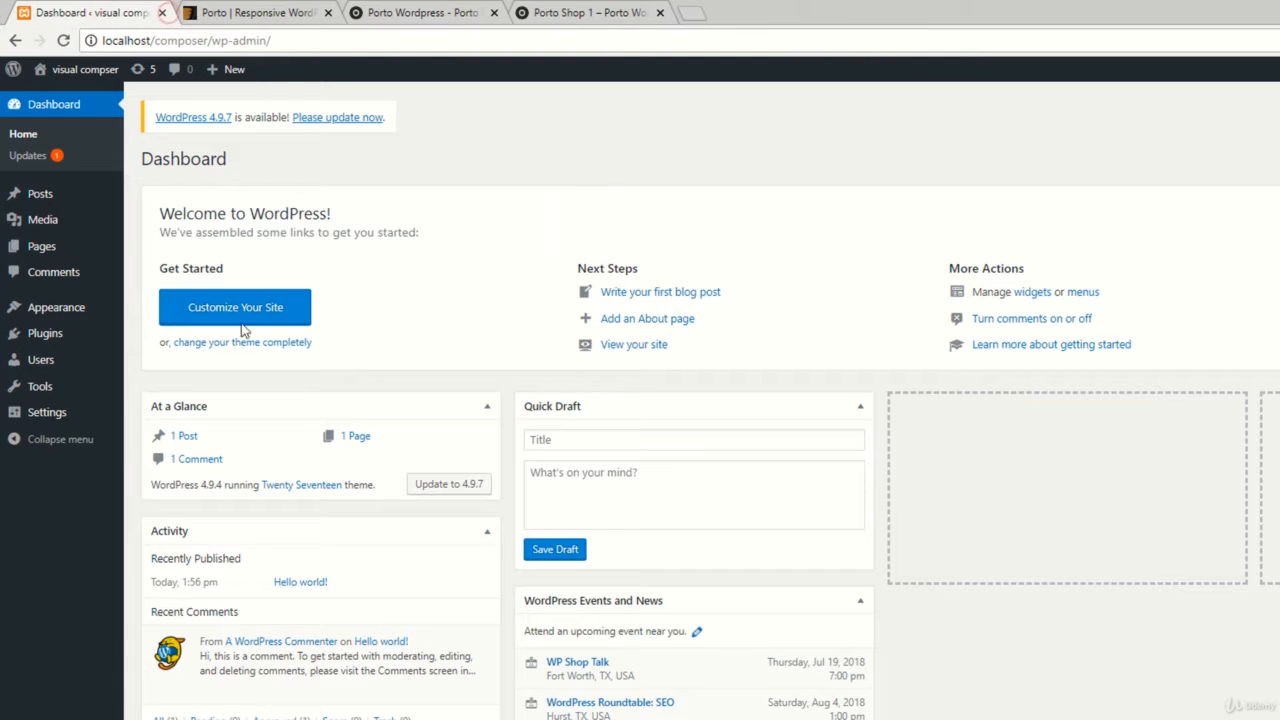
Update the Akismet Anti-Spam plugin from the WordPress updates page
{"action": "left_click", "coordinate": [30, 157]}
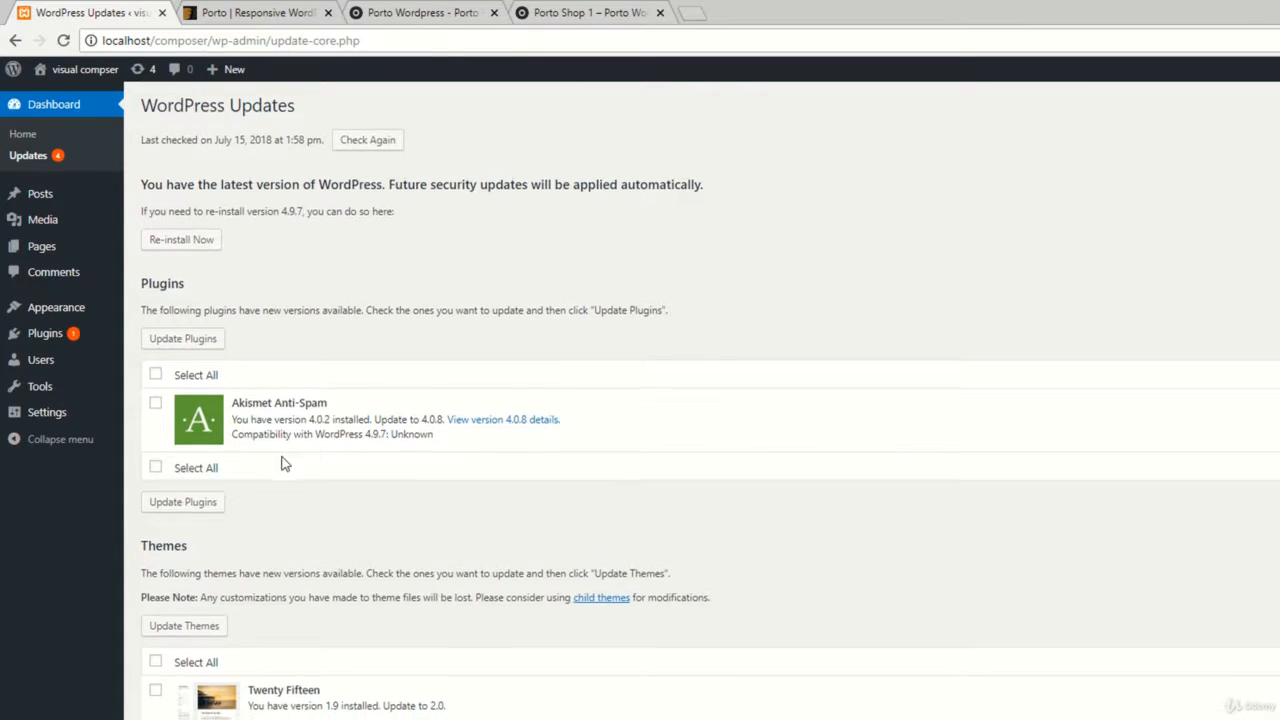
{"action": "scroll", "coordinate": [186, 345], "scroll_direction": "down", "scroll_amount": 2}
{"action": "left_click", "coordinate": [155, 314]}
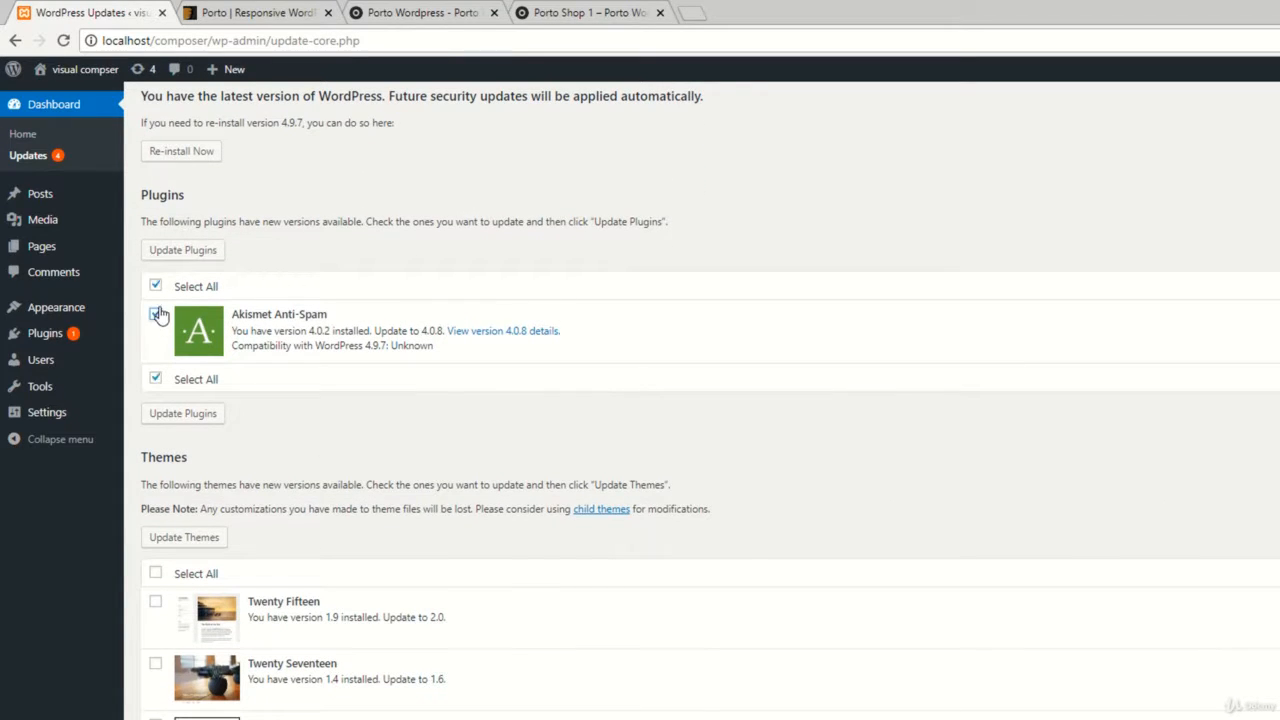
{"action": "left_click", "coordinate": [183, 250]}
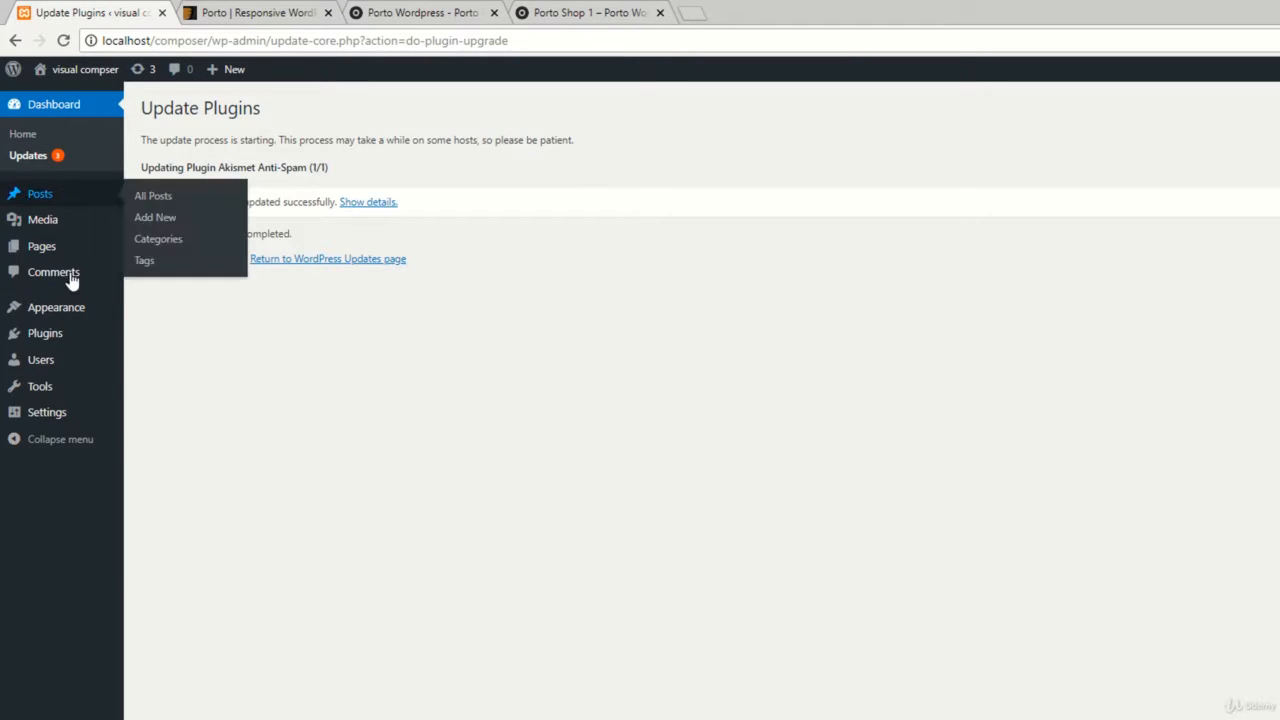
Activate the Porto theme on the site's themes page, closing the Porto demo and ThemeForest browser tabs
{"action": "mouse_move", "coordinate": [60, 310]}
{"action": "left_click", "coordinate": [157, 312]}
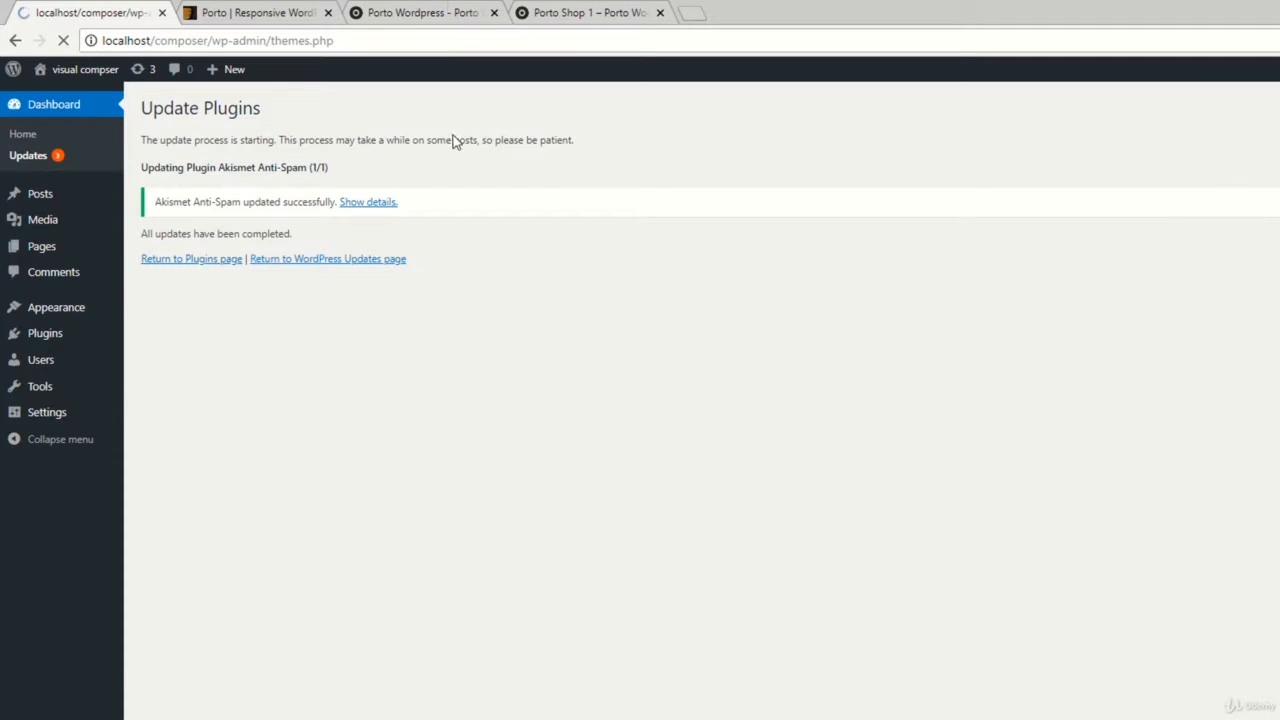
{"action": "left_click", "coordinate": [457, 10]}
{"action": "left_click", "coordinate": [494, 12]}
{"action": "left_click", "coordinate": [494, 12]}
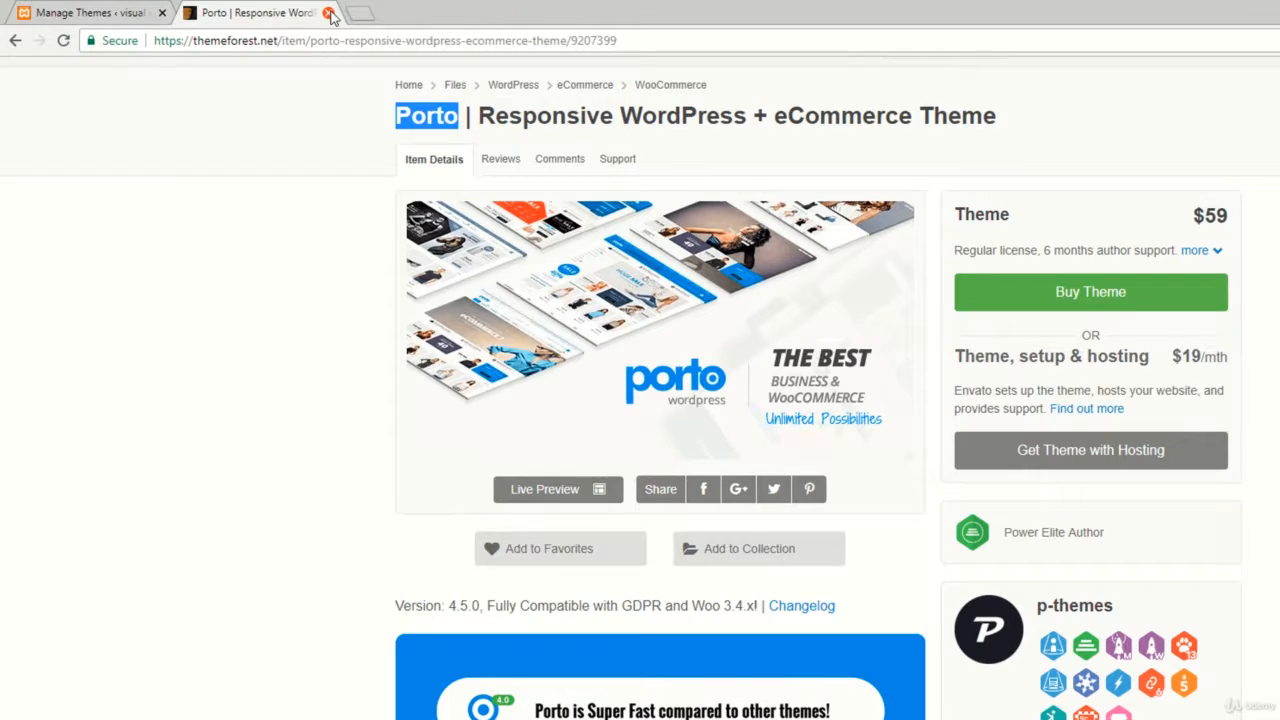
{"action": "left_click", "coordinate": [328, 12]}
{"action": "left_click", "coordinate": [594, 352]}
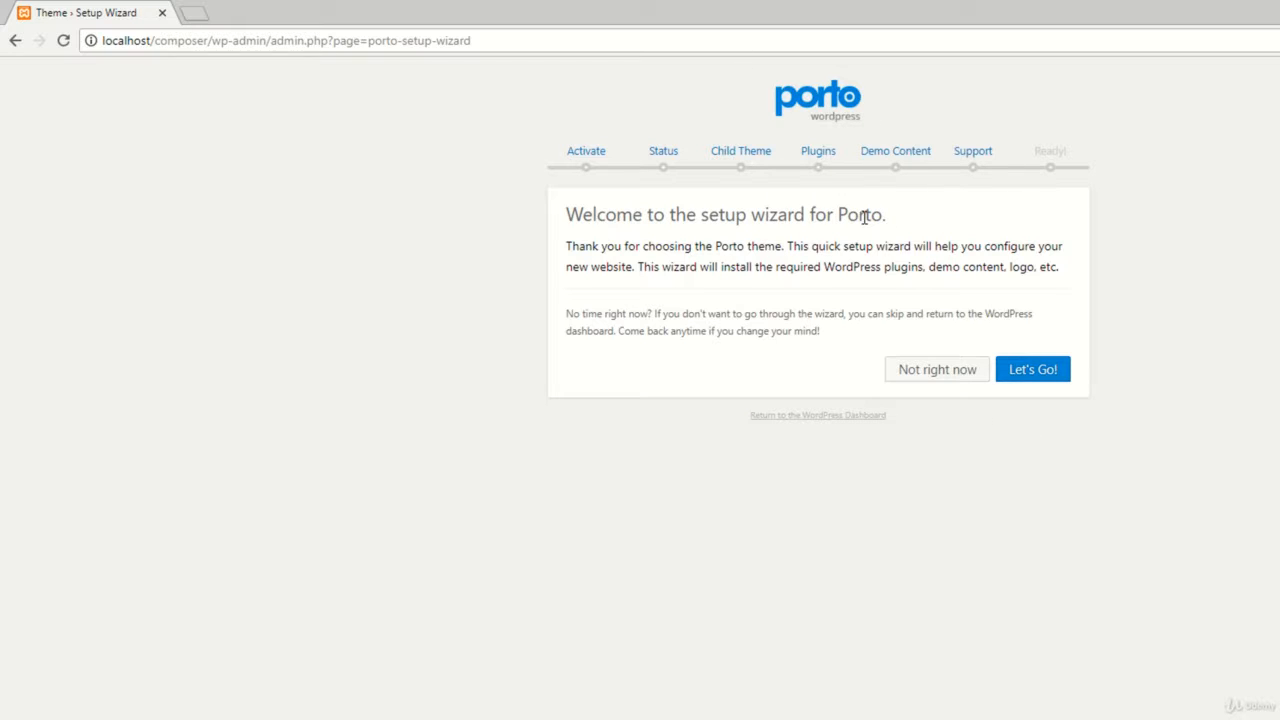
Start the Porto setup wizard and copy the theme's purchase code from the notes in Notepad++
{"action": "left_click", "coordinate": [1016, 380]}
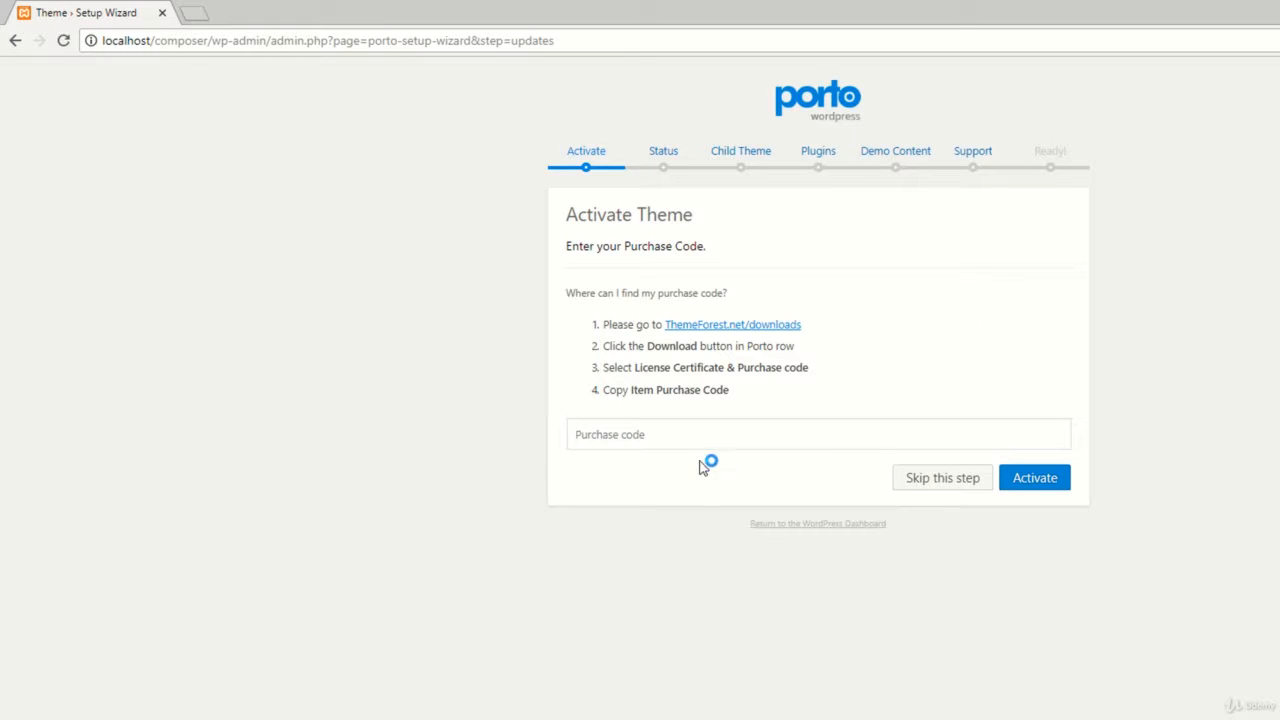
{"action": "key", "text": "alt+Tab"}
{"action": "left_click", "coordinate": [369, 446]}
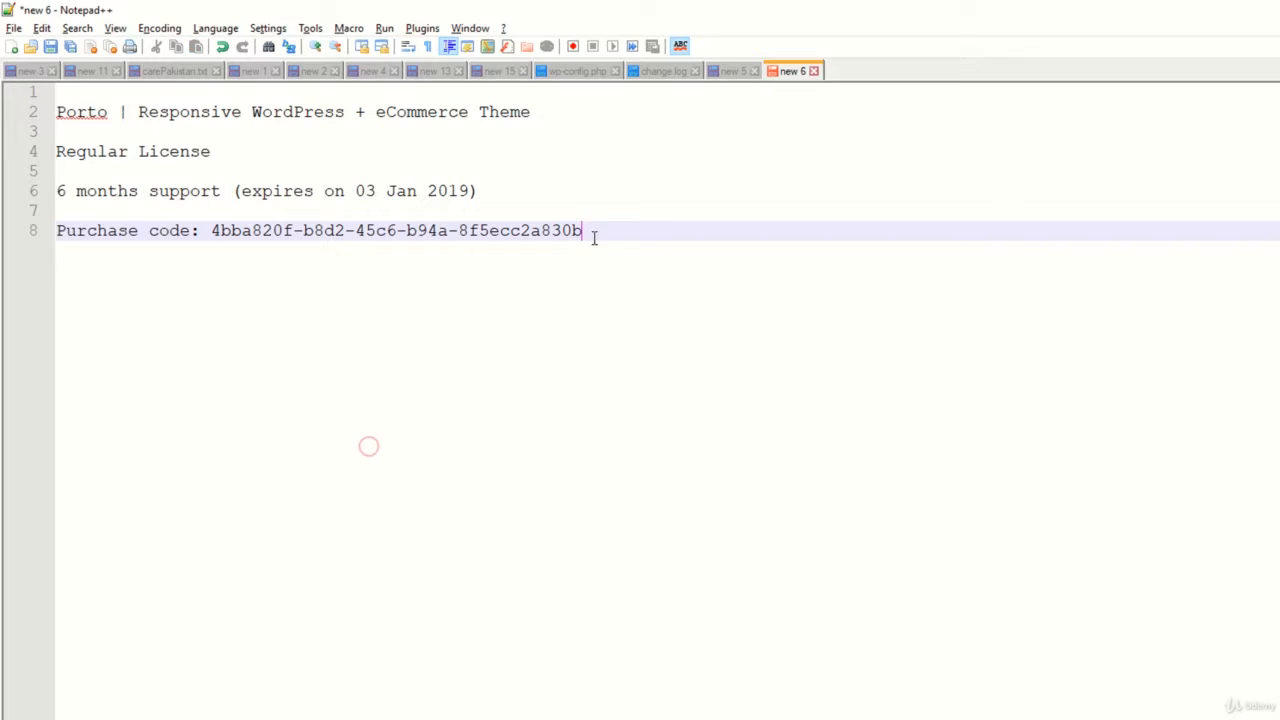
{"action": "left_click_drag", "start_coordinate": [597, 229], "coordinate": [211, 225]}
{"action": "key", "text": "alt+Tab"}
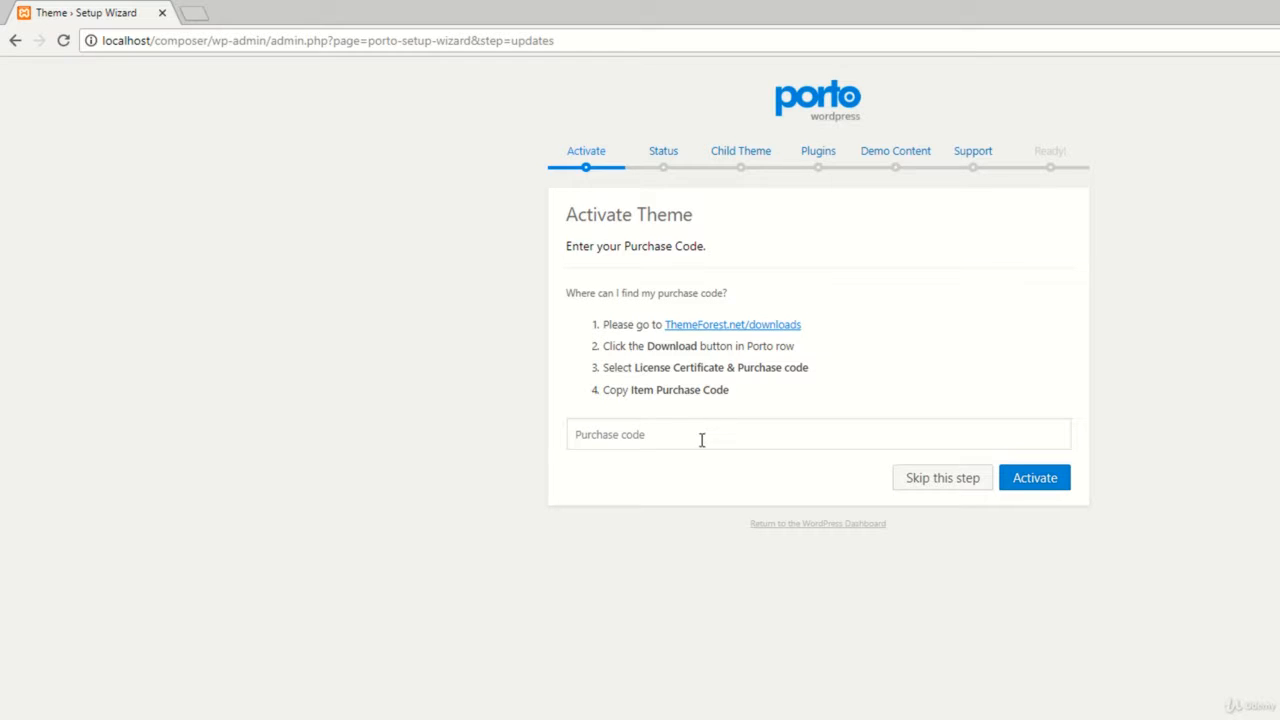
Paste the purchase code to activate the Porto theme and continue to the wizard's System Status step
{"action": "left_click", "coordinate": [701, 440]}
{"action": "left_click", "coordinate": [1010, 478]}
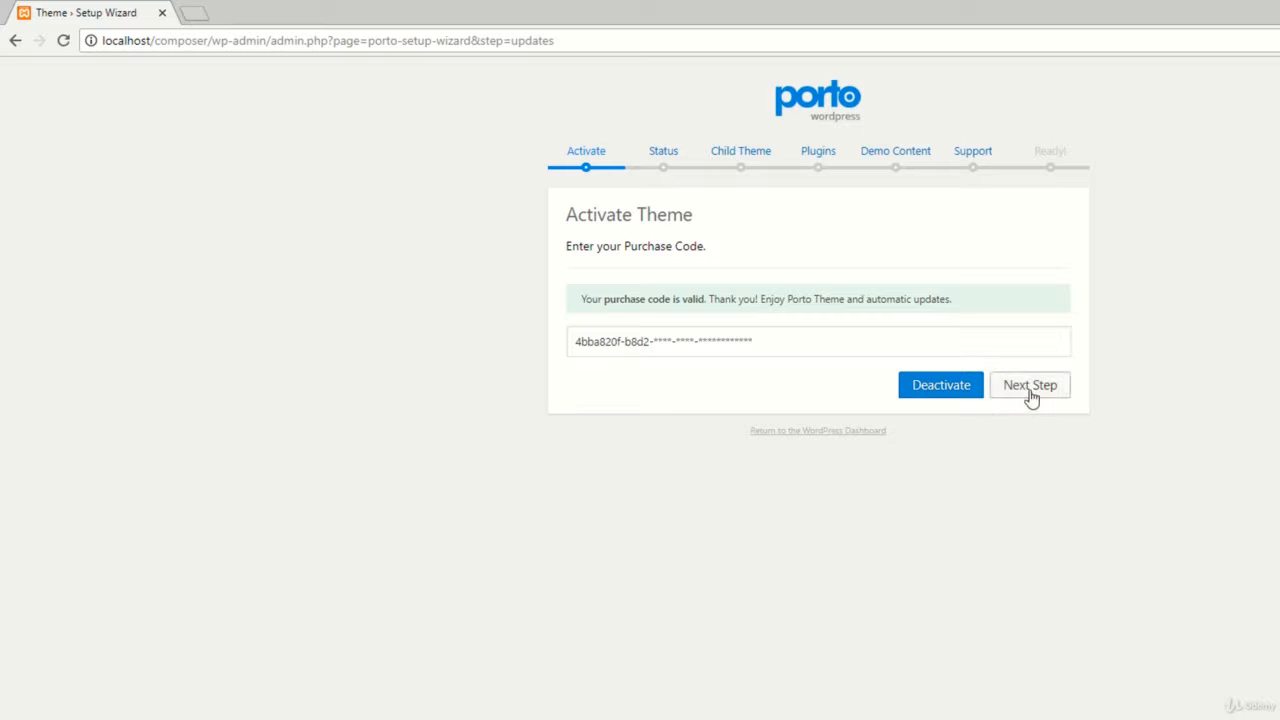
{"action": "left_click", "coordinate": [1030, 392]}
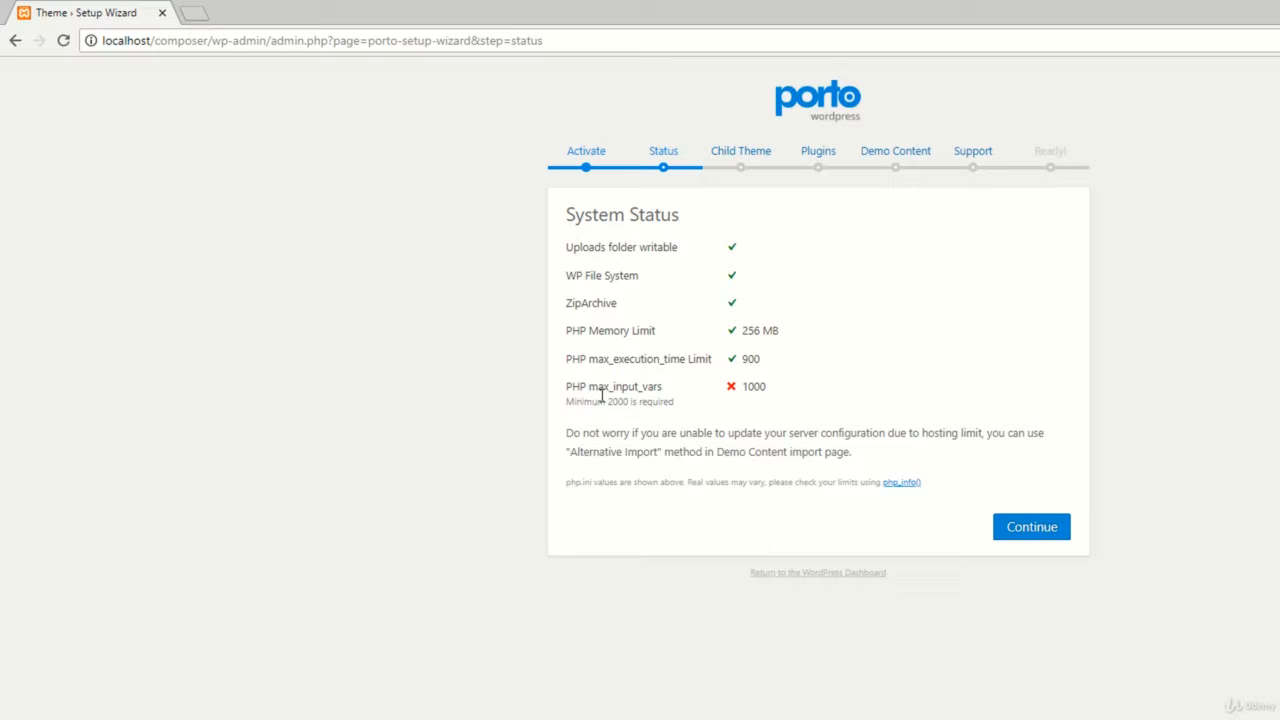
Check the PHP max_input_vars value and its minimum requirement on the wizard's System Status page
{"action": "left_click", "coordinate": [648, 388]}
{"action": "left_click_drag", "start_coordinate": [640, 403], "coordinate": [636, 409]}
{"action": "double_click", "coordinate": [625, 401]}
{"action": "left_click_drag", "start_coordinate": [743, 386], "coordinate": [760, 395]}
{"action": "double_click", "coordinate": [753, 386]}
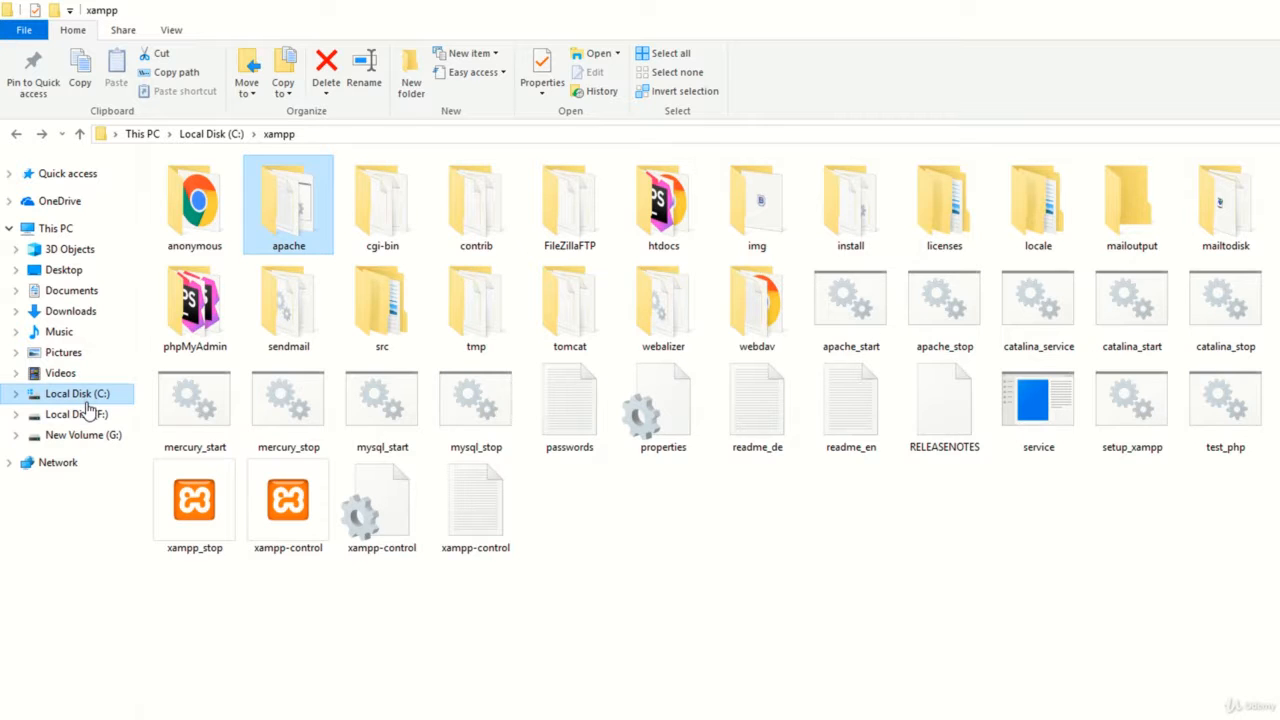
Search the xampp folder on drive C for .ini files and inspect xampp-control.ini in Notepad++, closing it again
{"action": "left_click", "coordinate": [88, 397]}
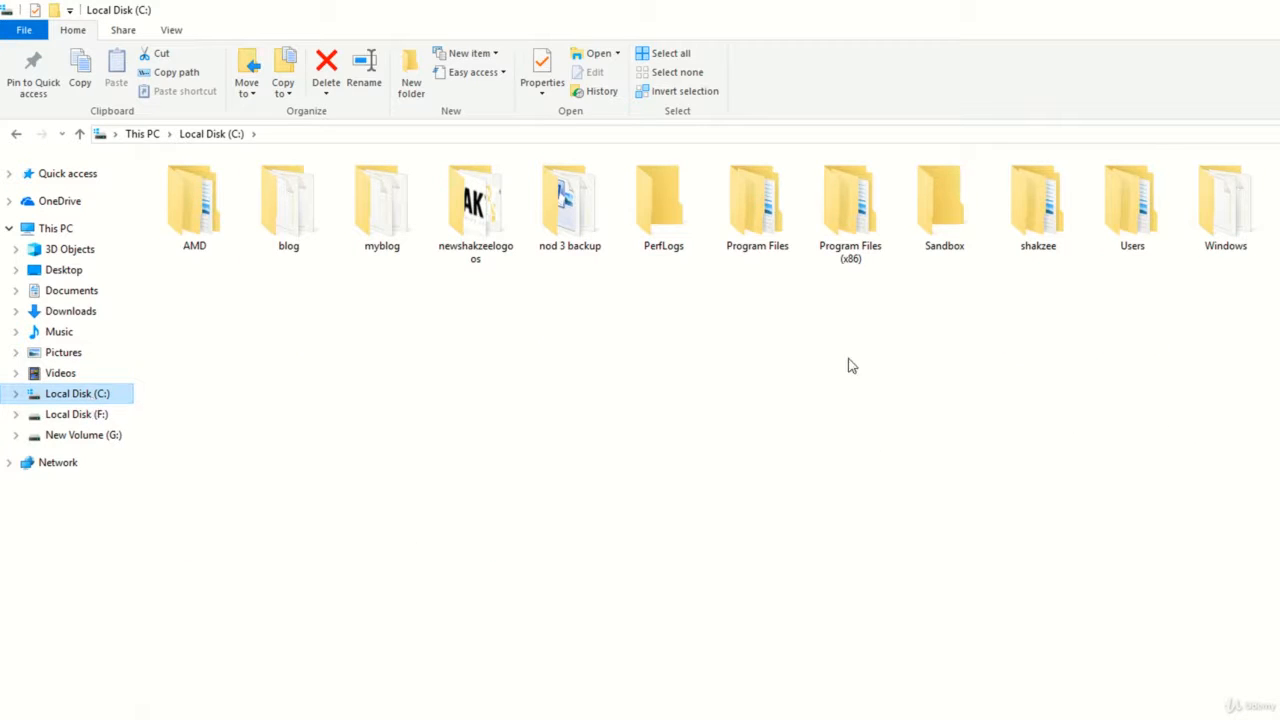
{"action": "double_click", "coordinate": [1279, 208]}
{"action": "left_click", "coordinate": [590, 252]}
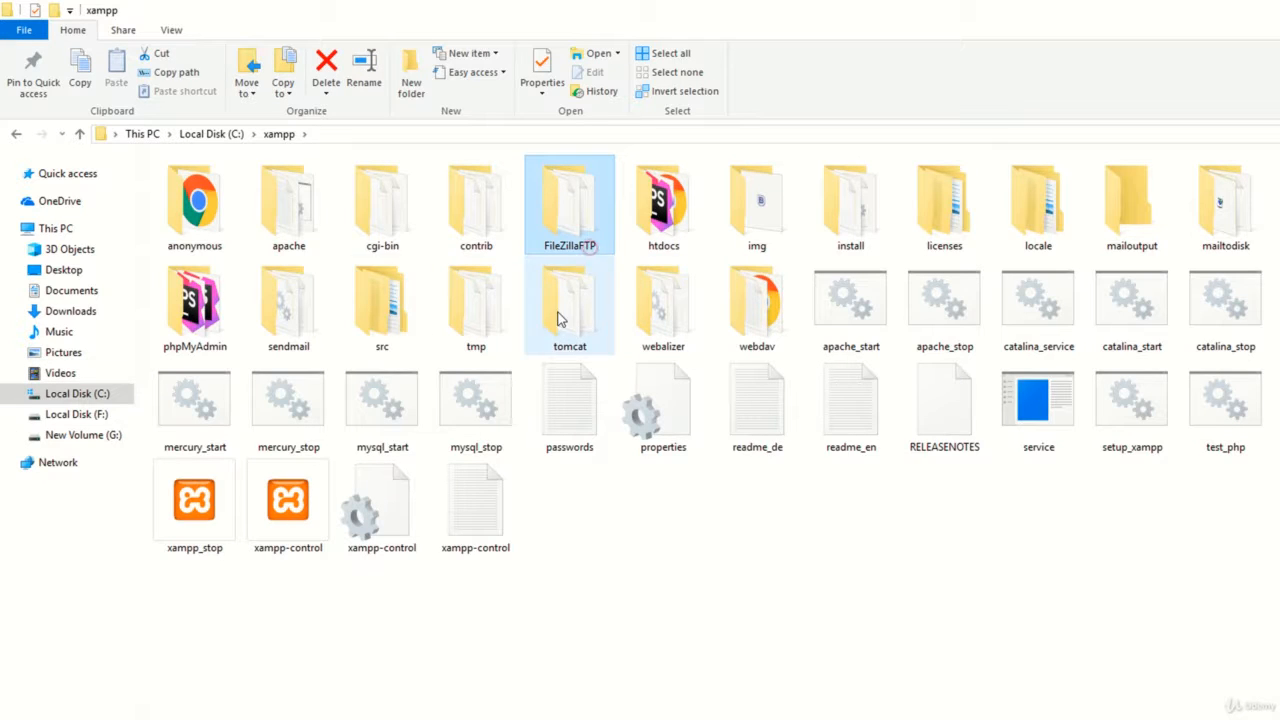
{"action": "key", "text": "ctrl+f"}
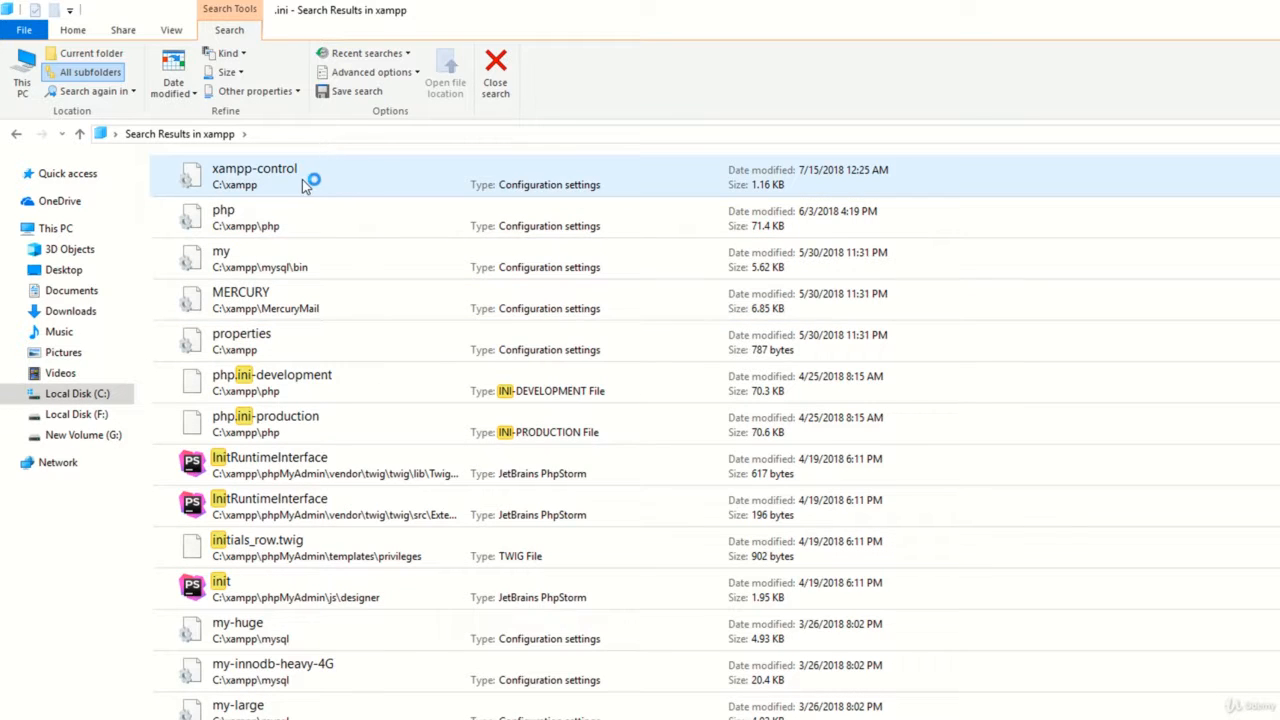
{"action": "right_click", "coordinate": [302, 180]}
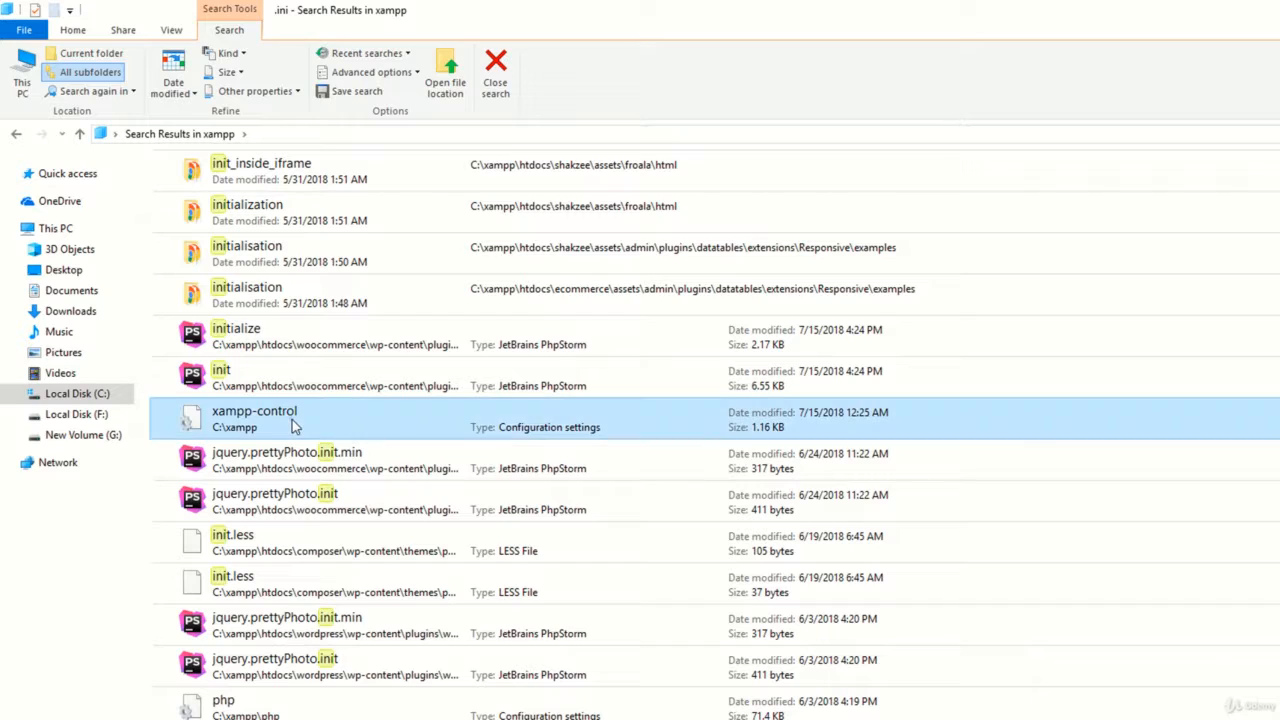
{"action": "right_click", "coordinate": [343, 427]}
{"action": "left_click", "coordinate": [330, 524]}
{"action": "scroll", "coordinate": [440, 531], "scroll_direction": "down", "scroll_amount": 20}
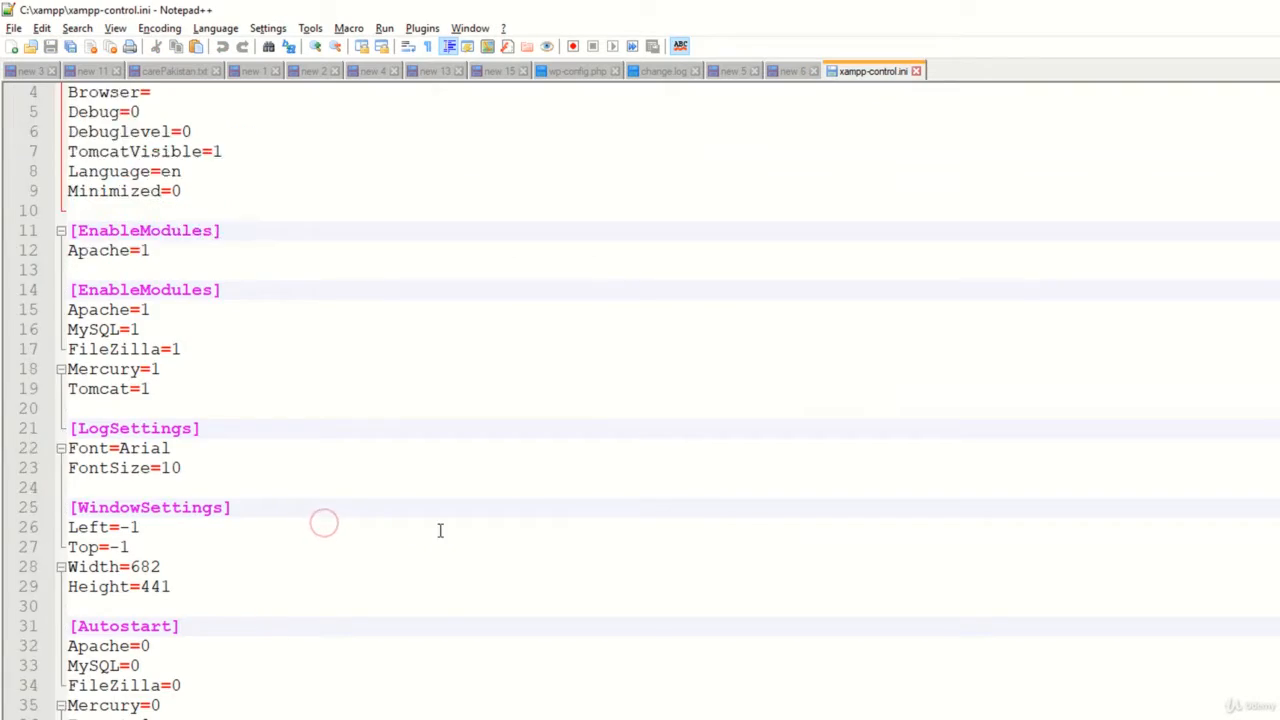
{"action": "left_click", "coordinate": [915, 71]}
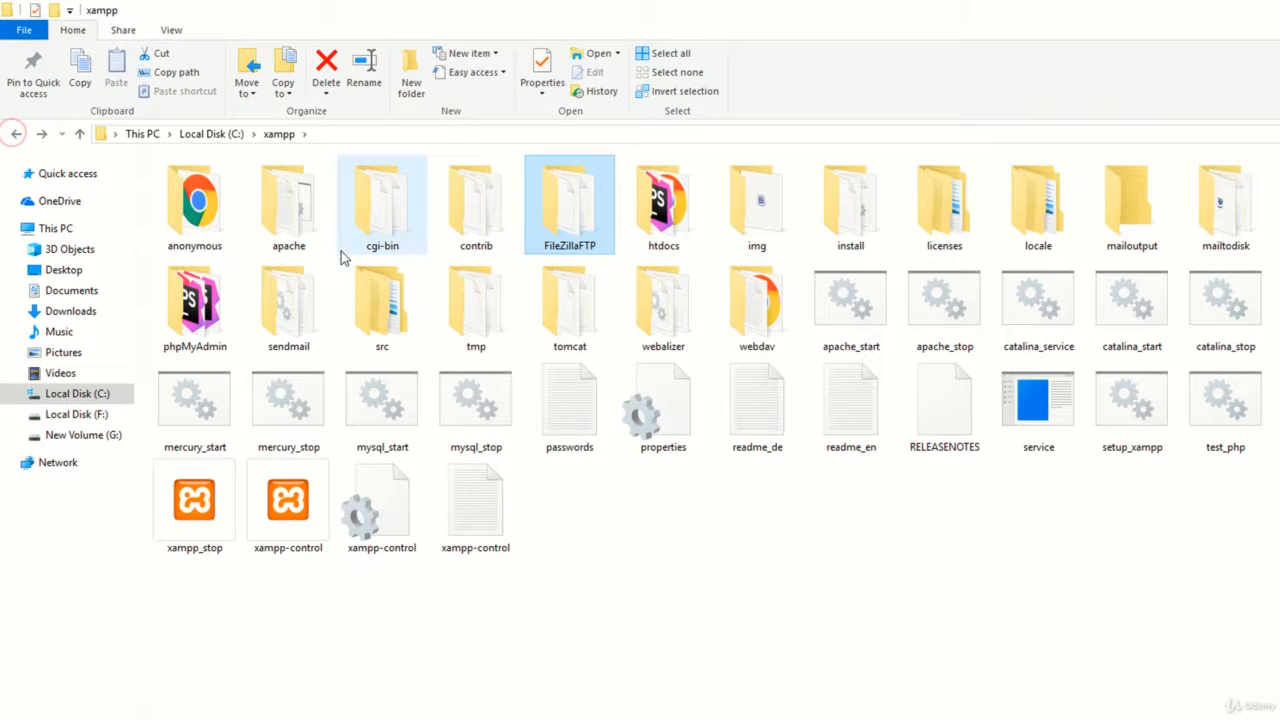
Search xampp's apache folder for .ini files and inspect apr_ldap_init.h in Notepad++, closing it again
{"action": "double_click", "coordinate": [300, 210]}
{"action": "left_click", "coordinate": [298, 204]}
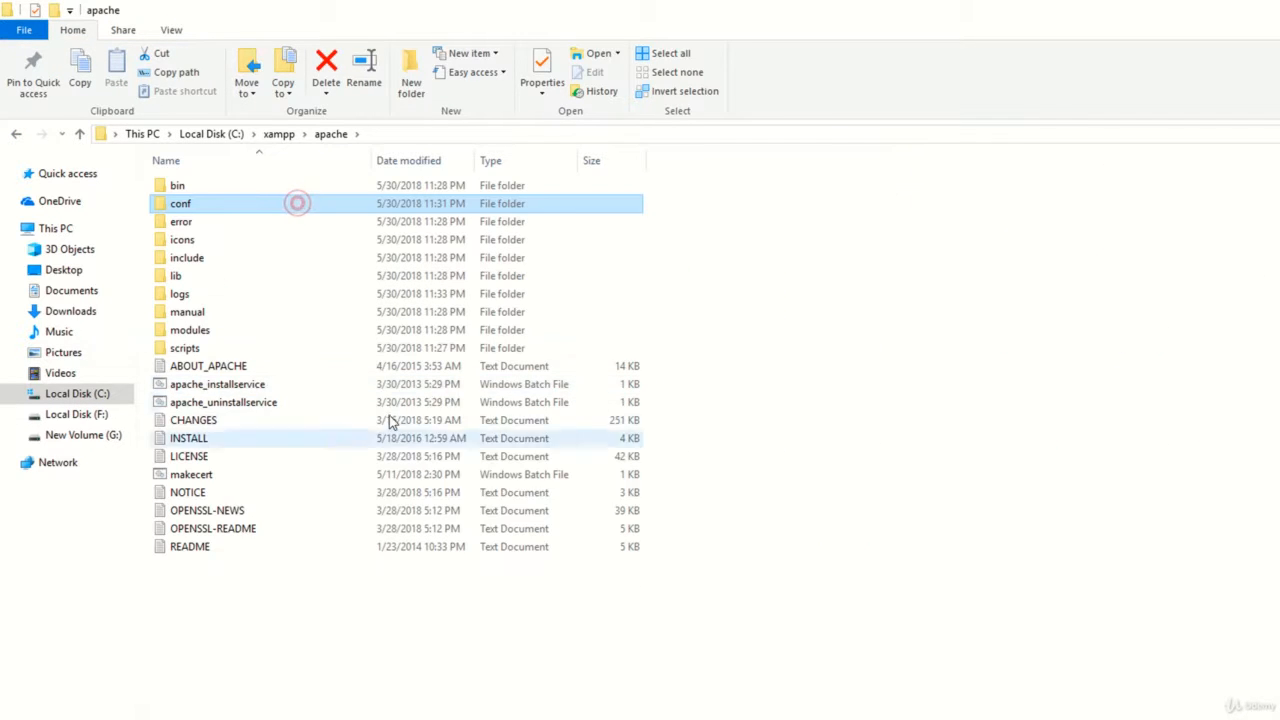
{"action": "key", "text": "ctrl+f"}
{"action": "type", "text": "."}
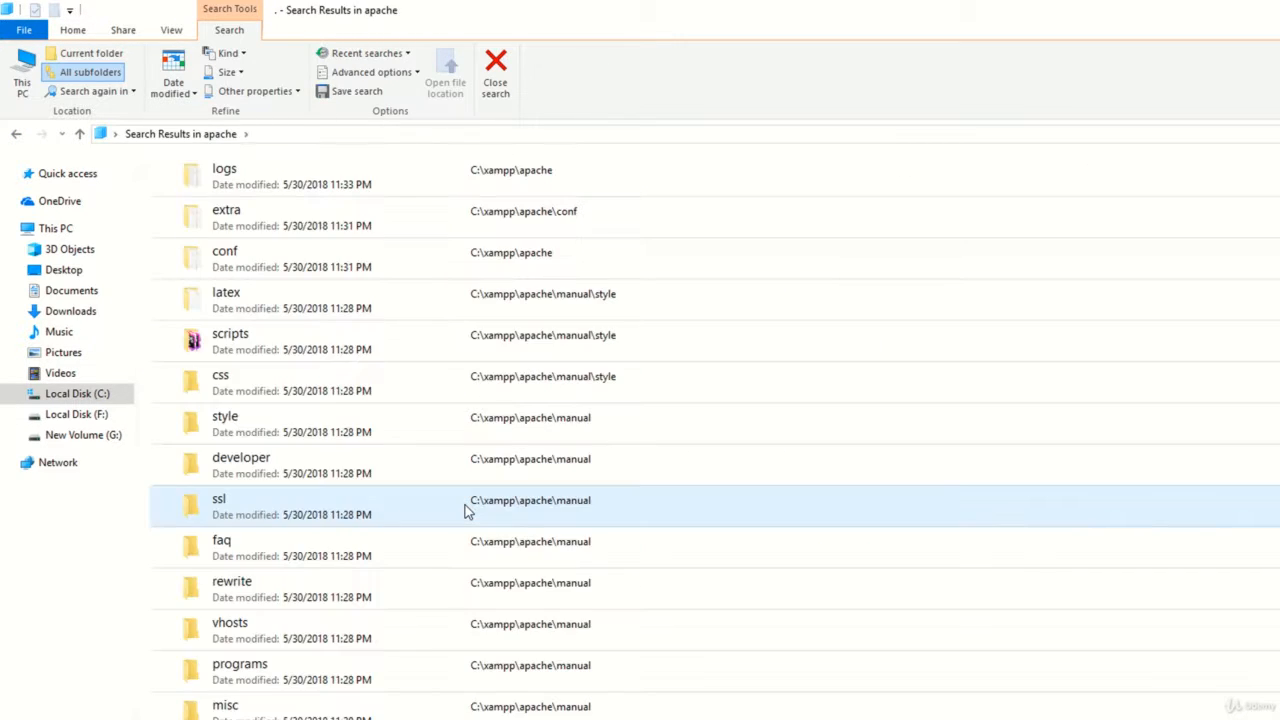
{"action": "type", "text": "ini"}
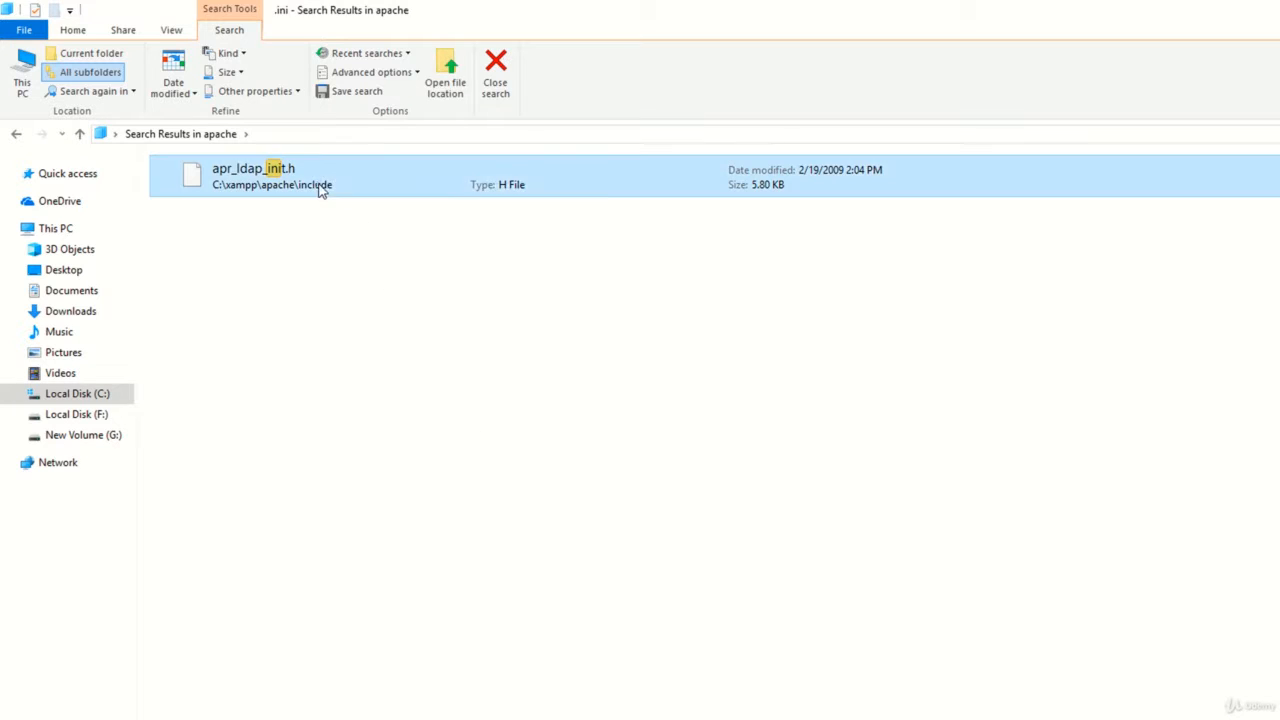
{"action": "right_click", "coordinate": [340, 192]}
{"action": "left_click", "coordinate": [410, 289]}
{"action": "scroll", "coordinate": [423, 449], "scroll_direction": "down", "scroll_amount": 20}
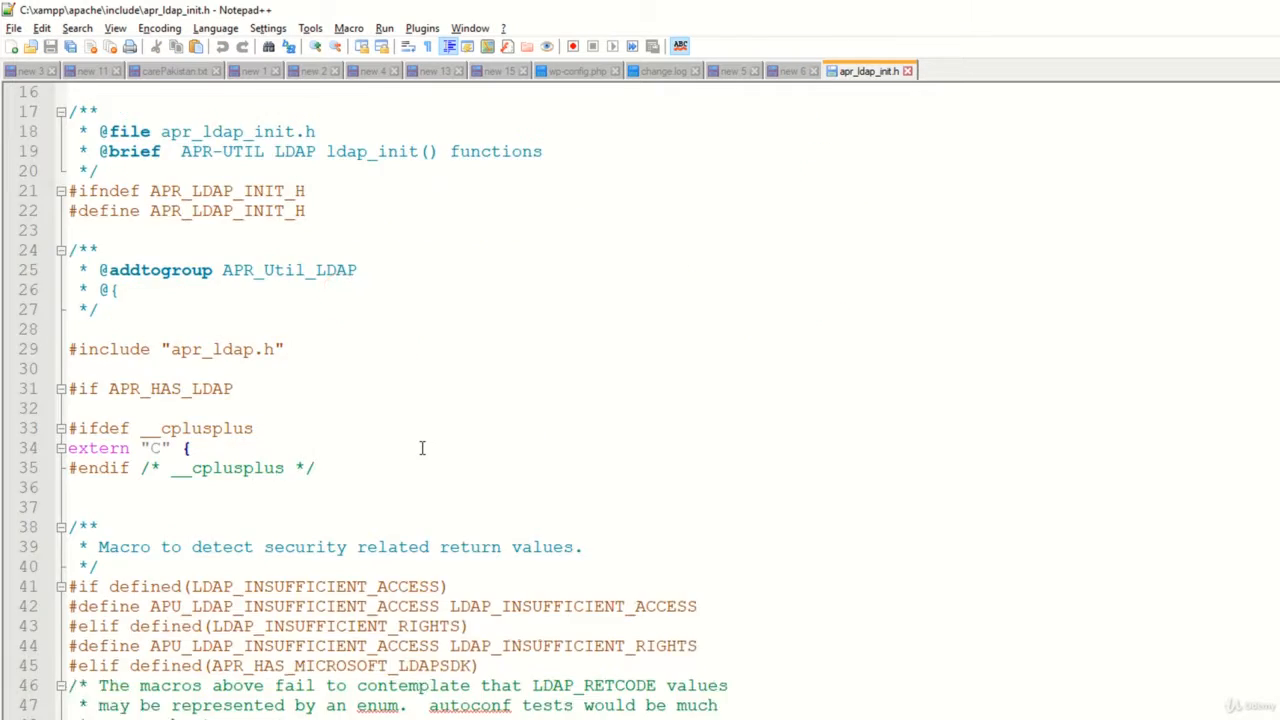
{"action": "left_click", "coordinate": [883, 70]}
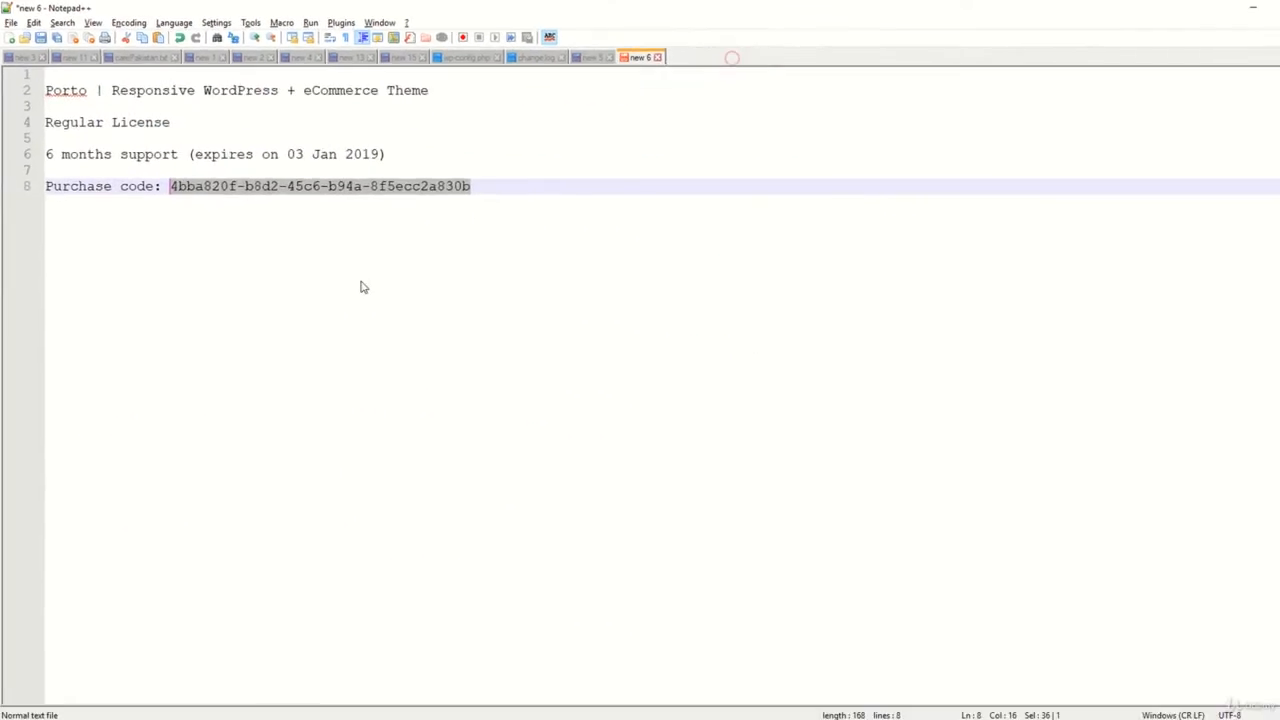
Return to File Explorer, search xampp's php folder for .ini files and open php.ini in Notepad++
{"action": "key", "text": "alt+Tab"}
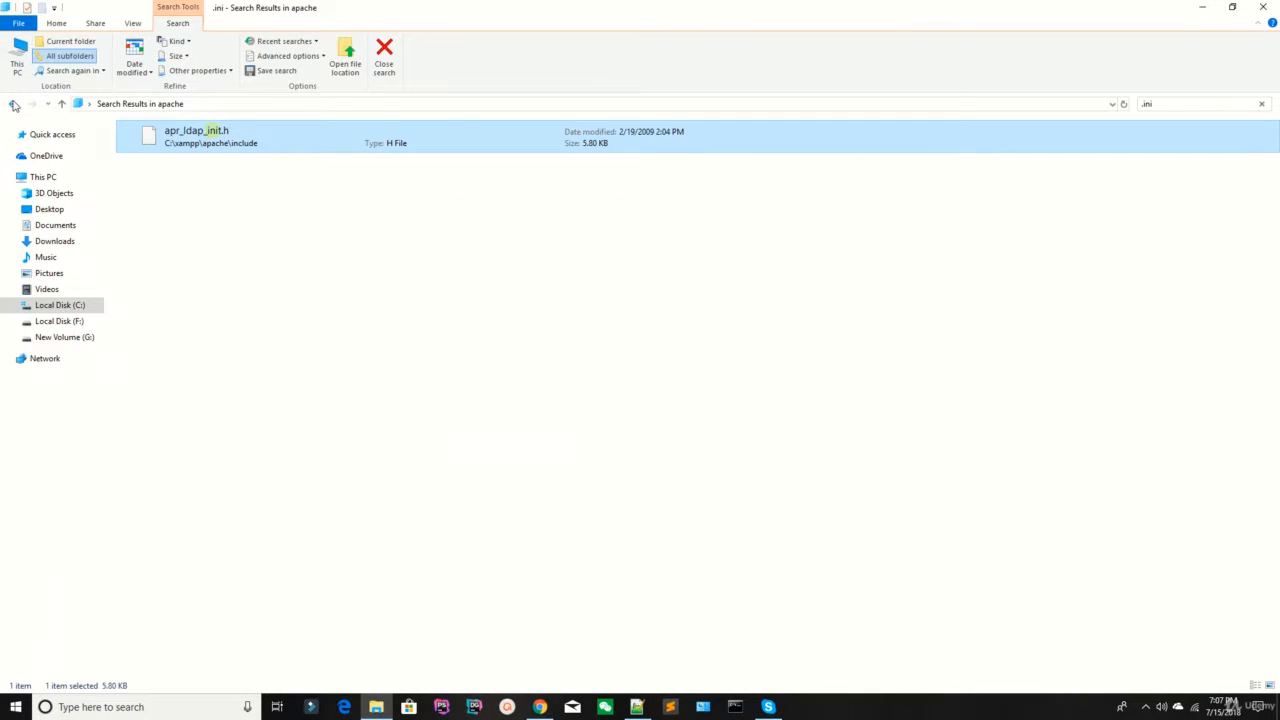
{"action": "left_click", "coordinate": [13, 104]}
{"action": "left_click", "coordinate": [14, 104]}
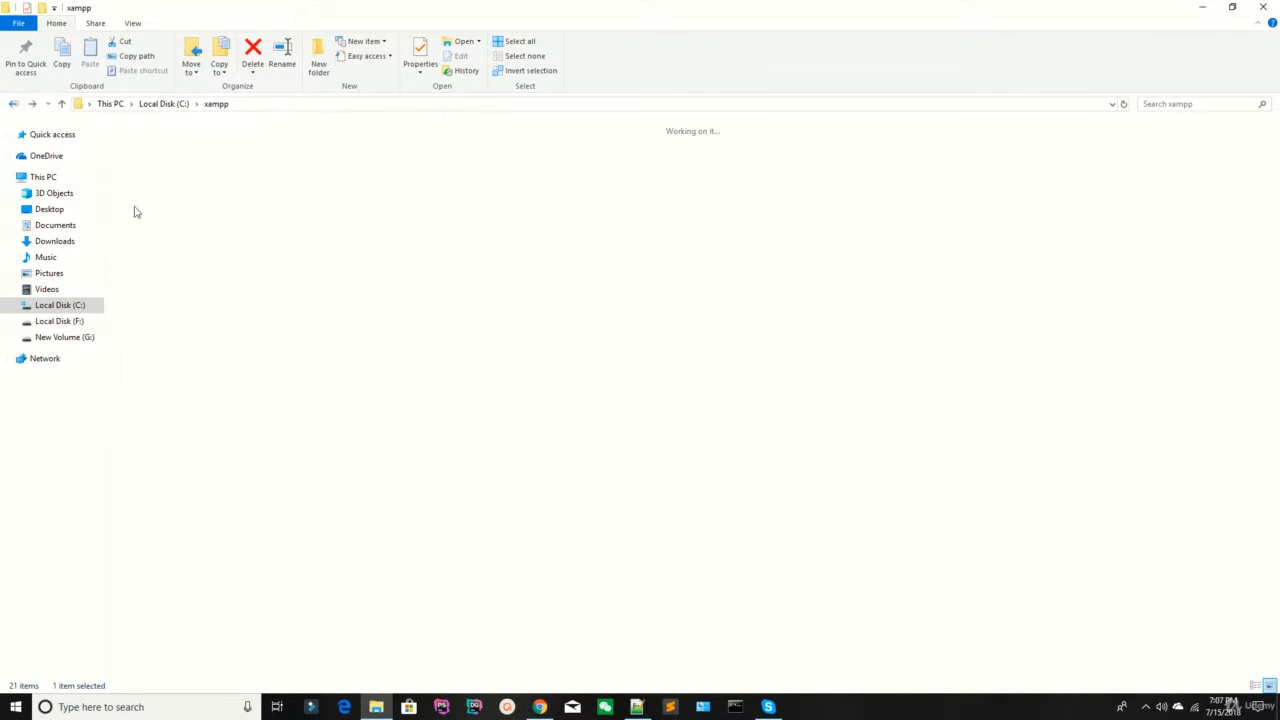
{"action": "double_click", "coordinate": [1238, 160]}
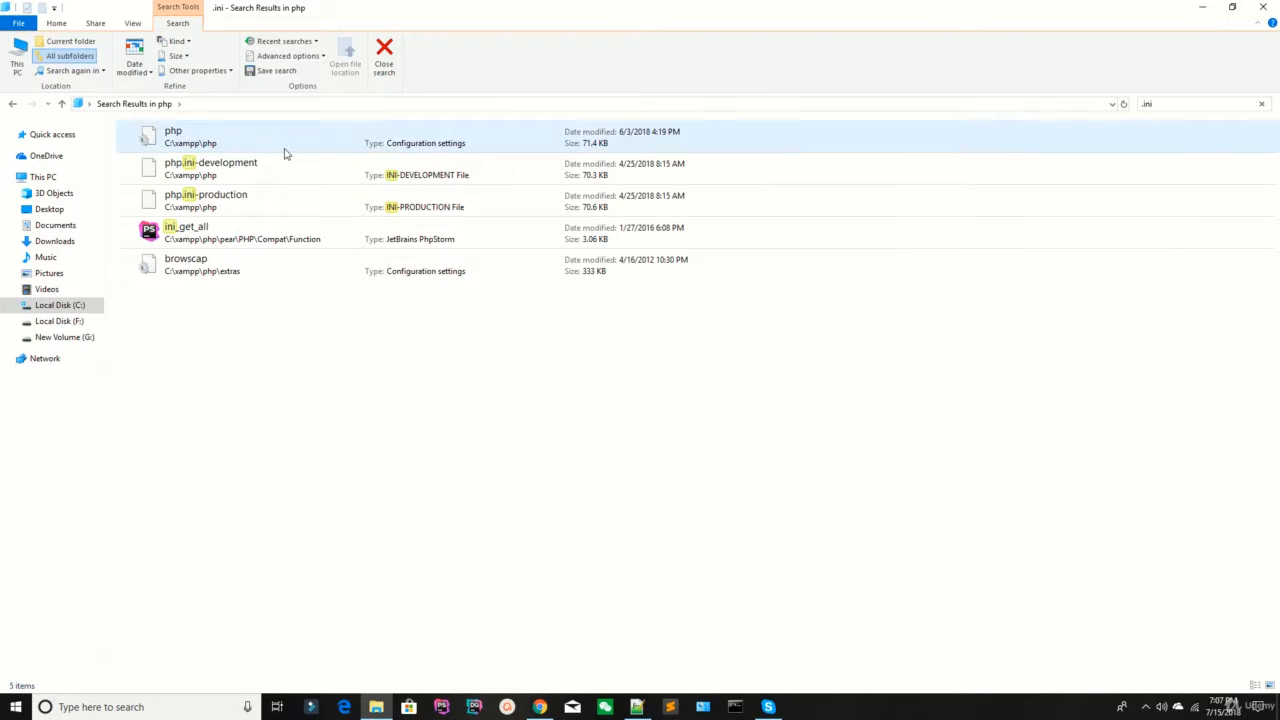
{"action": "right_click", "coordinate": [266, 144]}
{"action": "right_click", "coordinate": [176, 140]}
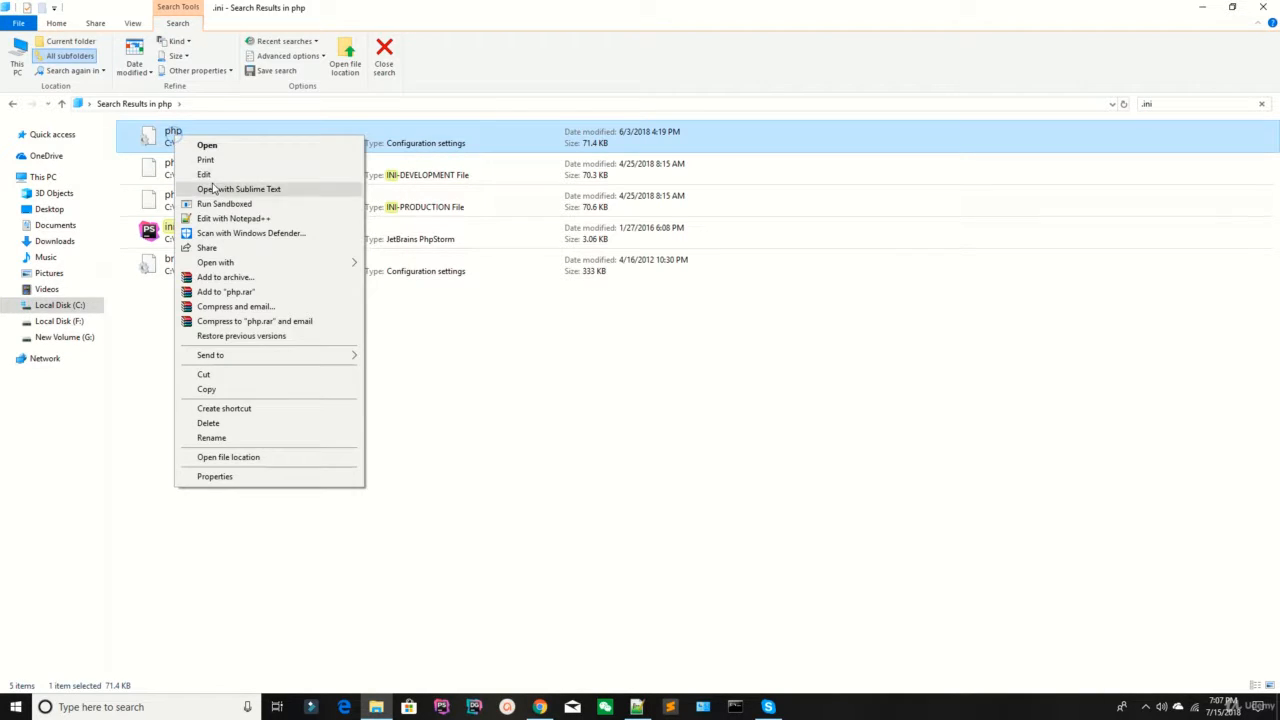
{"action": "left_click", "coordinate": [220, 218]}
{"action": "scroll", "coordinate": [314, 368], "scroll_direction": "down", "scroll_amount": 20}
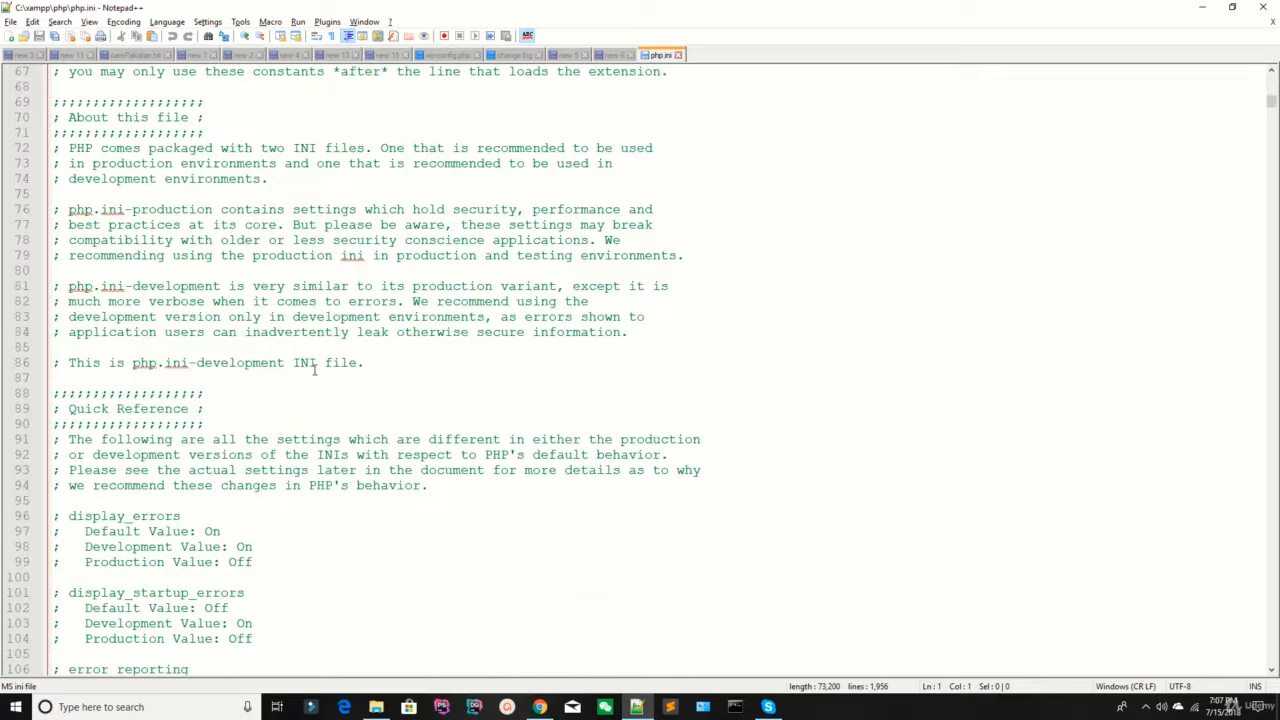
{"action": "scroll", "coordinate": [314, 368], "scroll_direction": "down", "scroll_amount": 11}
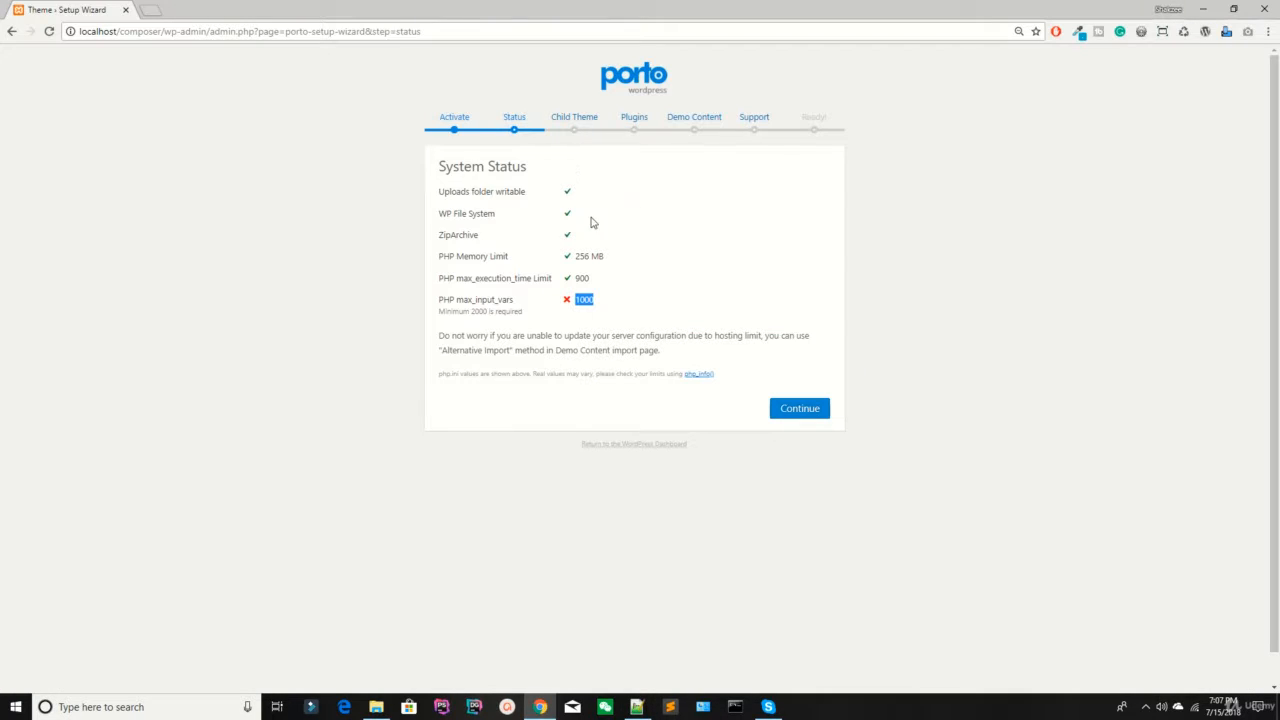
Copy the max_input_vars name from the System Status page in Chrome and find that setting in php.ini
{"action": "double_click", "coordinate": [476, 303]}
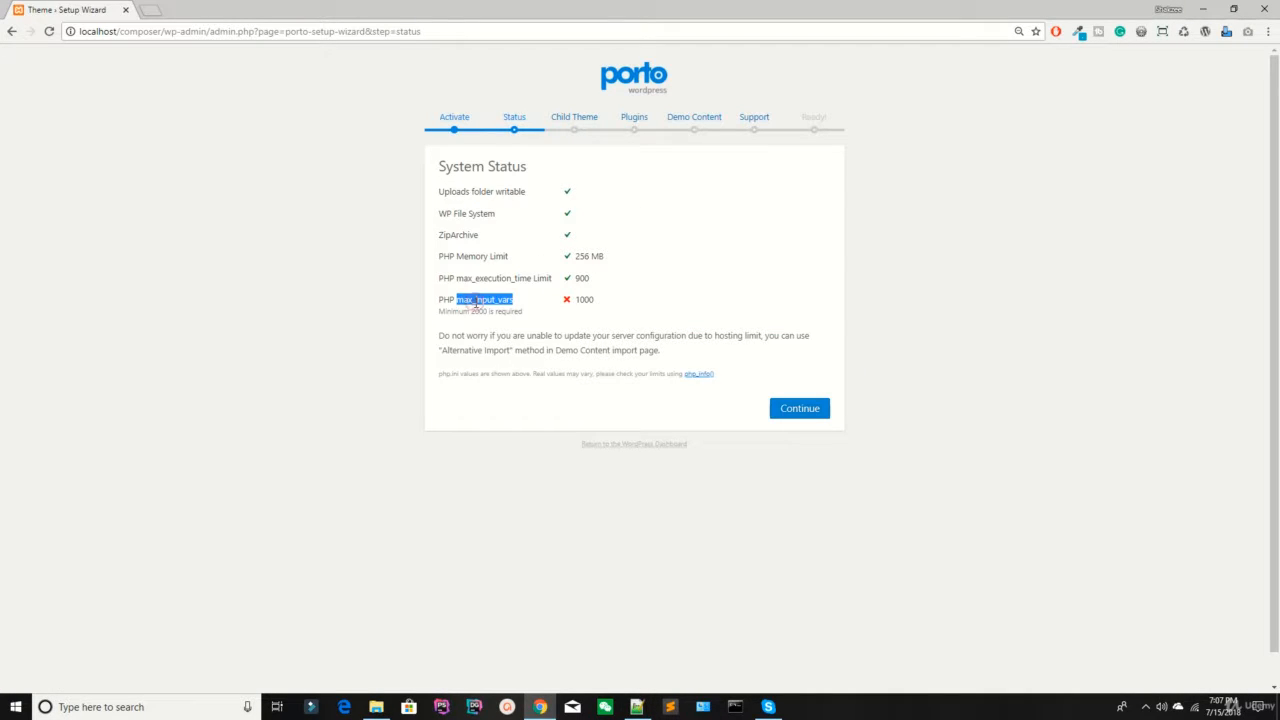
{"action": "key", "text": "alt+Tab"}
{"action": "key", "text": "alt+Tab"}
{"action": "key", "text": "ctrl+f"}
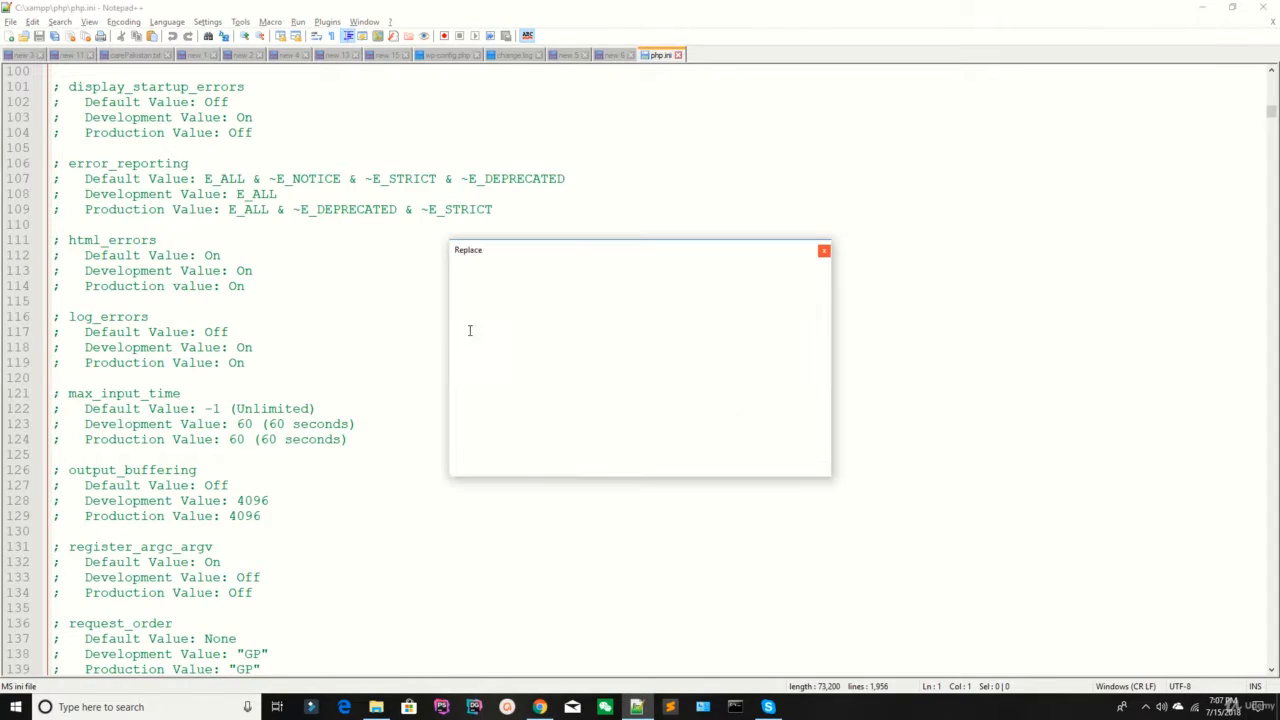
{"action": "key", "text": "Return"}
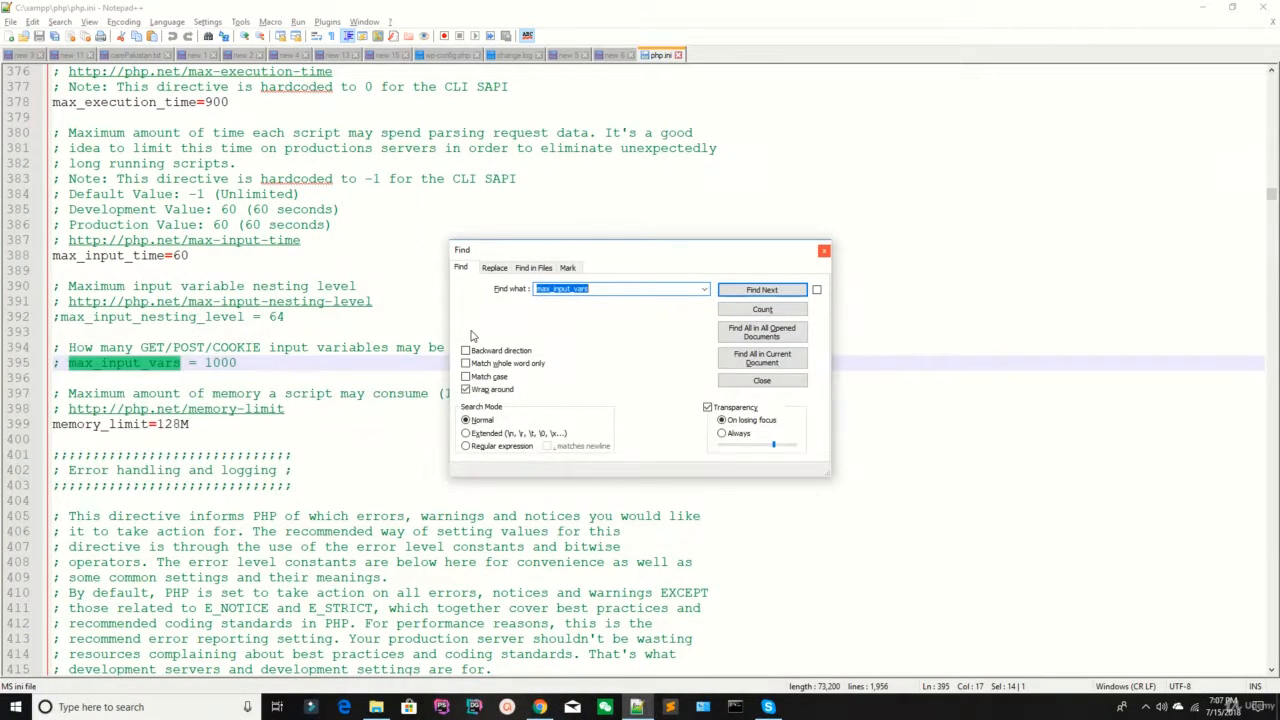
{"action": "key", "text": "Return"}
{"action": "key", "text": "Escape"}
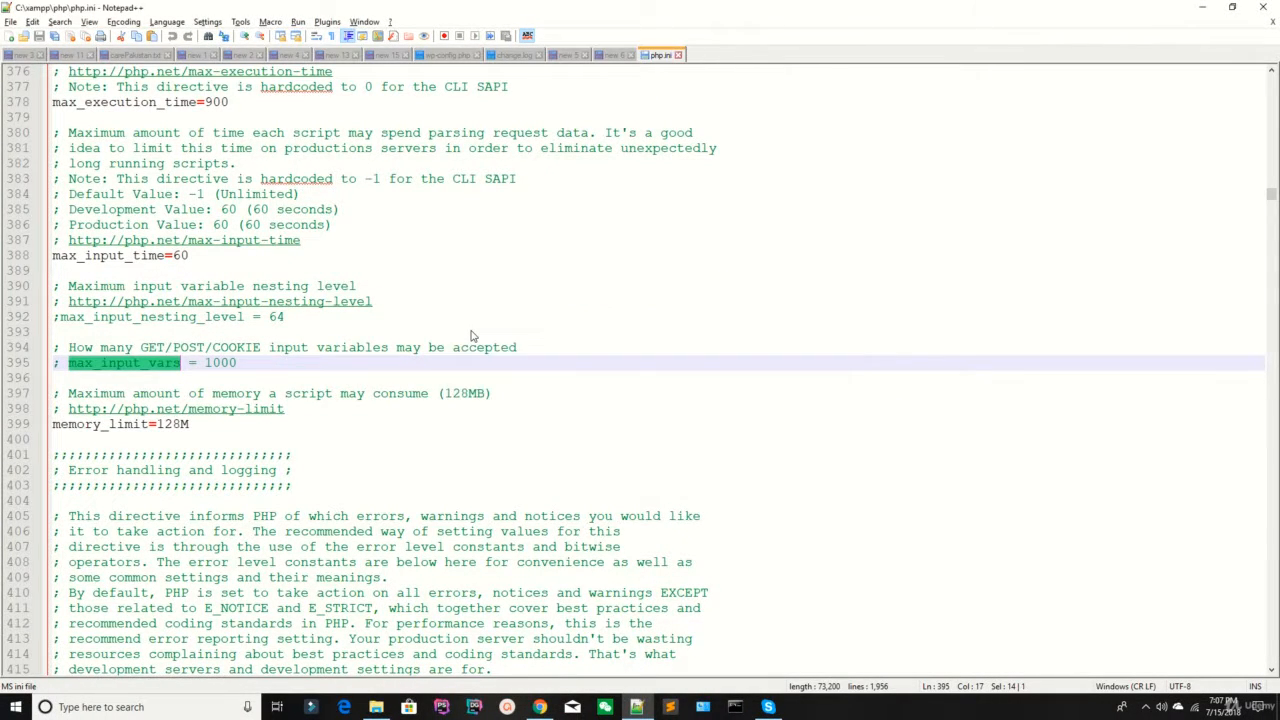
Uncomment the max_input_vars line in php.ini, set its value to 2000 and save the file
{"action": "key", "text": "Right"}
{"action": "key", "text": "Left"}
{"action": "key", "text": "Left"}
{"action": "key", "text": "Left"}
{"action": "key", "text": "Left"}
{"action": "key", "text": "Left"}
{"action": "key", "text": "Left"}
{"action": "key", "text": "Left"}
{"action": "key", "text": "Left"}
{"action": "key", "text": "Left"}
{"action": "key", "text": "Left"}
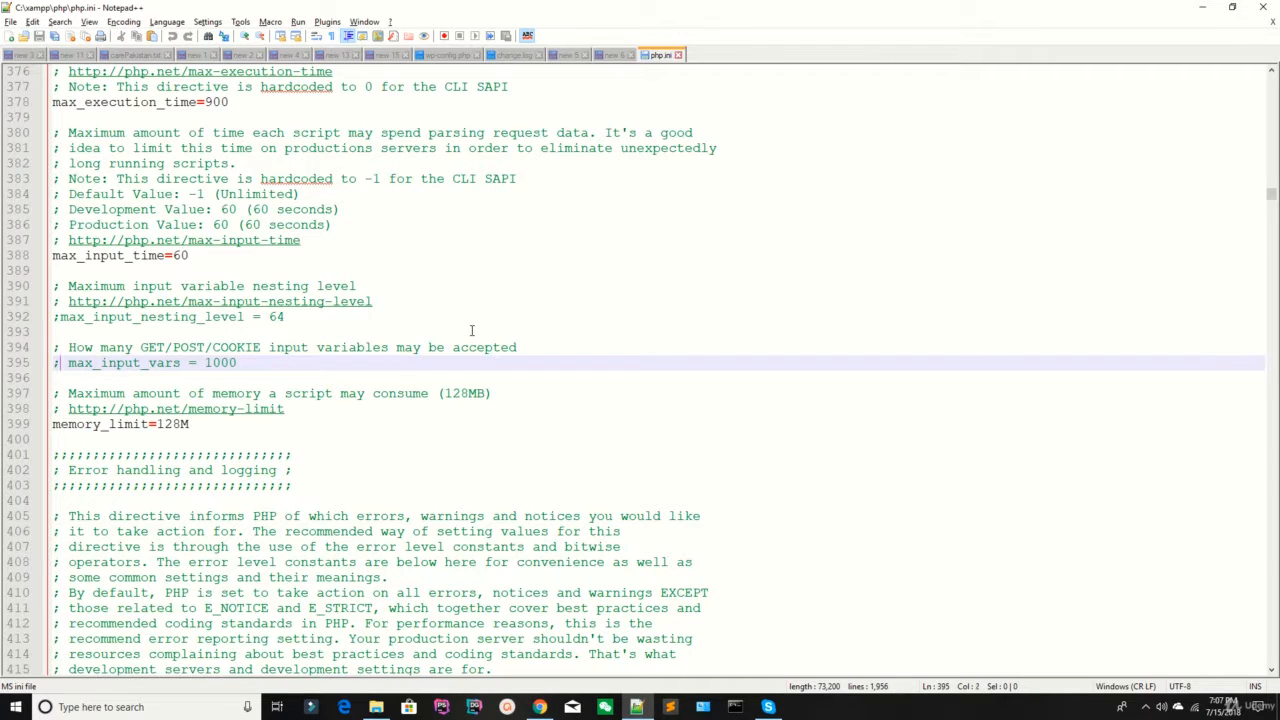
{"action": "key", "text": "BackSpace"}
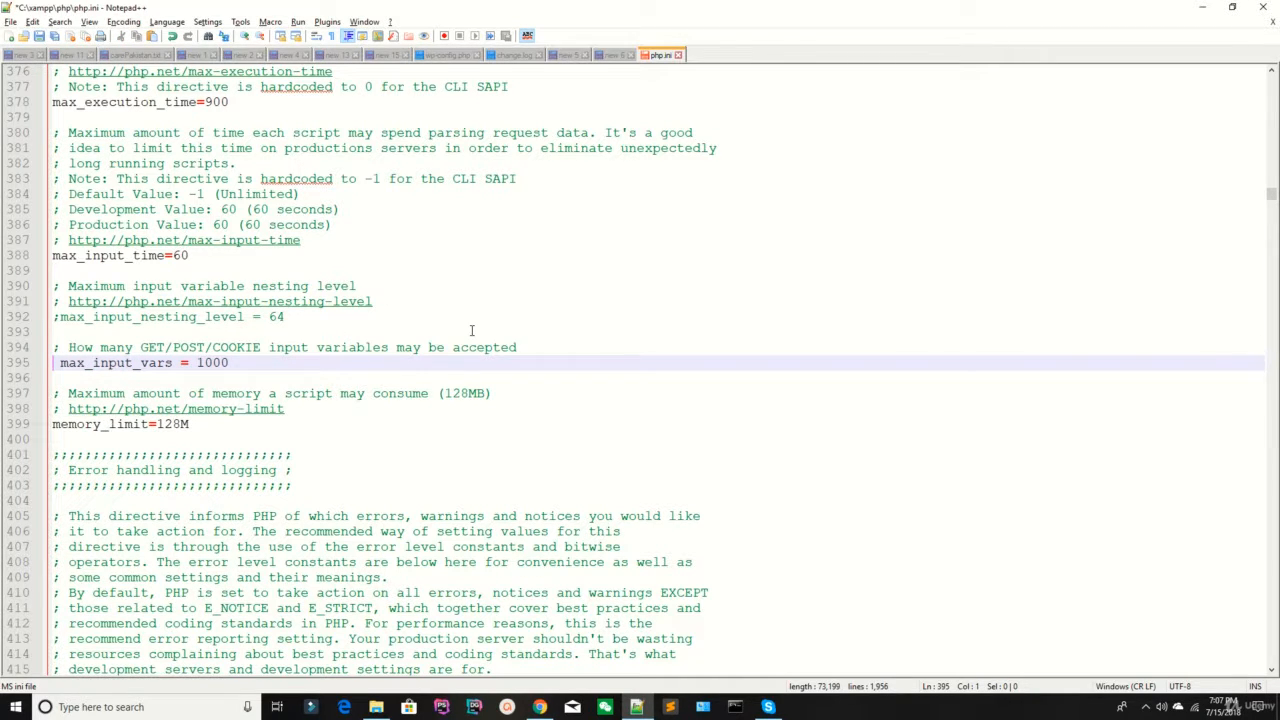
{"action": "key", "text": "Down"}
{"action": "key", "text": "Left"}
{"action": "key", "text": "Left"}
{"action": "key", "text": "Left"}
{"action": "key", "text": "ctrl+s"}
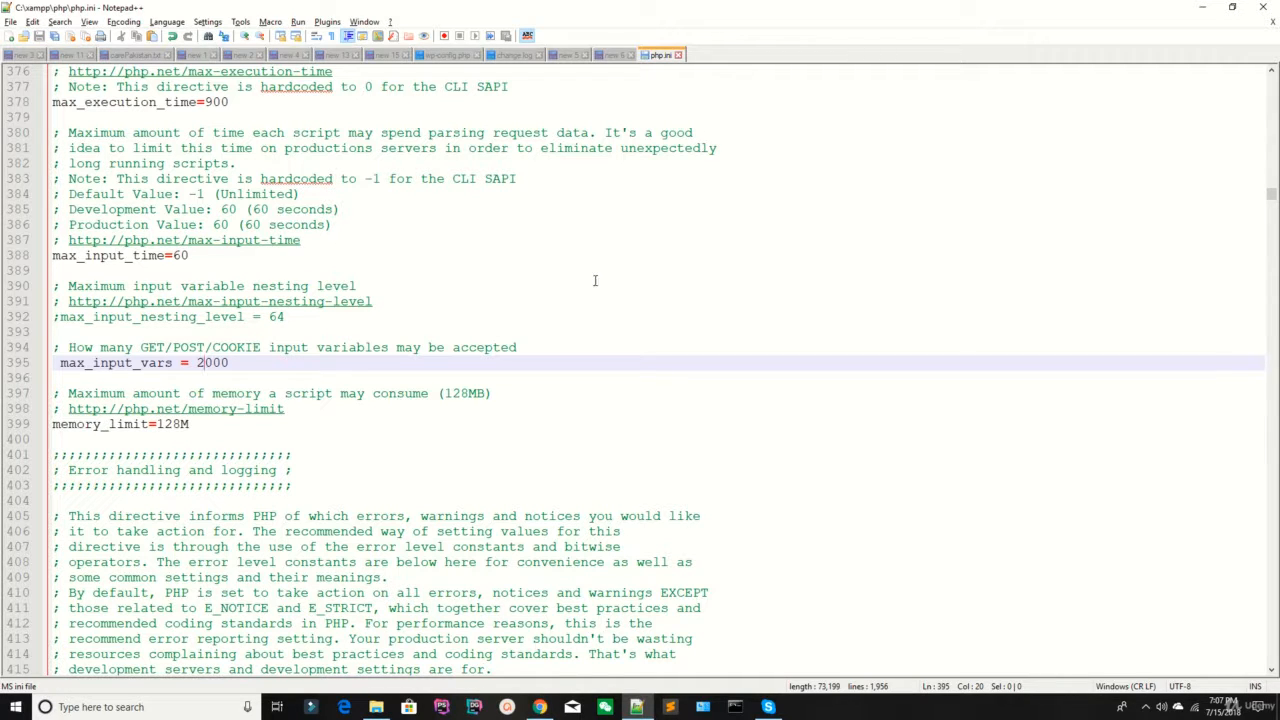
Open the XAMPP Control Panel and restart the Apache and MySQL modules
{"action": "left_click", "coordinate": [1145, 707]}
{"action": "left_click", "coordinate": [1105, 680]}
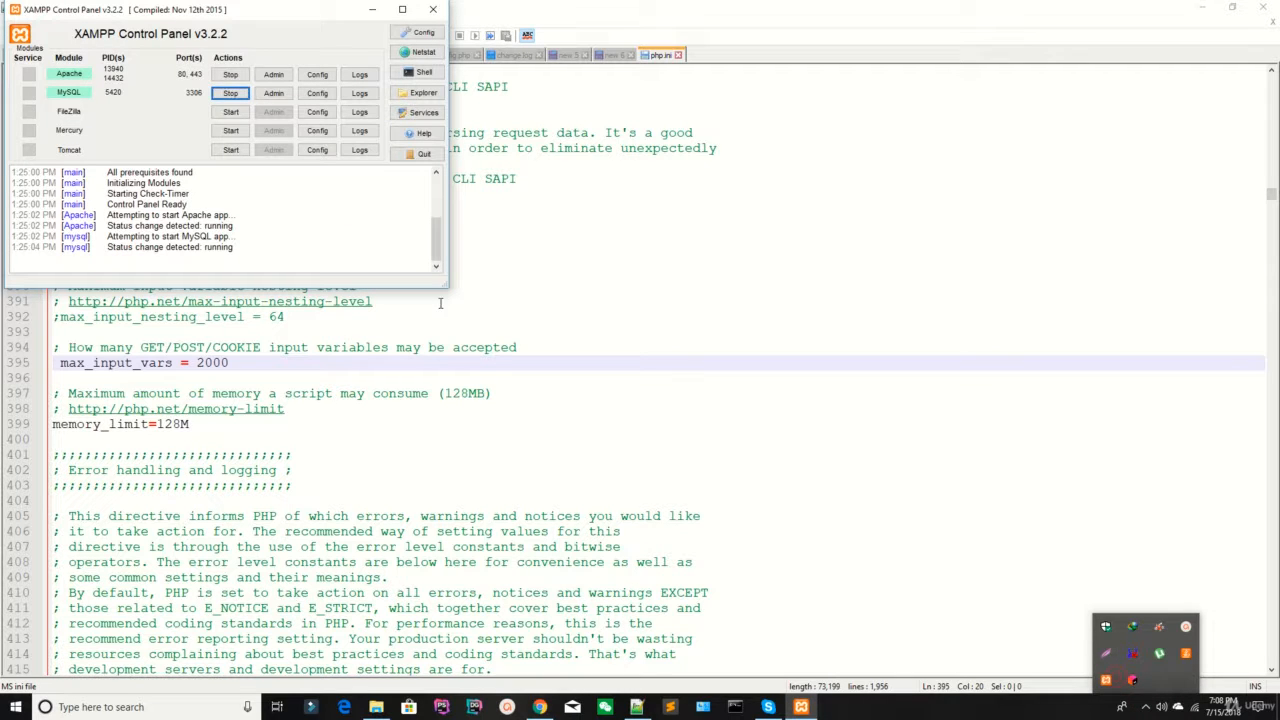
{"action": "left_click", "coordinate": [230, 74]}
{"action": "left_click", "coordinate": [230, 93]}
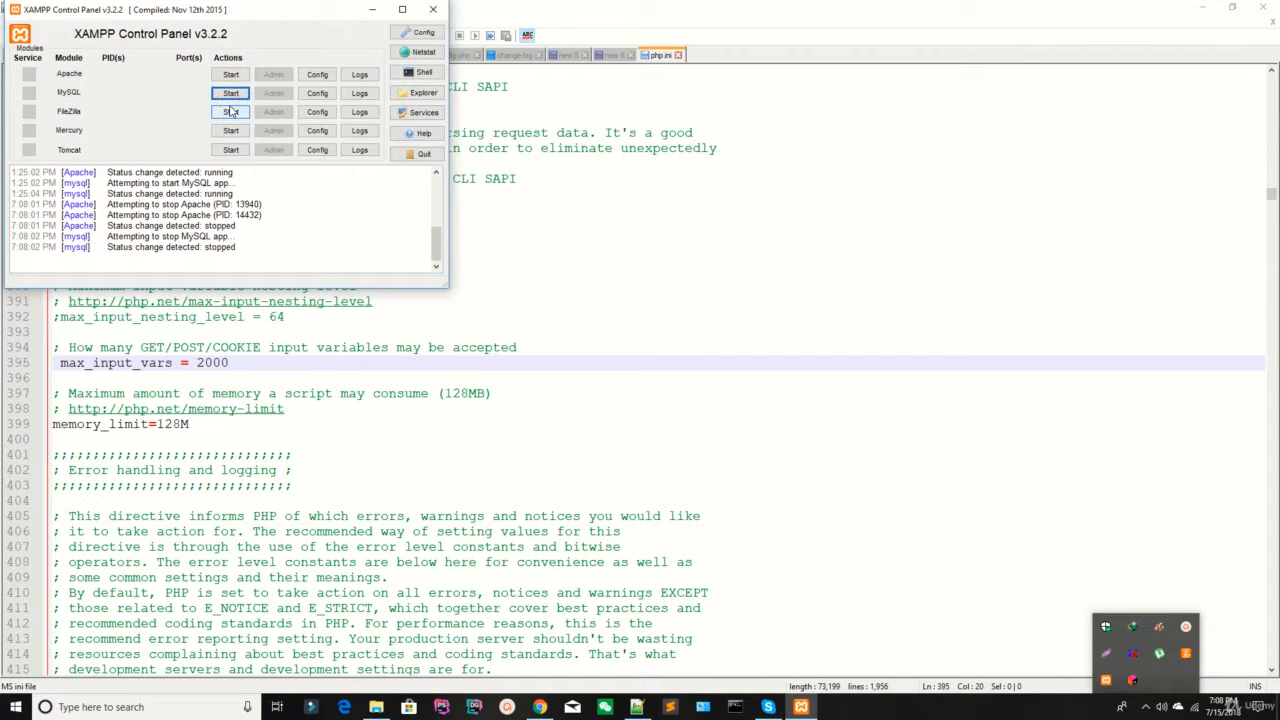
{"action": "left_click", "coordinate": [230, 74]}
{"action": "left_click", "coordinate": [230, 93]}
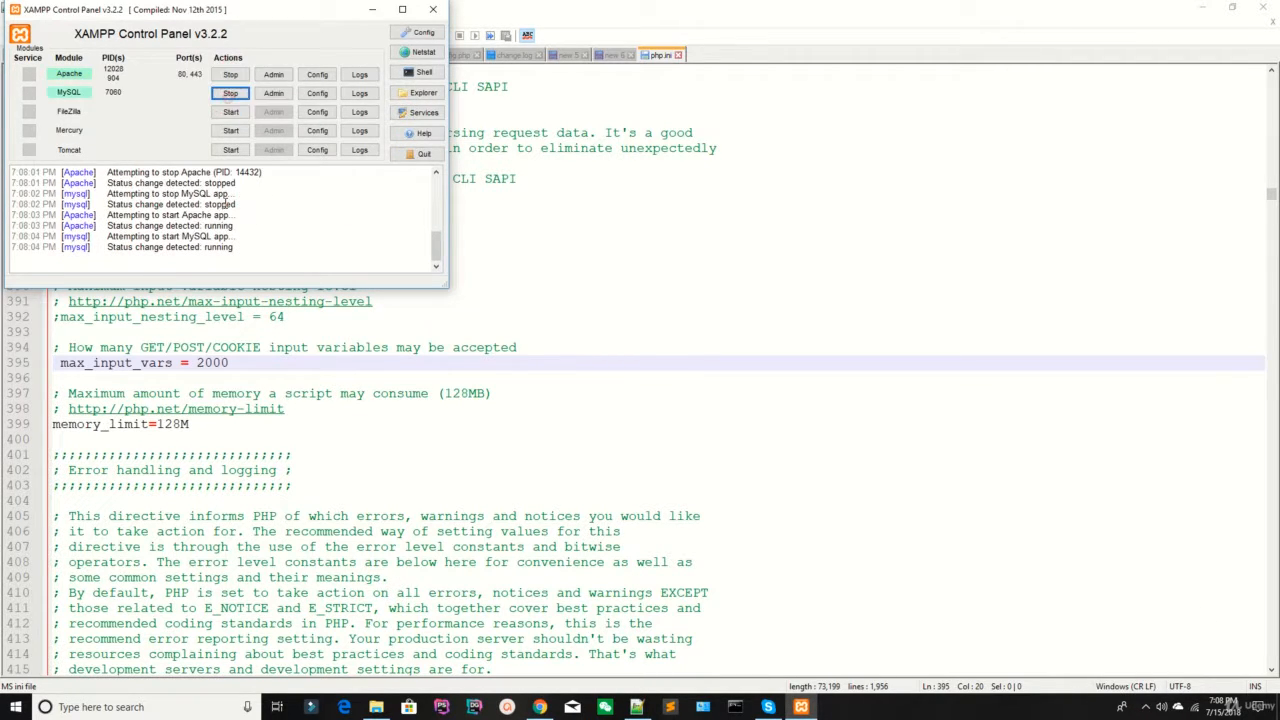
Reload the Porto System Status page in Chrome and review the PHP memory limit, max_execution_time and max_input_vars
{"action": "left_click", "coordinate": [540, 707]}
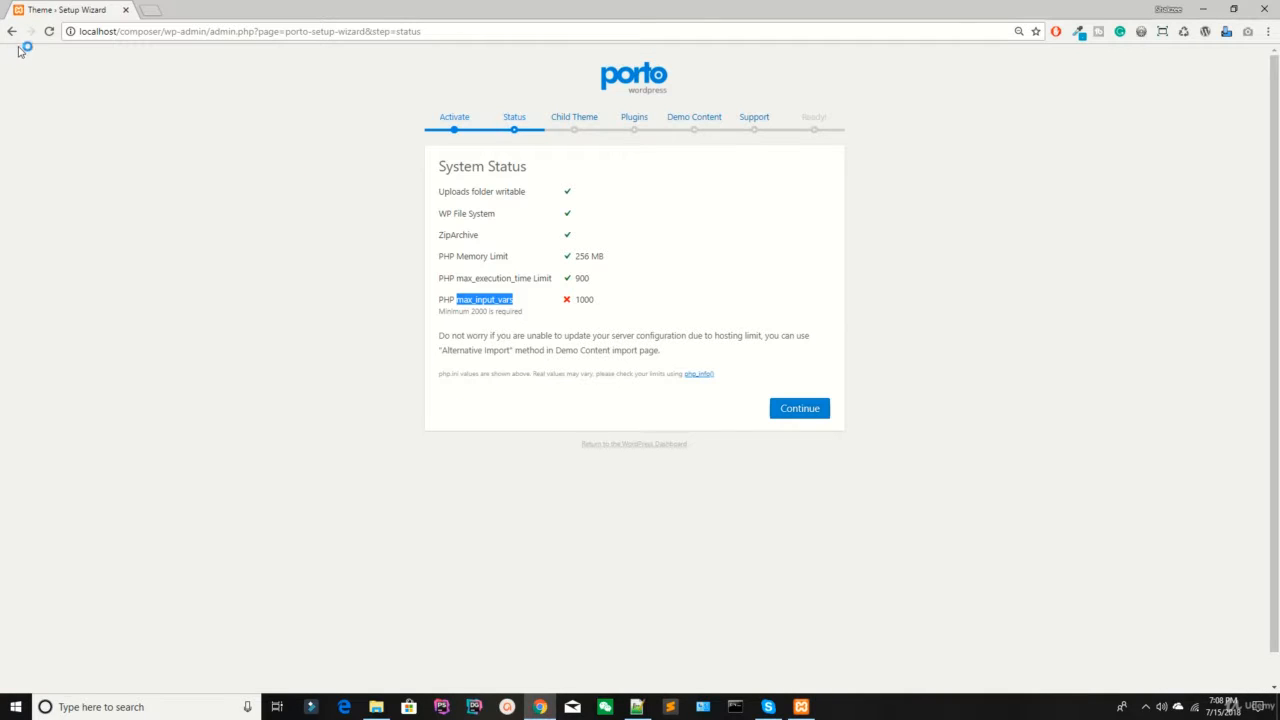
{"action": "left_click", "coordinate": [48, 31]}
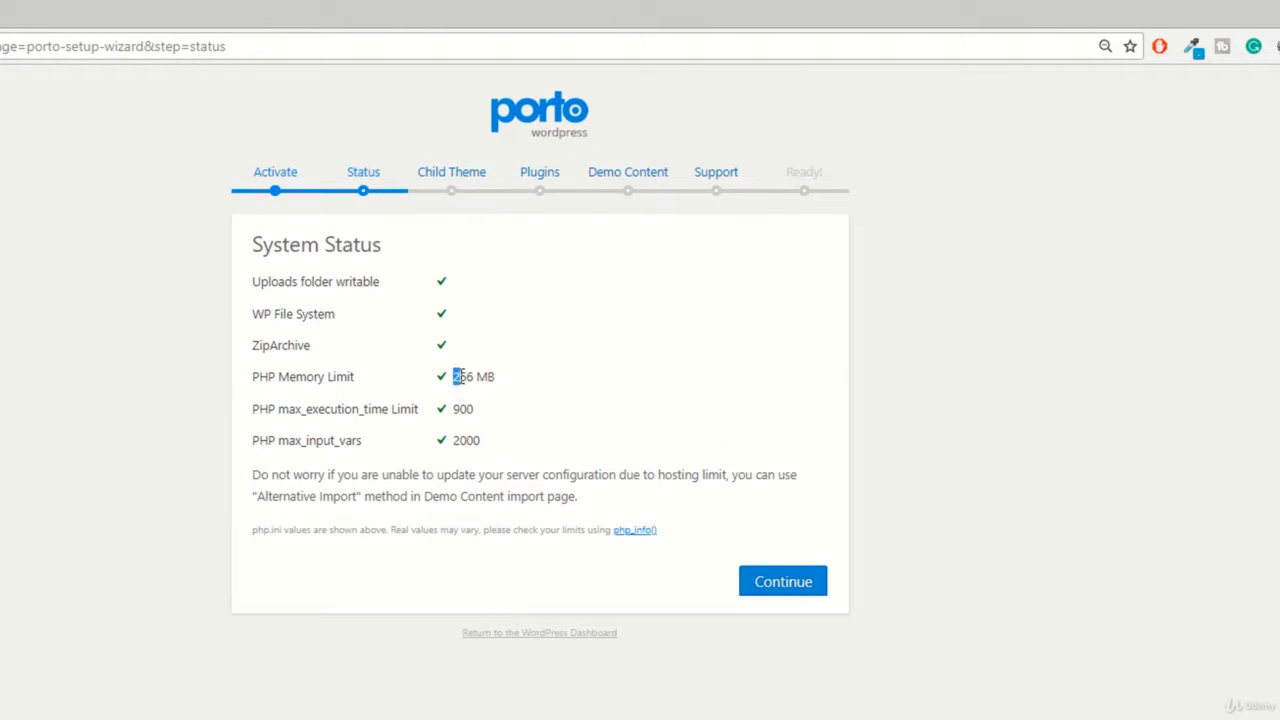
{"action": "left_click_drag", "start_coordinate": [459, 375], "coordinate": [495, 377]}
{"action": "double_click", "coordinate": [463, 409]}
{"action": "left_click", "coordinate": [468, 411]}
{"action": "key", "text": "alt+Tab"}
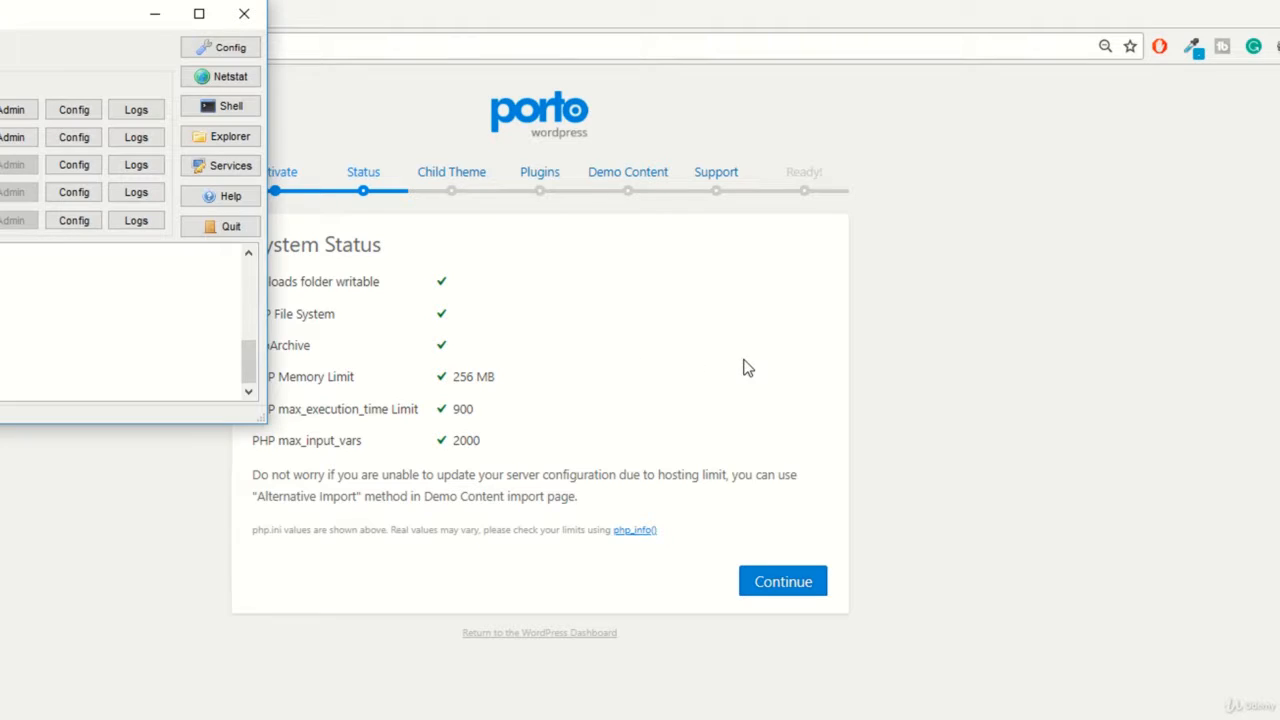
{"action": "left_click", "coordinate": [472, 376]}
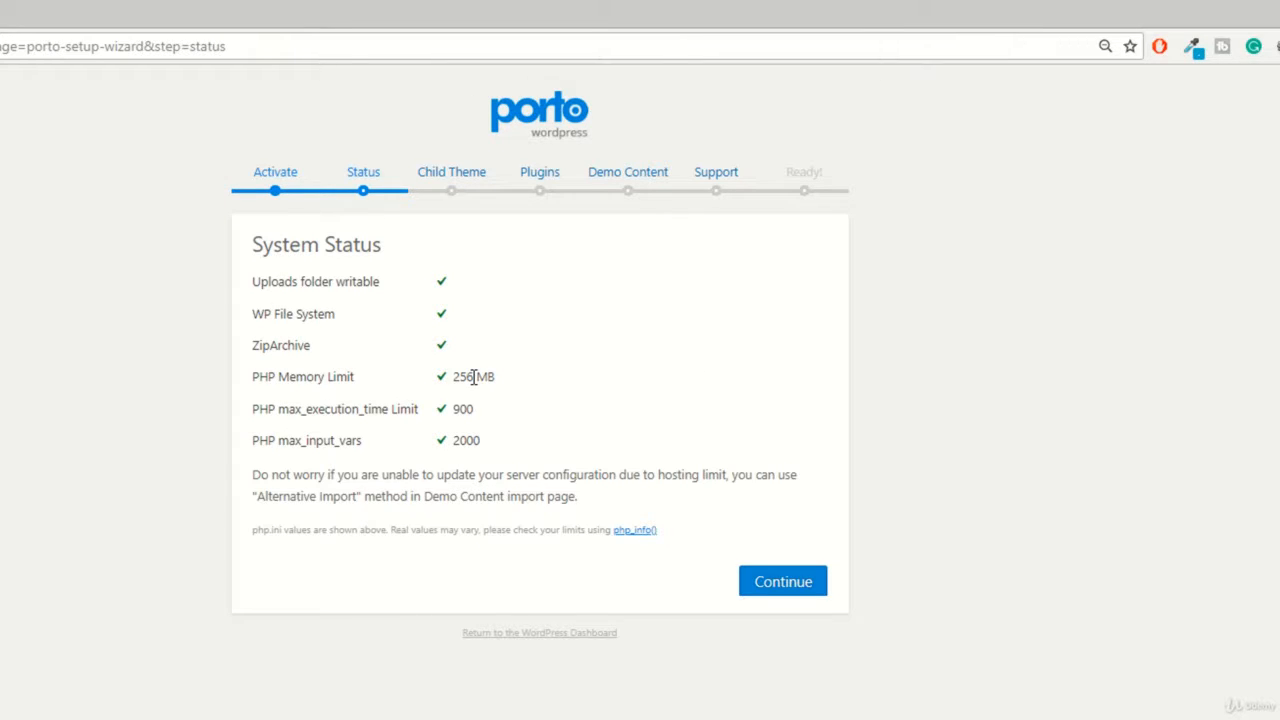
{"action": "double_click", "coordinate": [297, 377]}
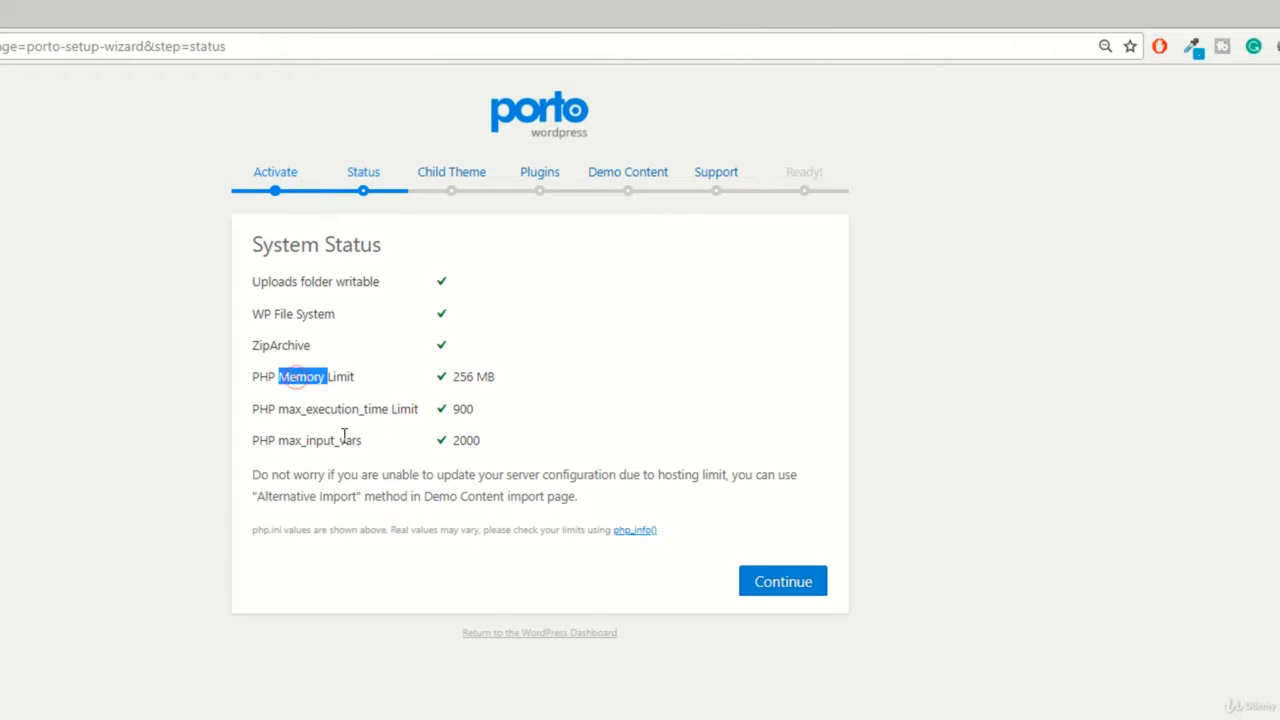
{"action": "double_click", "coordinate": [336, 410]}
{"action": "double_click", "coordinate": [315, 441]}
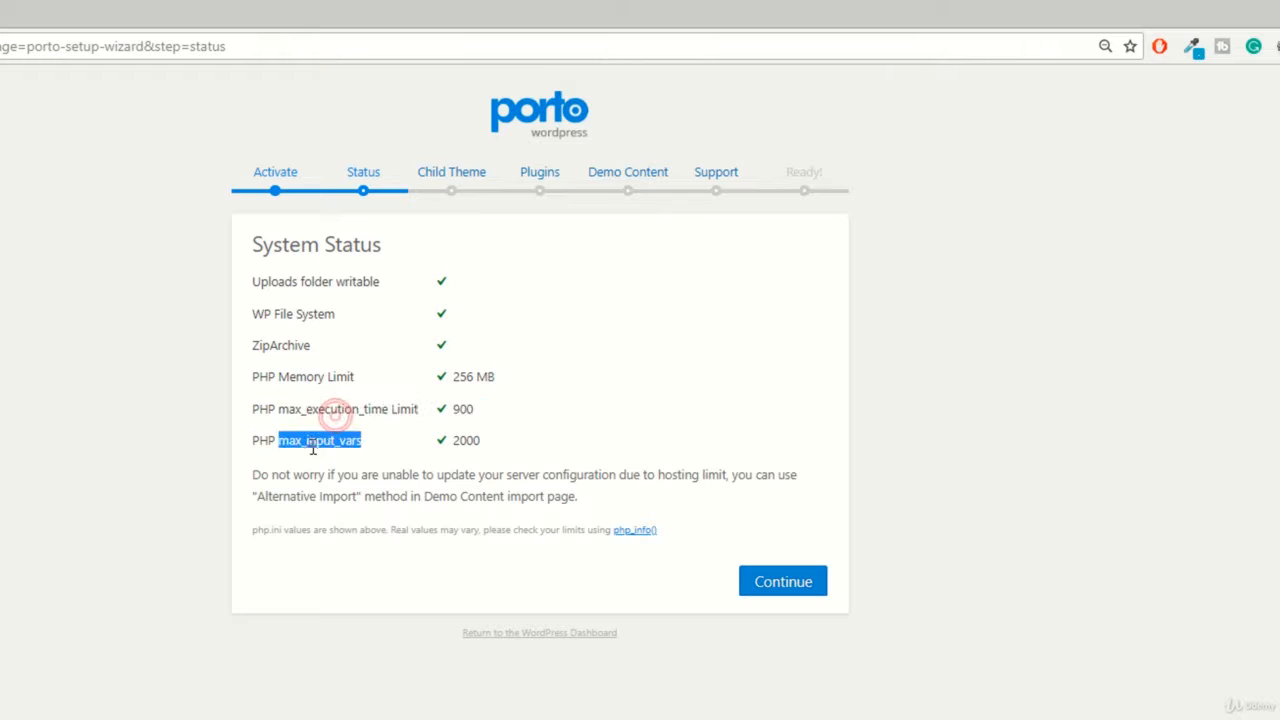
{"action": "left_click", "coordinate": [458, 441]}
{"action": "left_click", "coordinate": [455, 407]}
{"action": "left_click", "coordinate": [460, 376]}
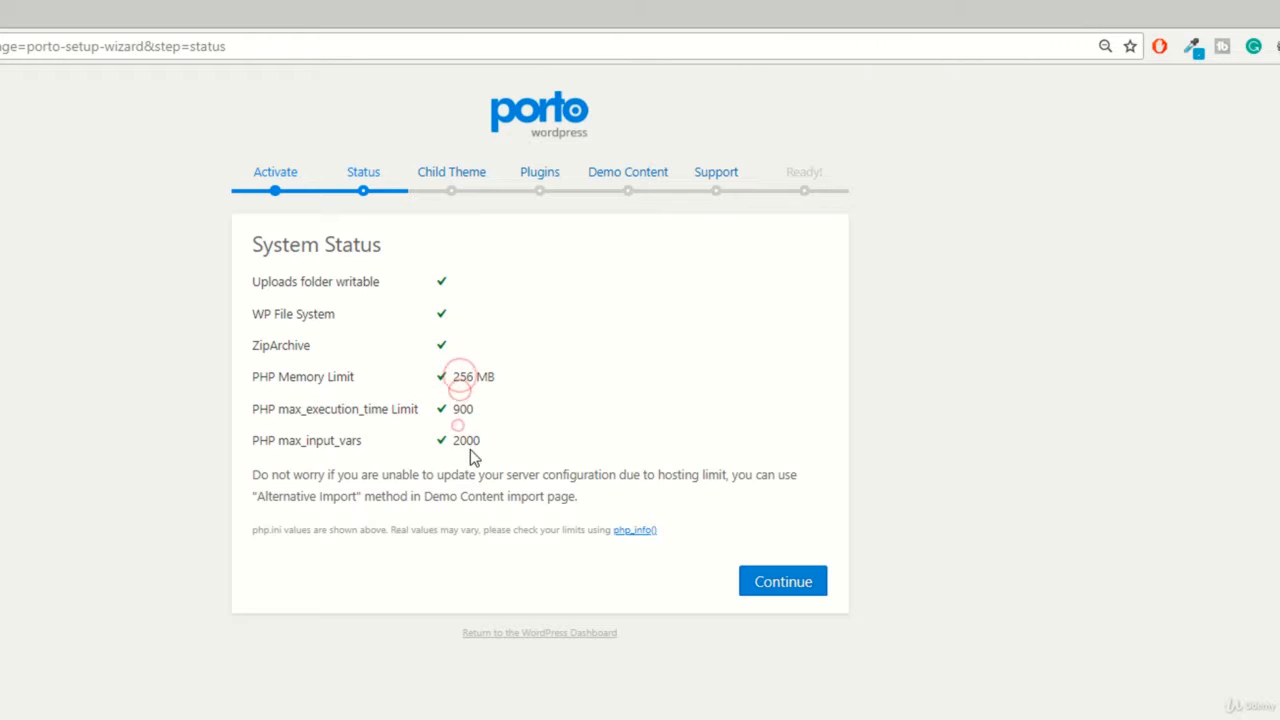
Skip the child theme setup and select Revolution Slider, Contact Form 7, Woocommerce and Dynamic Featured Image for installation with the required plugins
{"action": "left_click", "coordinate": [786, 590]}
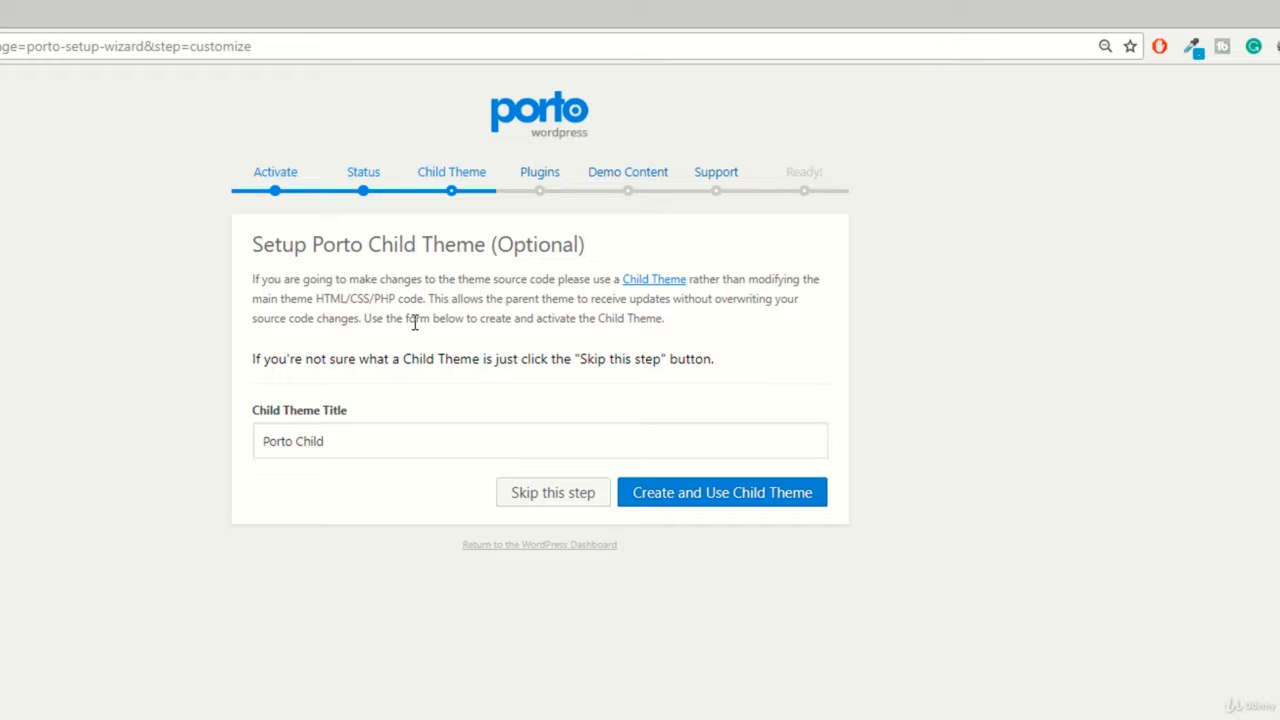
{"action": "left_click", "coordinate": [543, 491]}
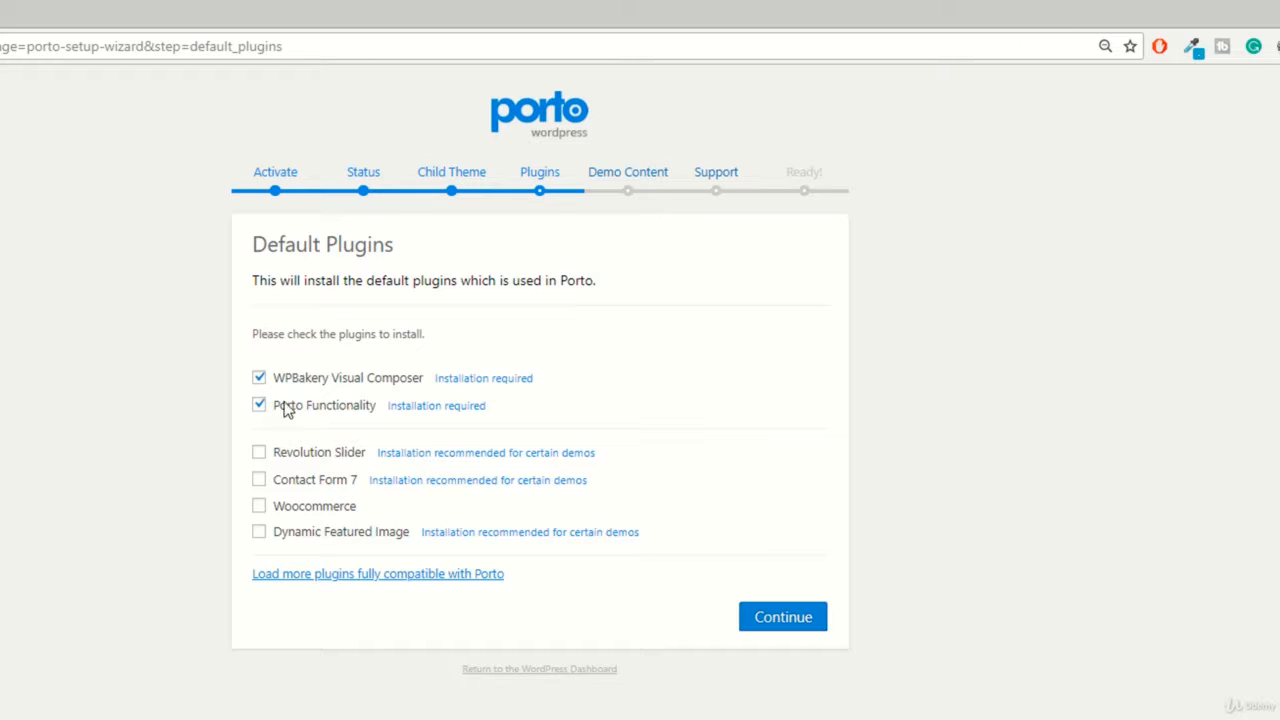
{"action": "left_click", "coordinate": [258, 452]}
{"action": "left_click", "coordinate": [259, 480]}
{"action": "left_click", "coordinate": [259, 506]}
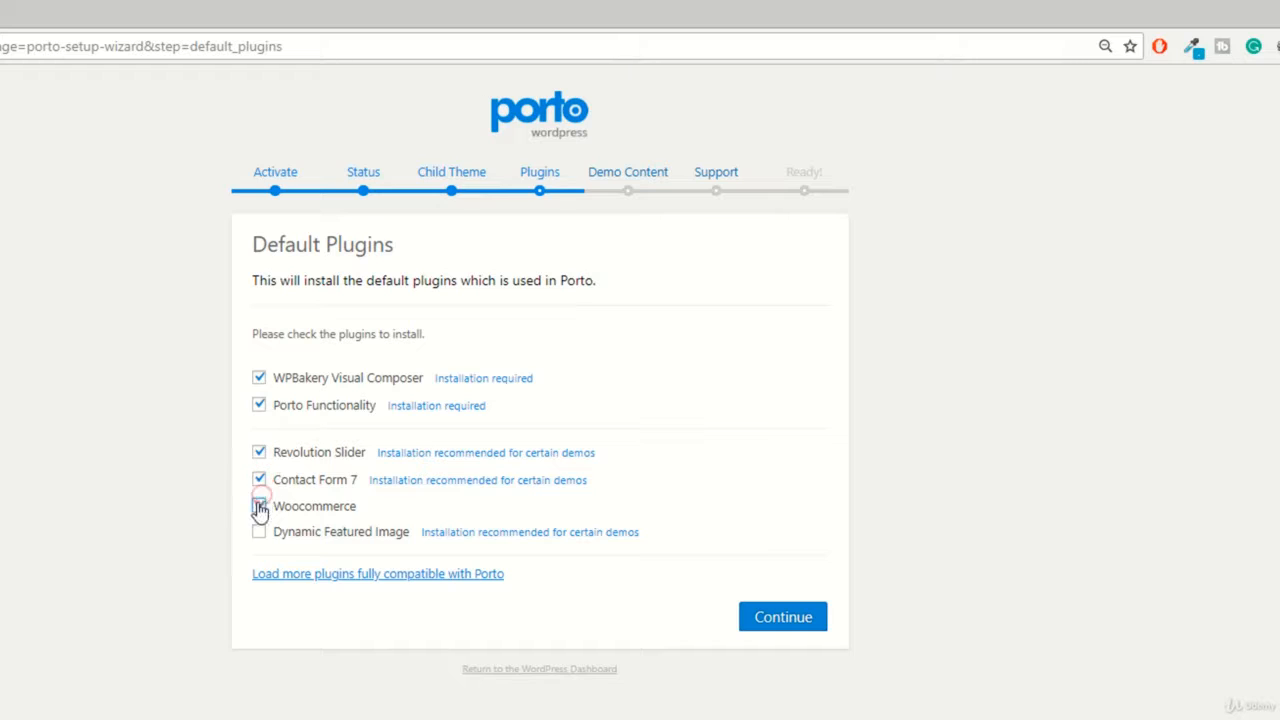
{"action": "left_click", "coordinate": [259, 532]}
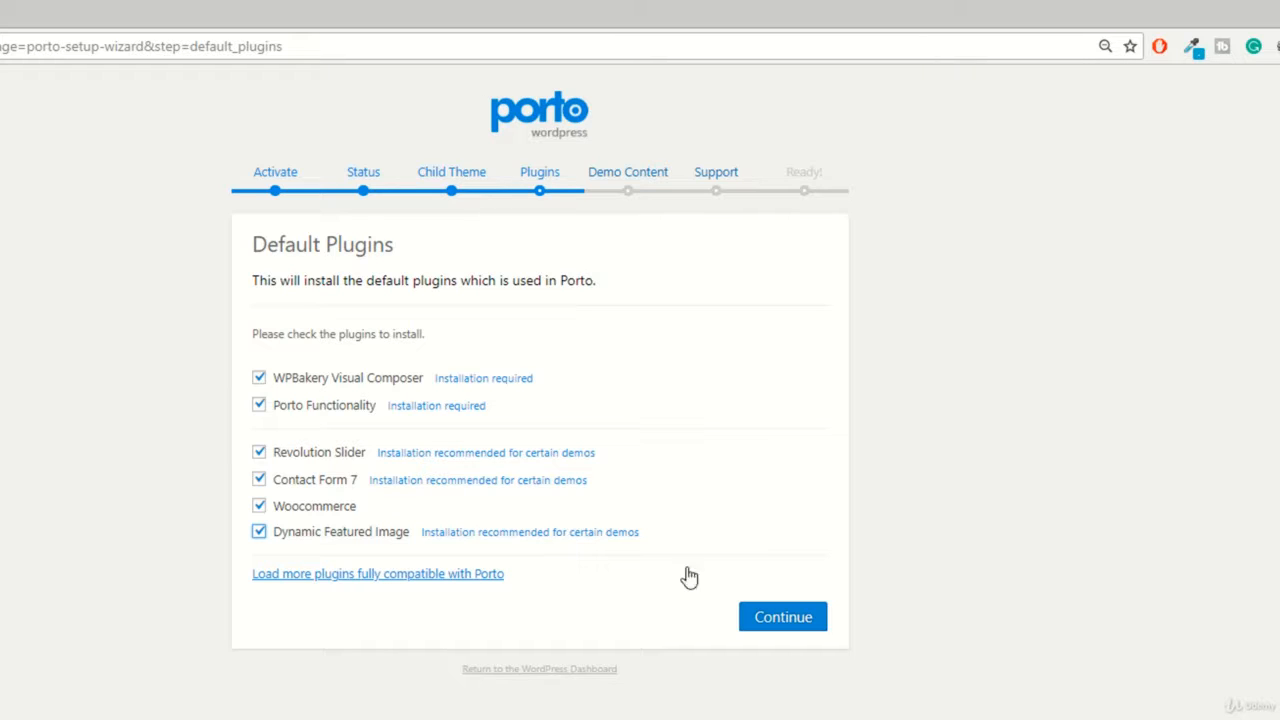
{"action": "left_click", "coordinate": [758, 612]}
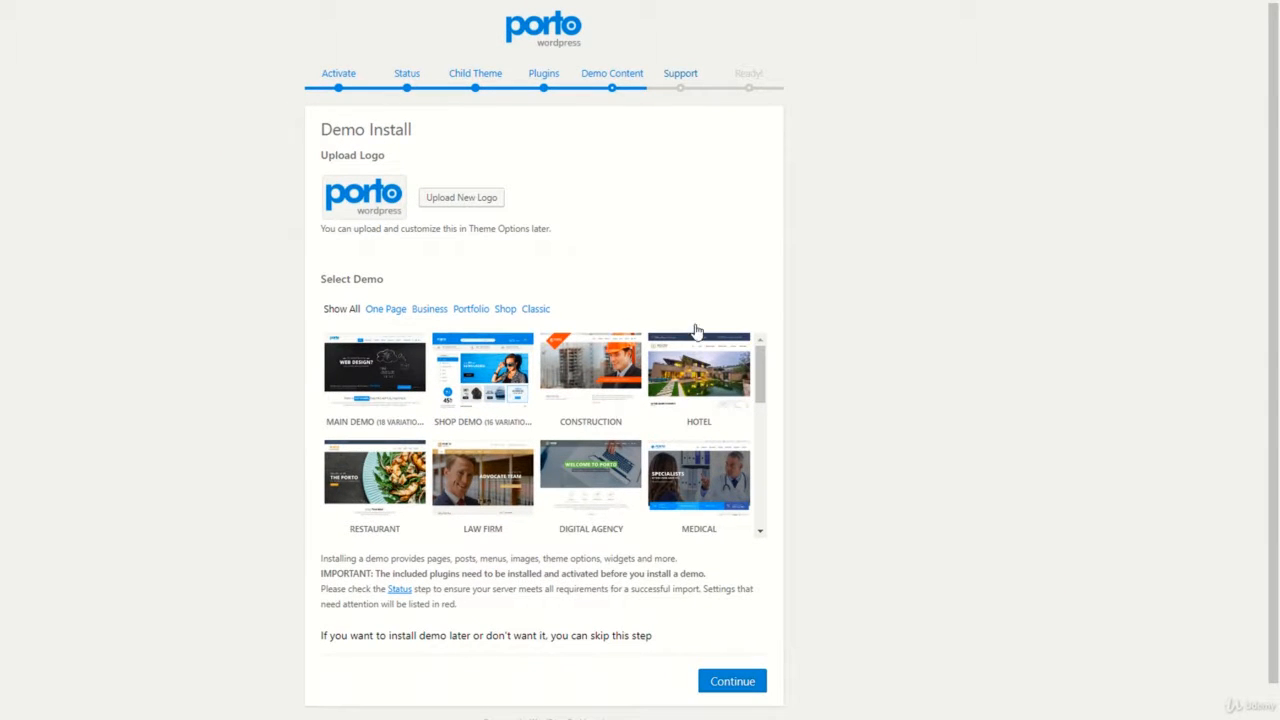
Filter the Porto demos by Shop and look at the import details of Shop 1, Shop 2 and Shop 3
{"action": "scroll", "coordinate": [590, 200], "scroll_direction": "down", "scroll_amount": 1}
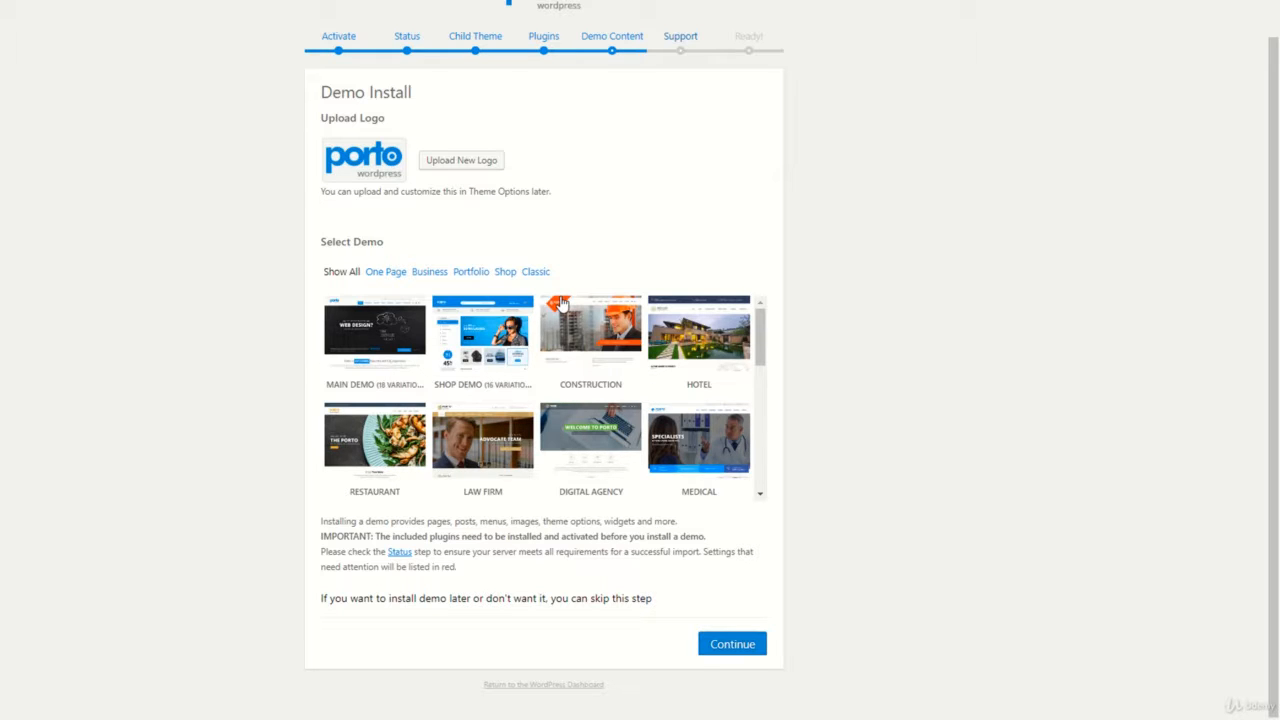
{"action": "left_click", "coordinate": [506, 273]}
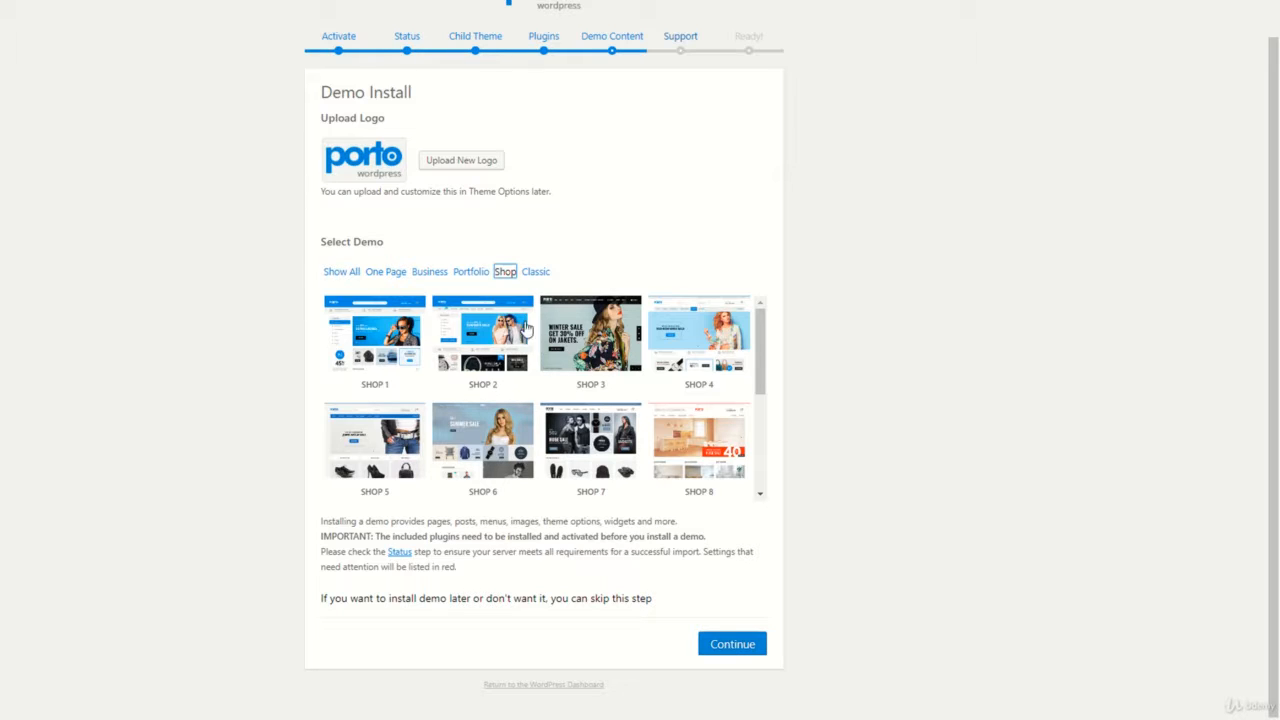
{"action": "left_click_drag", "start_coordinate": [324, 86], "coordinate": [540, 99]}
{"action": "left_click", "coordinate": [545, 100]}
{"action": "left_click", "coordinate": [370, 348]}
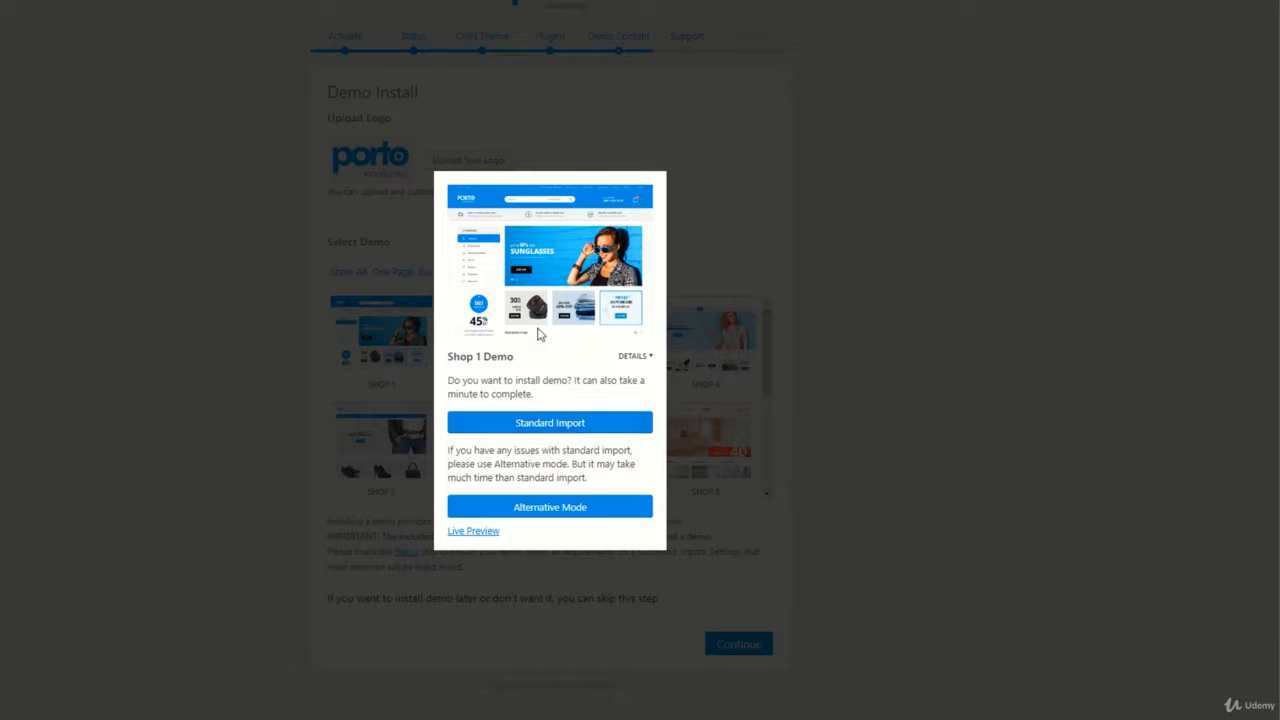
{"action": "key", "text": "Escape"}
{"action": "left_click", "coordinate": [453, 332]}
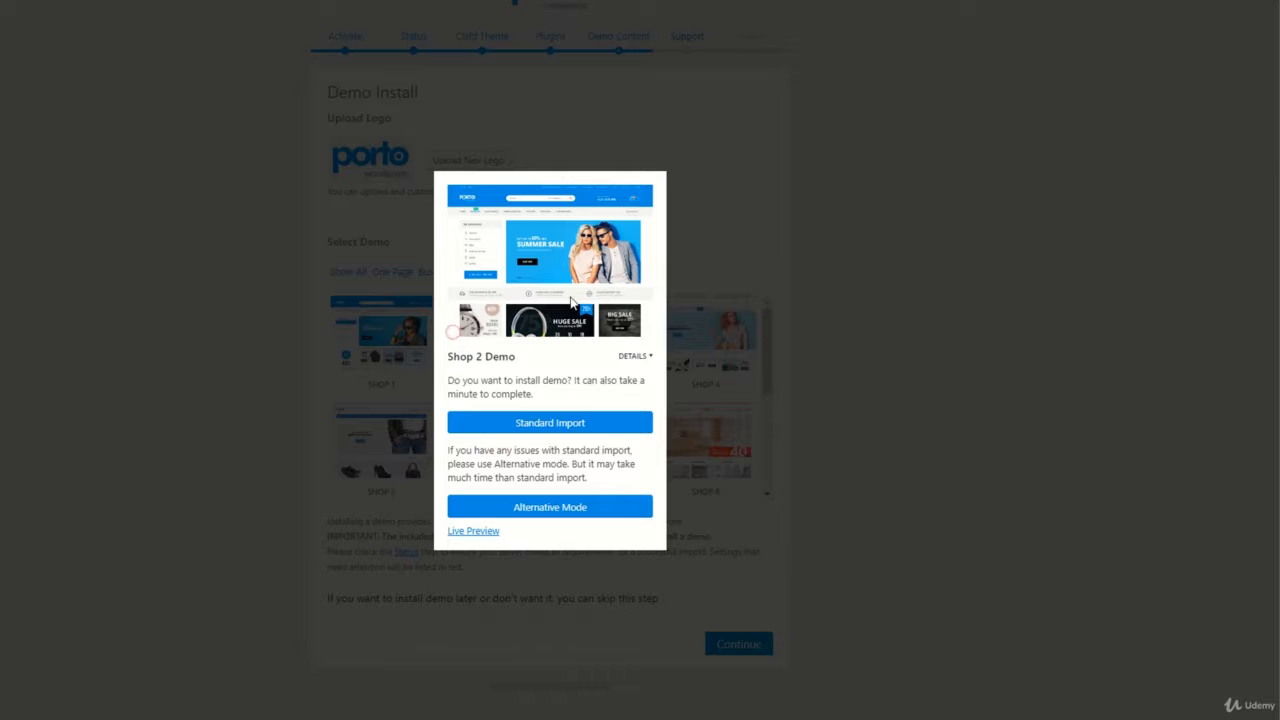
{"action": "left_click", "coordinate": [722, 302]}
{"action": "left_click", "coordinate": [594, 334]}
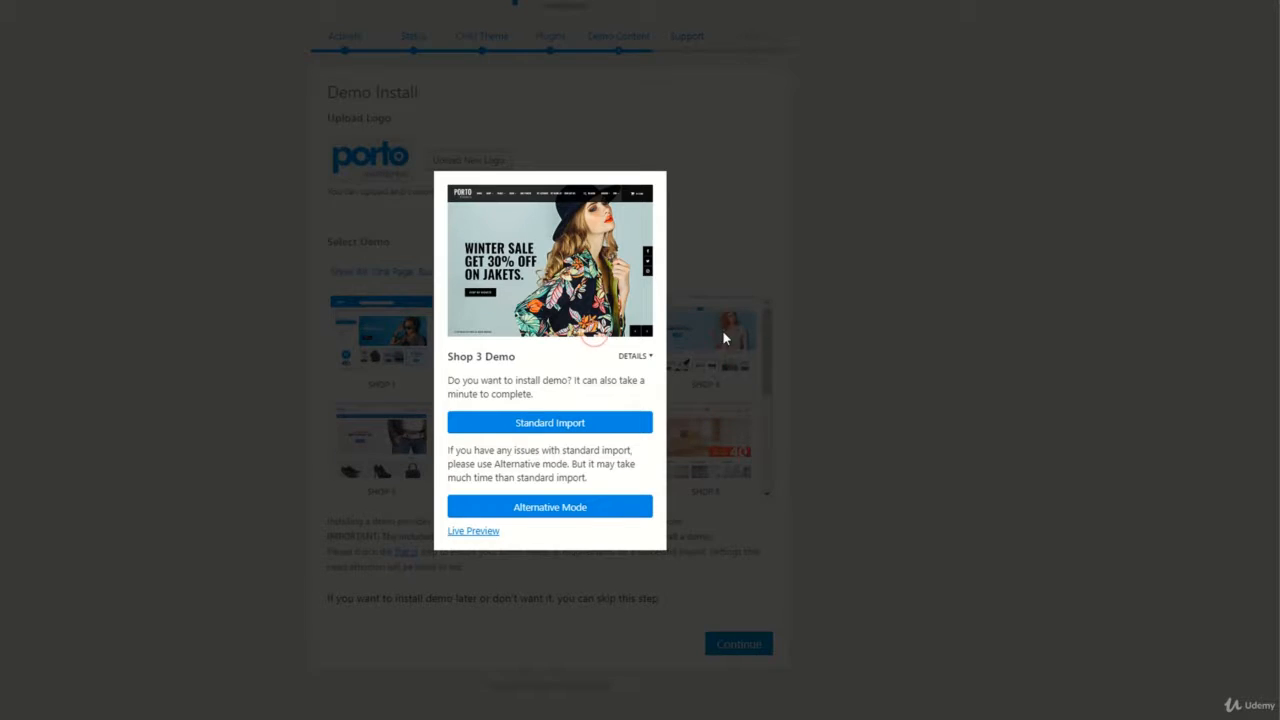
{"action": "left_click", "coordinate": [722, 331]}
{"action": "left_click", "coordinate": [709, 333]}
{"action": "key", "text": "Escape"}
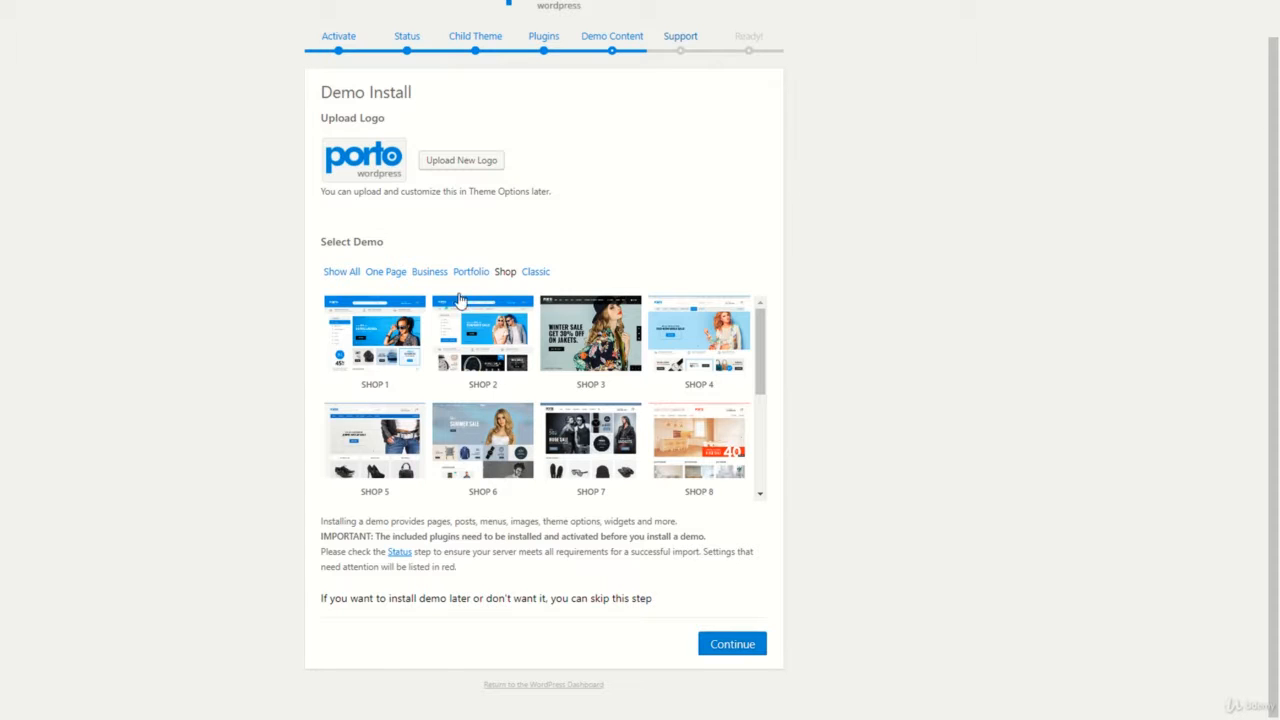
Browse the Classic, Business and One Page demo categories and return to the full demo list
{"action": "left_click", "coordinate": [527, 275]}
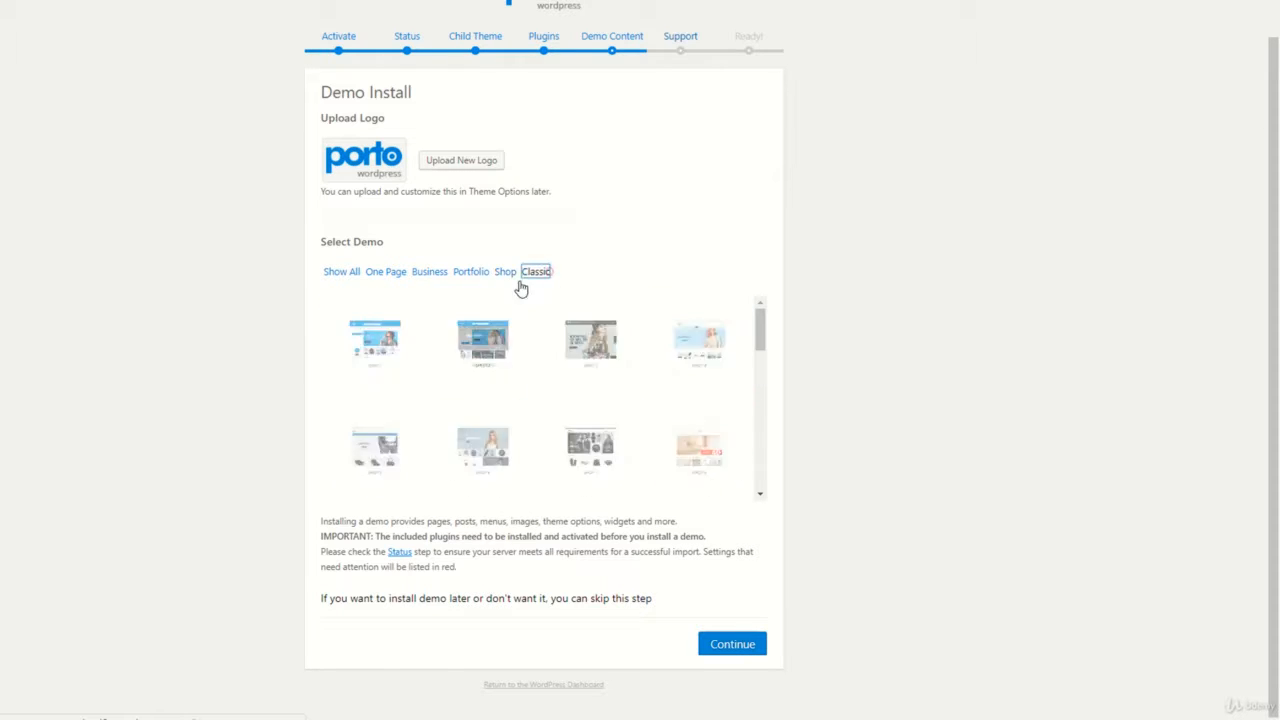
{"action": "left_click", "coordinate": [425, 276]}
{"action": "left_click", "coordinate": [375, 276]}
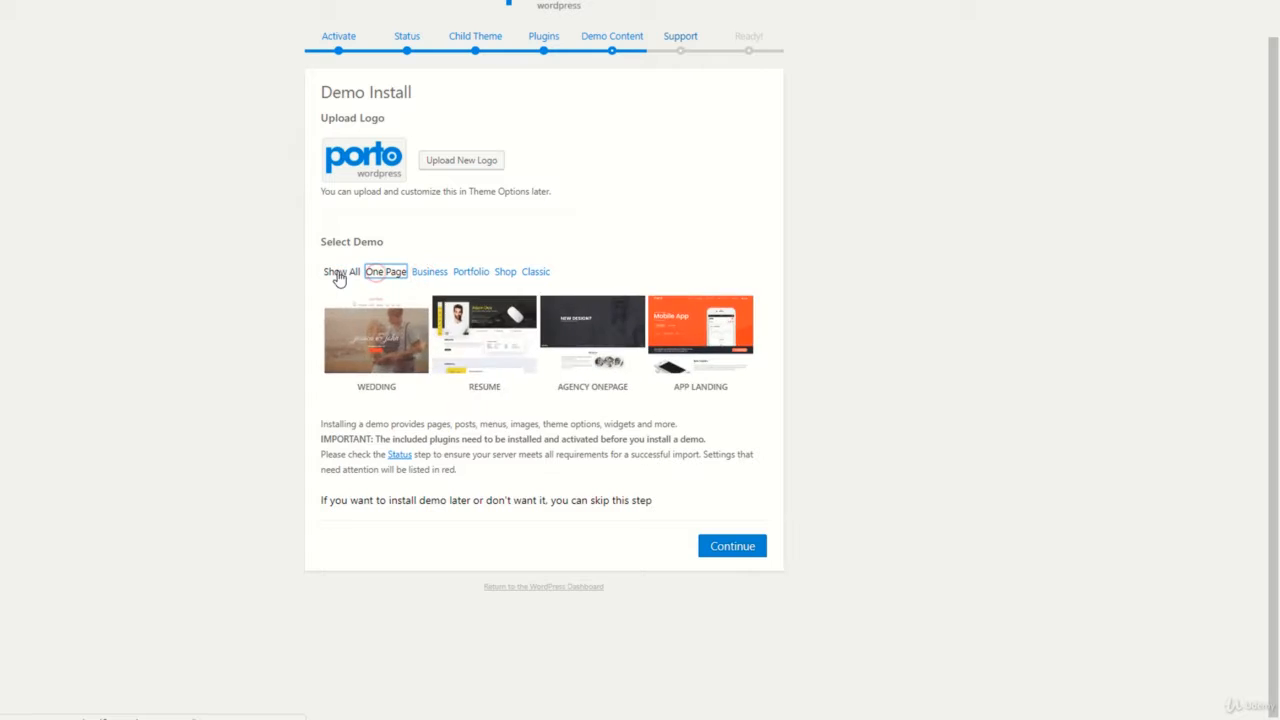
{"action": "left_click", "coordinate": [342, 282]}
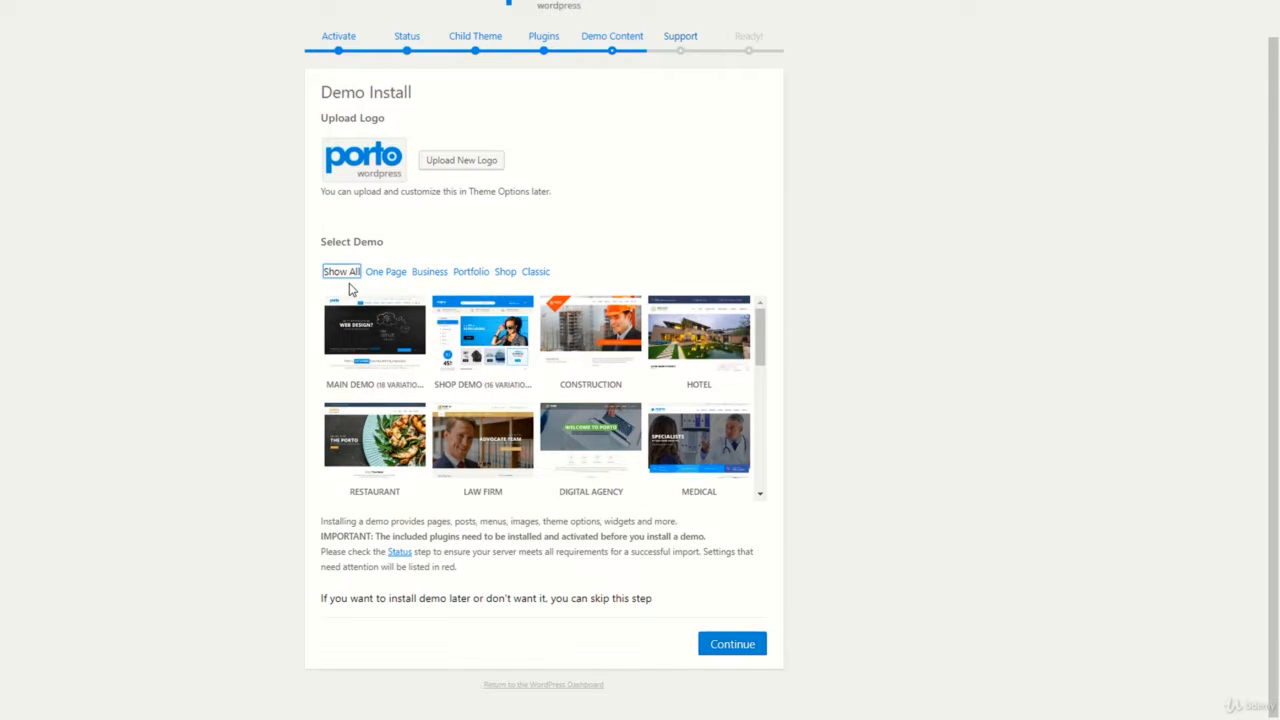
Filter the demos by Shop and install the Shop 1 demo using Standard Import
{"action": "left_click", "coordinate": [505, 274]}
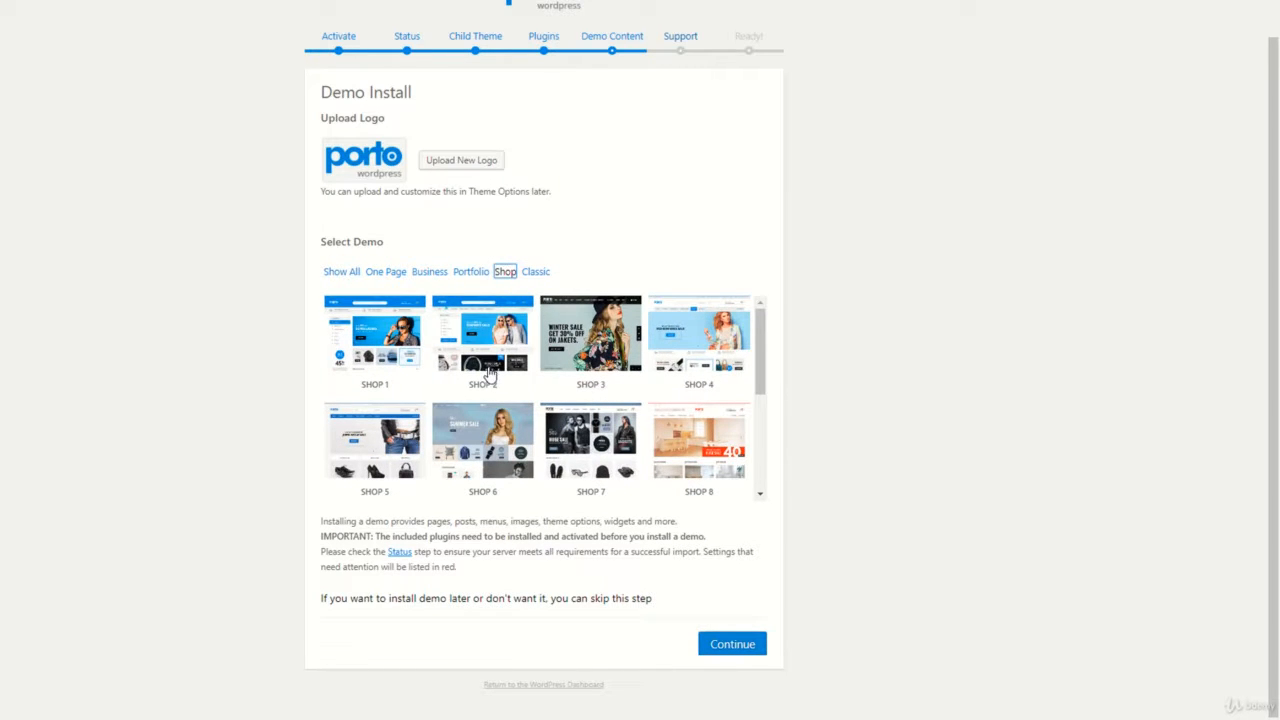
{"action": "scroll", "coordinate": [479, 381], "scroll_direction": "down", "scroll_amount": 4}
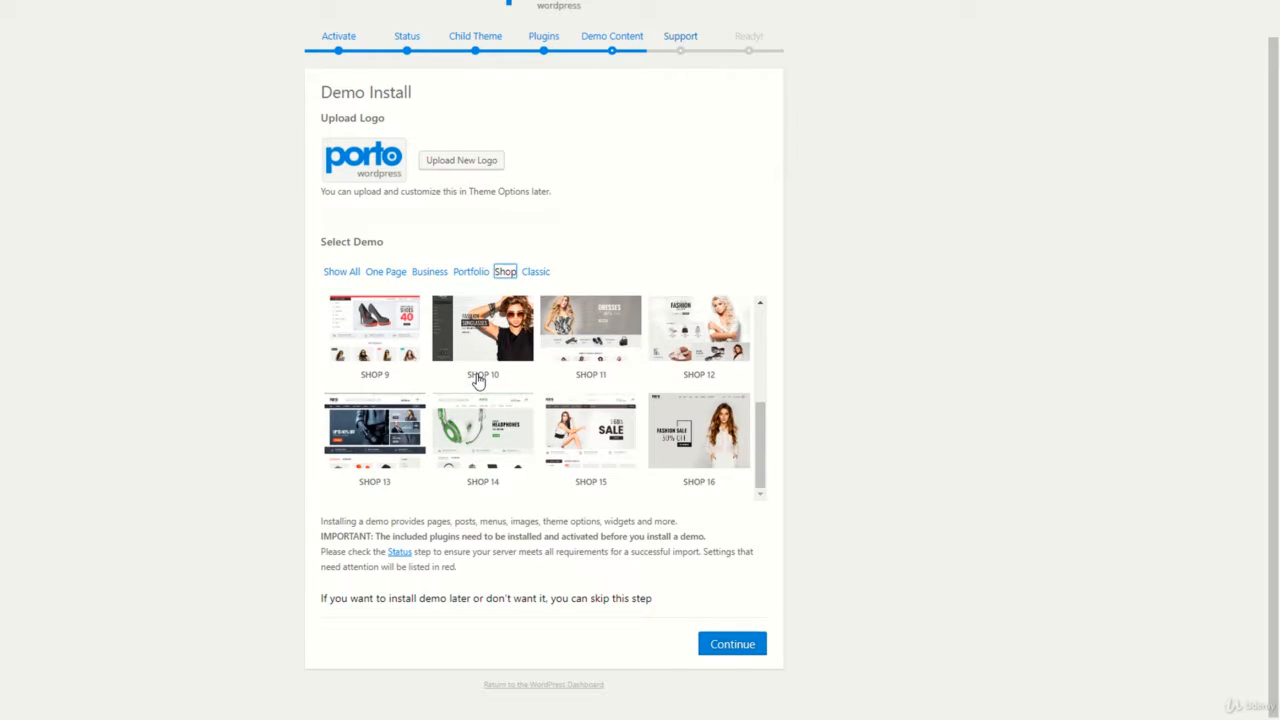
{"action": "scroll", "coordinate": [479, 381], "scroll_direction": "up", "scroll_amount": 4}
{"action": "left_click", "coordinate": [375, 335]}
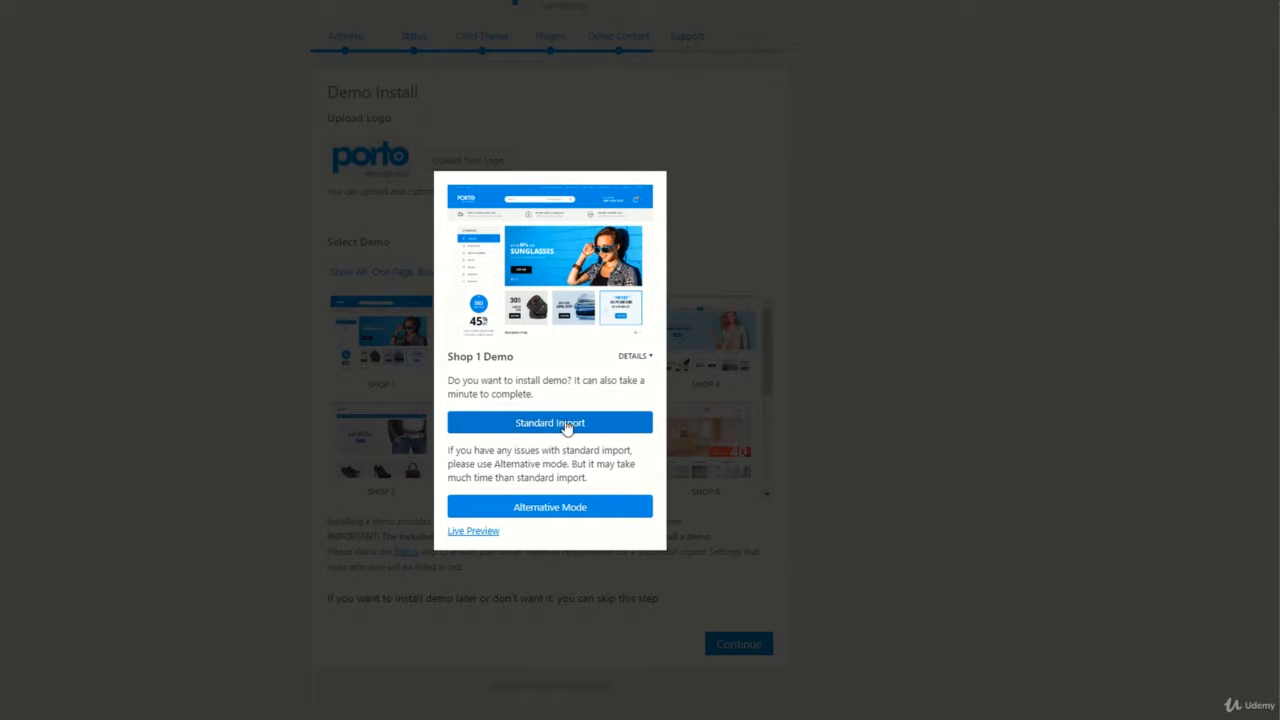
{"action": "left_click", "coordinate": [551, 426]}
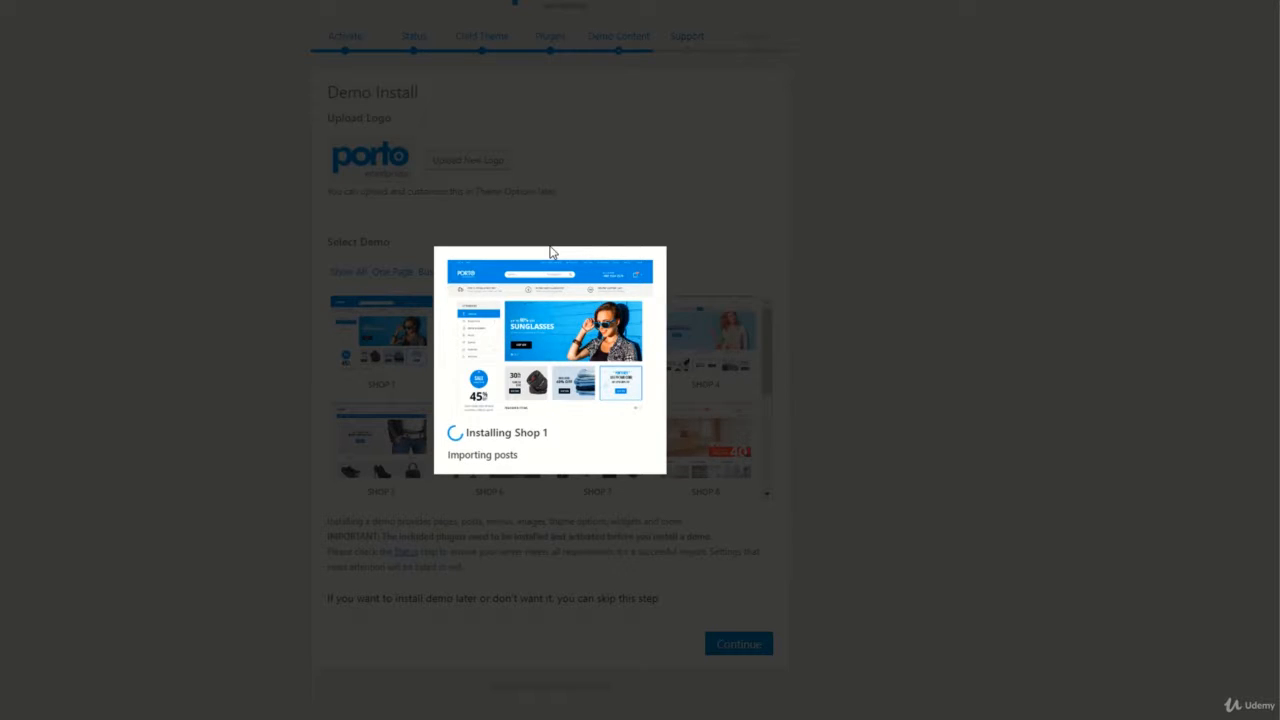
Search Google for "porto wordpress theme" in a new tab and open the live preview from Porto's ThemeForest page
{"action": "key", "text": "ctrl+t"}
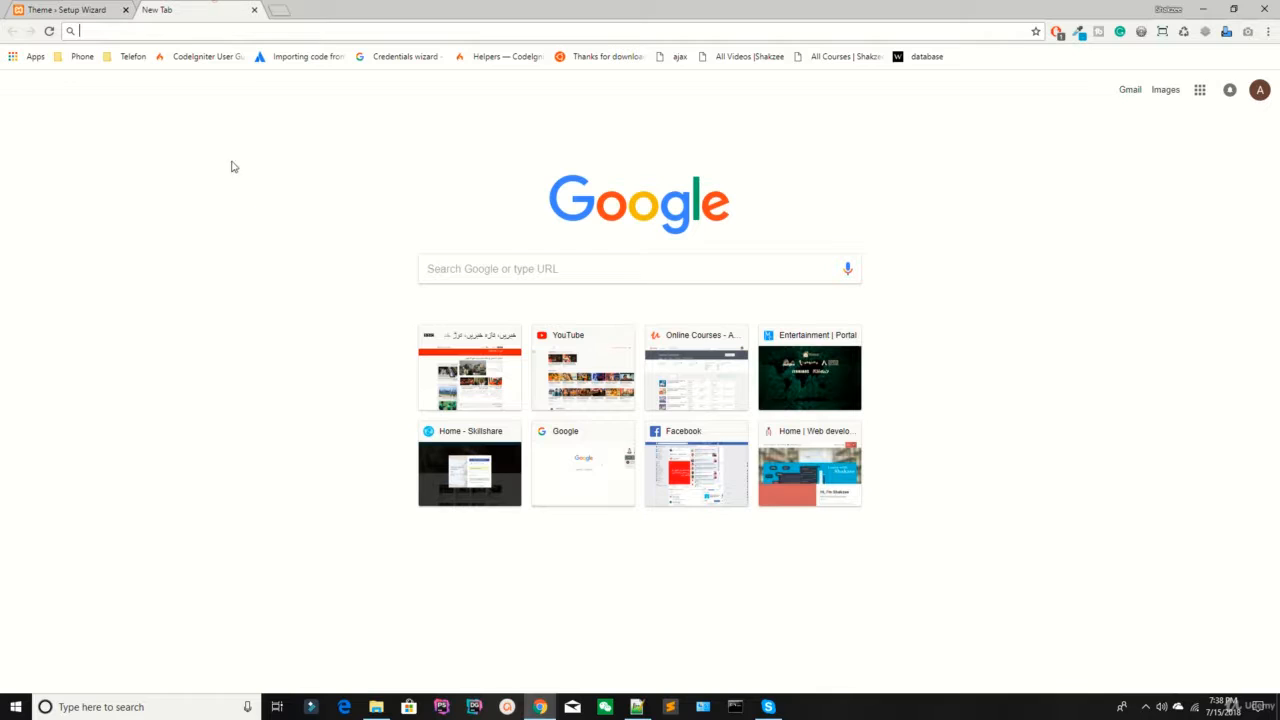
{"action": "type", "text": "porto"}
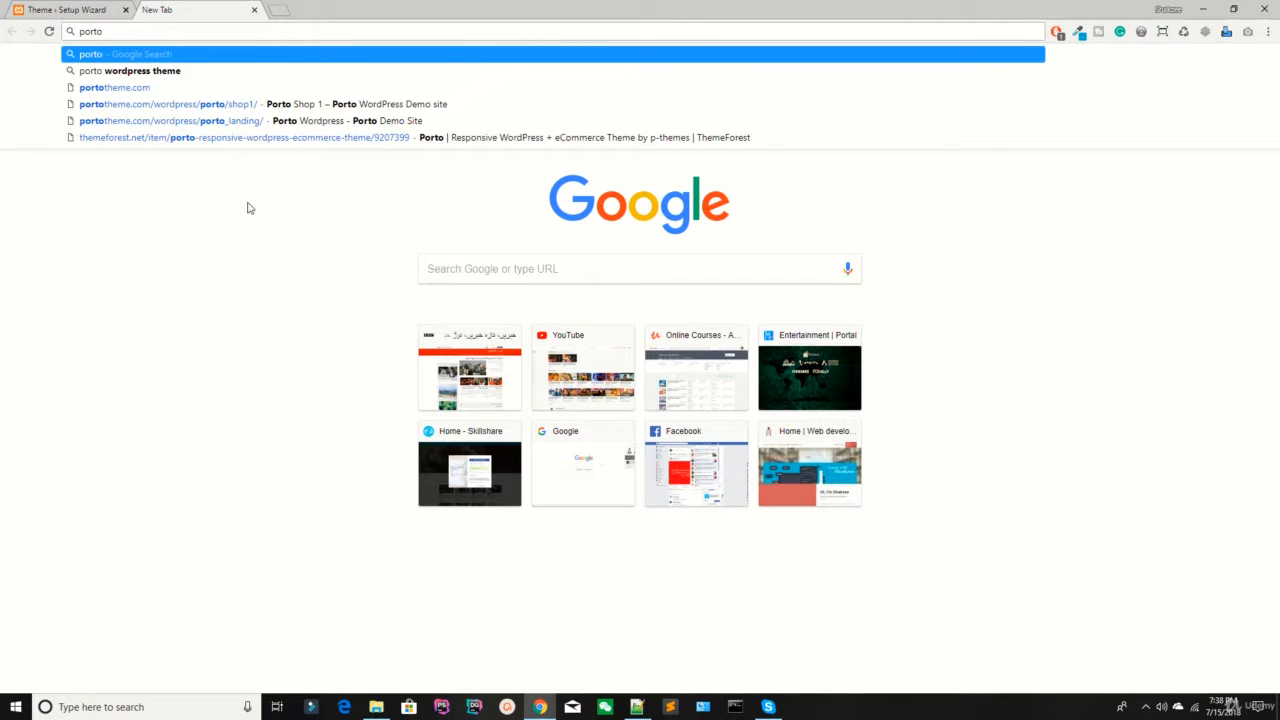
{"action": "key", "text": "Down"}
{"action": "key", "text": "Return"}
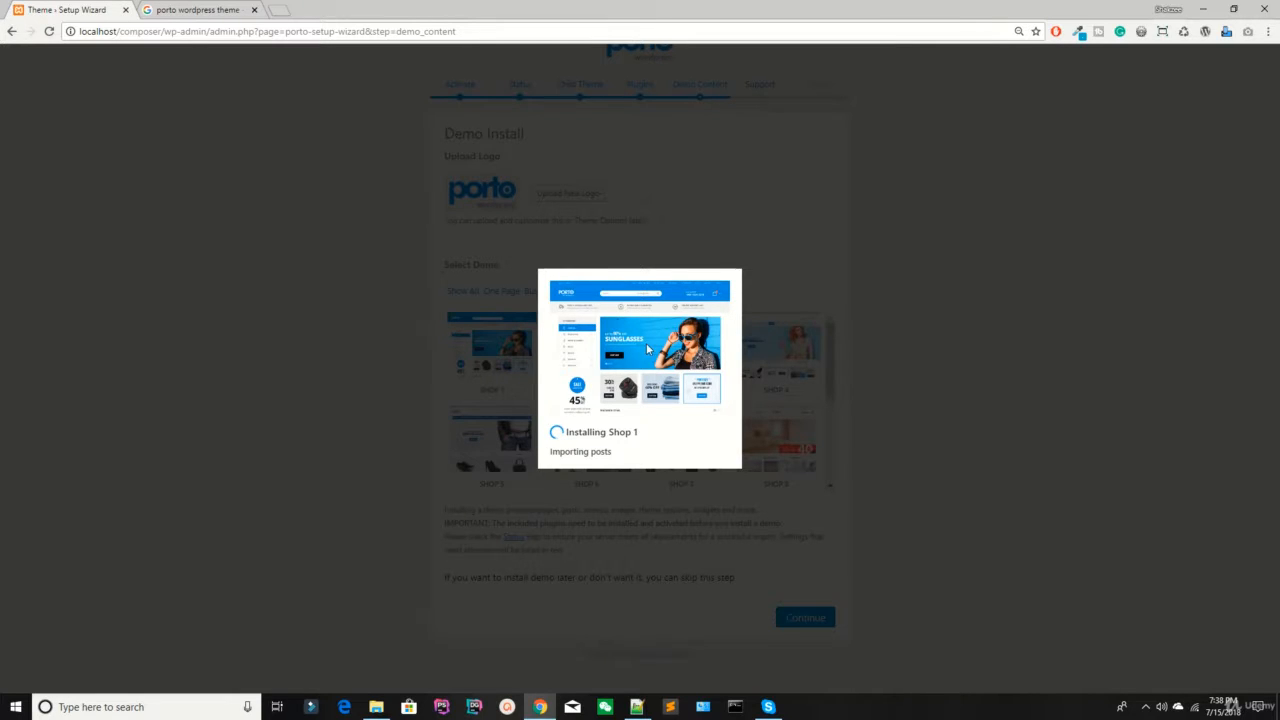
{"action": "left_click", "coordinate": [226, 12]}
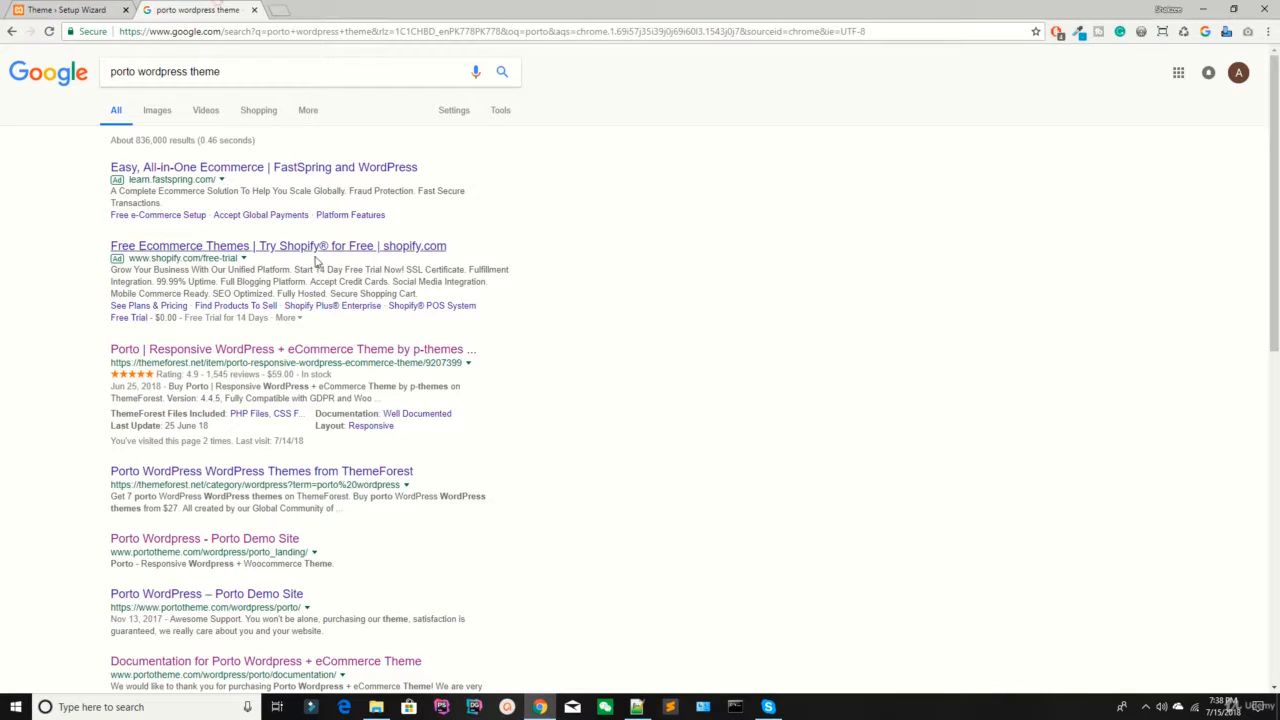
{"action": "left_click", "coordinate": [147, 349]}
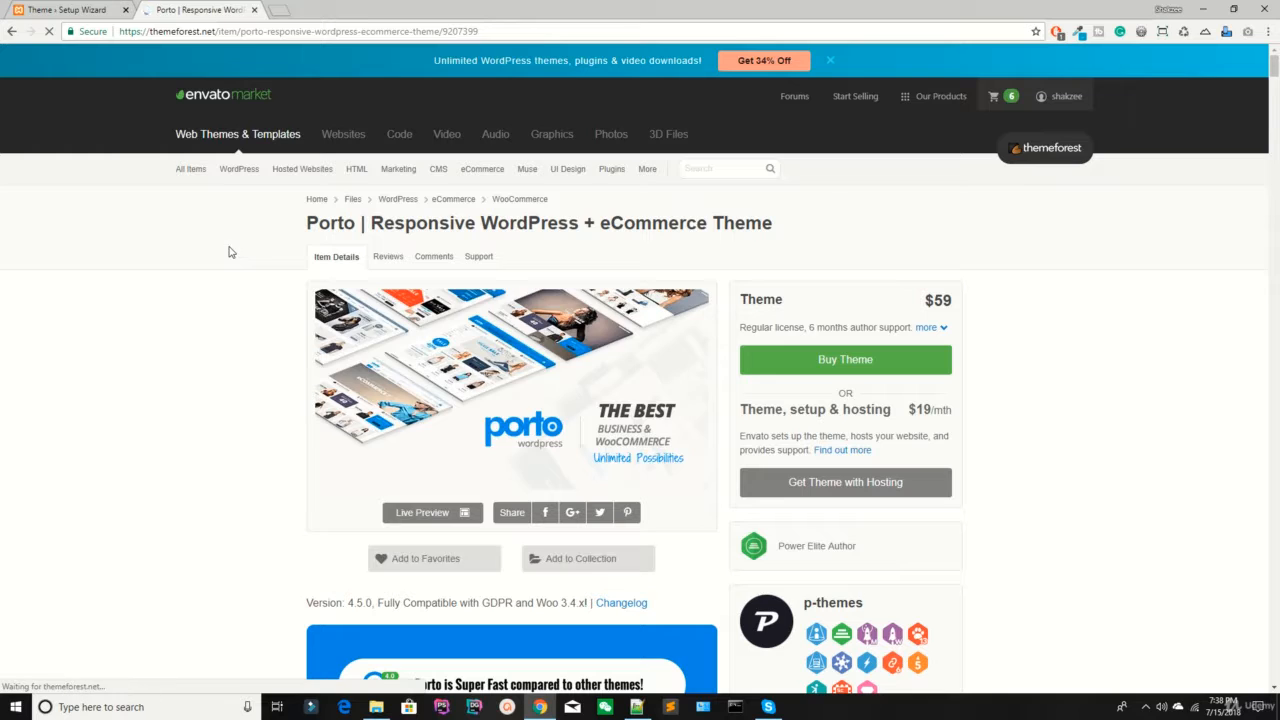
{"action": "left_click", "coordinate": [420, 513]}
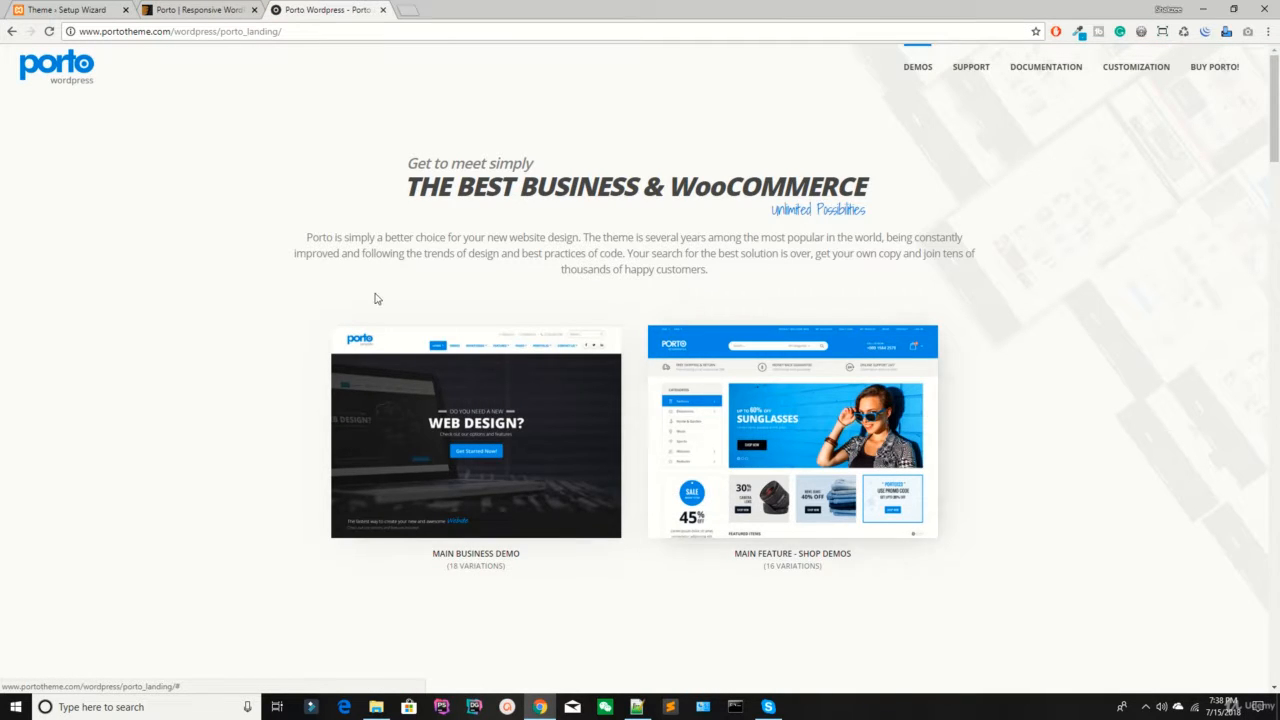
Check the demo import progress, and open Shop Demo 1 from the Porto live preview to examine its whole homepage
{"action": "left_click", "coordinate": [46, 8]}
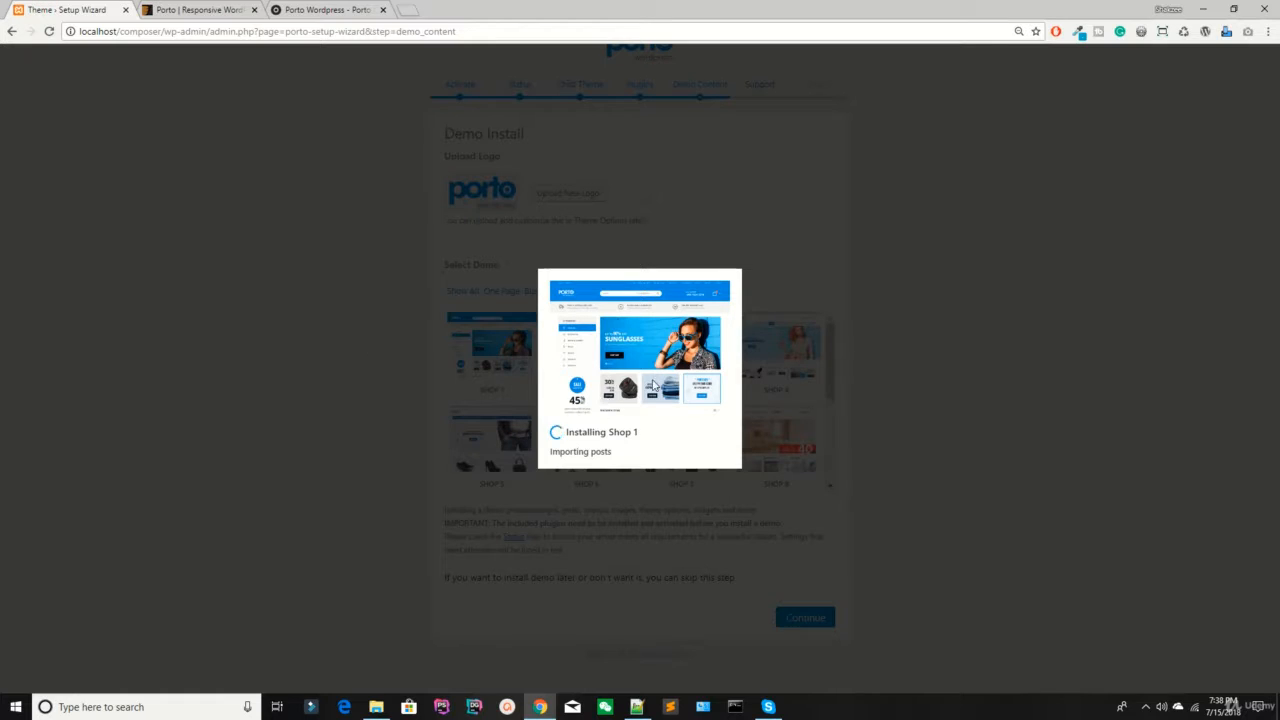
{"action": "left_click", "coordinate": [325, 6]}
{"action": "left_click", "coordinate": [720, 447]}
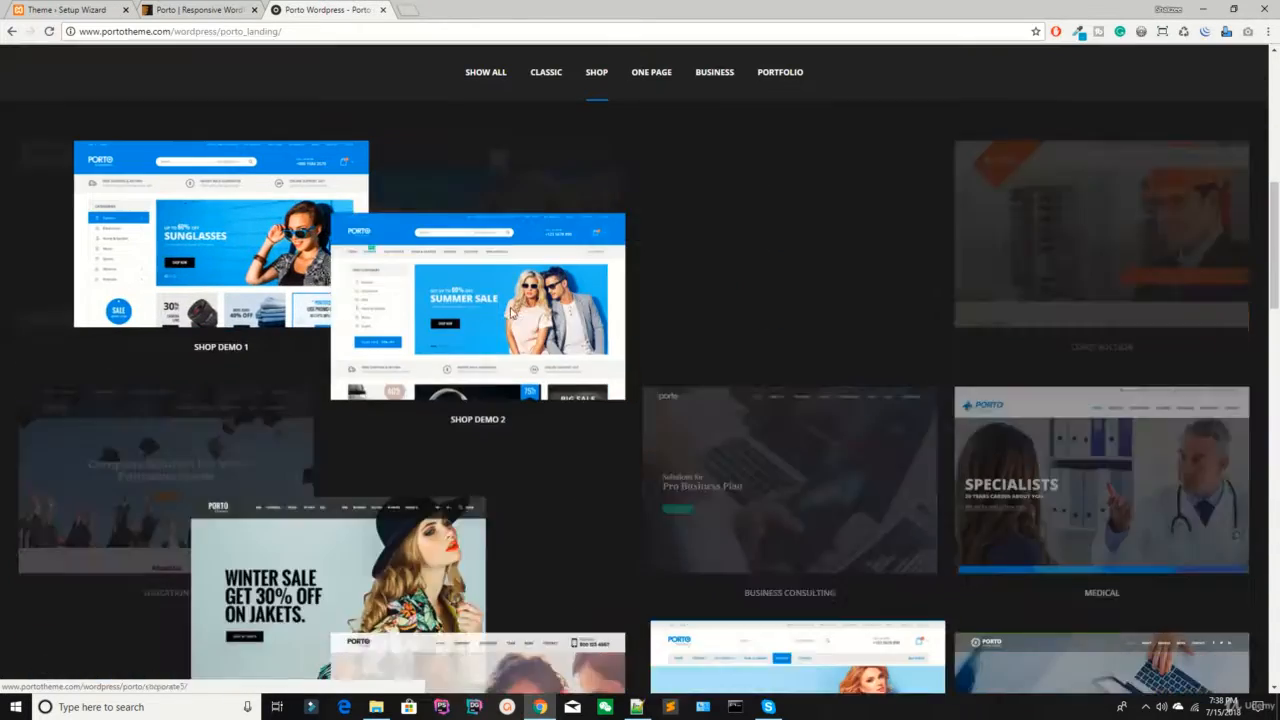
{"action": "left_click", "coordinate": [368, 252]}
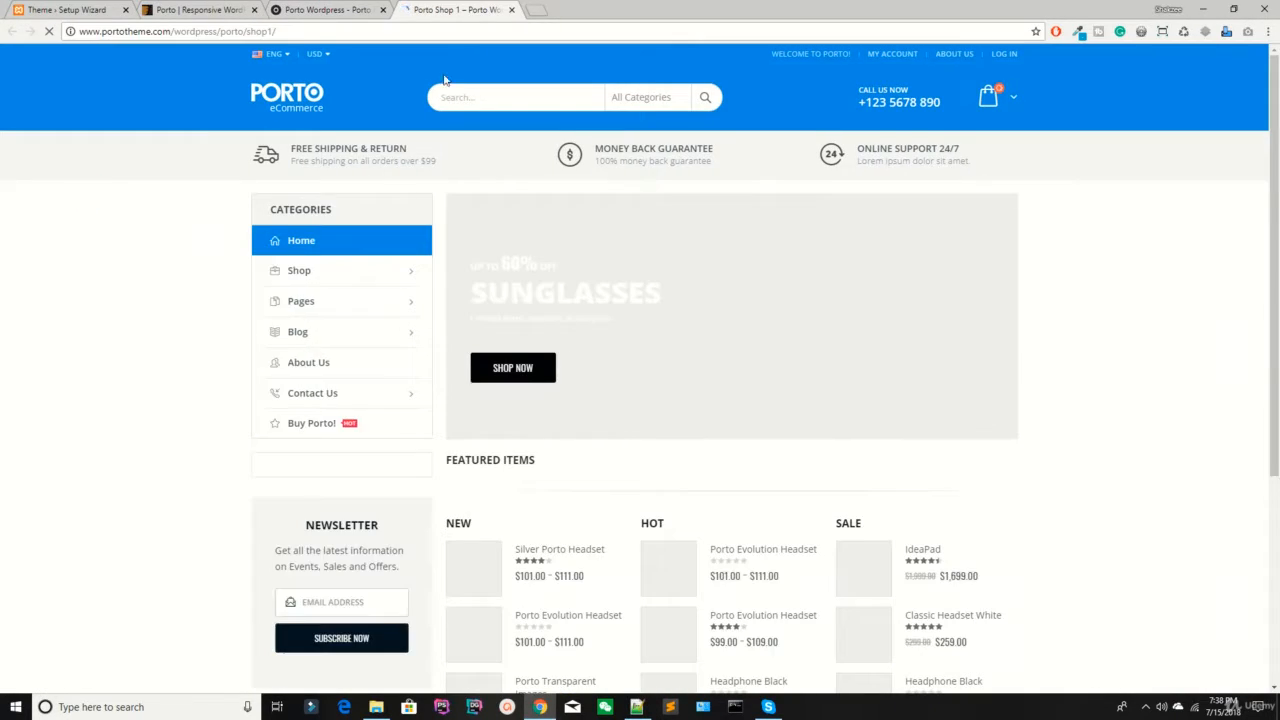
{"action": "mouse_move", "coordinate": [391, 274]}
{"action": "scroll", "coordinate": [755, 305], "scroll_direction": "down", "scroll_amount": 2}
{"action": "scroll", "coordinate": [1135, 265], "scroll_direction": "down", "scroll_amount": 8}
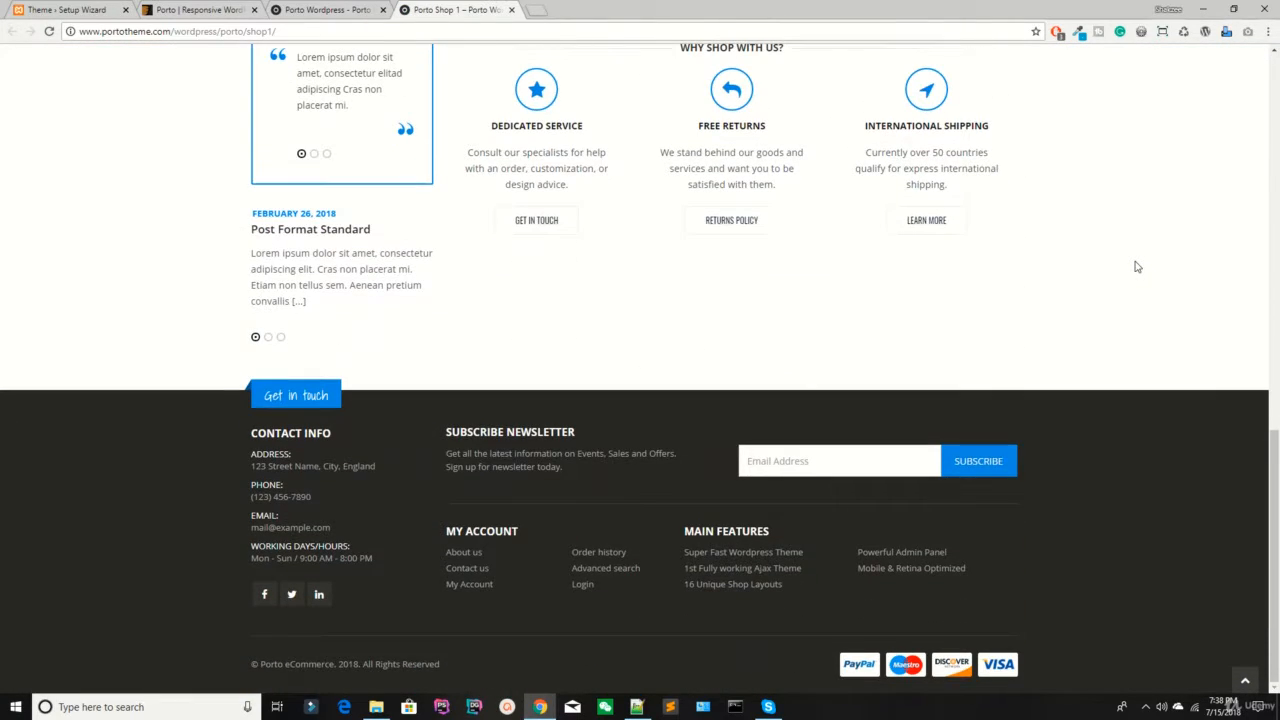
{"action": "scroll", "coordinate": [1135, 267], "scroll_direction": "up", "scroll_amount": 10}
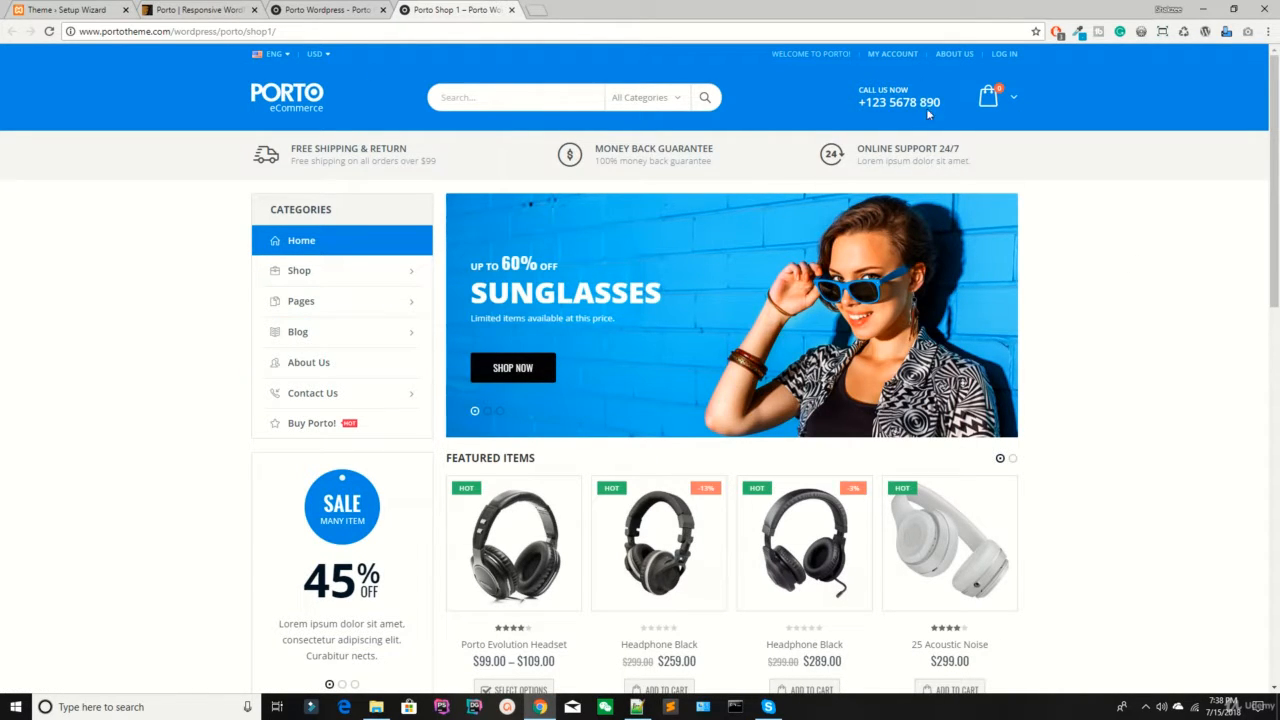
{"action": "scroll", "coordinate": [450, 320], "scroll_direction": "down", "scroll_amount": 15}
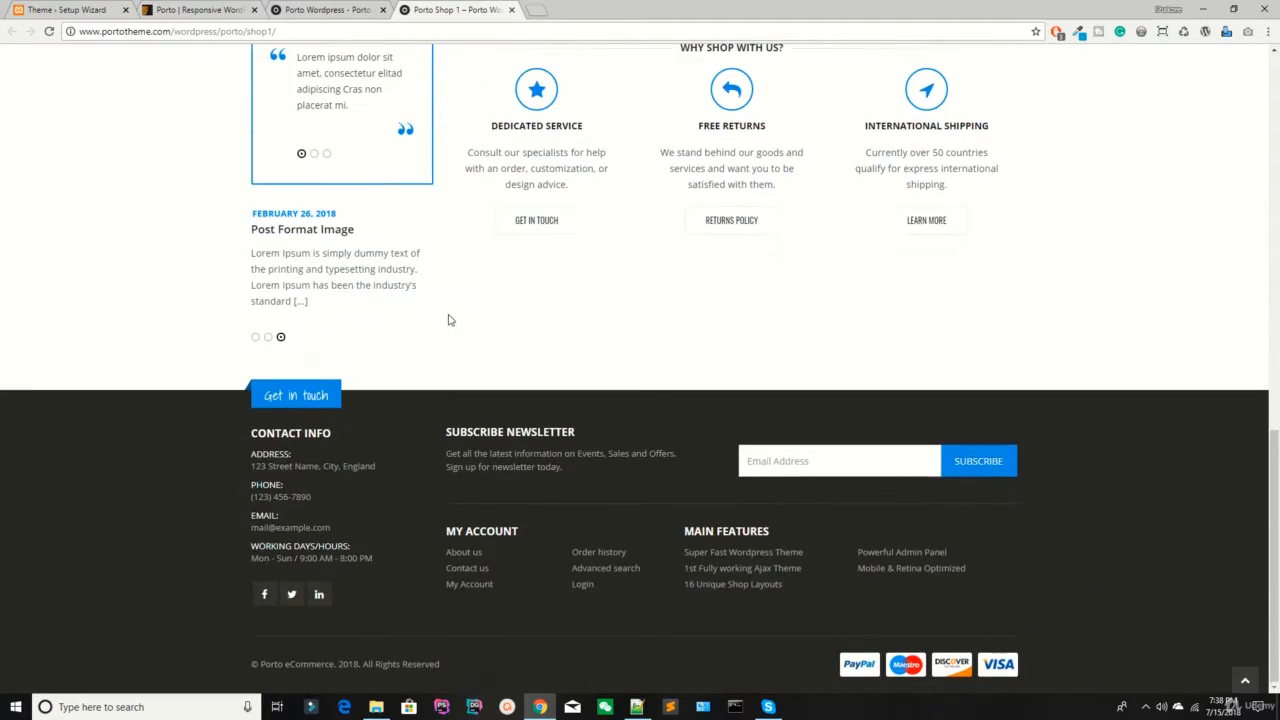
Close the Porto Shop 1, Porto landing page and ThemeForest tabs to return to the setup wizard
{"action": "left_click", "coordinate": [325, 9]}
{"action": "left_click", "coordinate": [65, 9]}
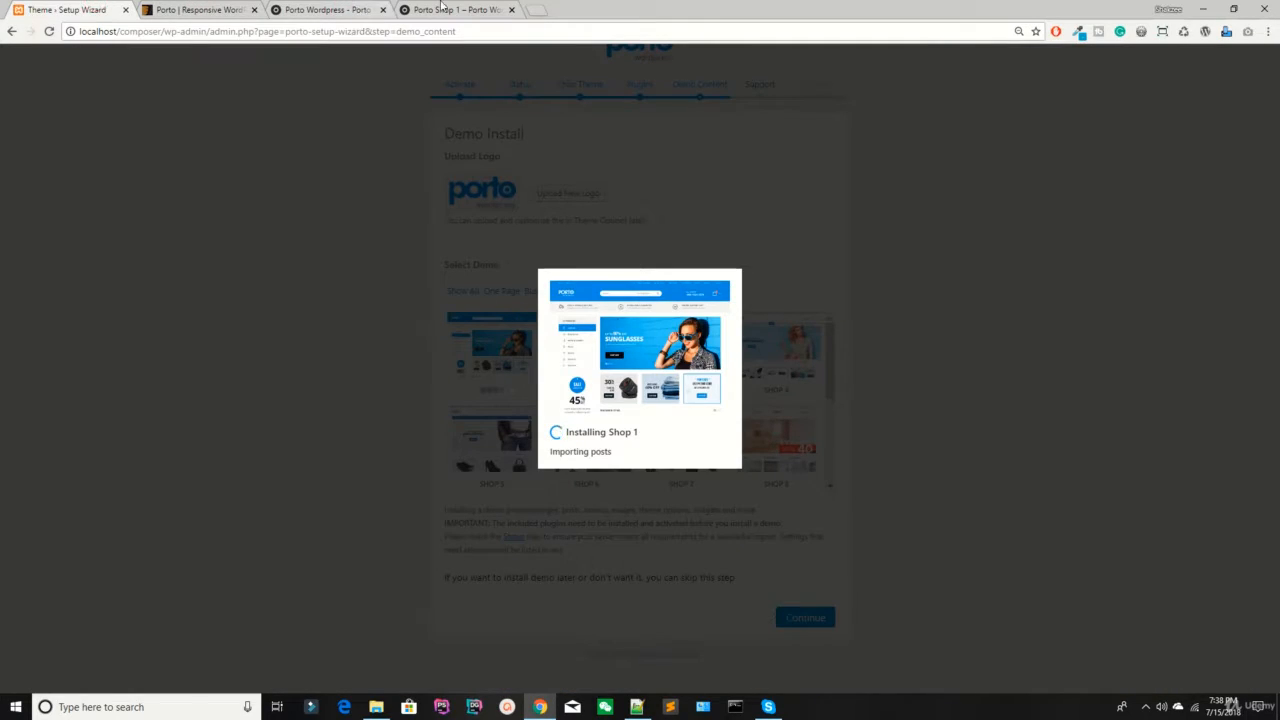
{"action": "left_click", "coordinate": [441, 9]}
{"action": "left_click", "coordinate": [511, 9]}
{"action": "left_click", "coordinate": [382, 9]}
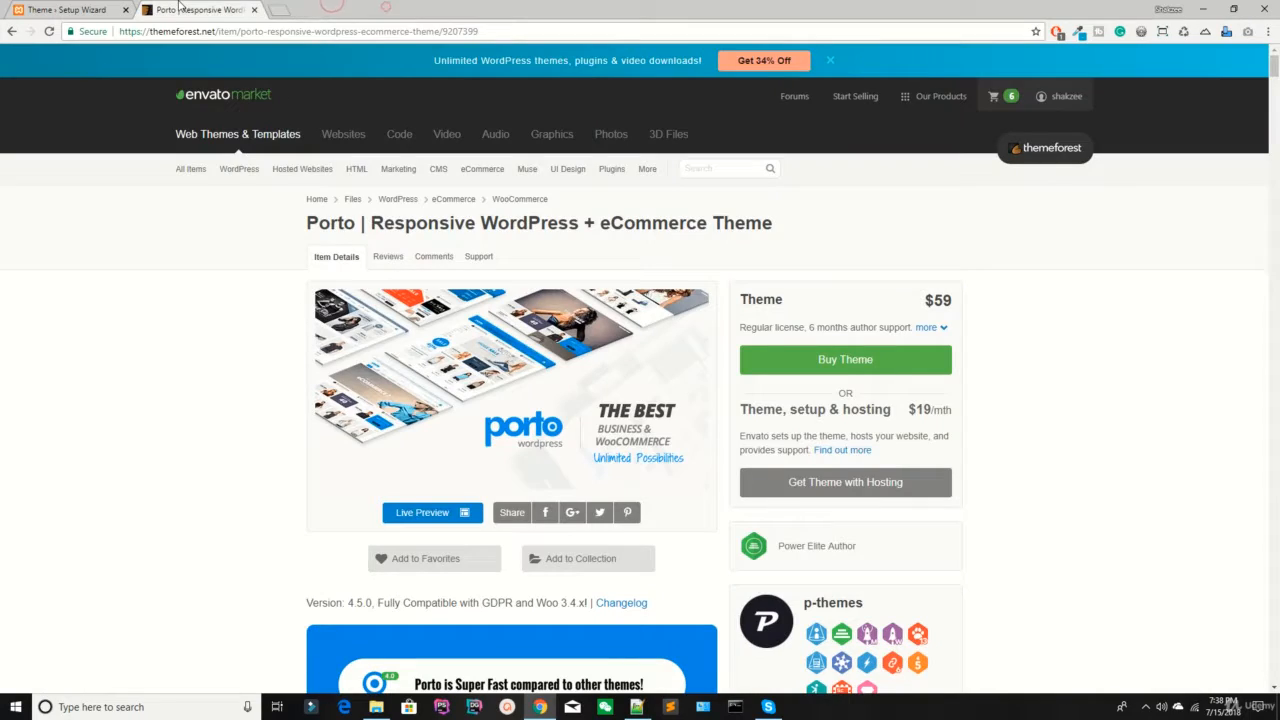
{"action": "left_click", "coordinate": [254, 10]}
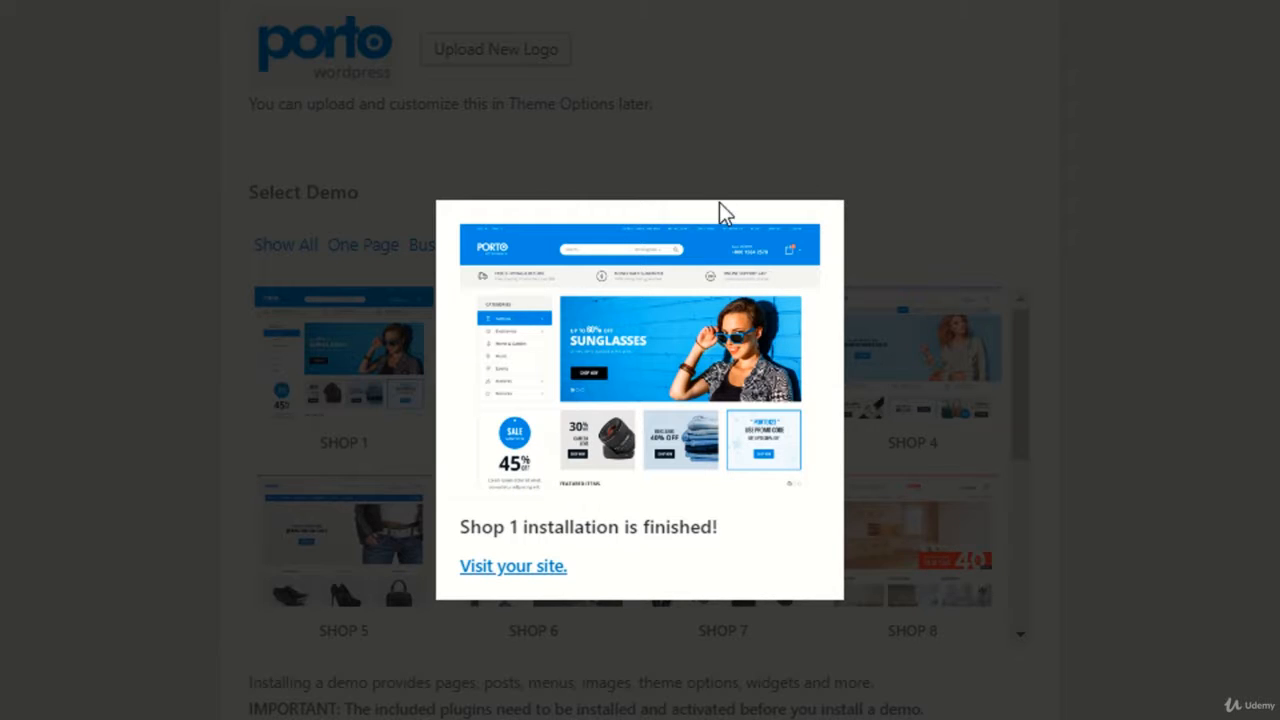
Visit the local site from the finished Shop 1 installation and review its homepage
{"action": "left_click", "coordinate": [489, 569]}
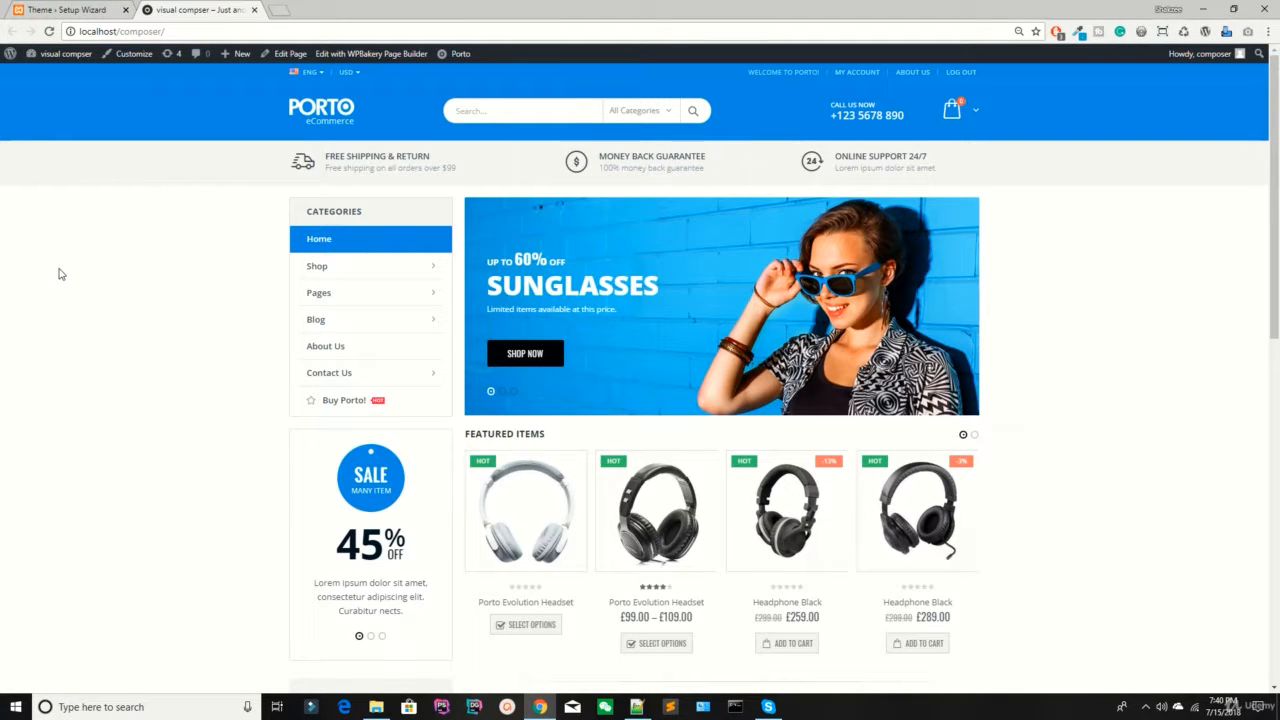
{"action": "scroll", "coordinate": [59, 274], "scroll_direction": "down", "scroll_amount": 8}
{"action": "scroll", "coordinate": [59, 274], "scroll_direction": "up", "scroll_amount": 4}
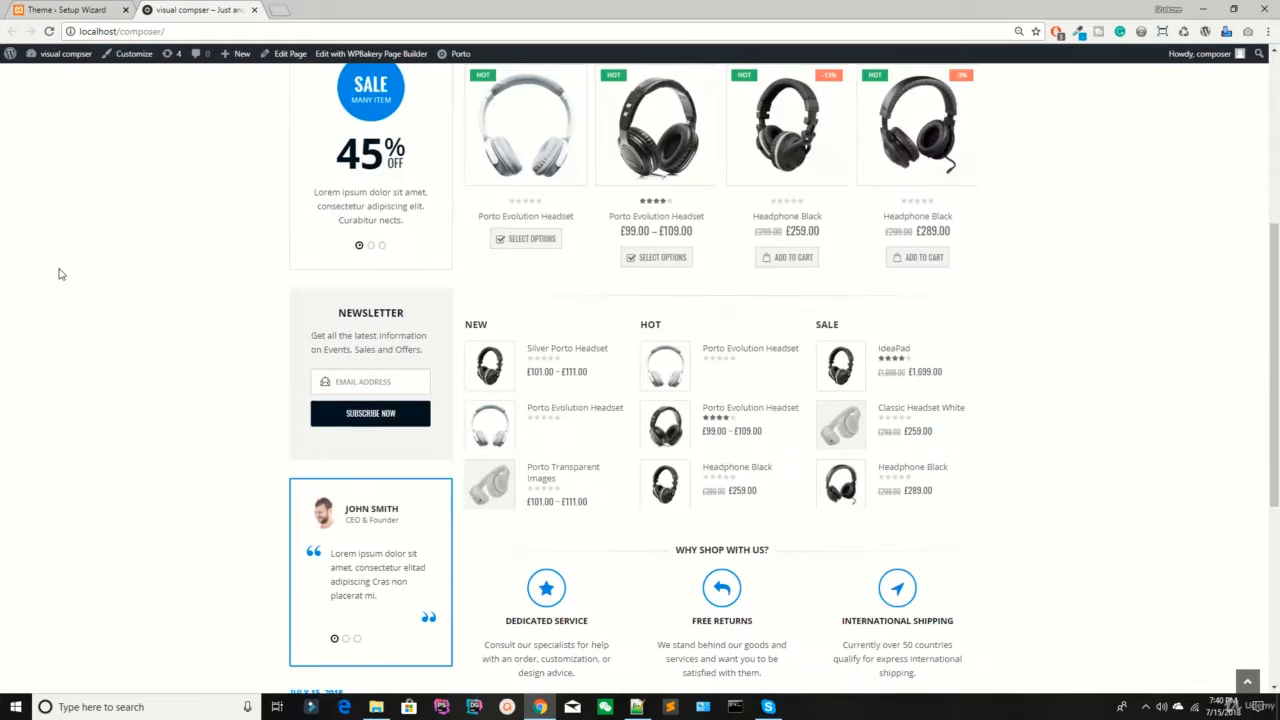
Look over the imported shop homepage again, from the banner and categories menu to the product sections
{"action": "scroll", "coordinate": [59, 274], "scroll_direction": "up", "scroll_amount": 4}
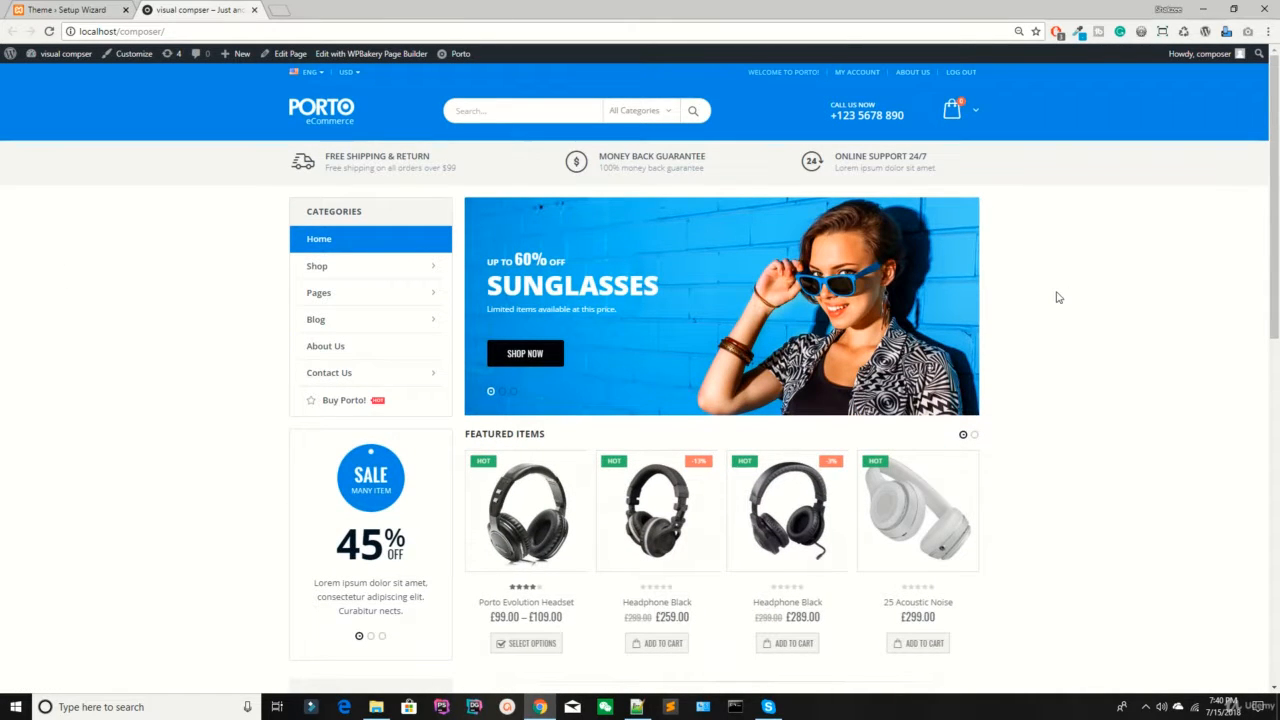
{"action": "scroll", "coordinate": [1020, 298], "scroll_direction": "down", "scroll_amount": 3}
{"action": "scroll", "coordinate": [900, 296], "scroll_direction": "up", "scroll_amount": 3}
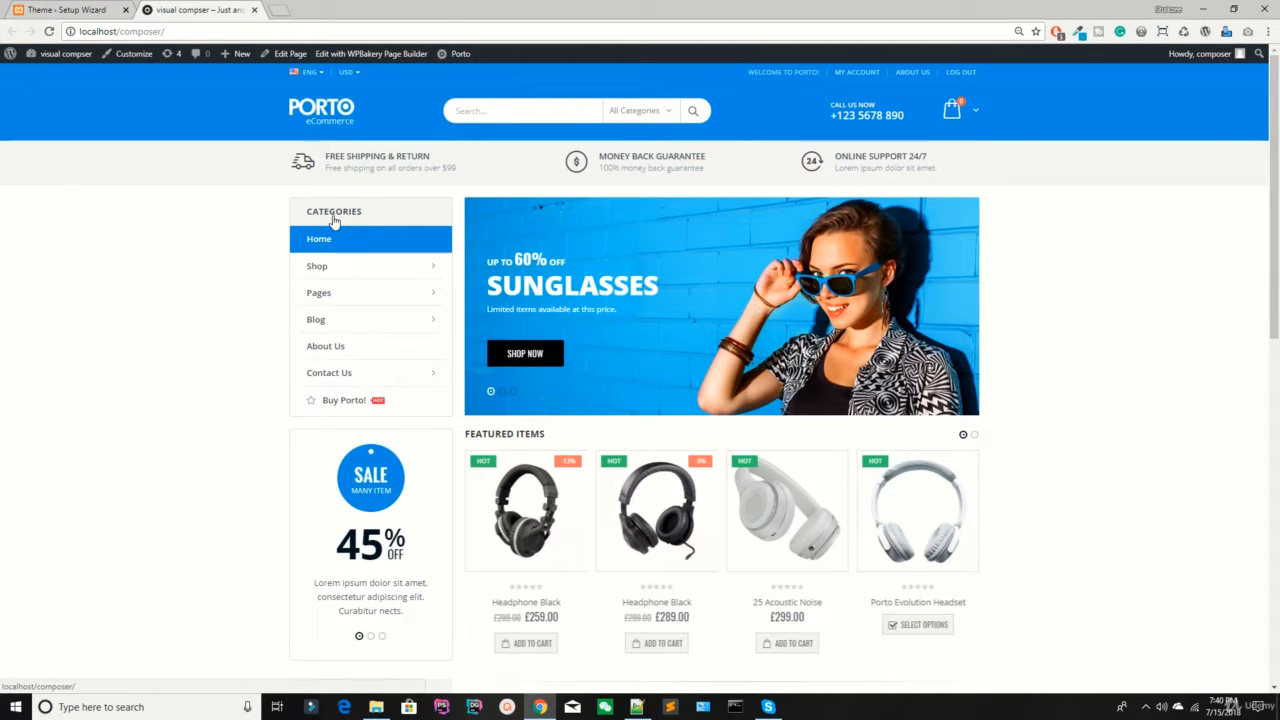
Close the finished-installation message in the setup wizard, load localhost/composer/ in that tab and go to the WordPress dashboard
{"action": "left_click", "coordinate": [68, 9]}
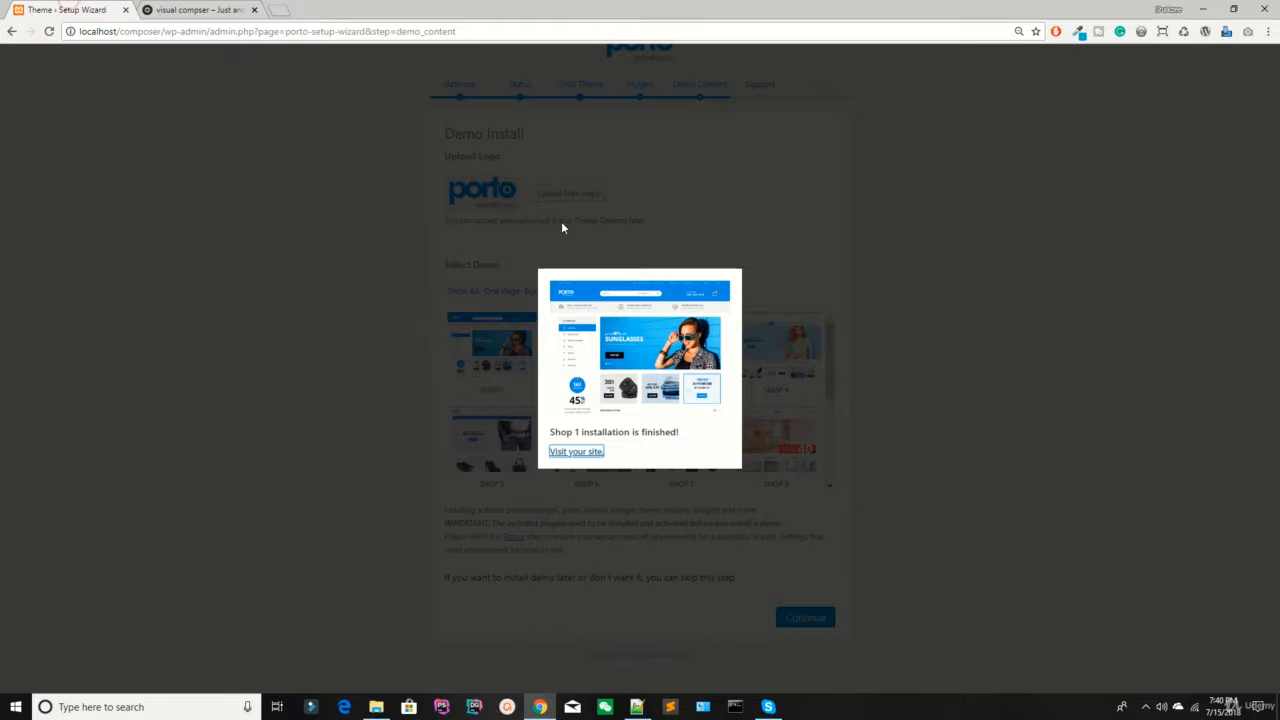
{"action": "left_click", "coordinate": [485, 280]}
{"action": "left_click_drag", "start_coordinate": [165, 31], "coordinate": [655, 30]}
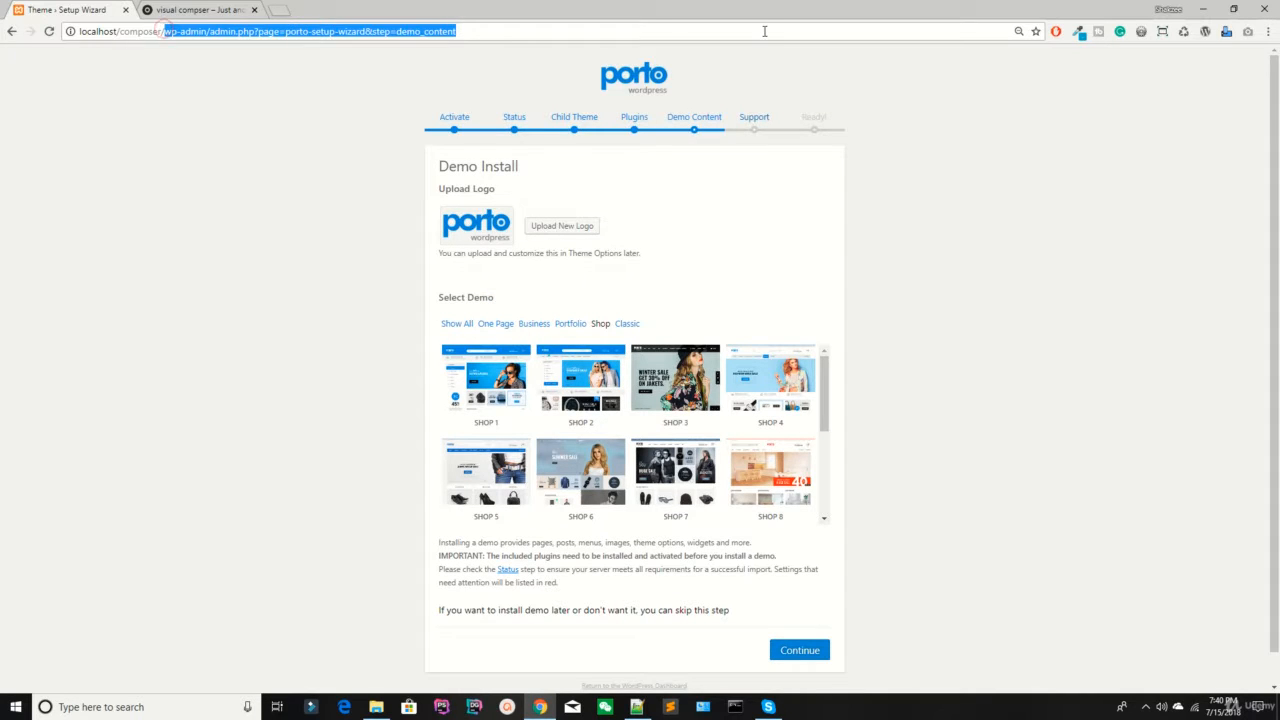
{"action": "key", "text": "BackSpace"}
{"action": "key", "text": "Return"}
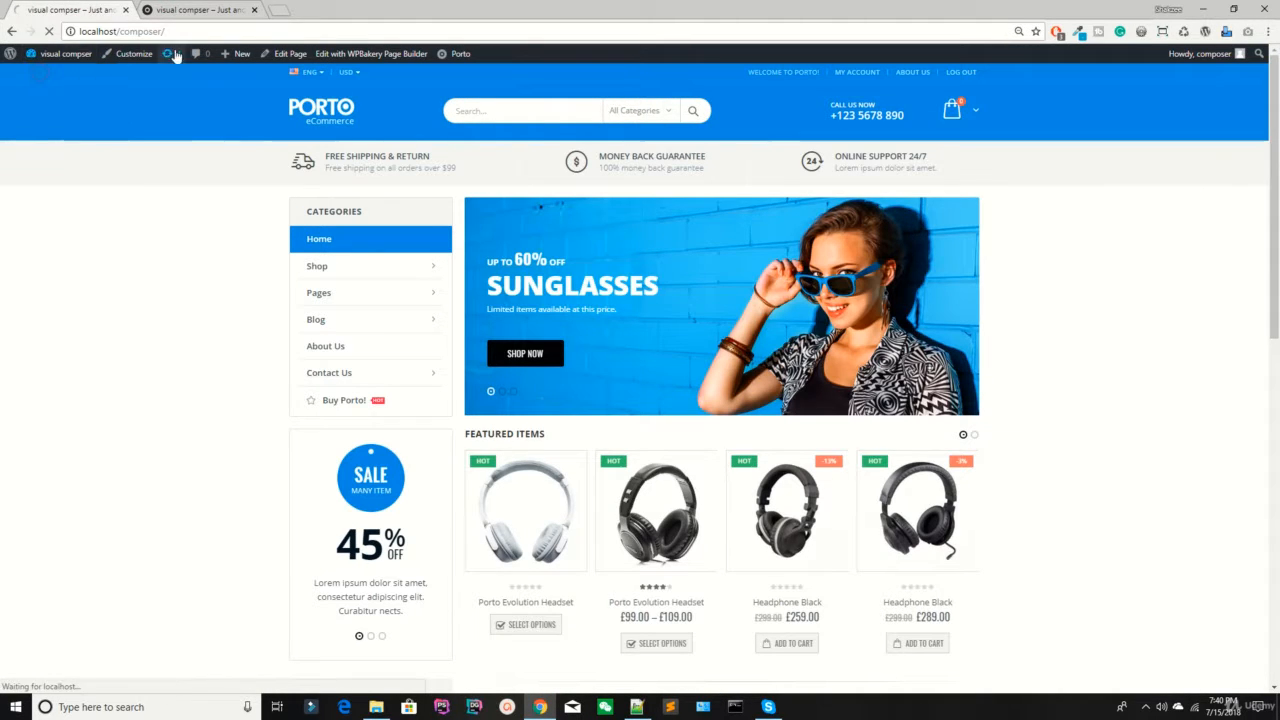
{"action": "left_click", "coordinate": [62, 53]}
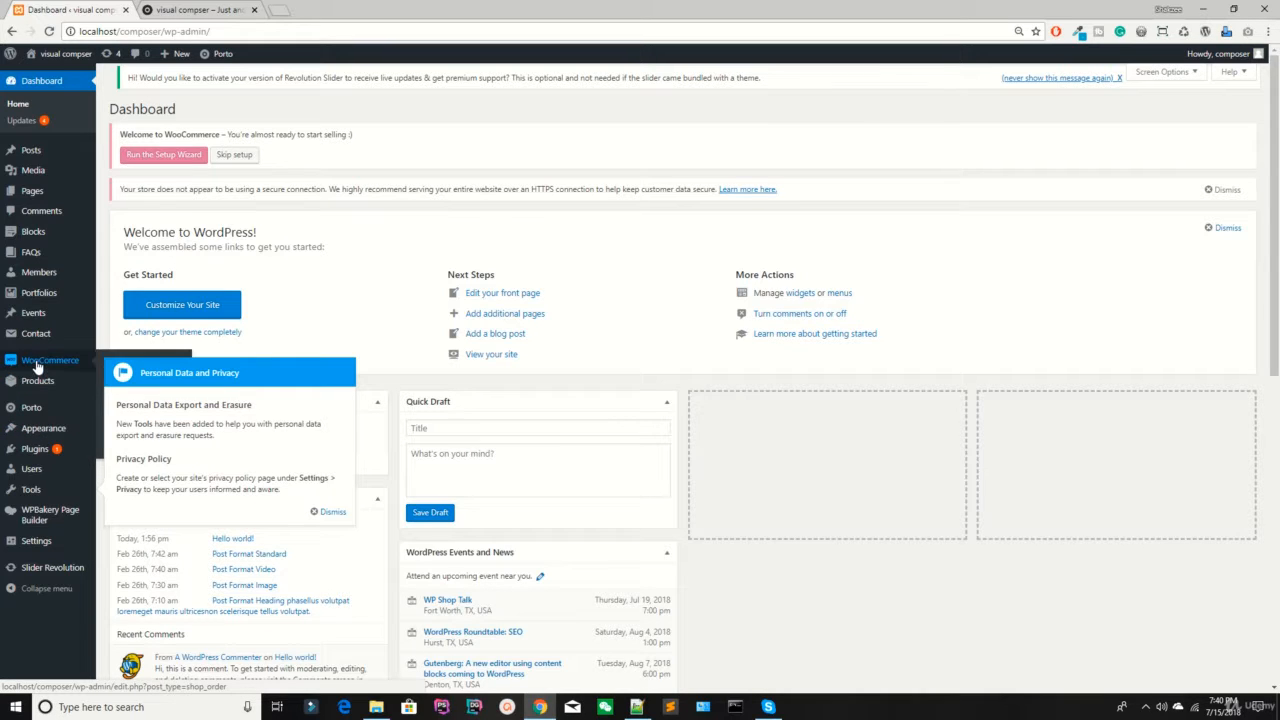
Dismiss the Personal Data and Privacy notice and open the product categories page to review the imported categories
{"action": "left_click", "coordinate": [330, 511]}
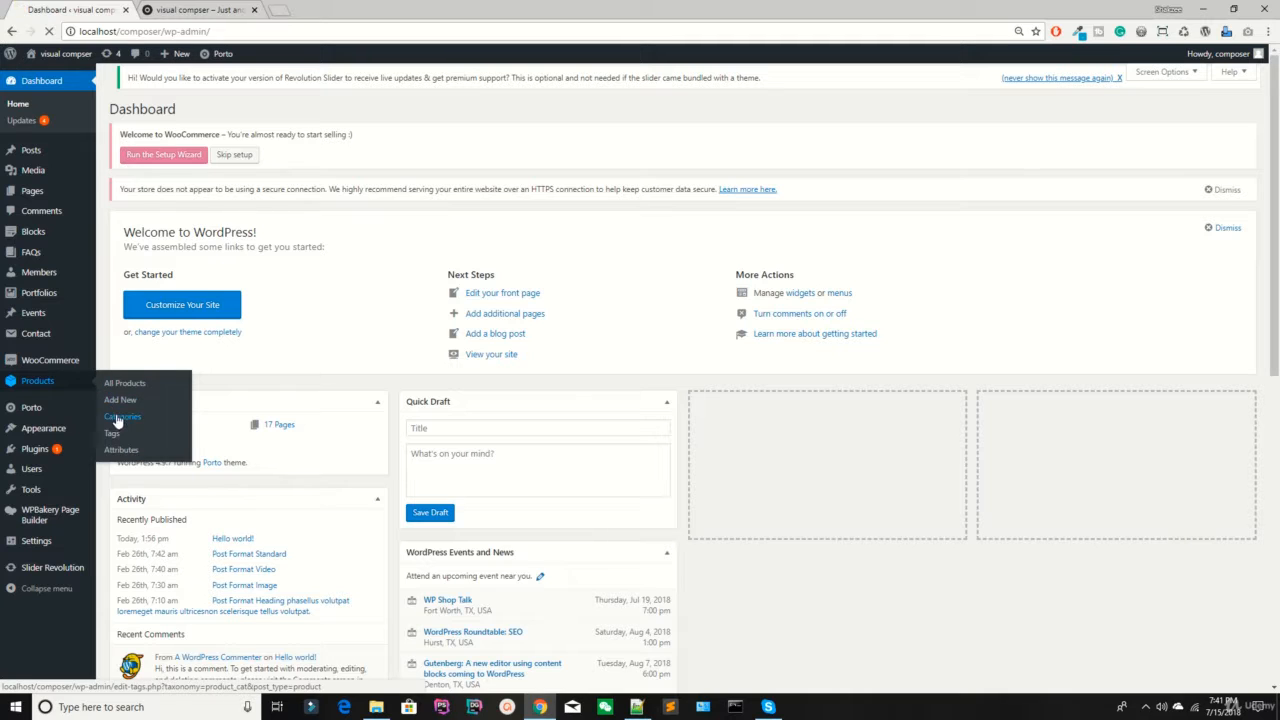
{"action": "left_click", "coordinate": [117, 415]}
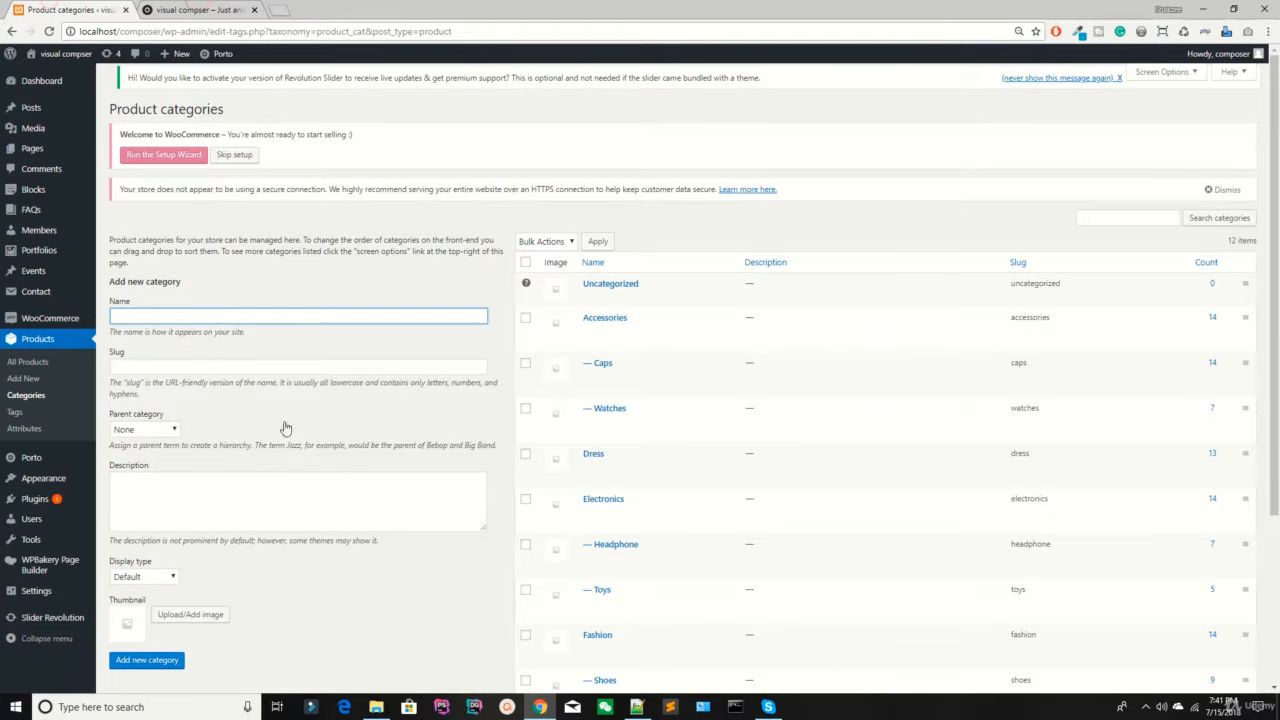
{"action": "scroll", "coordinate": [689, 466], "scroll_direction": "down", "scroll_amount": 3}
{"action": "scroll", "coordinate": [689, 466], "scroll_direction": "up", "scroll_amount": 3}
Compare the product categories and available admin sections with the content shown on the shop homepage
{"action": "left_click", "coordinate": [233, 5]}
{"action": "left_click", "coordinate": [65, 9]}
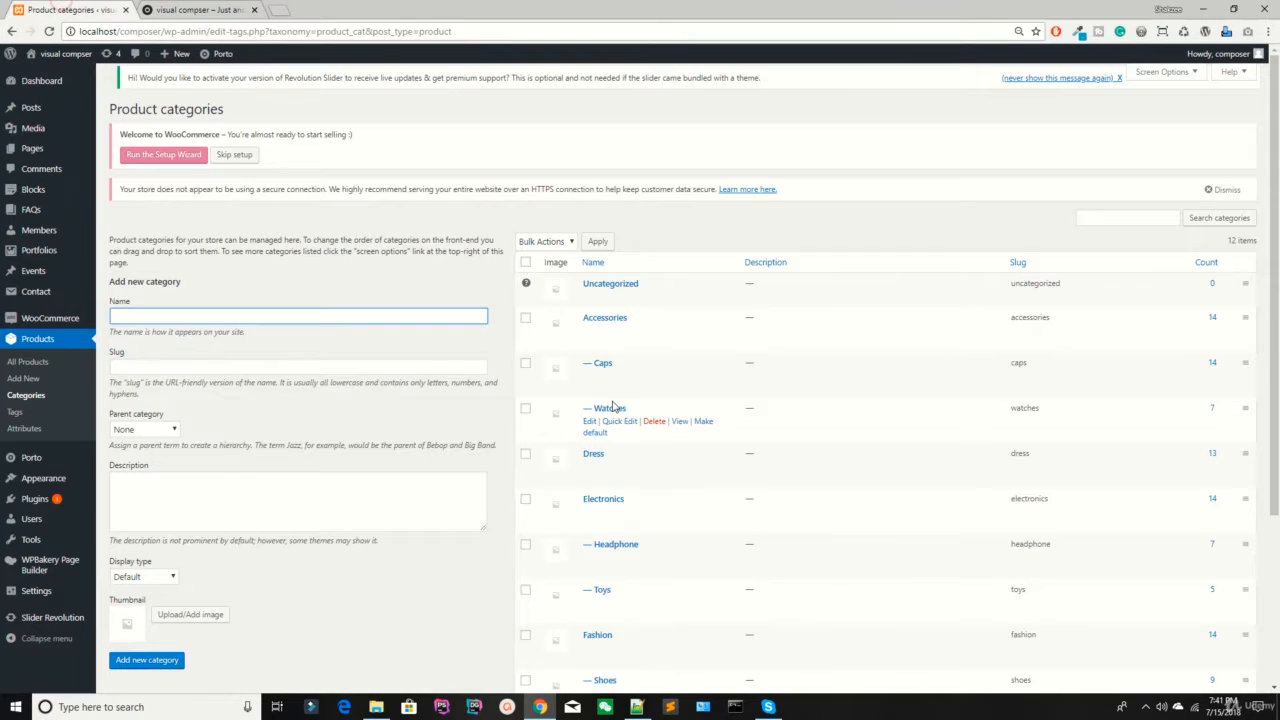
{"action": "scroll", "coordinate": [713, 381], "scroll_direction": "down", "scroll_amount": 3}
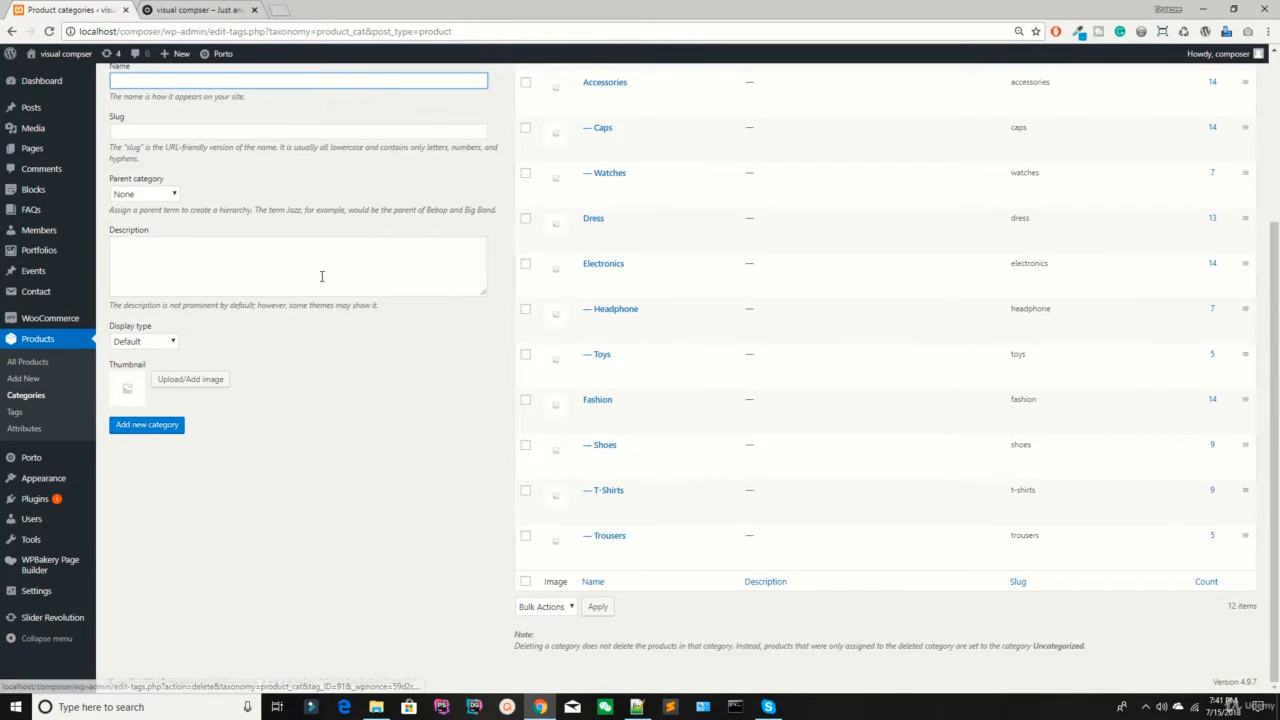
{"action": "left_click", "coordinate": [168, 6]}
{"action": "mouse_move", "coordinate": [331, 264]}
{"action": "scroll", "coordinate": [1149, 290], "scroll_direction": "down", "scroll_amount": 6}
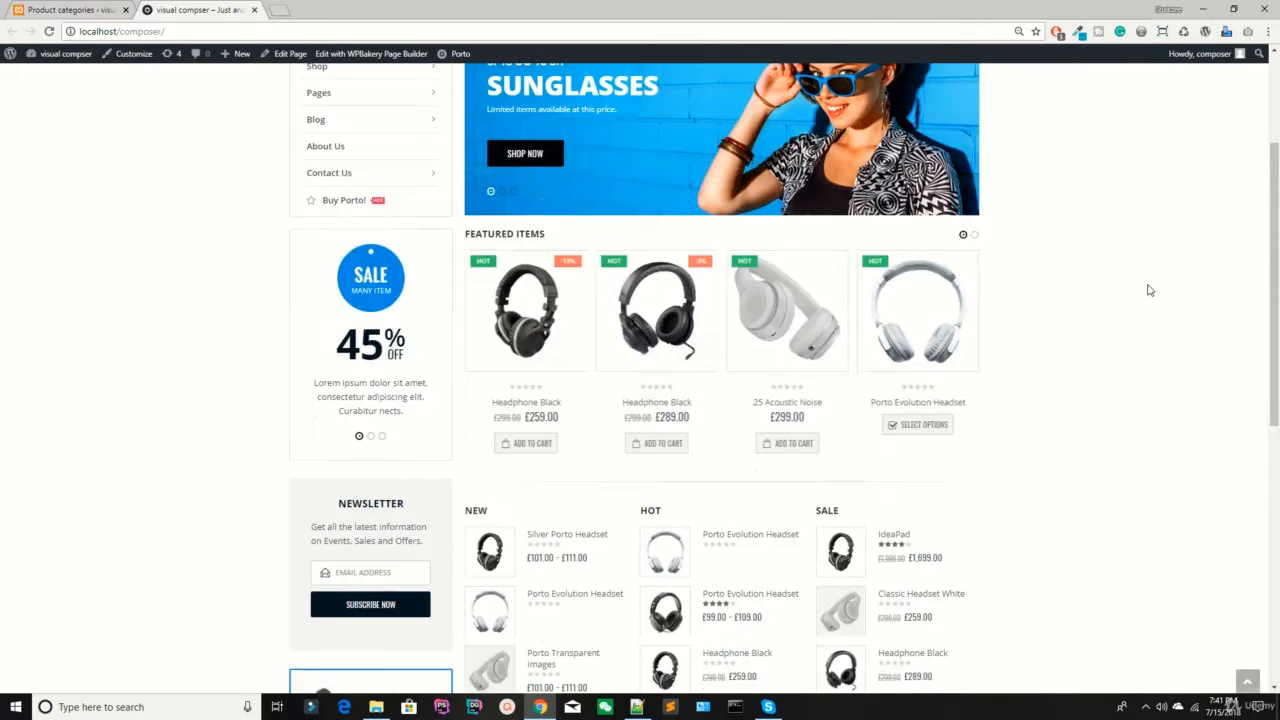
{"action": "scroll", "coordinate": [1149, 290], "scroll_direction": "up", "scroll_amount": 8}
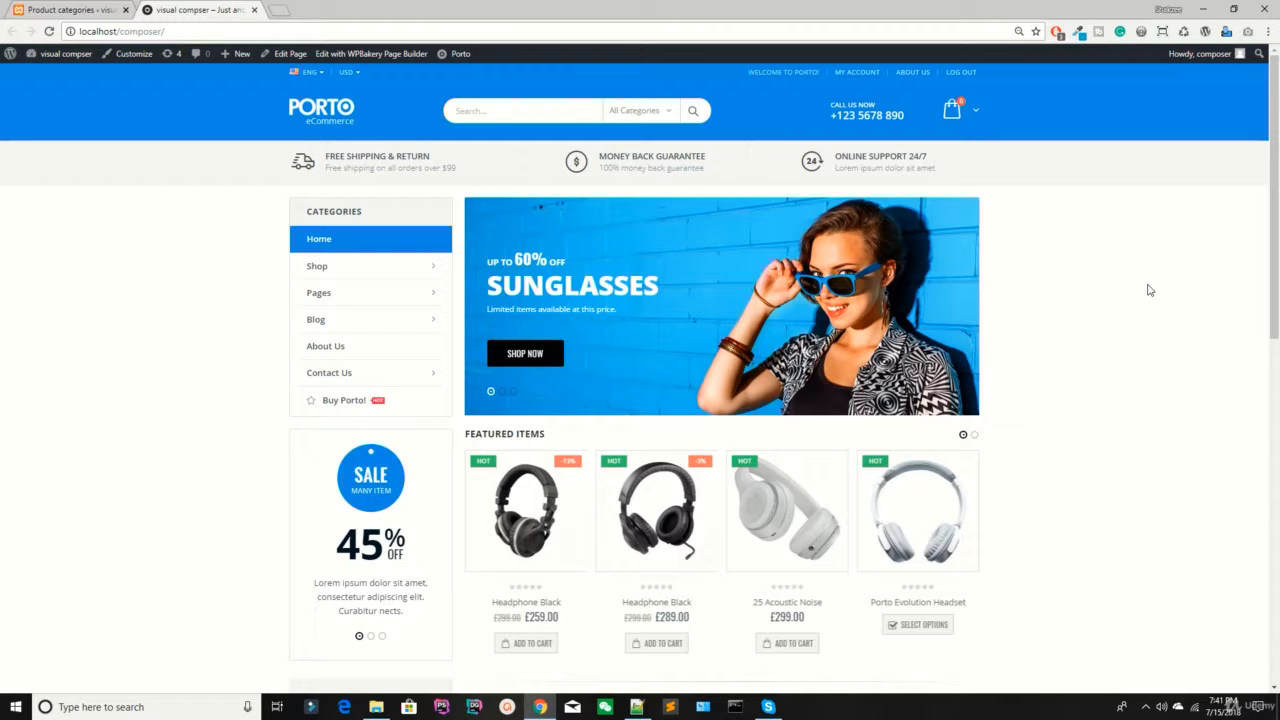
{"action": "left_click", "coordinate": [55, 8]}
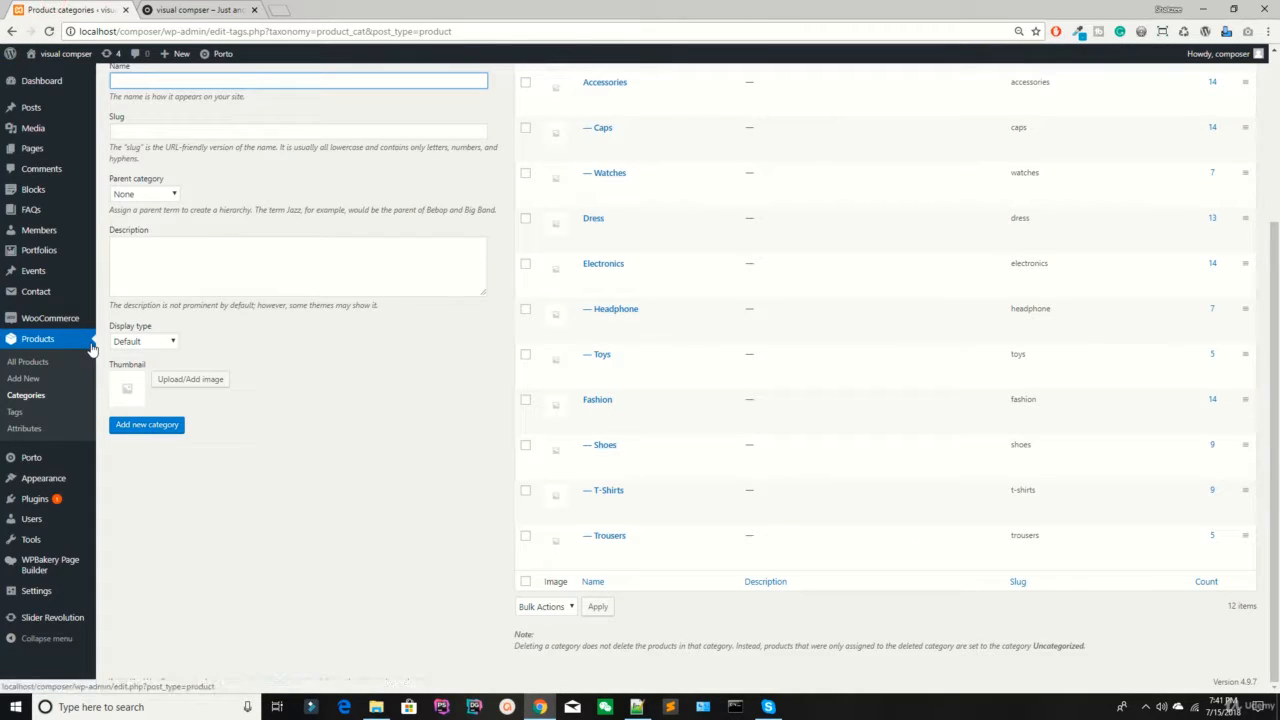
{"action": "mouse_move", "coordinate": [35, 571]}
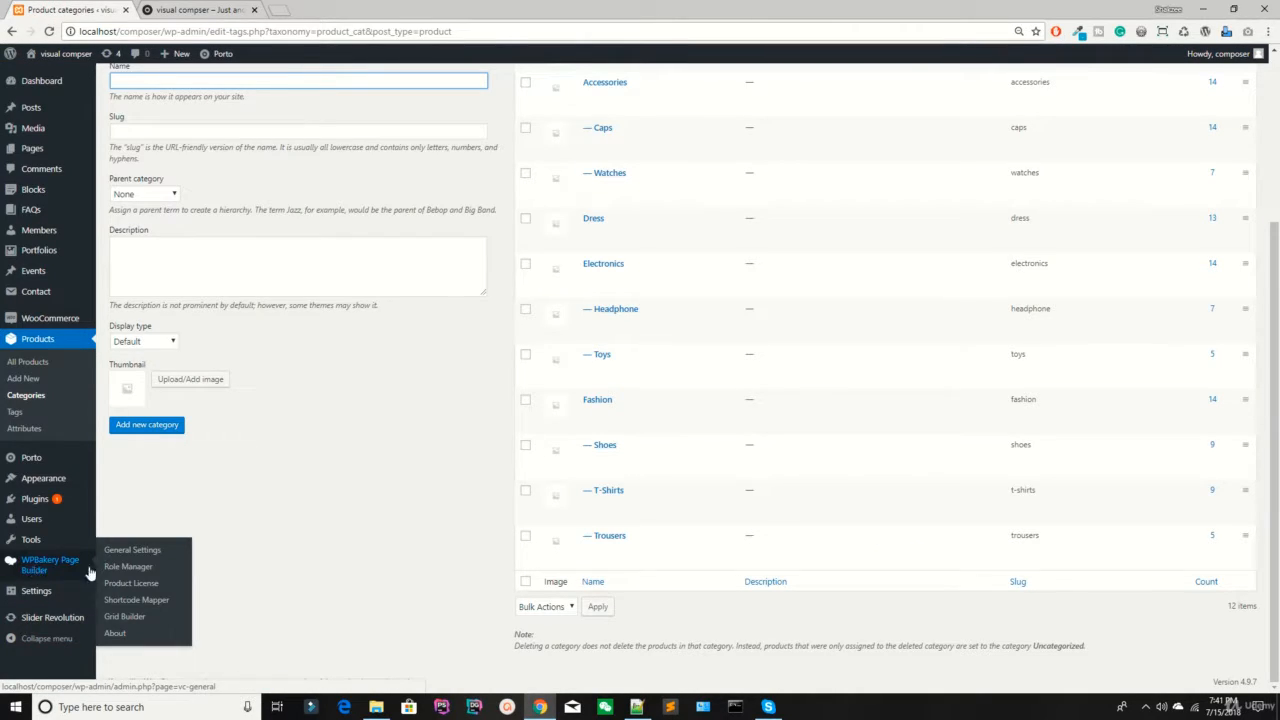
{"action": "scroll", "coordinate": [440, 499], "scroll_direction": "up", "scroll_amount": 5}
{"action": "left_click", "coordinate": [195, 9]}
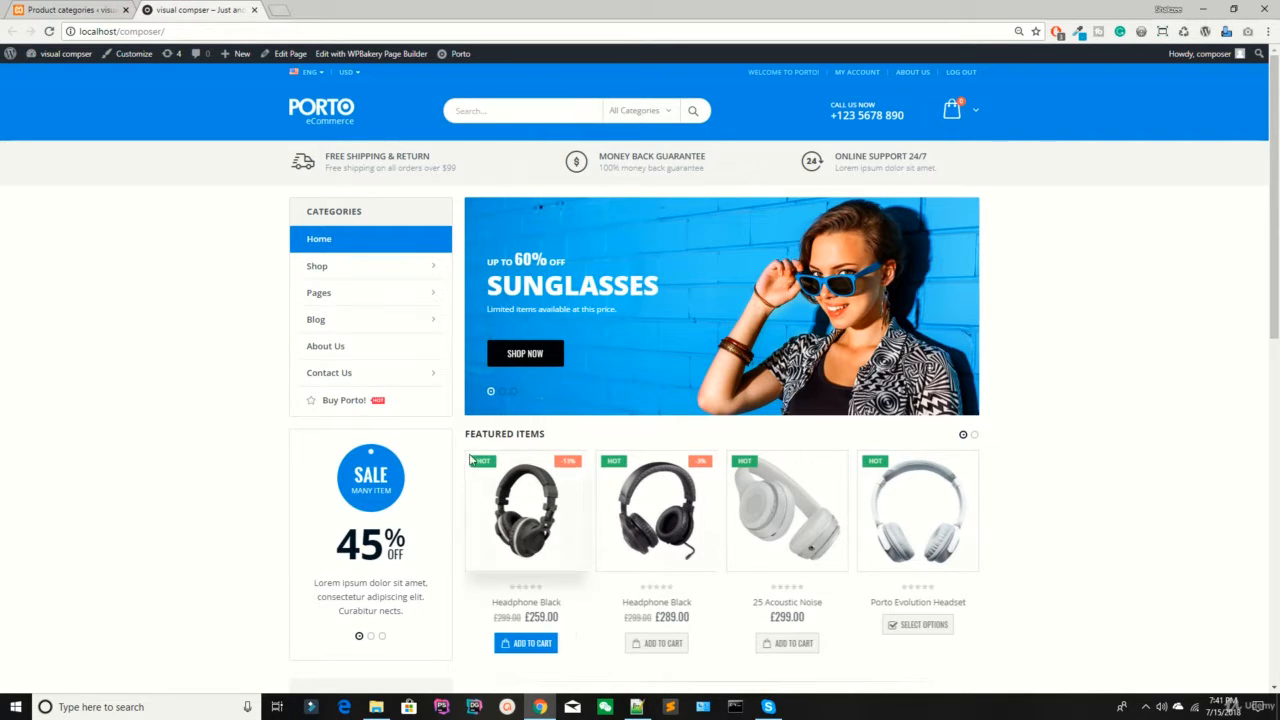
Open the Reading settings to check which page is assigned as the site's homepage
{"action": "left_click", "coordinate": [45, 9]}
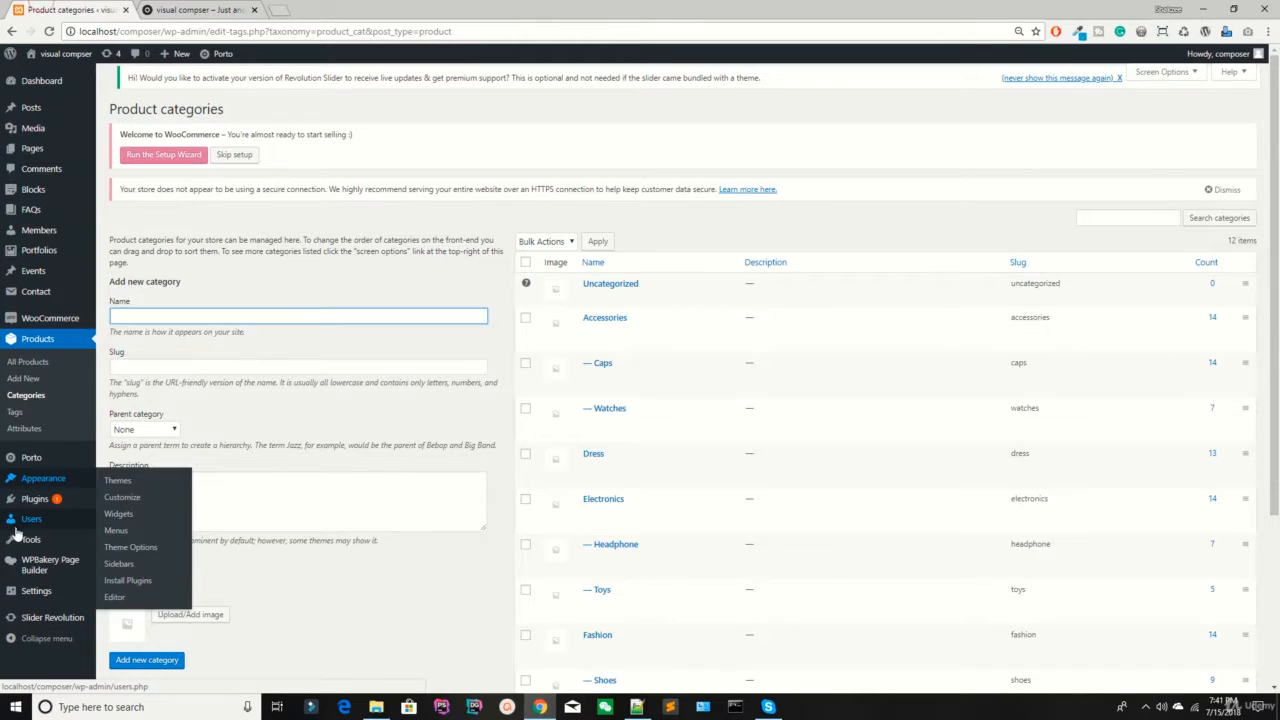
{"action": "mouse_move", "coordinate": [27, 547]}
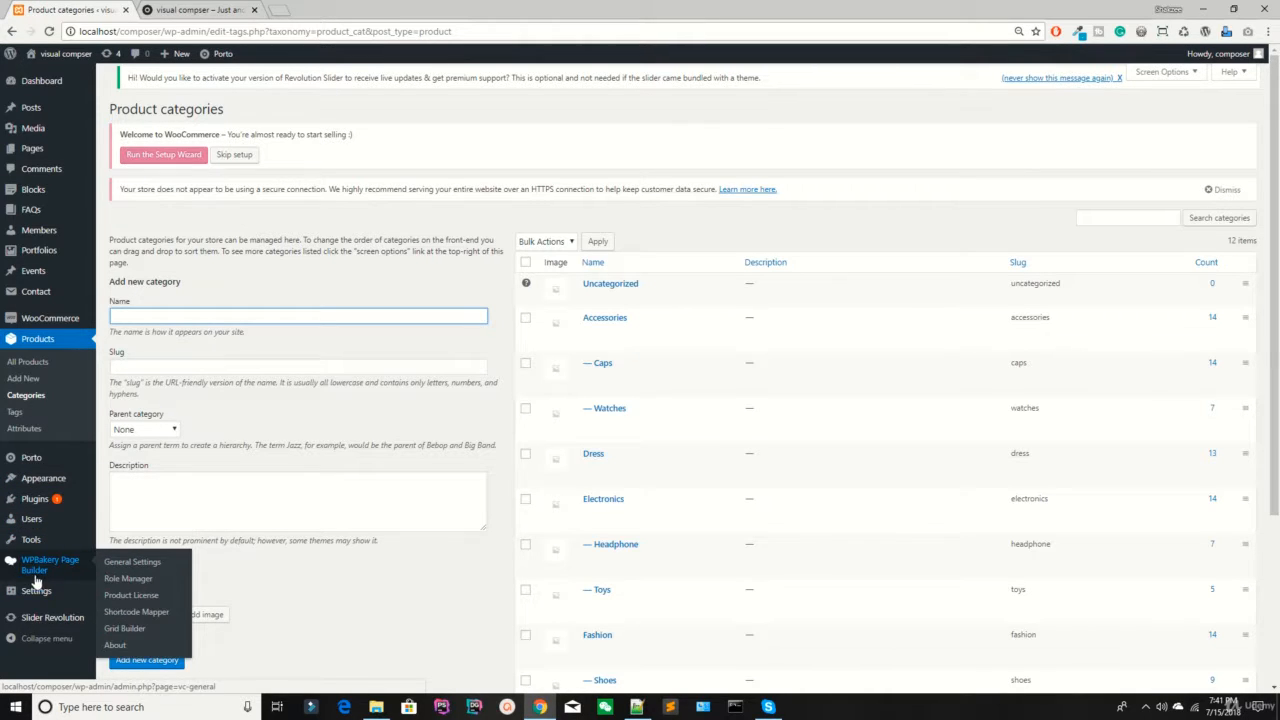
{"action": "mouse_move", "coordinate": [36, 591]}
{"action": "scroll", "coordinate": [121, 593], "scroll_direction": "down", "scroll_amount": 1}
{"action": "left_click", "coordinate": [116, 597]}
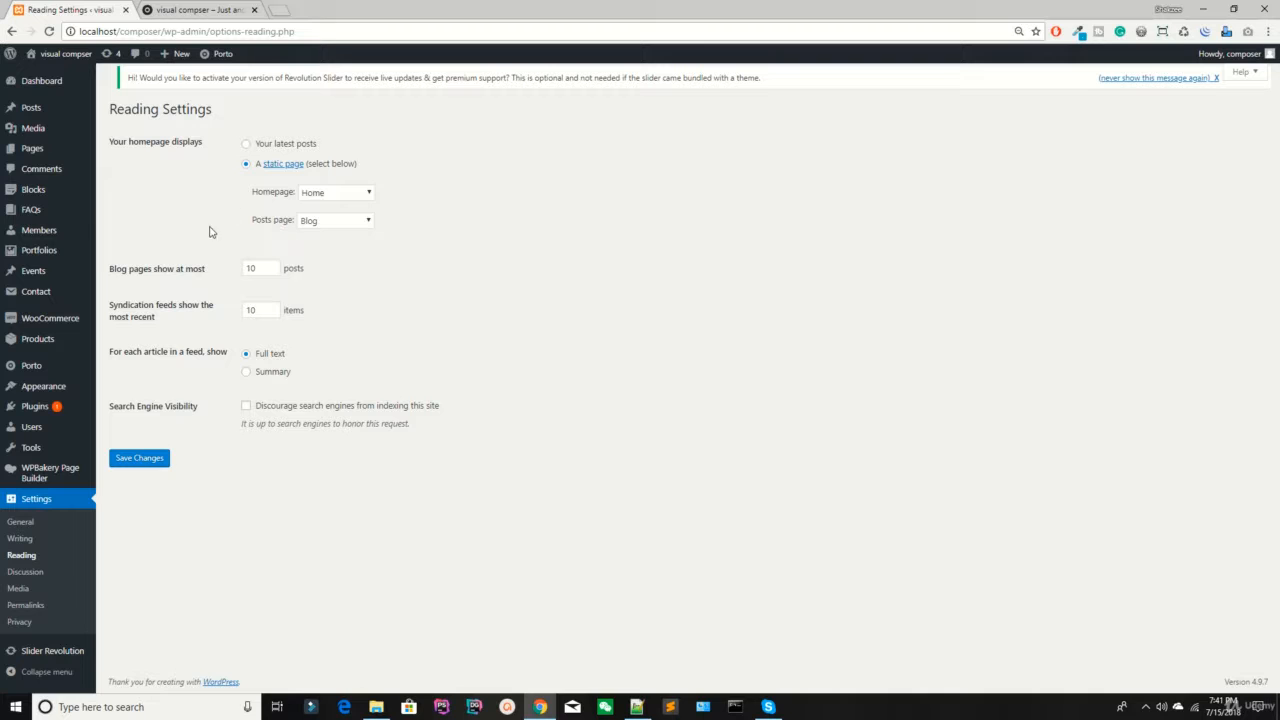
Open the list of all pages, close the stray empty browser tab and compare the list with the live homepage
{"action": "mouse_move", "coordinate": [30, 153]}
{"action": "left_click", "coordinate": [115, 150]}
{"action": "left_click", "coordinate": [278, 9]}
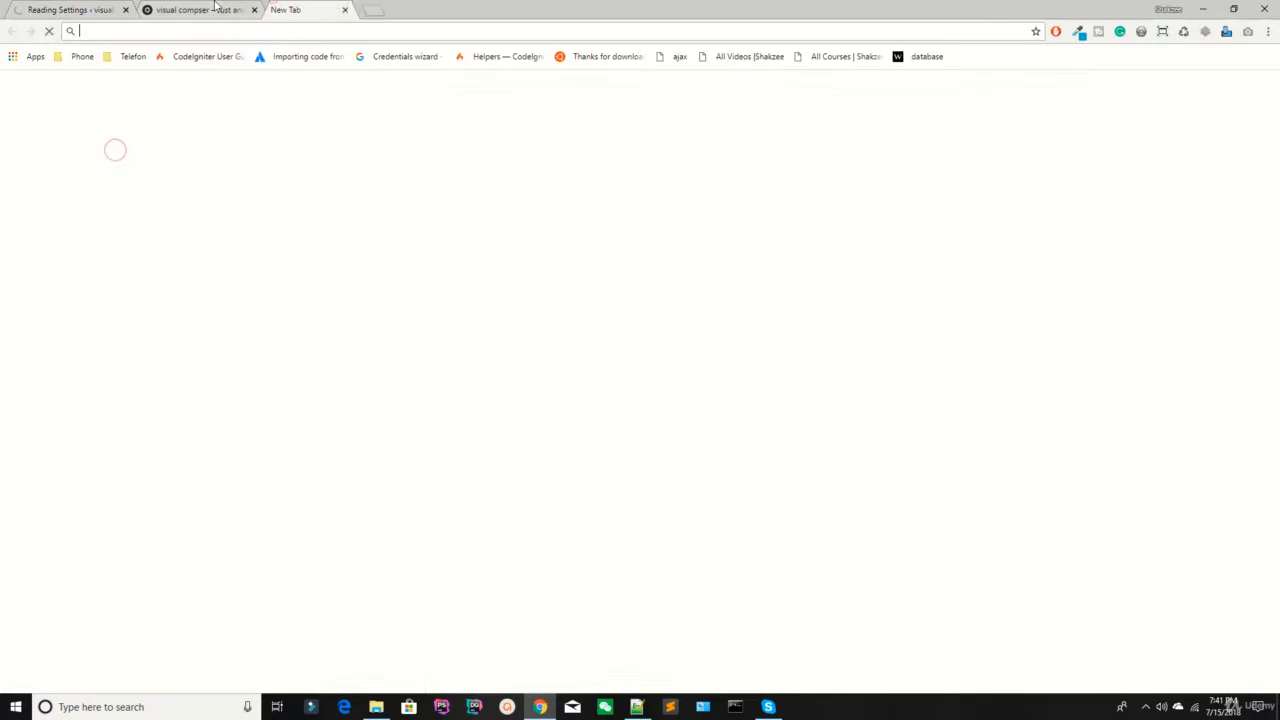
{"action": "left_click", "coordinate": [345, 9]}
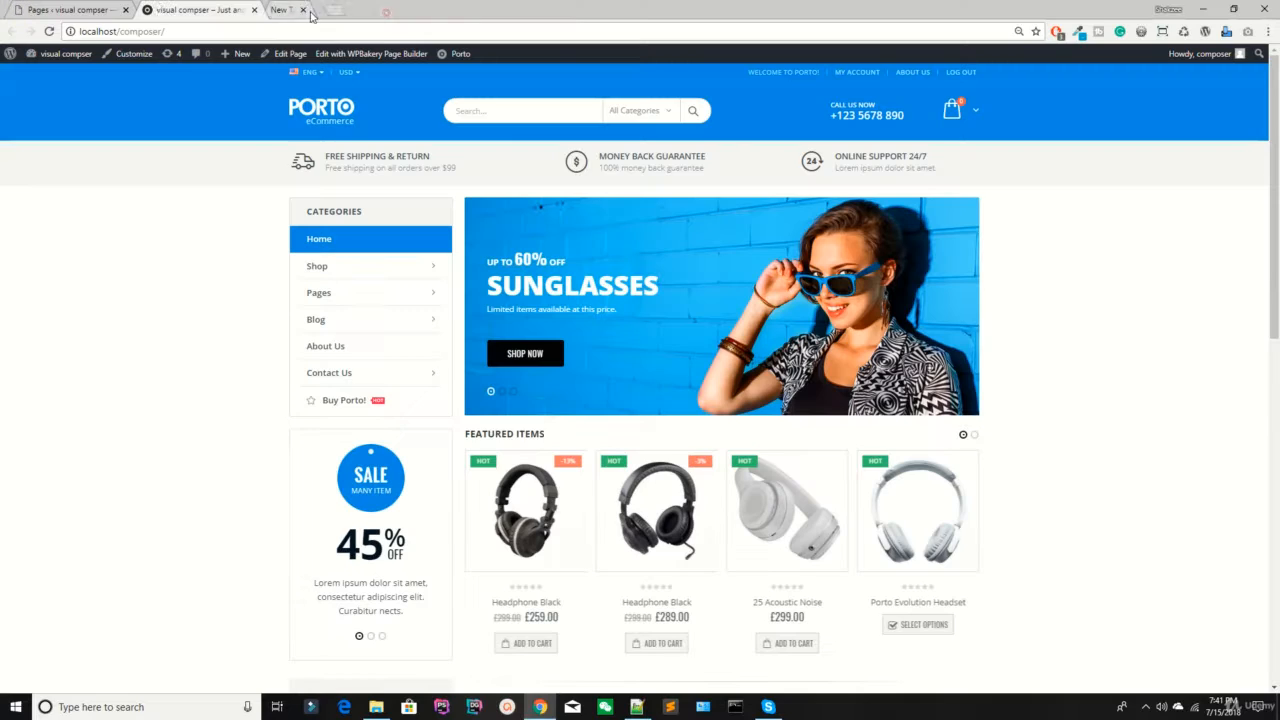
{"action": "left_click", "coordinate": [48, 9]}
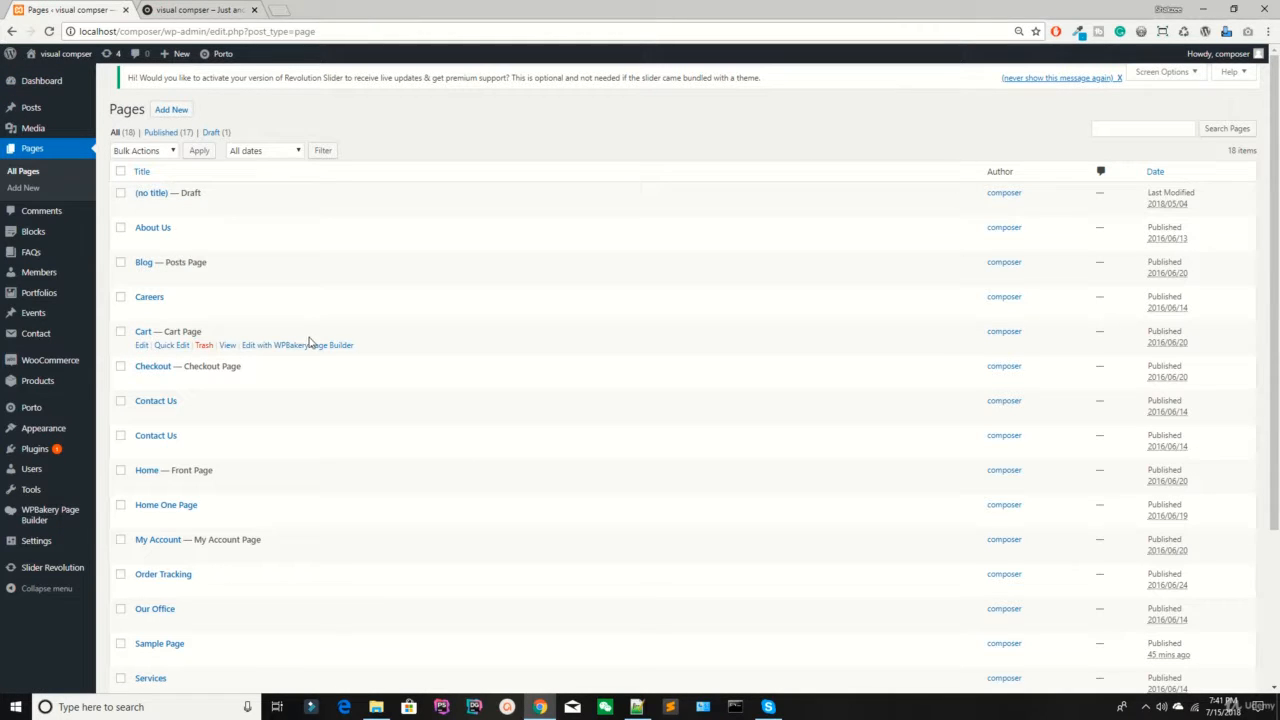
{"action": "key", "text": "ctrl+Tab"}
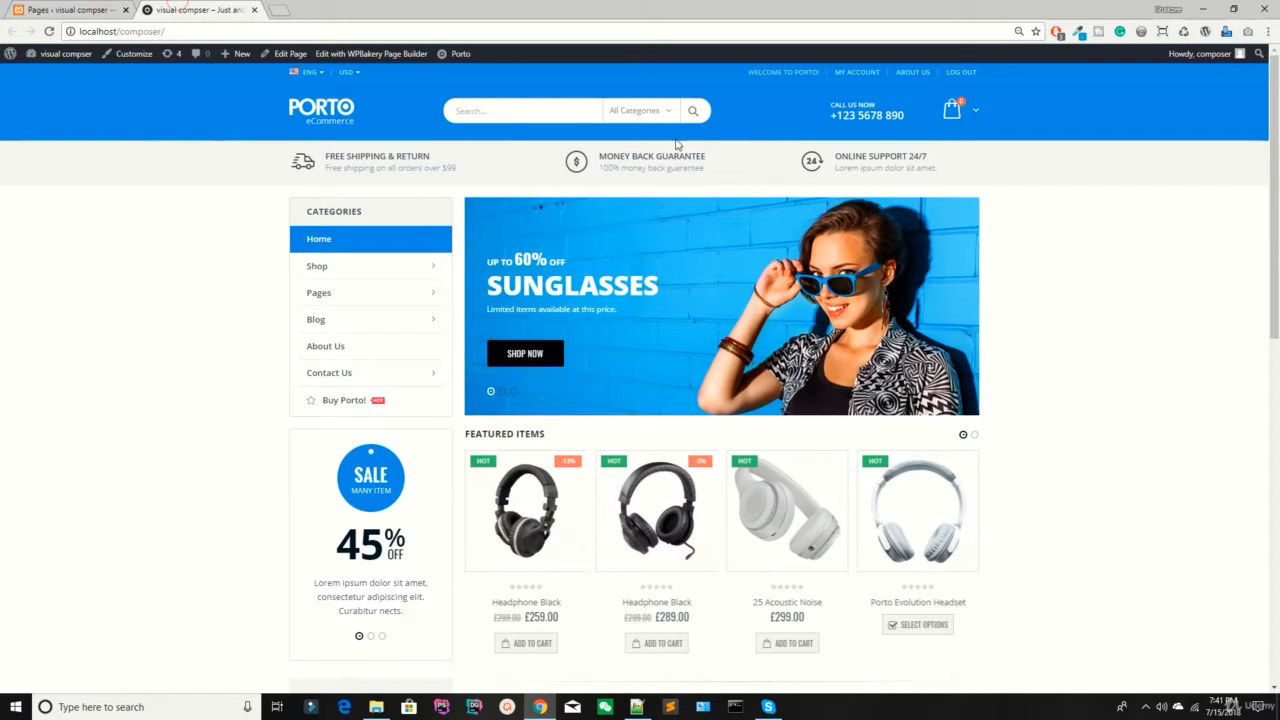
{"action": "key", "text": "ctrl+Tab"}
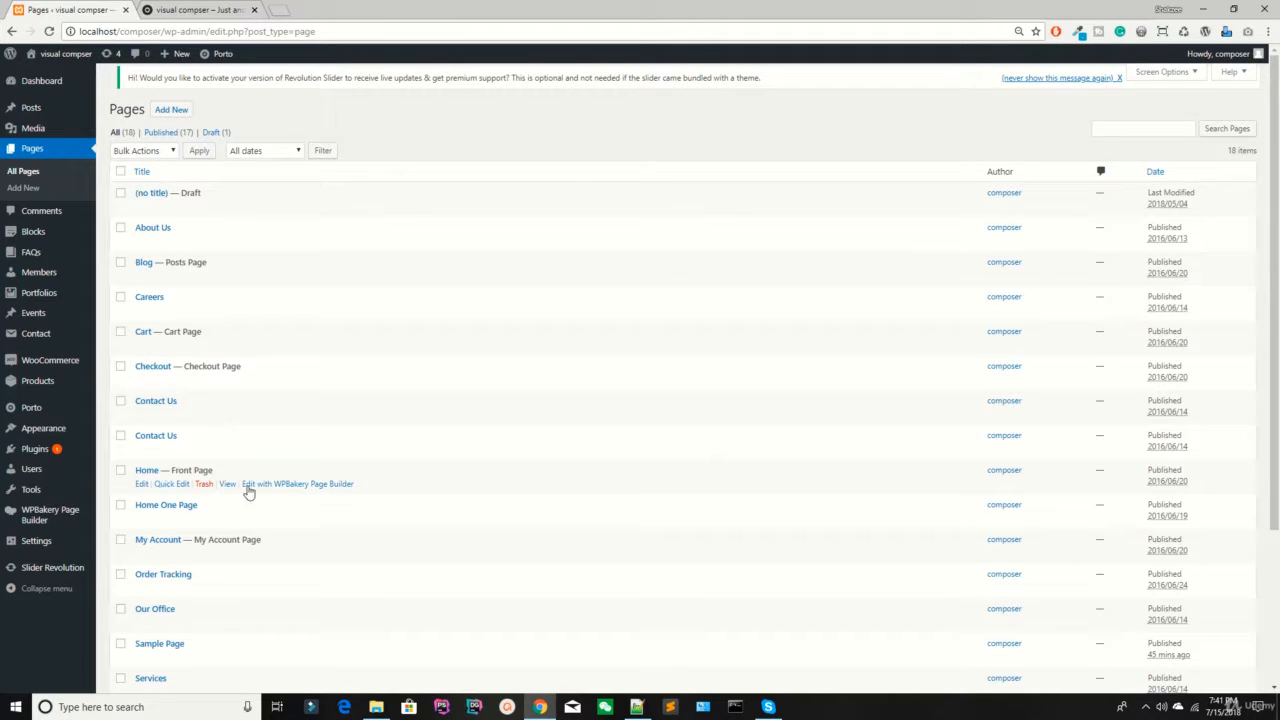
Open the Home front page for editing with WPBakery Page Builder and move its browser tab after the site tab
{"action": "scroll", "coordinate": [150, 445], "scroll_direction": "down", "scroll_amount": 3}
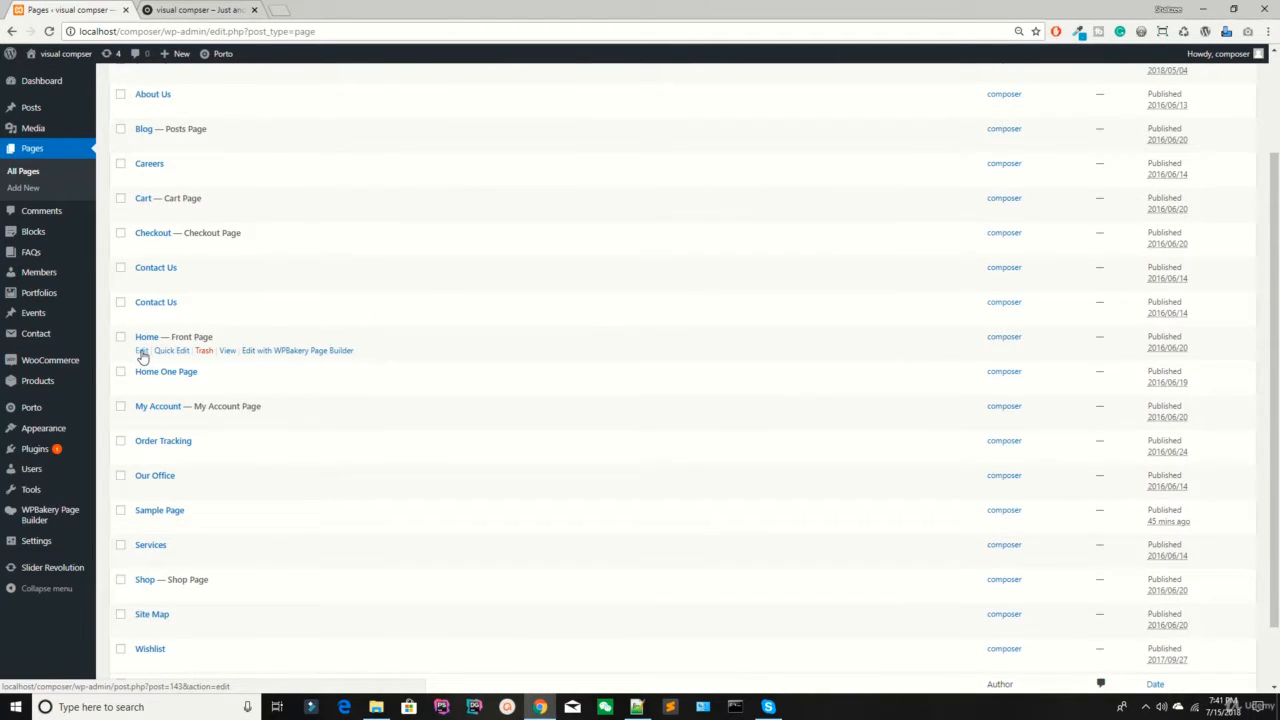
{"action": "left_click", "coordinate": [285, 355]}
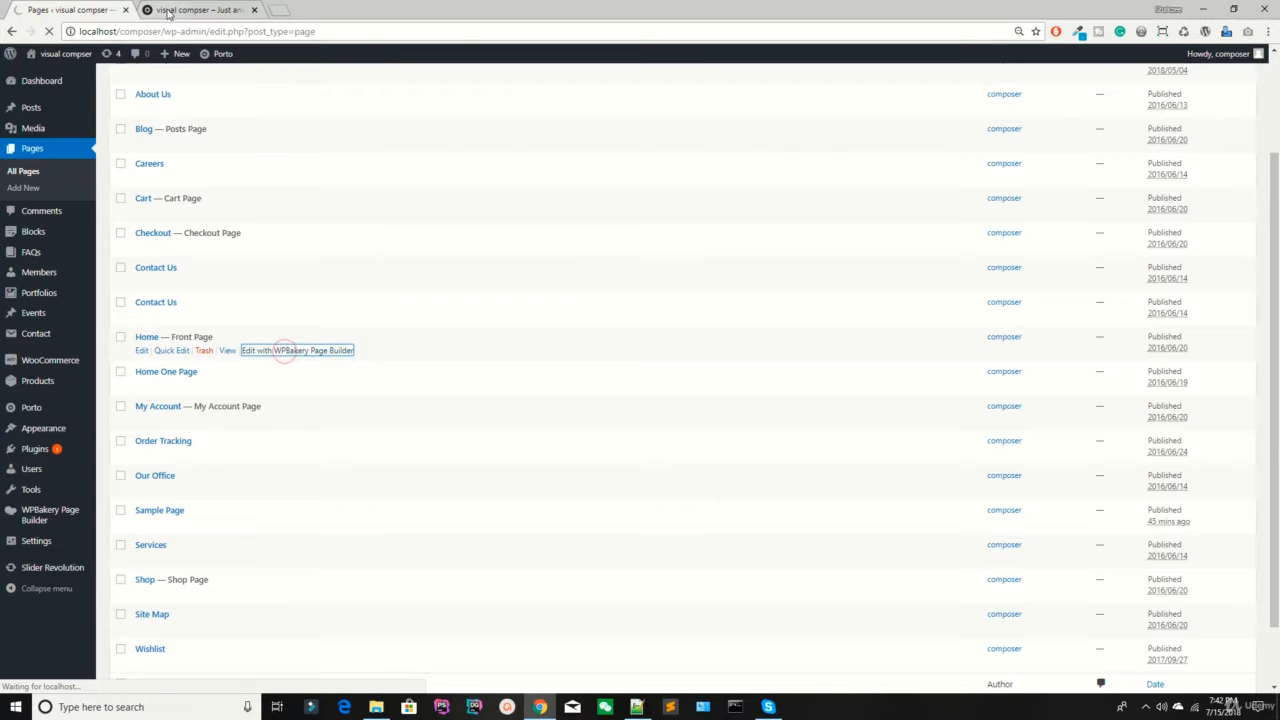
{"action": "left_click_drag", "start_coordinate": [72, 5], "coordinate": [224, 35]}
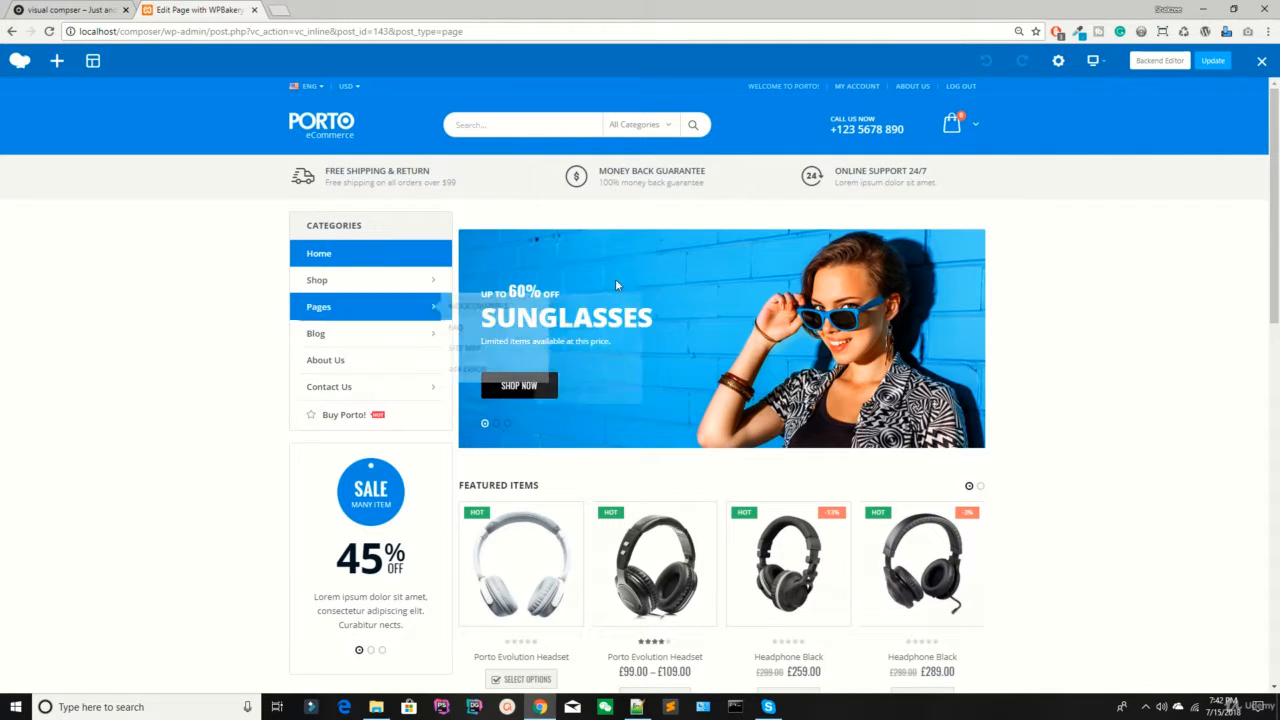
Examine the editable rows, columns and elements of the Home page in the frontend editor
{"action": "scroll", "coordinate": [556, 365], "scroll_direction": "down", "scroll_amount": 3}
{"action": "scroll", "coordinate": [520, 350], "scroll_direction": "up", "scroll_amount": 3}
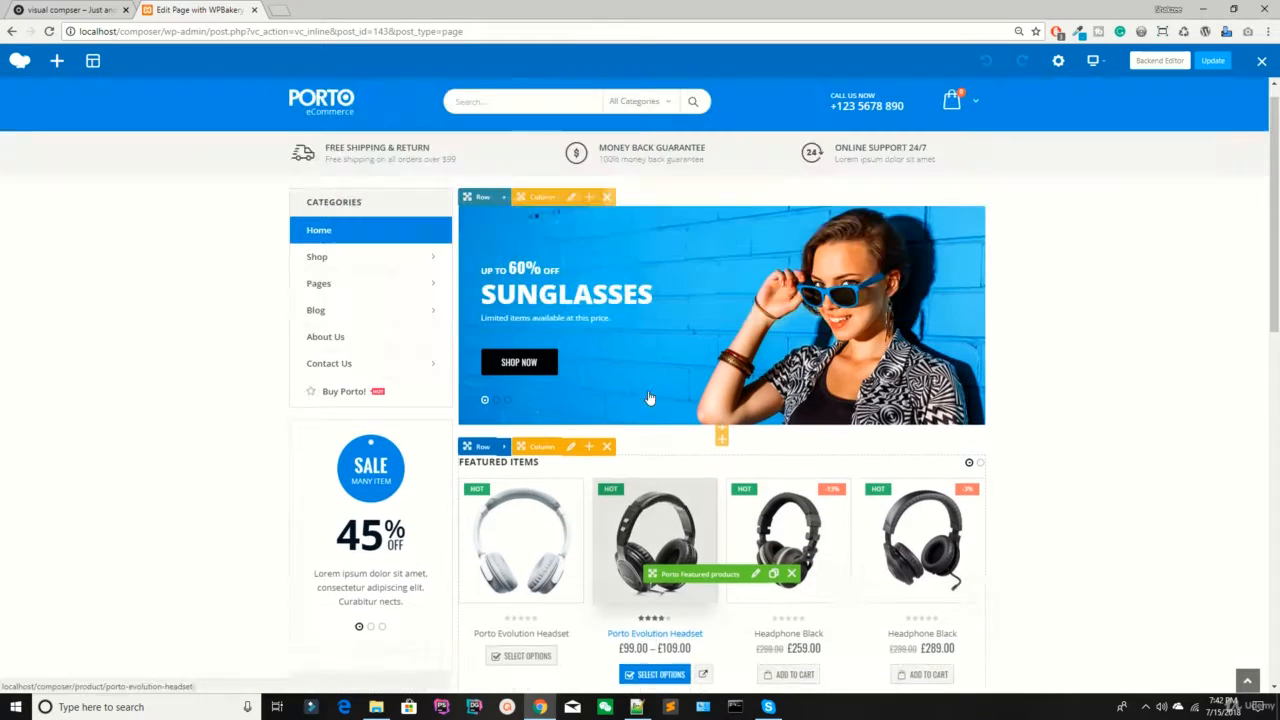
{"action": "scroll", "coordinate": [467, 341], "scroll_direction": "down", "scroll_amount": 3}
{"action": "scroll", "coordinate": [590, 394], "scroll_direction": "down", "scroll_amount": 3}
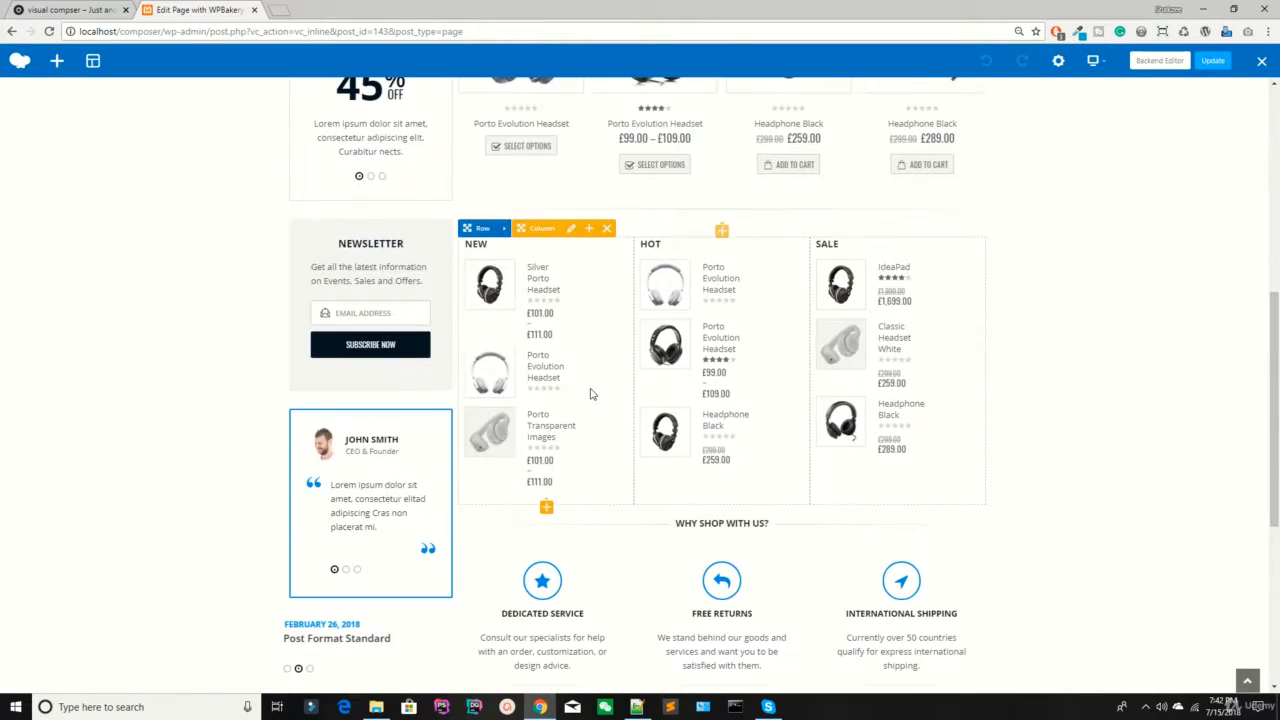
{"action": "scroll", "coordinate": [590, 394], "scroll_direction": "up", "scroll_amount": 6}
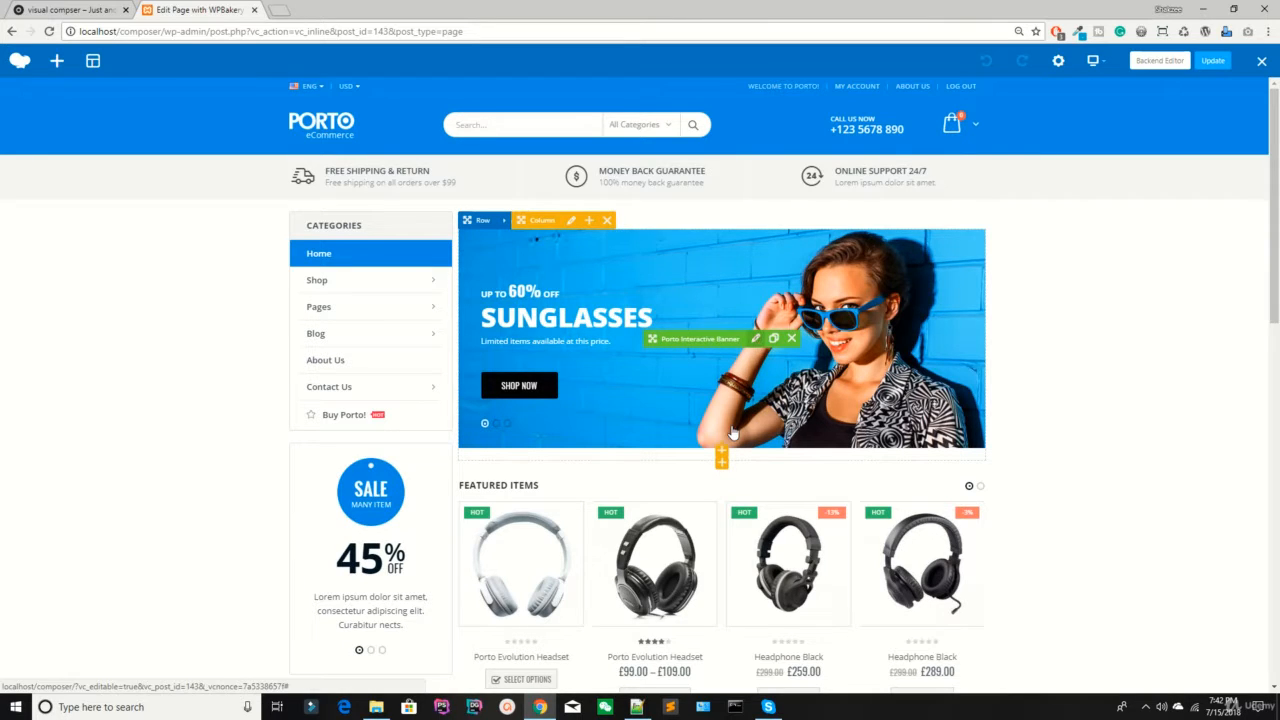
Inspect the title, description and image settings of the Sunglasses Porto Interactive Banner, and close them without saving
{"action": "left_click", "coordinate": [755, 339]}
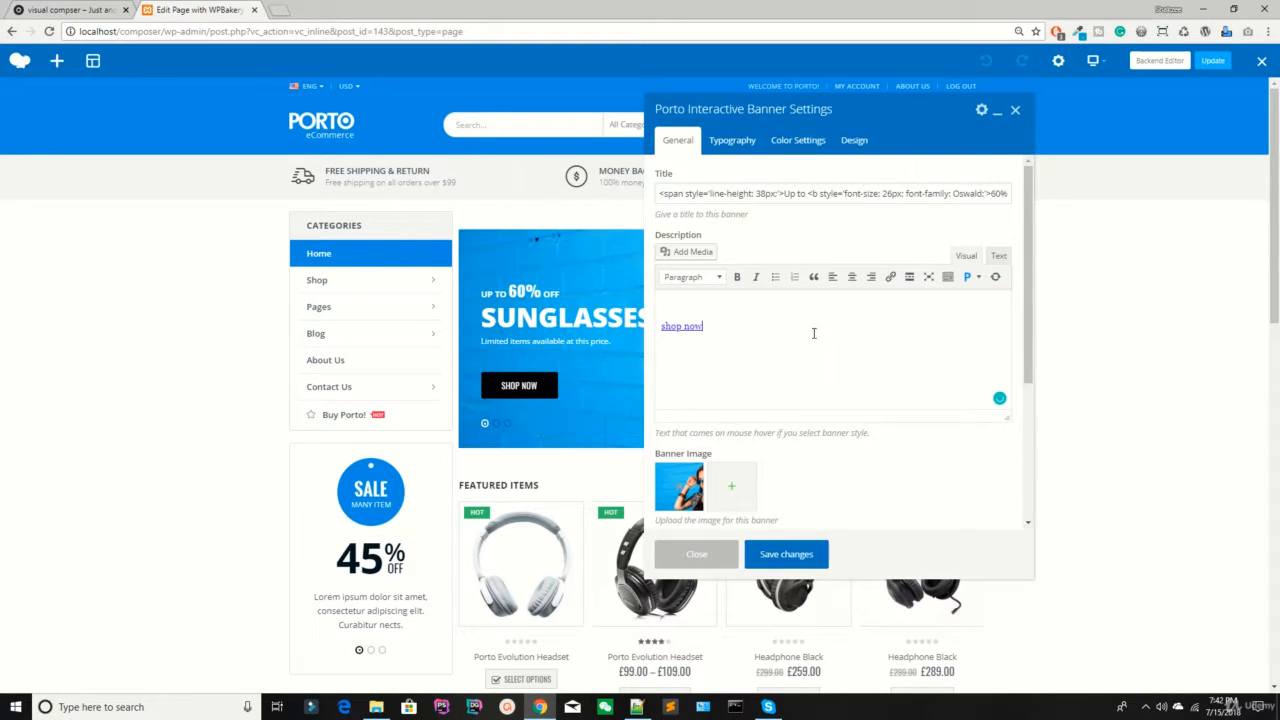
{"action": "left_click_drag", "start_coordinate": [686, 194], "coordinate": [875, 193]}
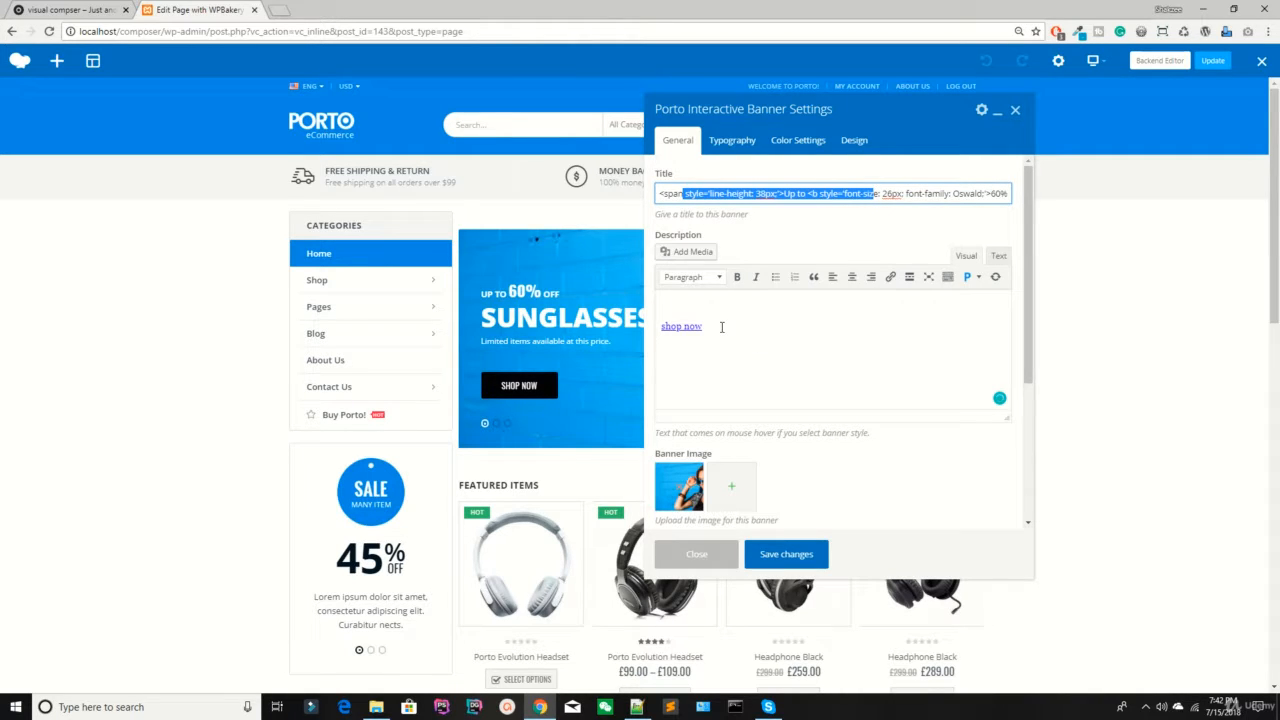
{"action": "scroll", "coordinate": [715, 470], "scroll_direction": "down", "scroll_amount": 2}
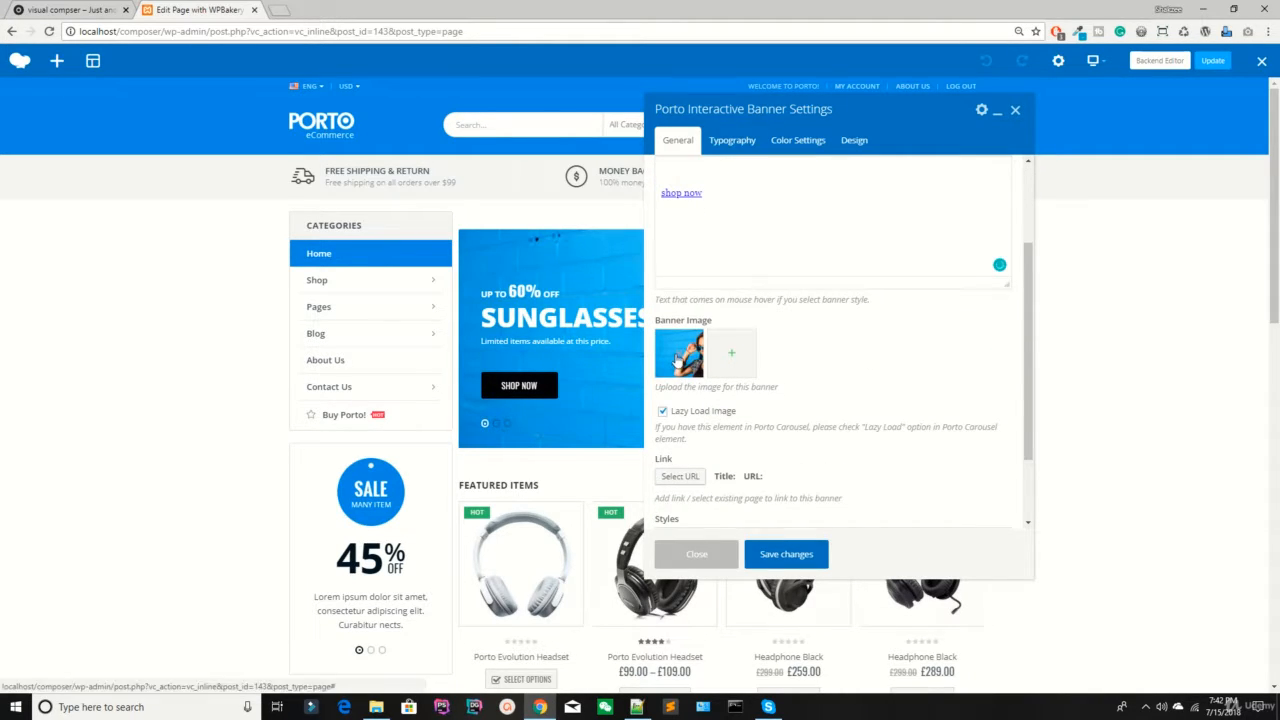
{"action": "left_click", "coordinate": [675, 555]}
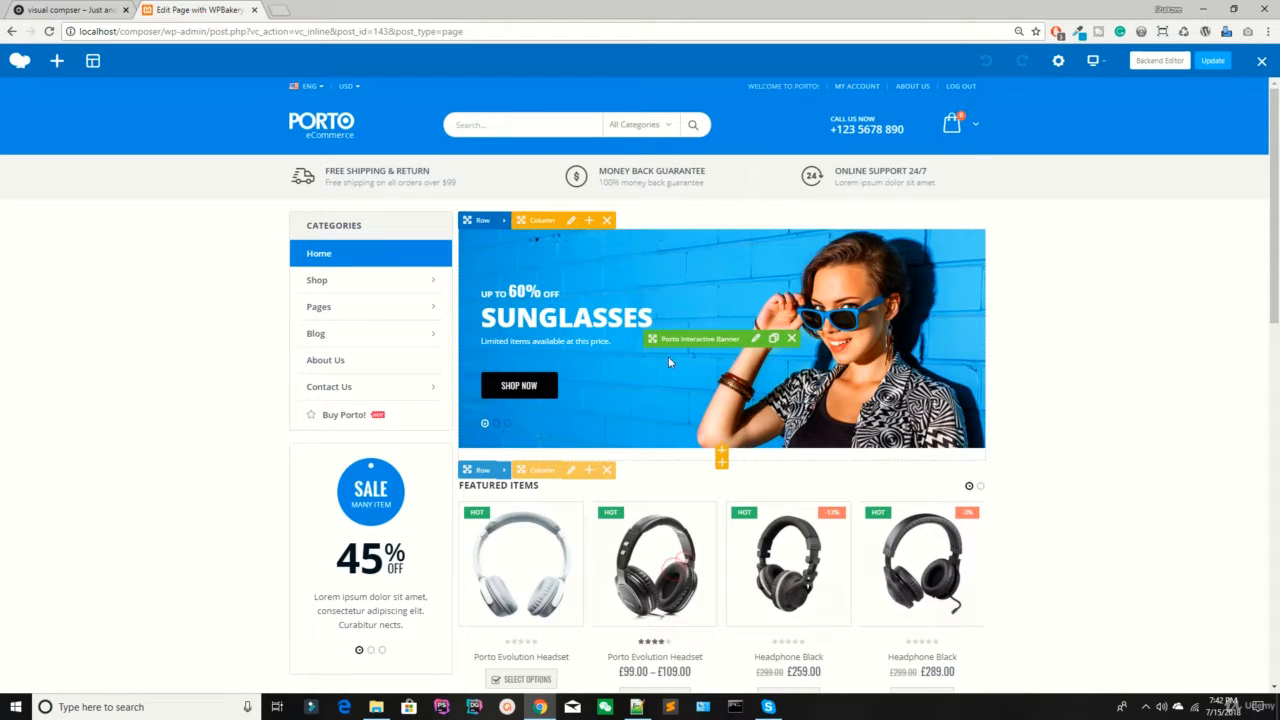
Examine the Porto Featured products element and the neighbouring product rows on the Home page
{"action": "scroll", "coordinate": [667, 357], "scroll_direction": "down", "scroll_amount": 4}
{"action": "scroll", "coordinate": [670, 356], "scroll_direction": "up", "scroll_amount": 1}
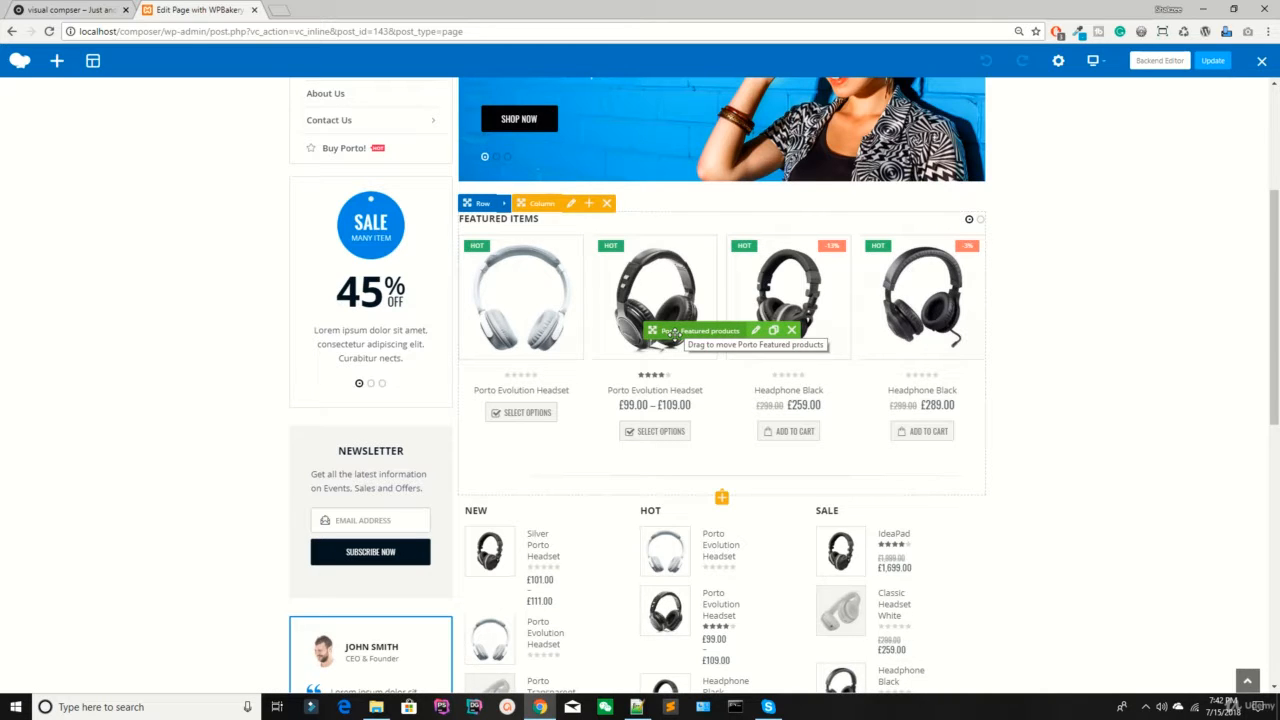
{"action": "scroll", "coordinate": [672, 333], "scroll_direction": "up", "scroll_amount": 3}
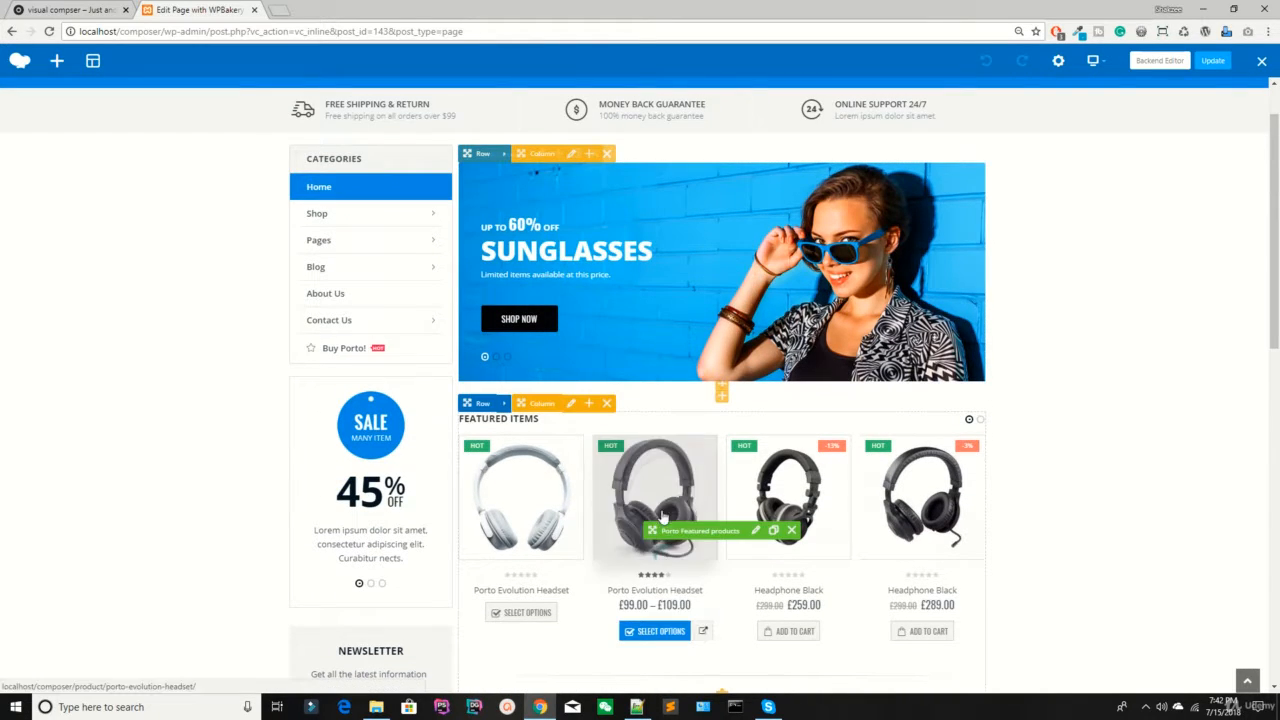
Examine the element categories offered for a new element at the end of the Home page, and close the list without adding anything
{"action": "scroll", "coordinate": [243, 334], "scroll_direction": "down", "scroll_amount": 8}
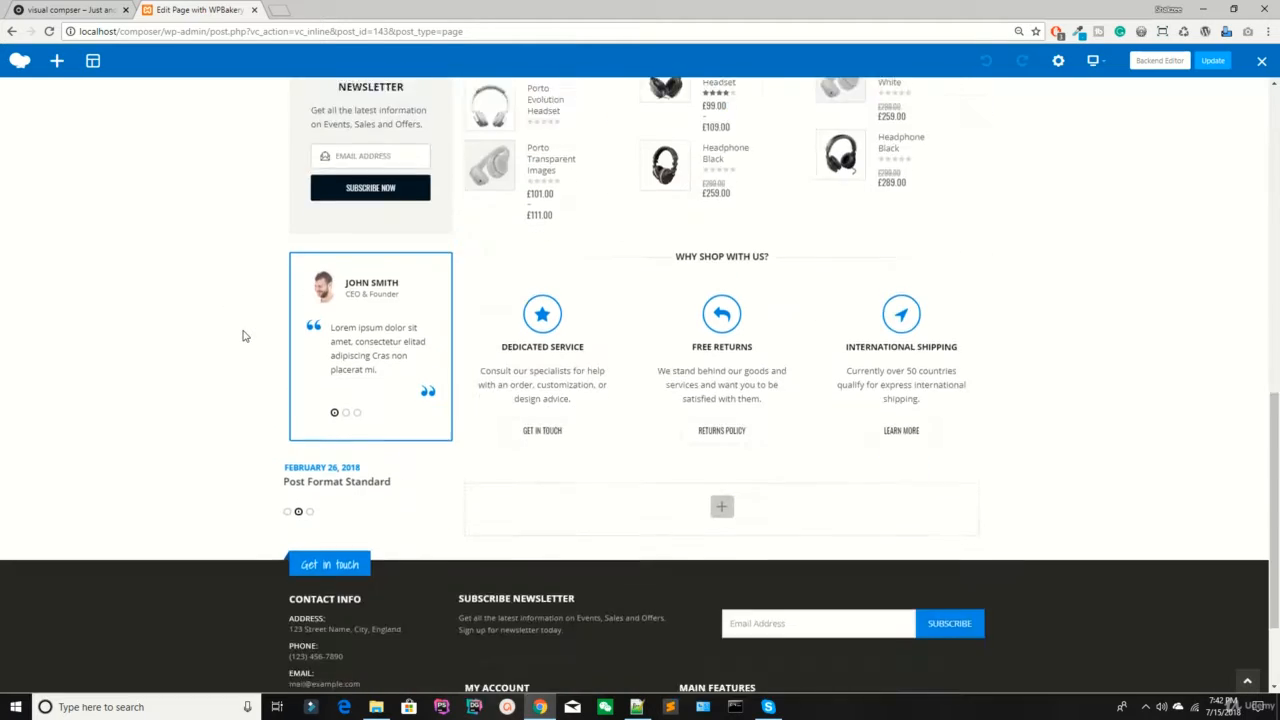
{"action": "scroll", "coordinate": [242, 336], "scroll_direction": "down", "scroll_amount": 2}
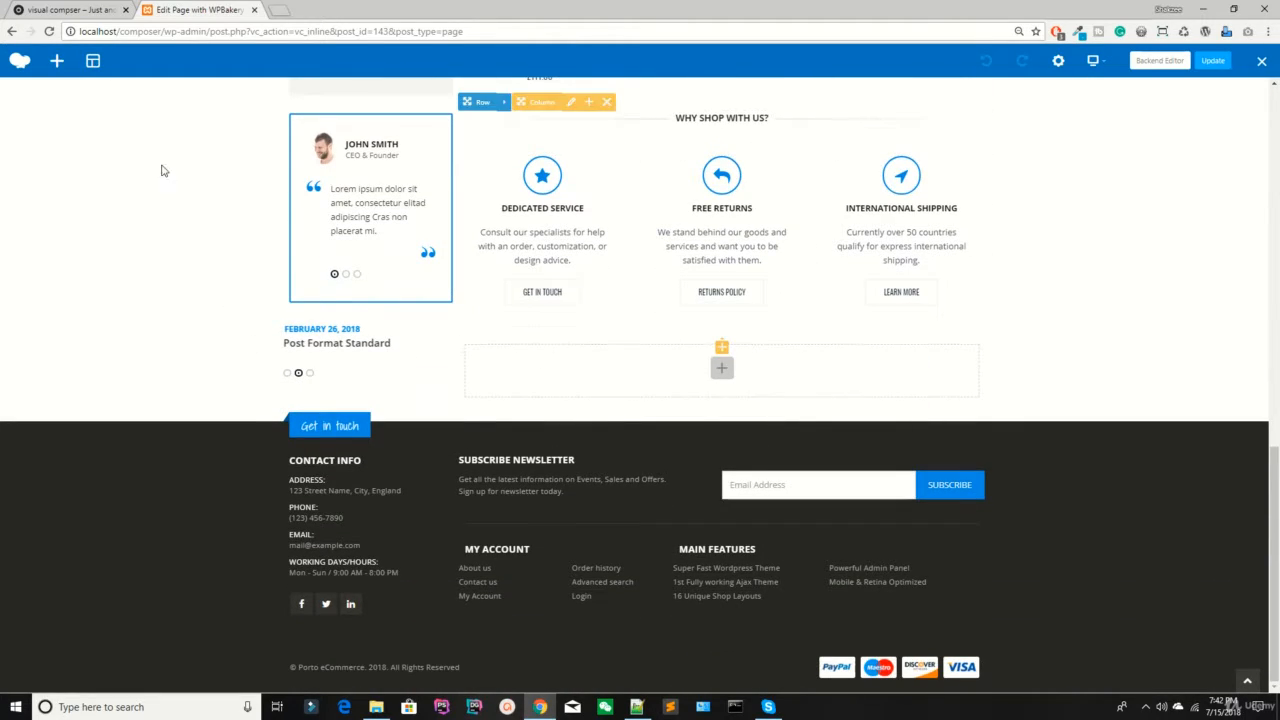
{"action": "left_click", "coordinate": [722, 371]}
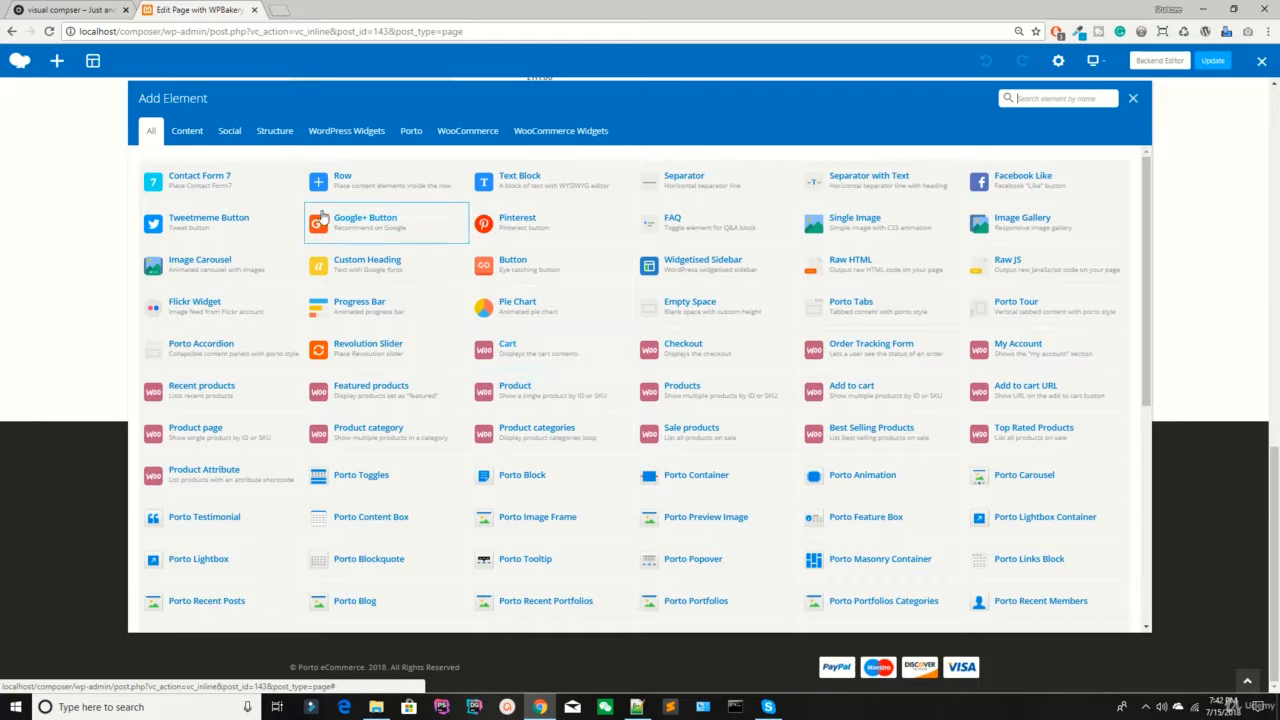
{"action": "left_click", "coordinate": [187, 131]}
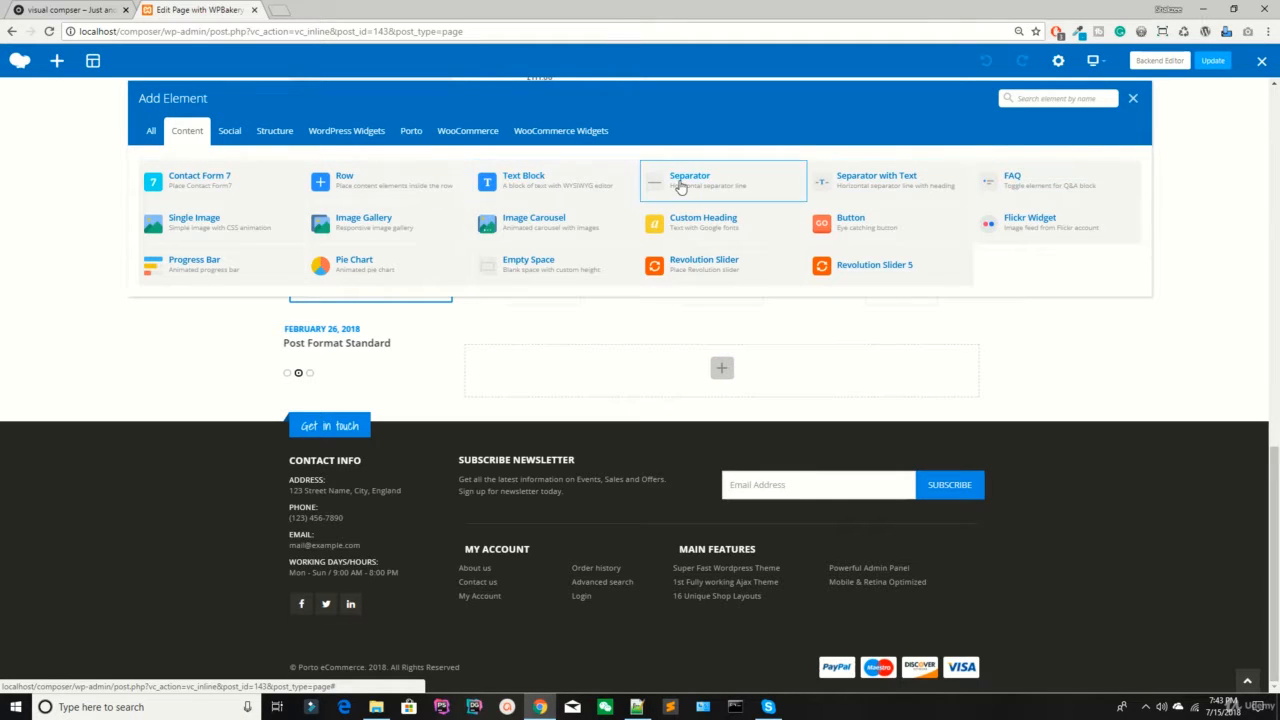
{"action": "left_click", "coordinate": [410, 138]}
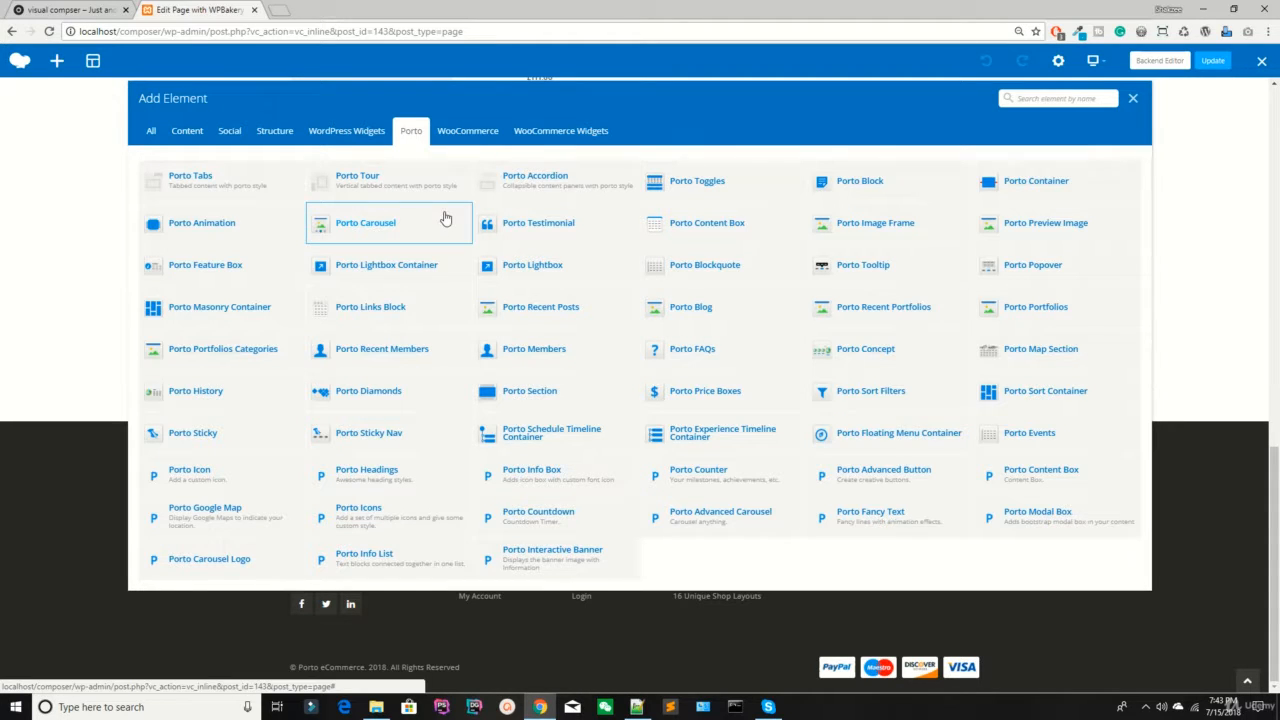
{"action": "left_click", "coordinate": [467, 130]}
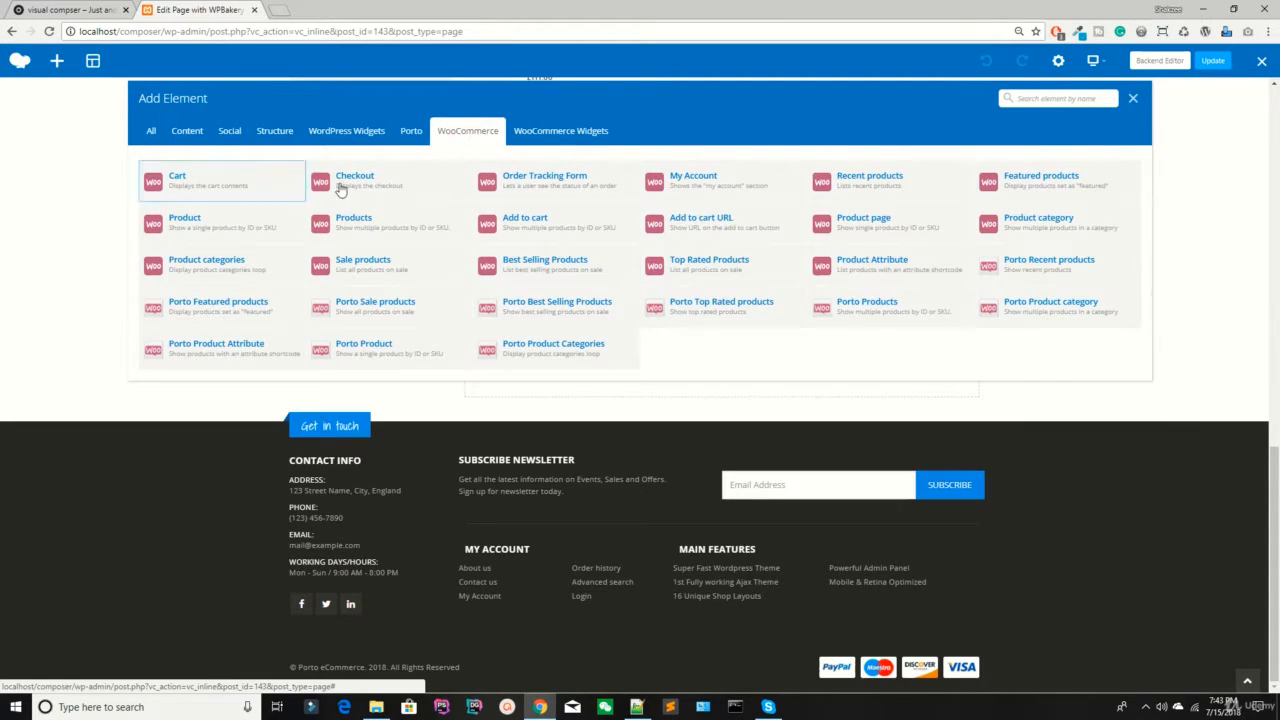
{"action": "left_click", "coordinate": [526, 132]}
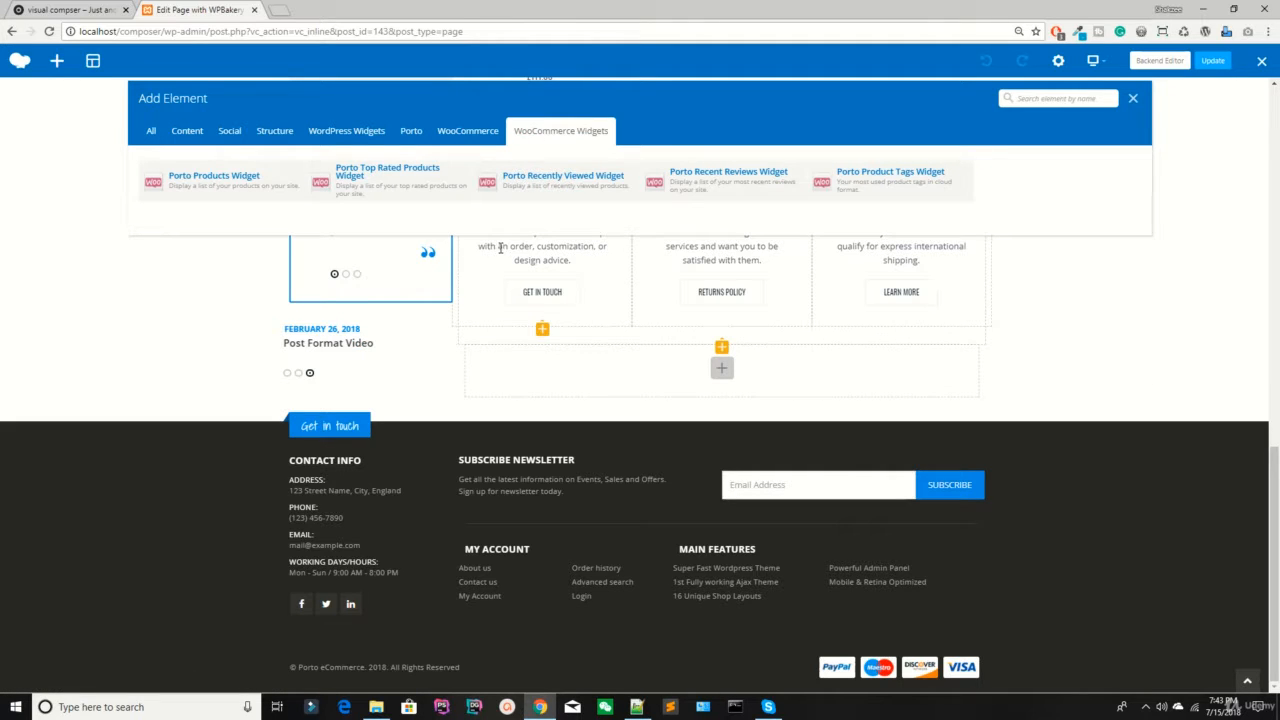
{"action": "left_click", "coordinate": [350, 137]}
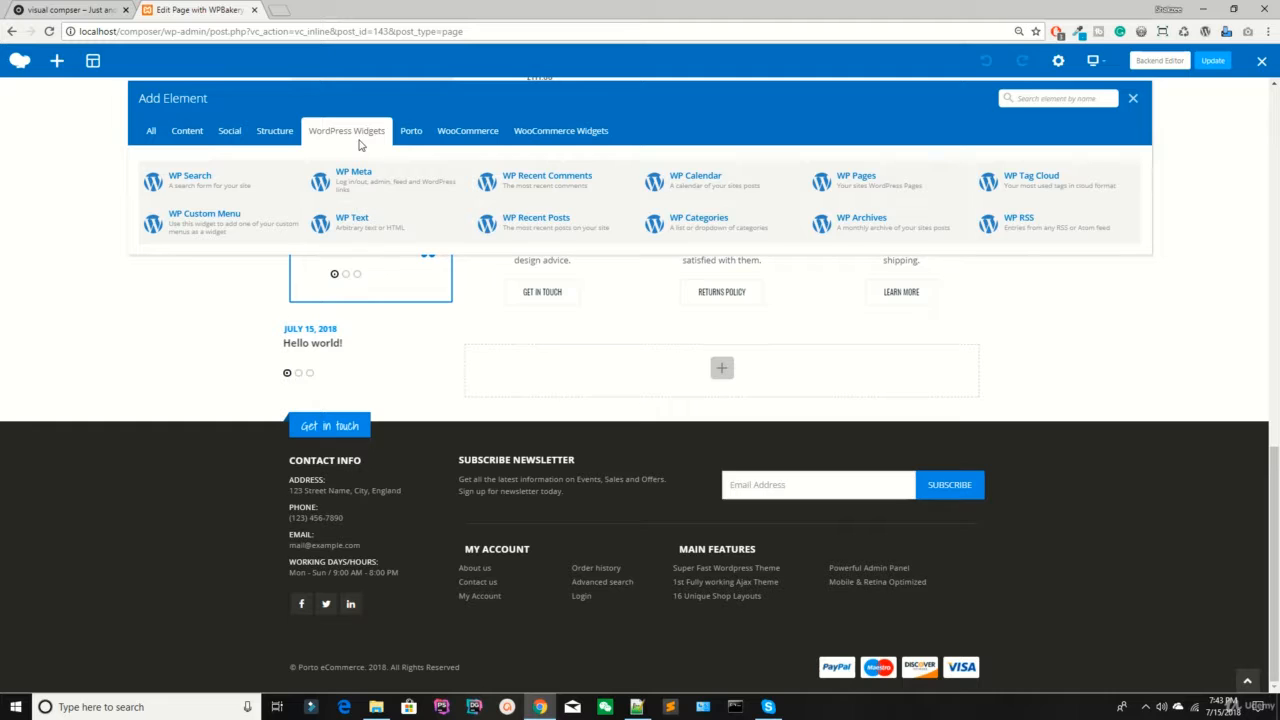
{"action": "left_click", "coordinate": [151, 131]}
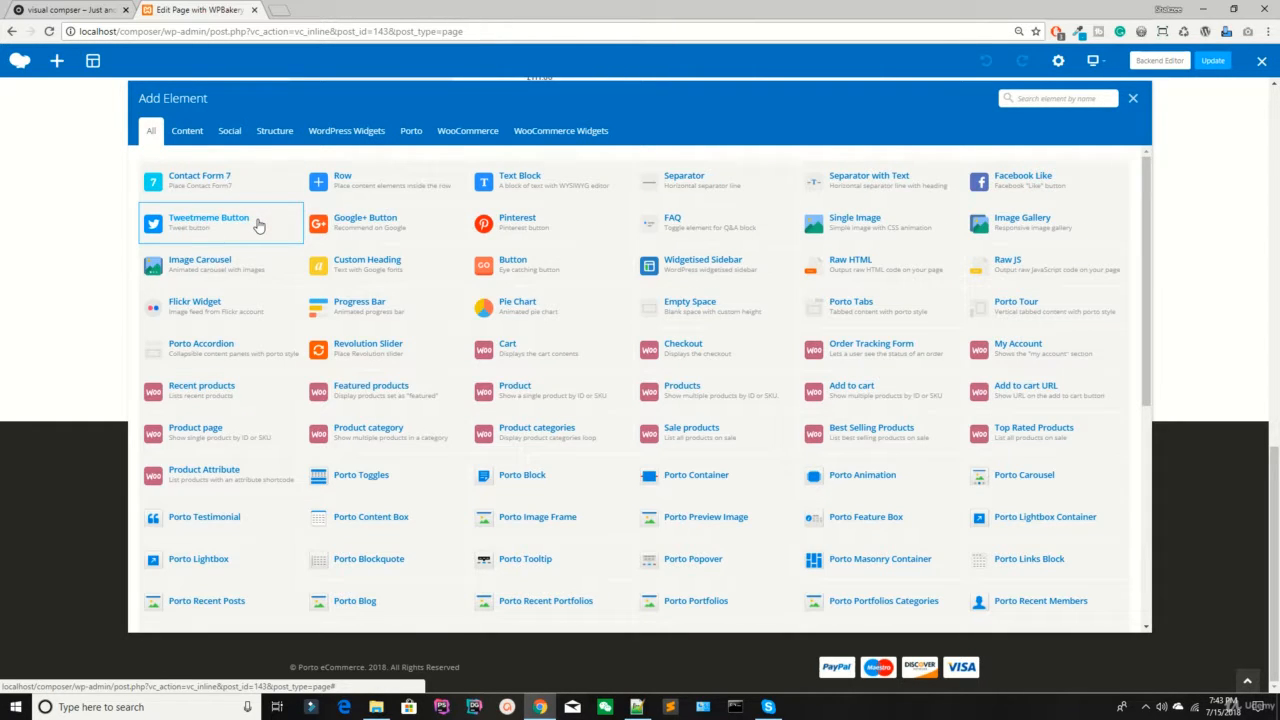
{"action": "left_click", "coordinate": [1133, 98]}
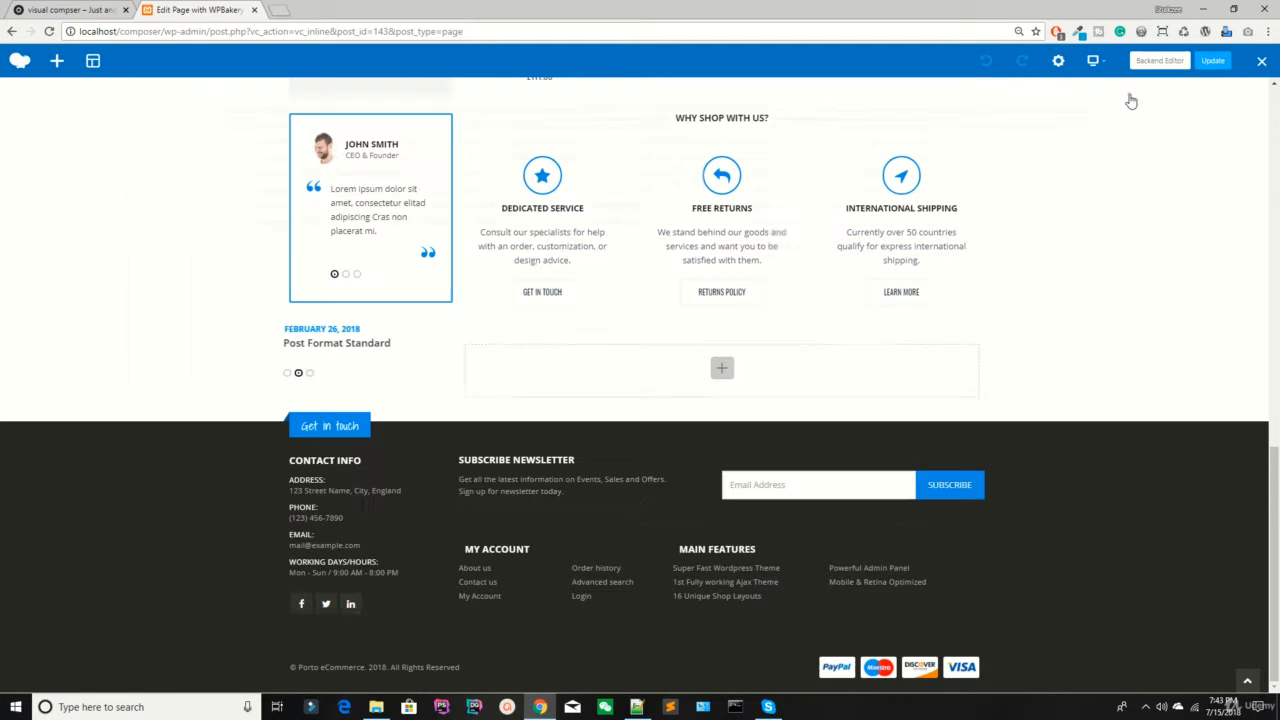
Add a new row at the end of the Home page and place a Single Image element in it
{"action": "left_click", "coordinate": [722, 372]}
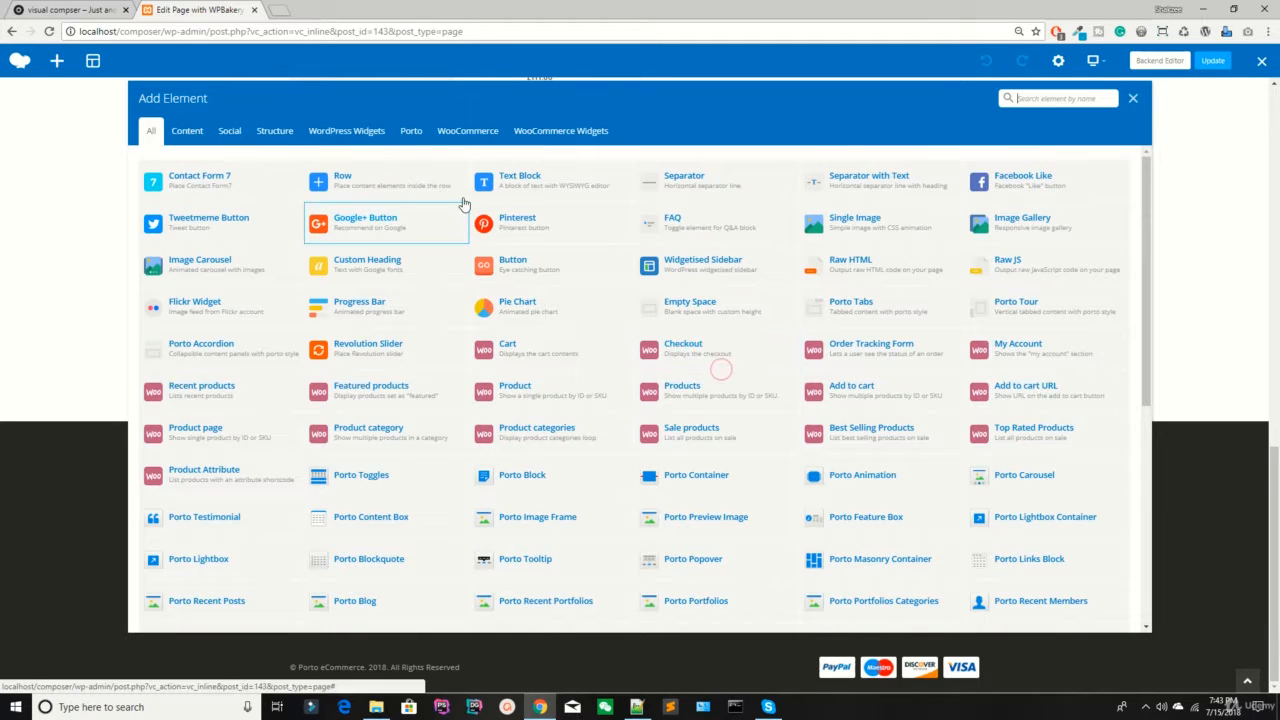
{"action": "left_click", "coordinate": [358, 212]}
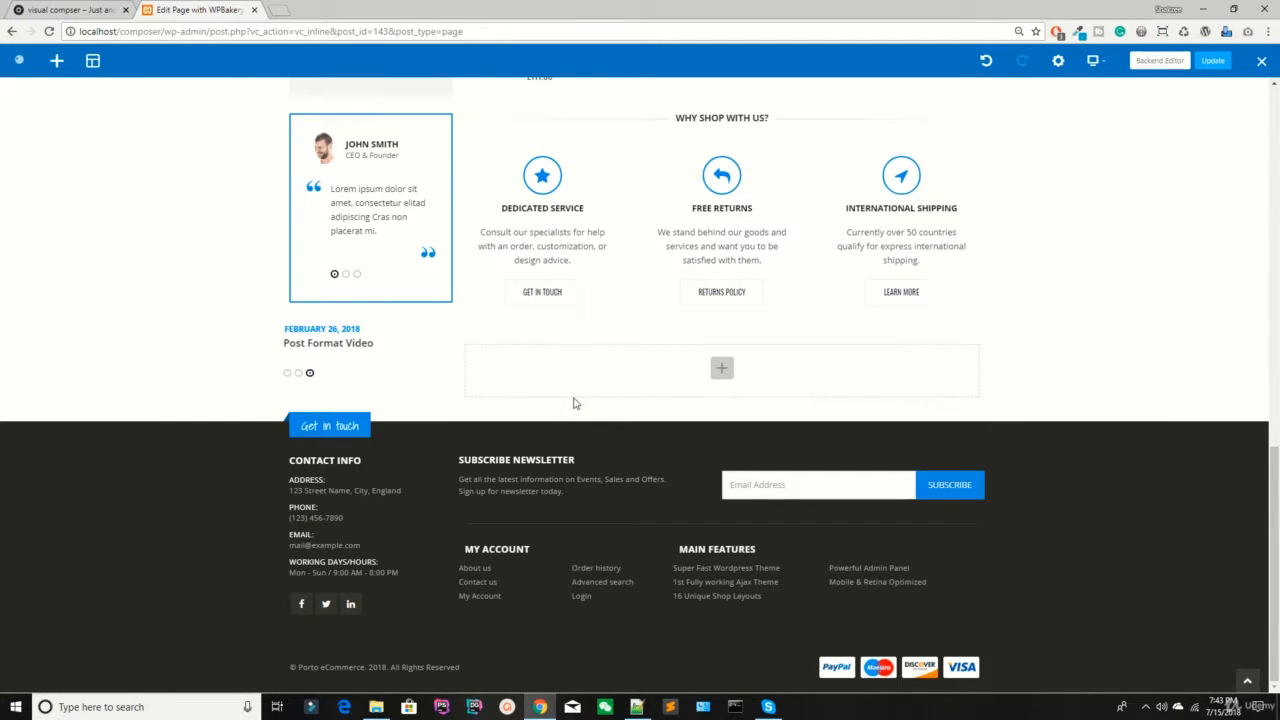
{"action": "left_click", "coordinate": [722, 375]}
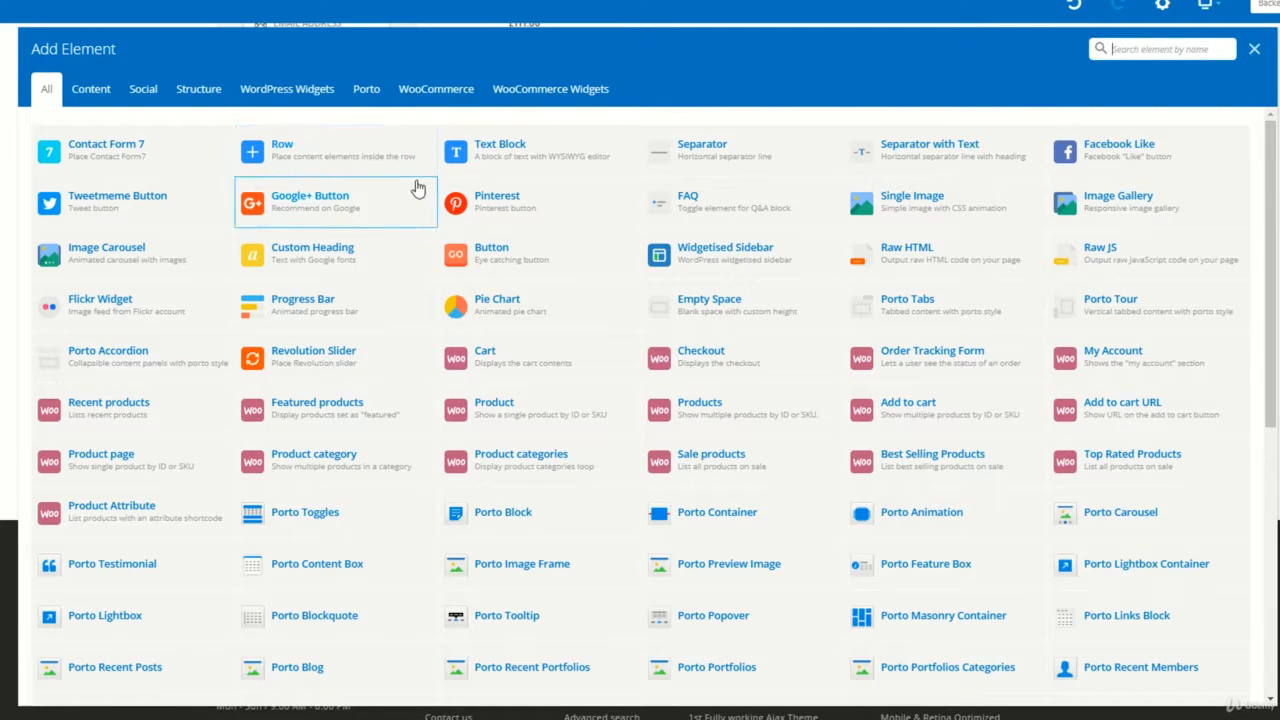
{"action": "left_click", "coordinate": [908, 198]}
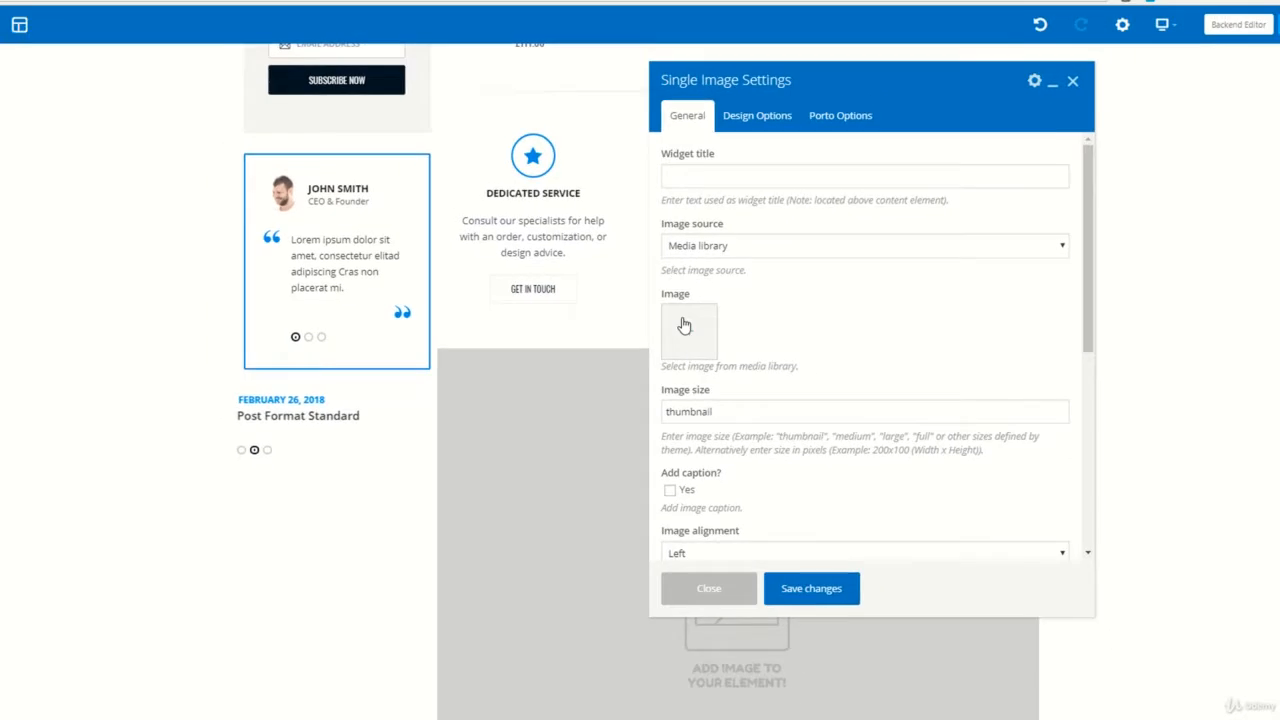
Set the Single Image element's image to shop1_post4.jpg from the media library
{"action": "left_click", "coordinate": [684, 325]}
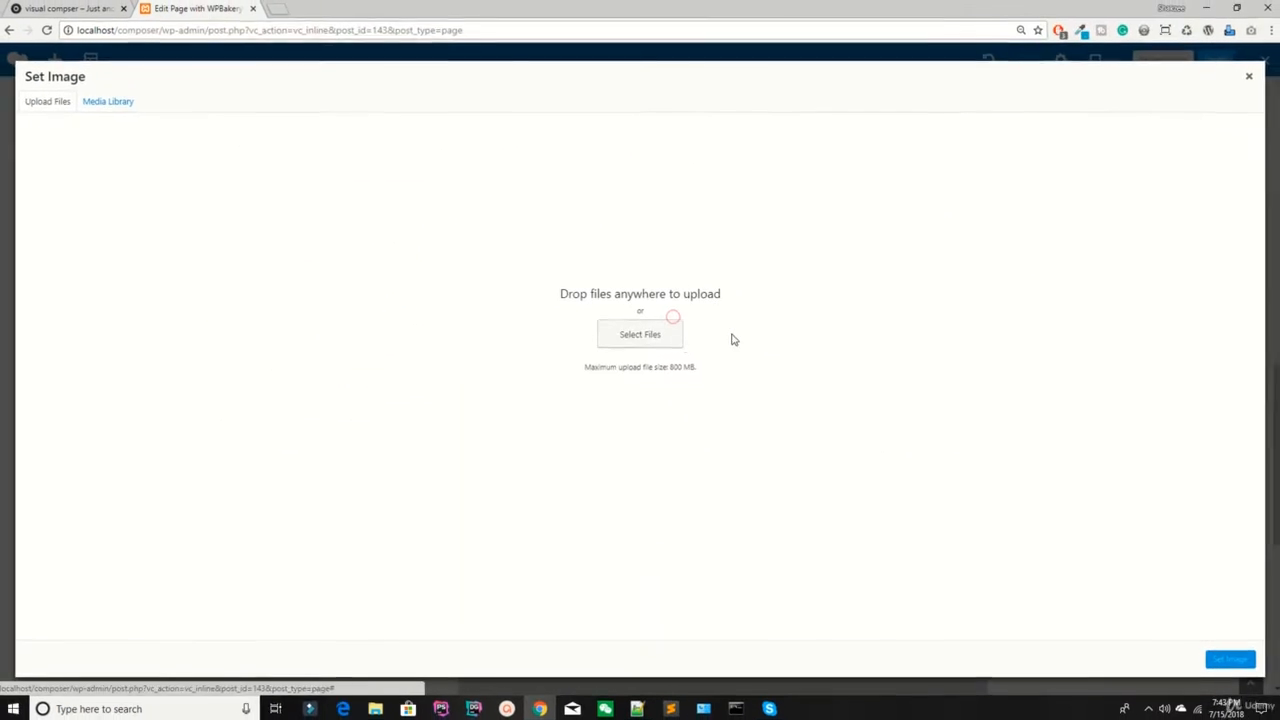
{"action": "left_click", "coordinate": [605, 341]}
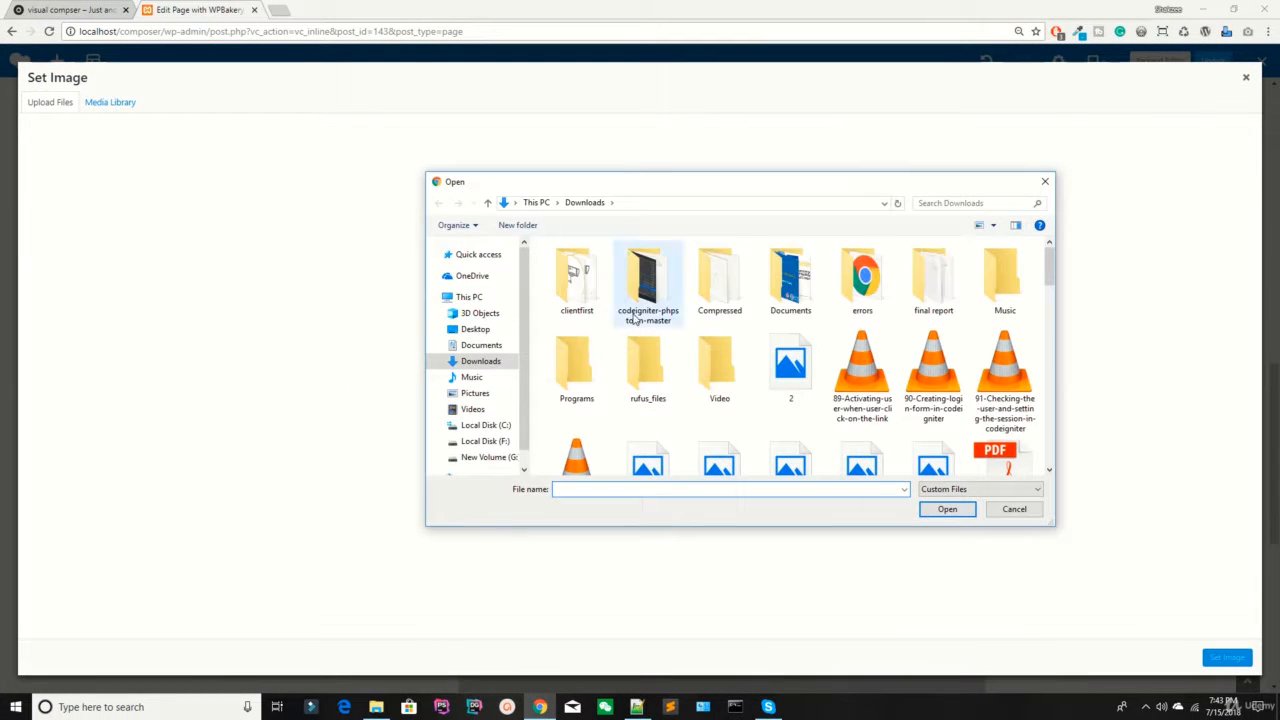
{"action": "key", "text": "Escape"}
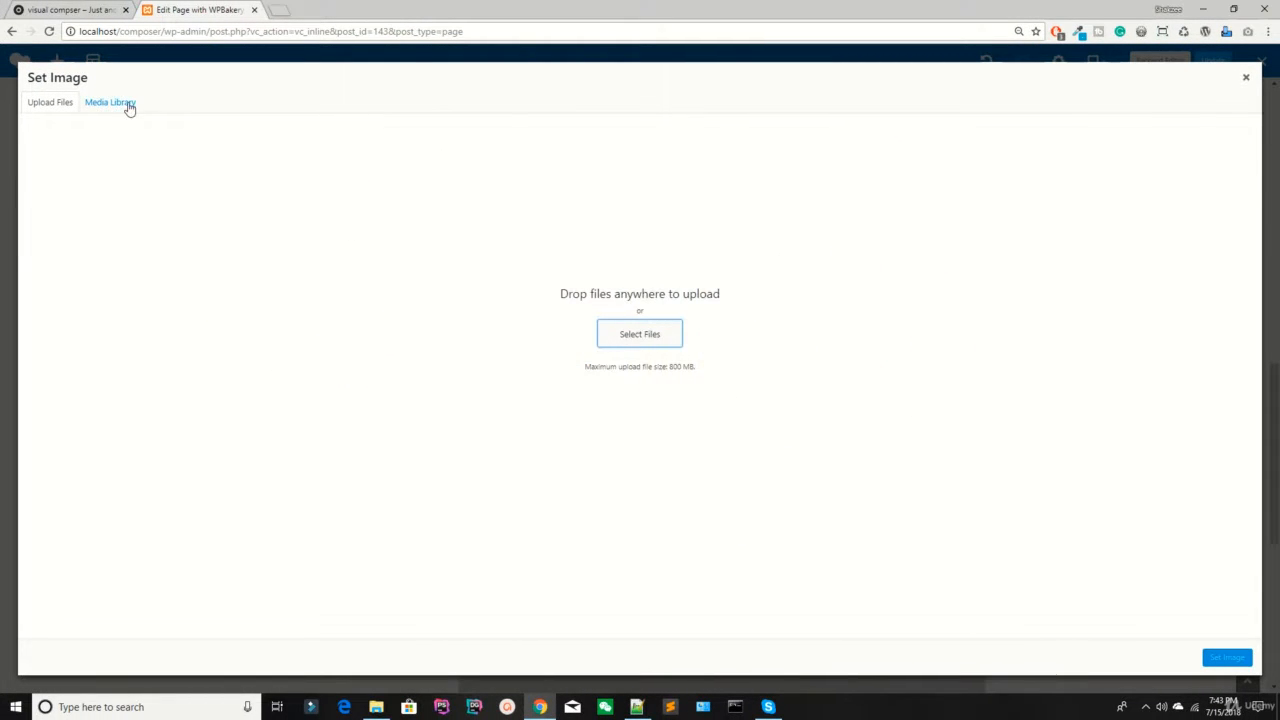
{"action": "left_click", "coordinate": [120, 103]}
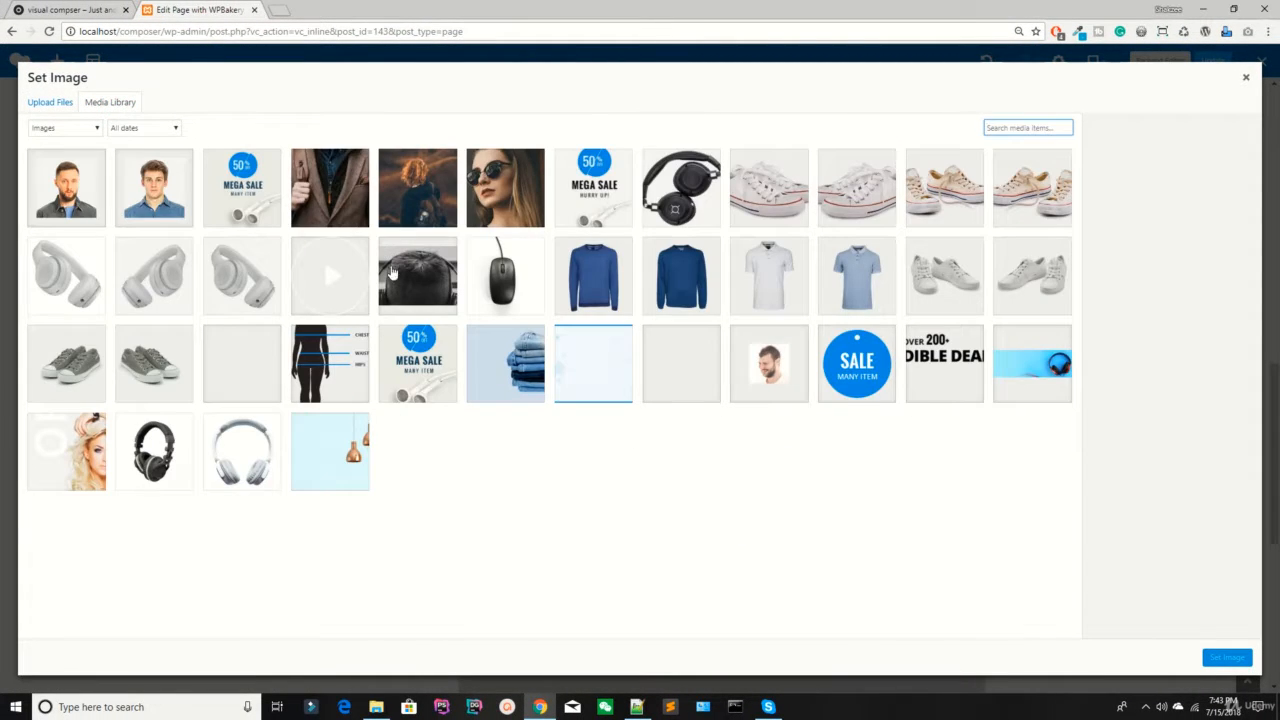
{"action": "left_click", "coordinate": [508, 222]}
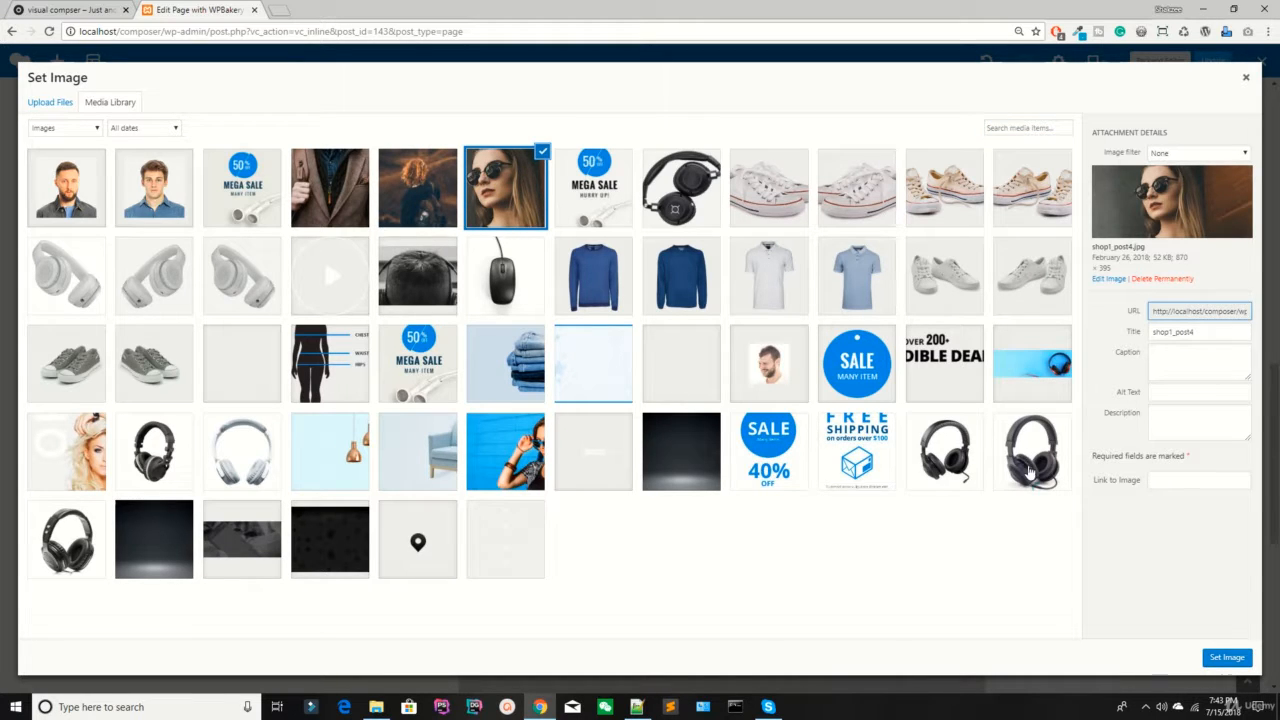
{"action": "left_click", "coordinate": [1227, 657]}
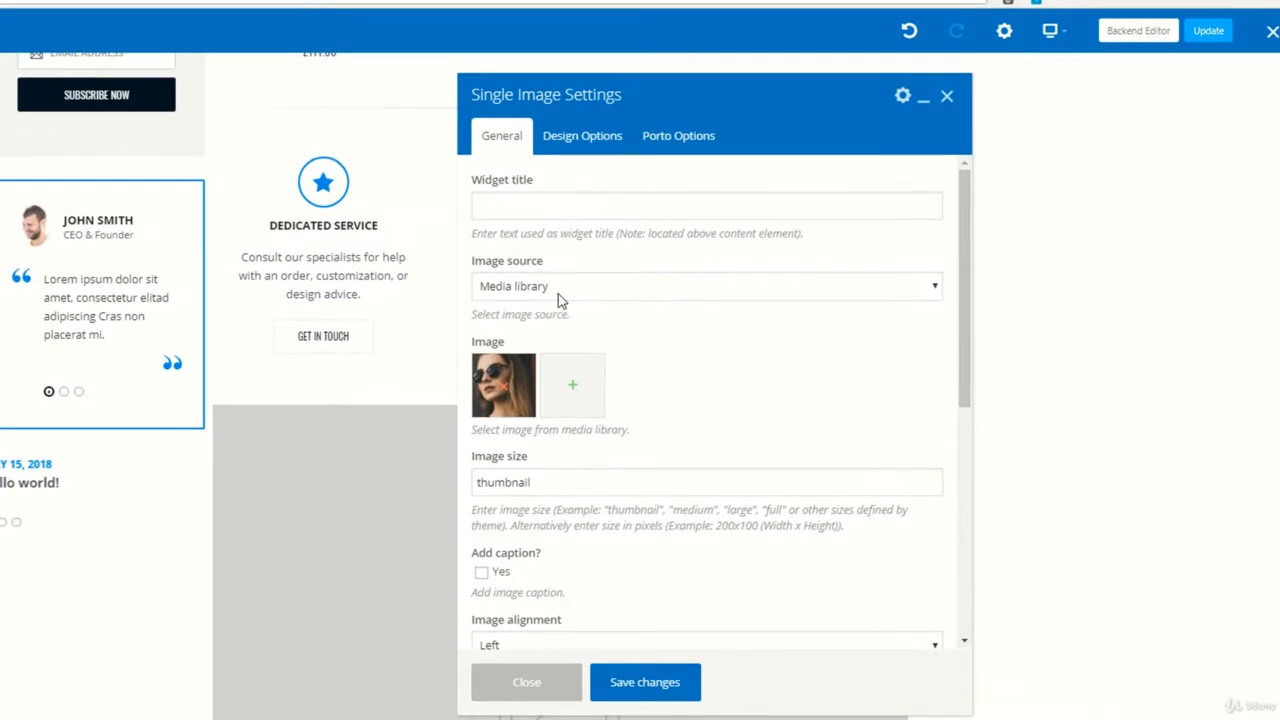
Examine the Single Image's source, size, alignment, style and click action options, save the settings and close them
{"action": "left_click", "coordinate": [559, 294]}
{"action": "left_click", "coordinate": [711, 378]}
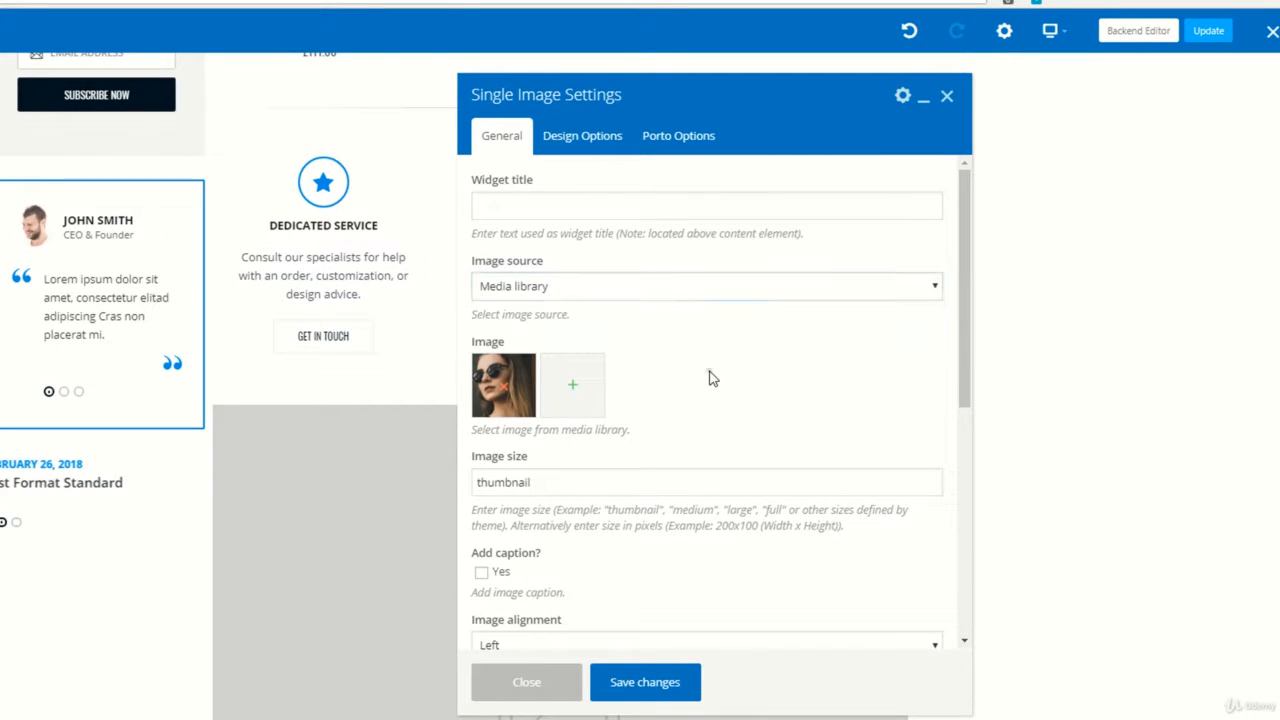
{"action": "left_click", "coordinate": [540, 288]}
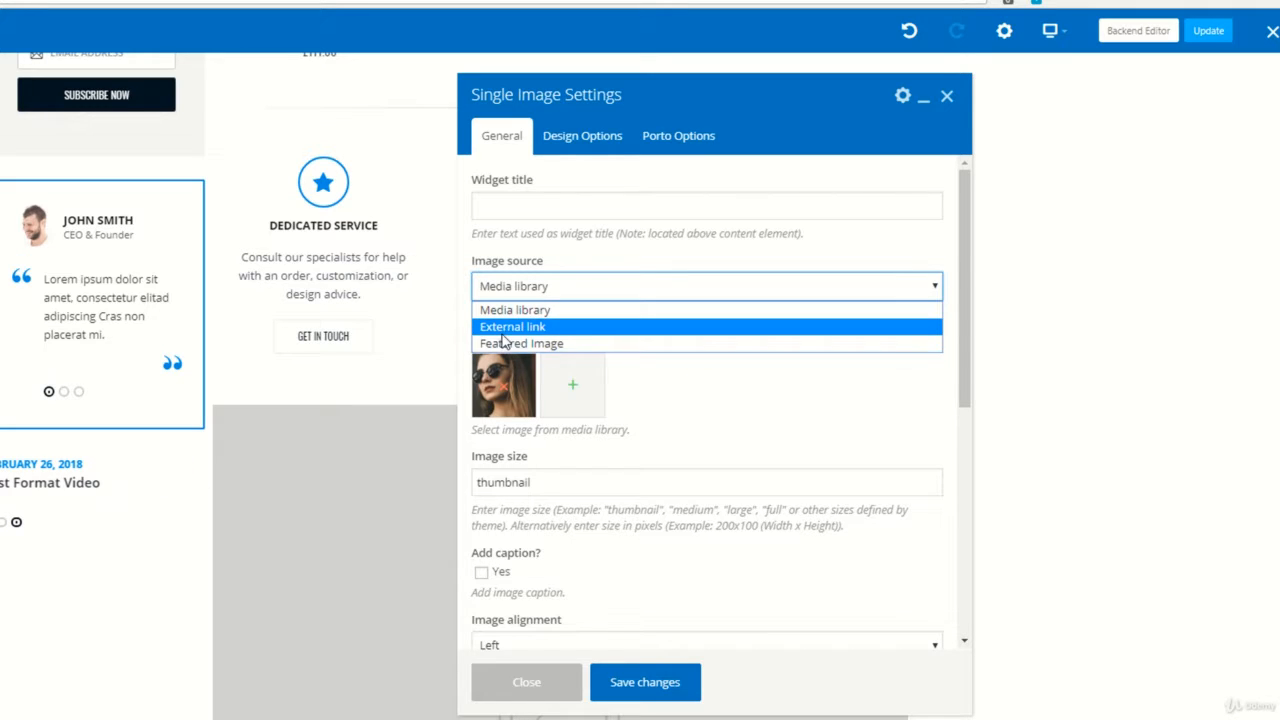
{"action": "left_click", "coordinate": [808, 392]}
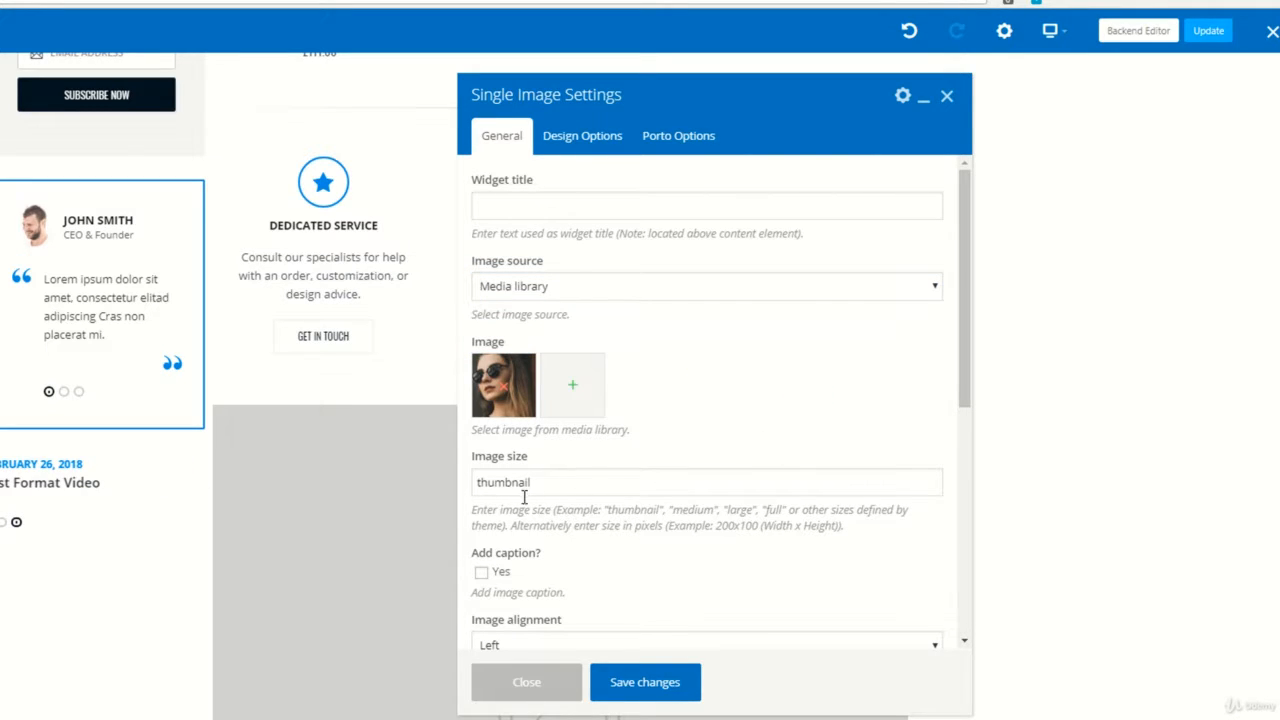
{"action": "scroll", "coordinate": [680, 566], "scroll_direction": "down", "scroll_amount": 1}
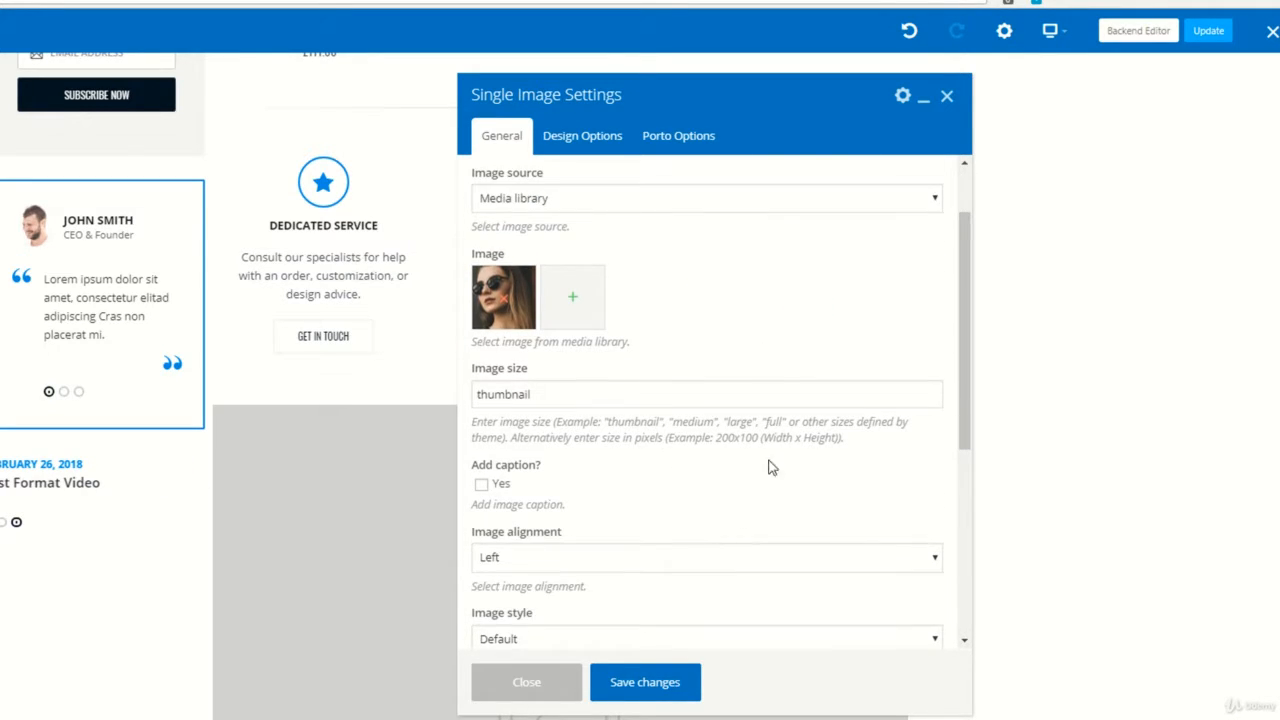
{"action": "scroll", "coordinate": [581, 491], "scroll_direction": "down", "scroll_amount": 2}
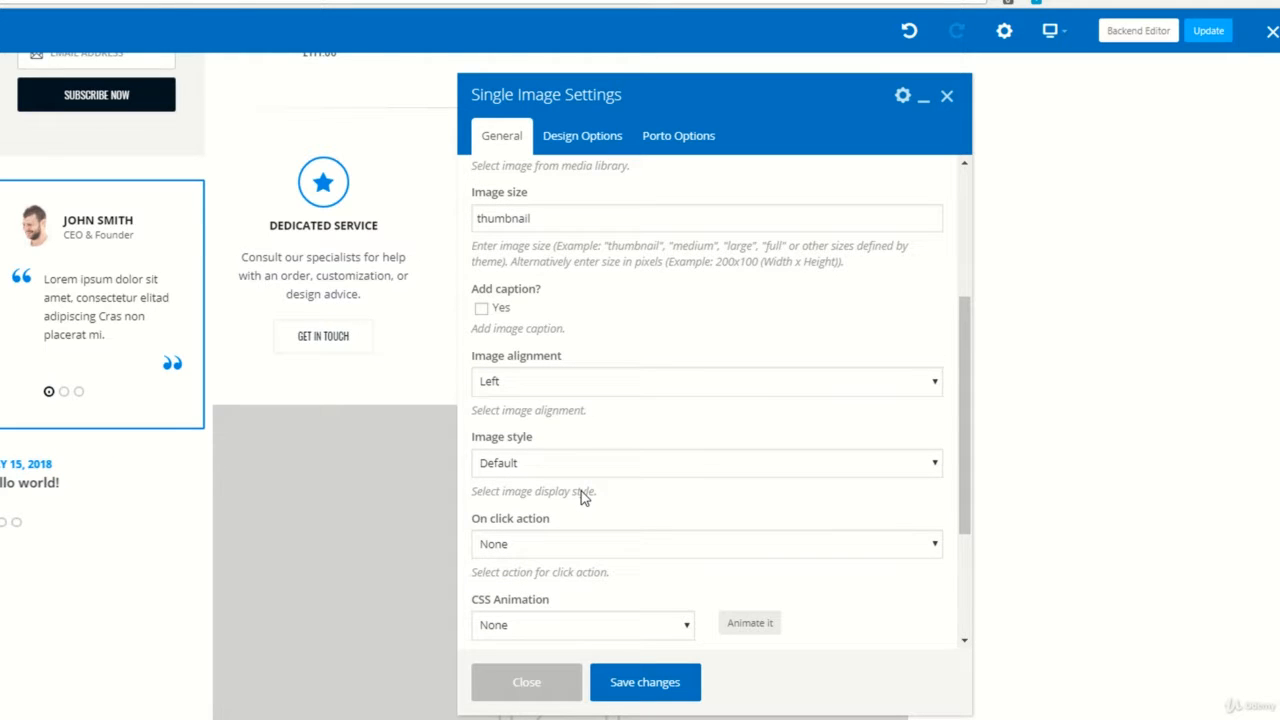
{"action": "left_click", "coordinate": [640, 683]}
{"action": "left_click", "coordinate": [524, 690]}
Delete the Single Image element and its column from the end of the Home page
{"action": "scroll", "coordinate": [428, 546], "scroll_direction": "down", "scroll_amount": 5}
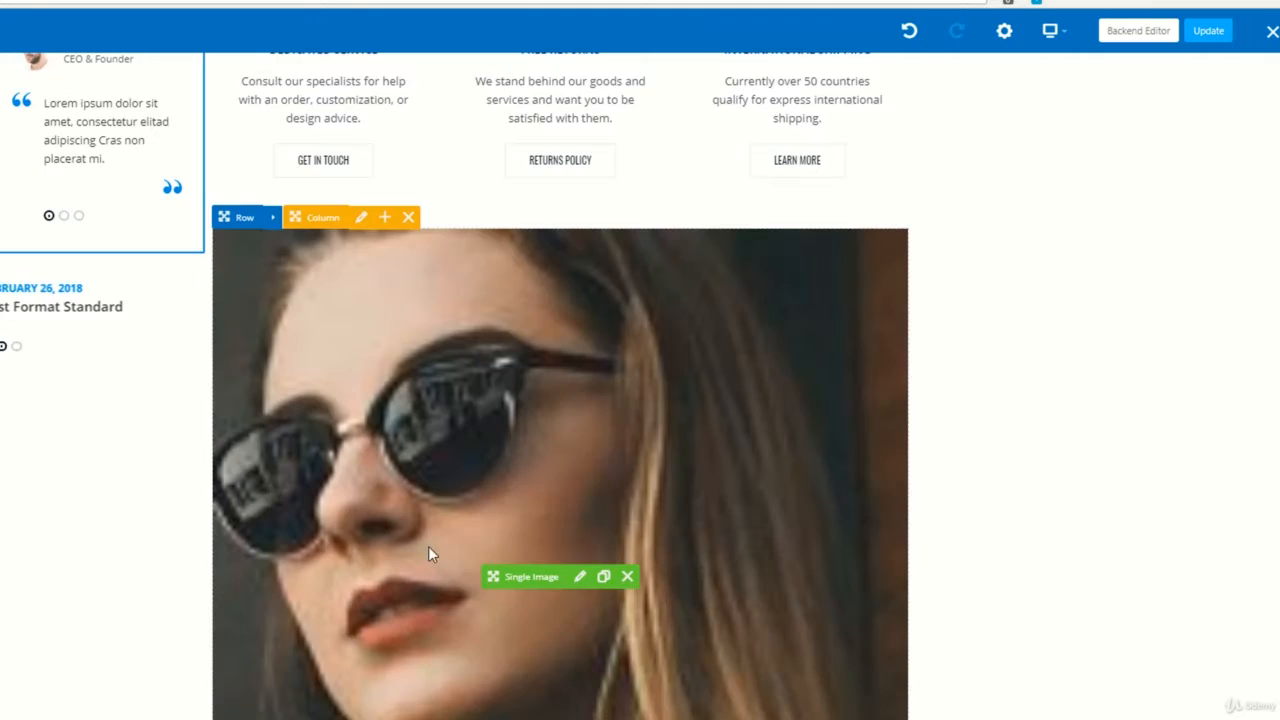
{"action": "scroll", "coordinate": [538, 478], "scroll_direction": "up", "scroll_amount": 4}
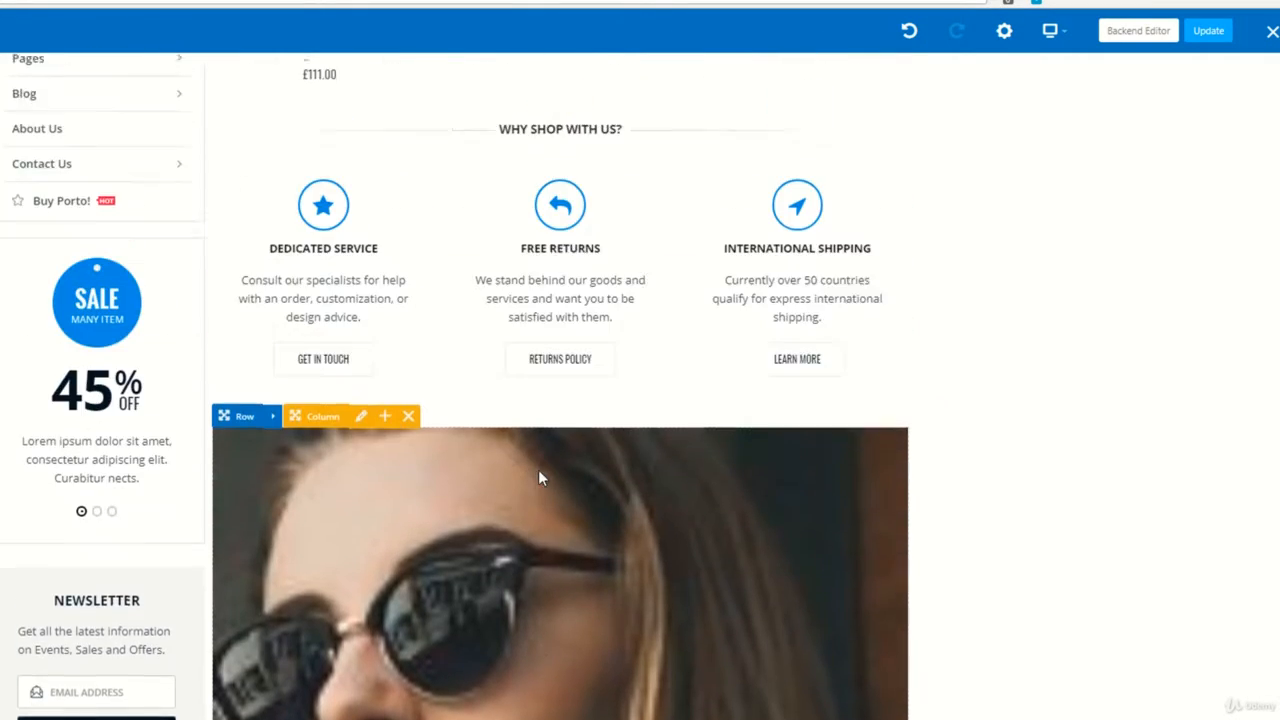
{"action": "scroll", "coordinate": [538, 470], "scroll_direction": "down", "scroll_amount": 2}
{"action": "scroll", "coordinate": [529, 626], "scroll_direction": "down", "scroll_amount": 1}
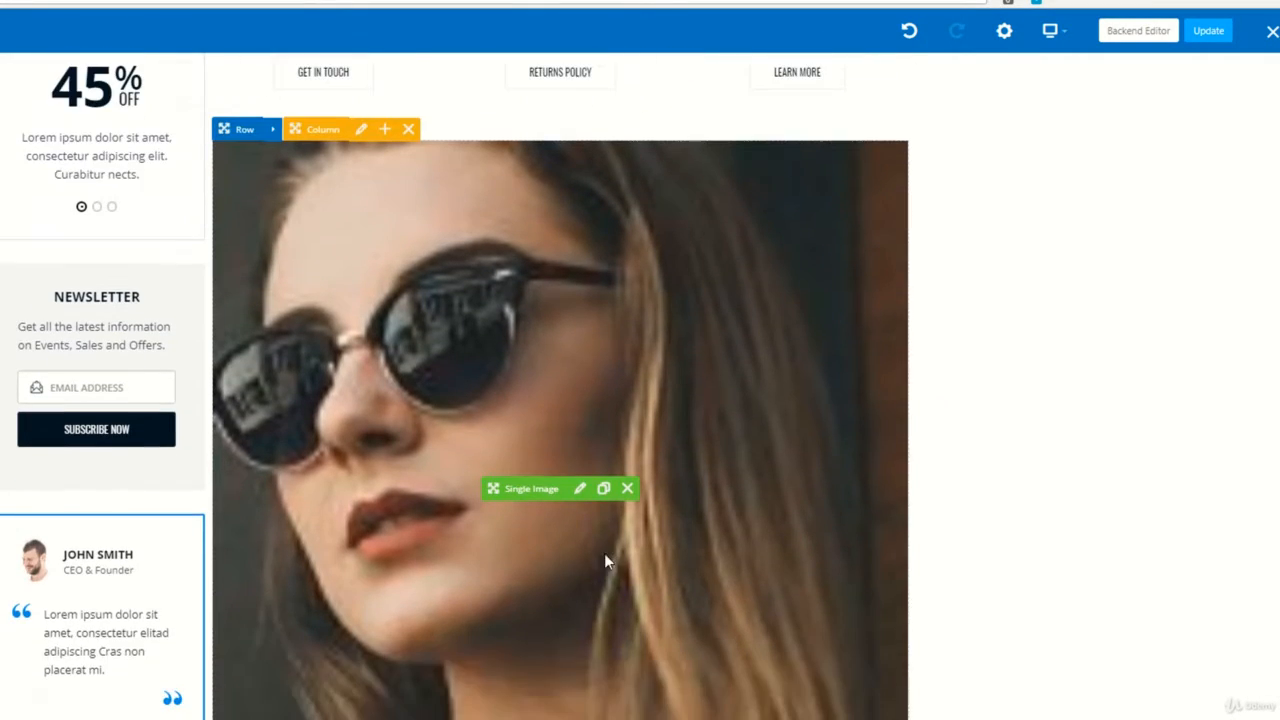
{"action": "left_click", "coordinate": [628, 490]}
{"action": "scroll", "coordinate": [720, 500], "scroll_direction": "up", "scroll_amount": 3}
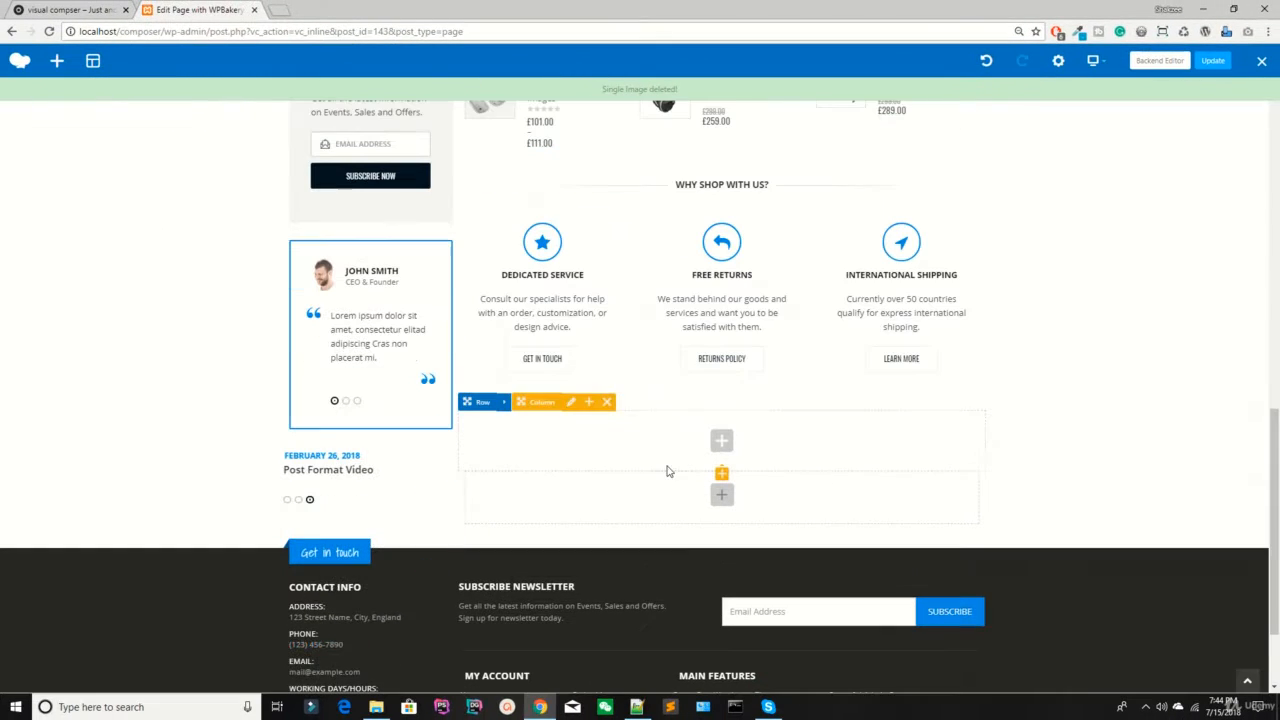
{"action": "left_click", "coordinate": [606, 402]}
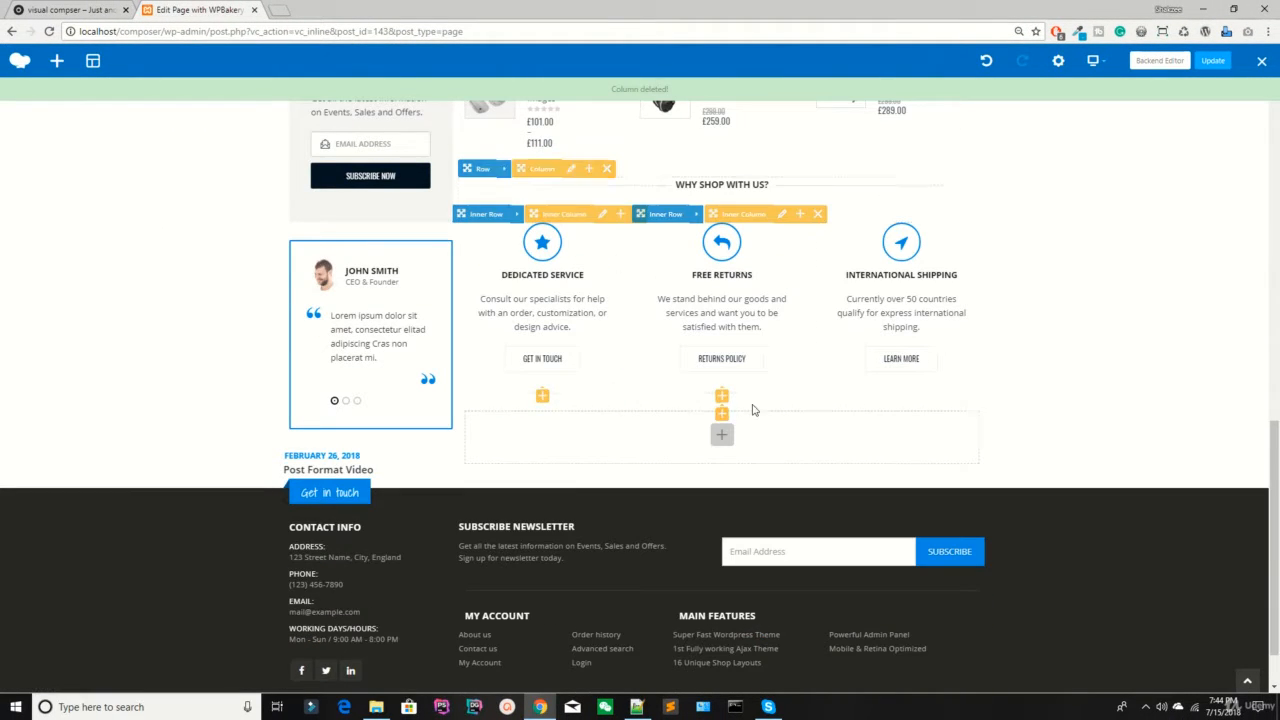
Compare the live homepage with the Home page in the WPBakery frontend editor
{"action": "scroll", "coordinate": [655, 398], "scroll_direction": "up", "scroll_amount": 3}
{"action": "scroll", "coordinate": [655, 398], "scroll_direction": "up", "scroll_amount": 4}
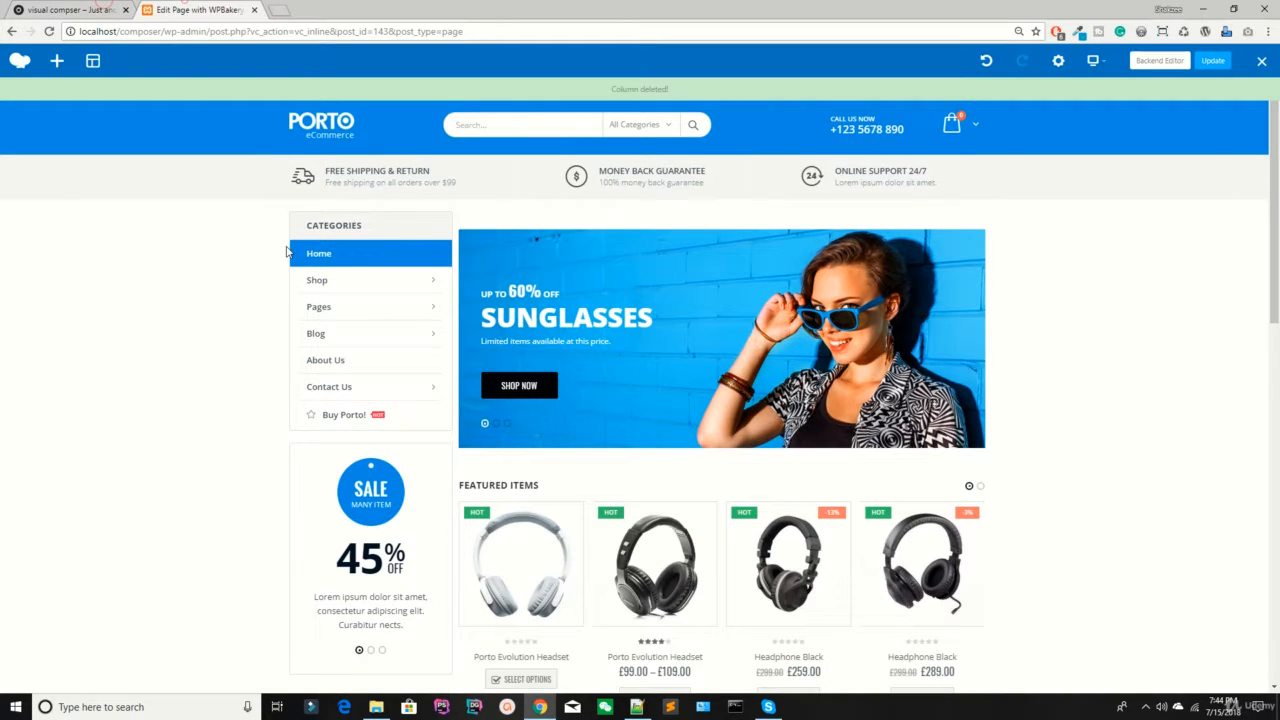
{"action": "left_click", "coordinate": [31, 8]}
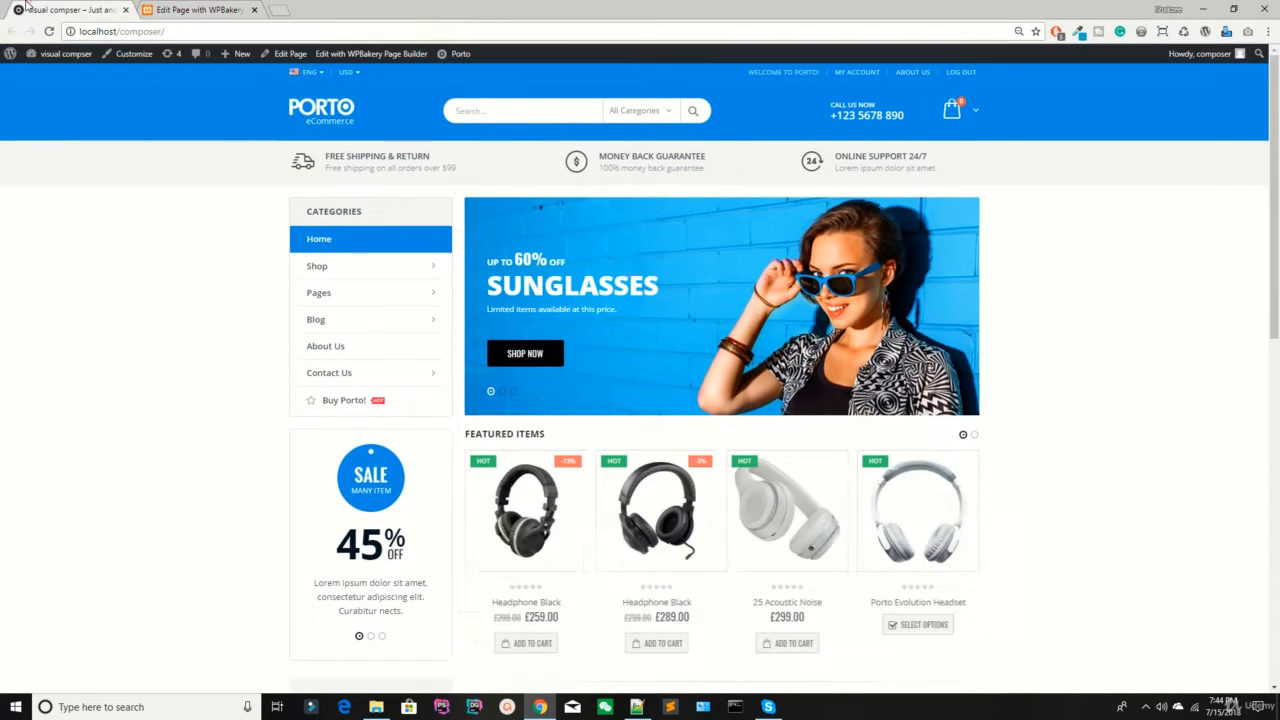
{"action": "left_click", "coordinate": [200, 9]}
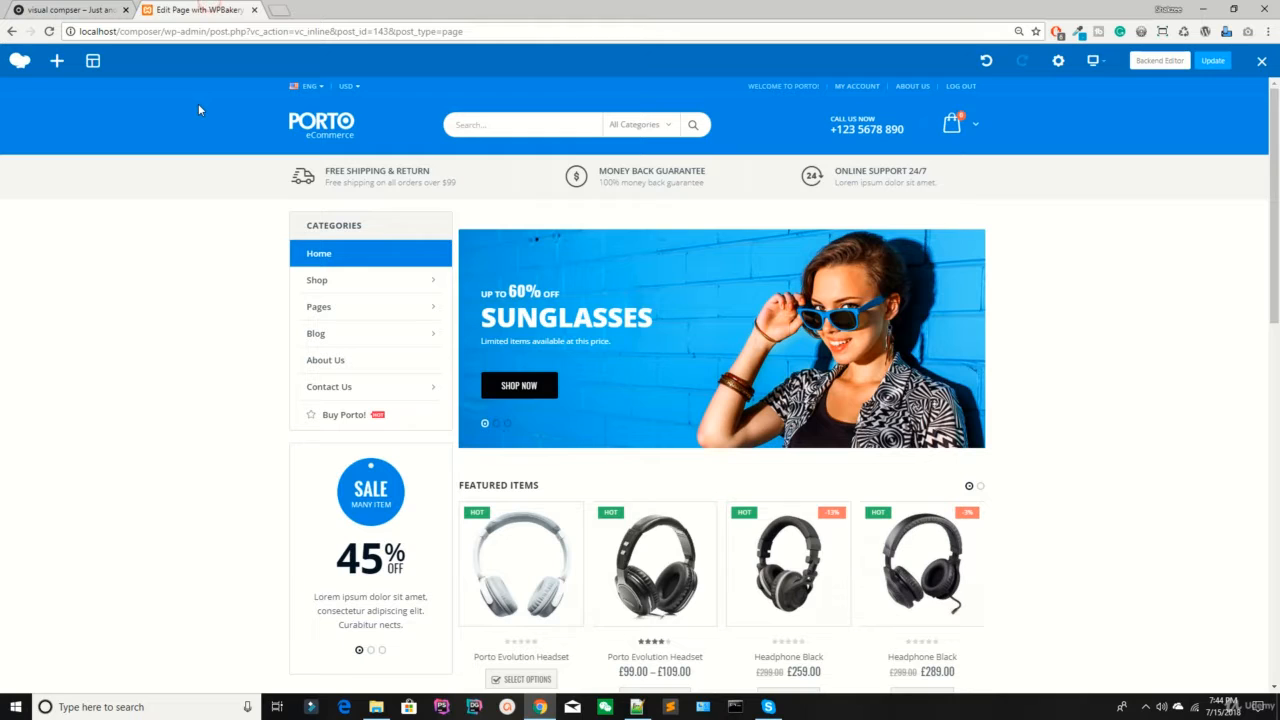
{"action": "left_click", "coordinate": [70, 9]}
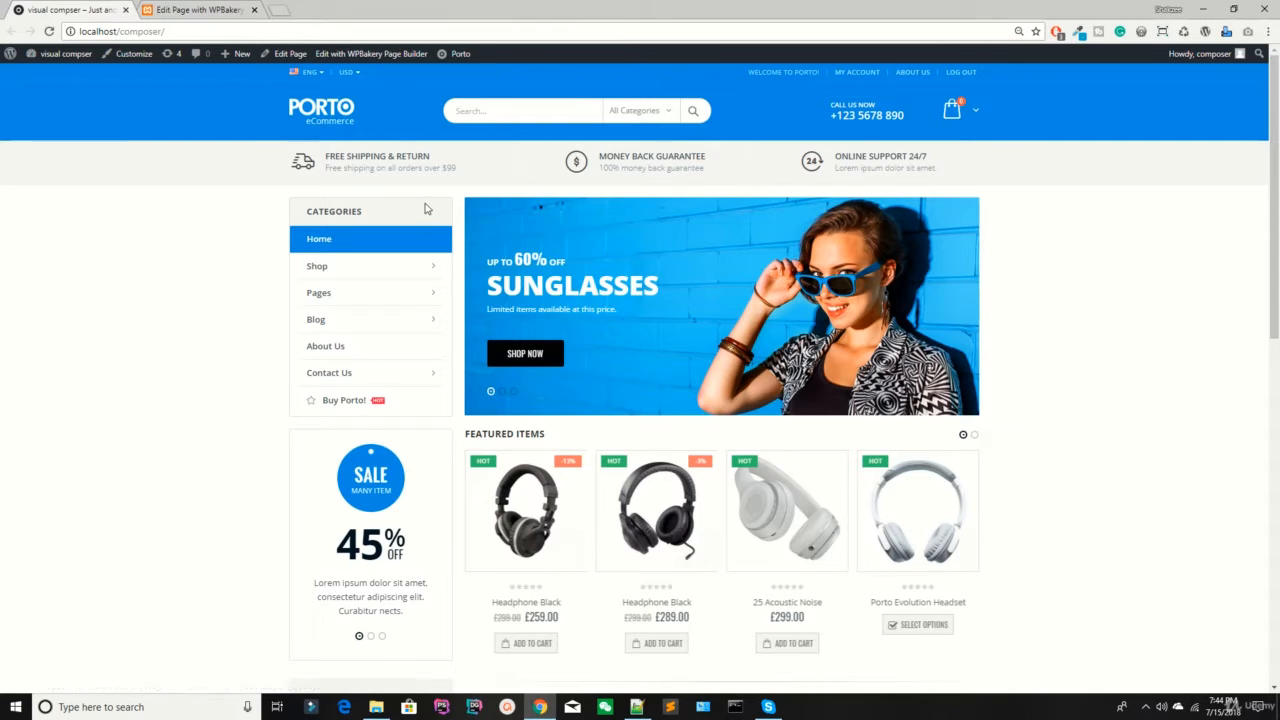
{"action": "mouse_move", "coordinate": [400, 266]}
{"action": "left_click", "coordinate": [190, 9]}
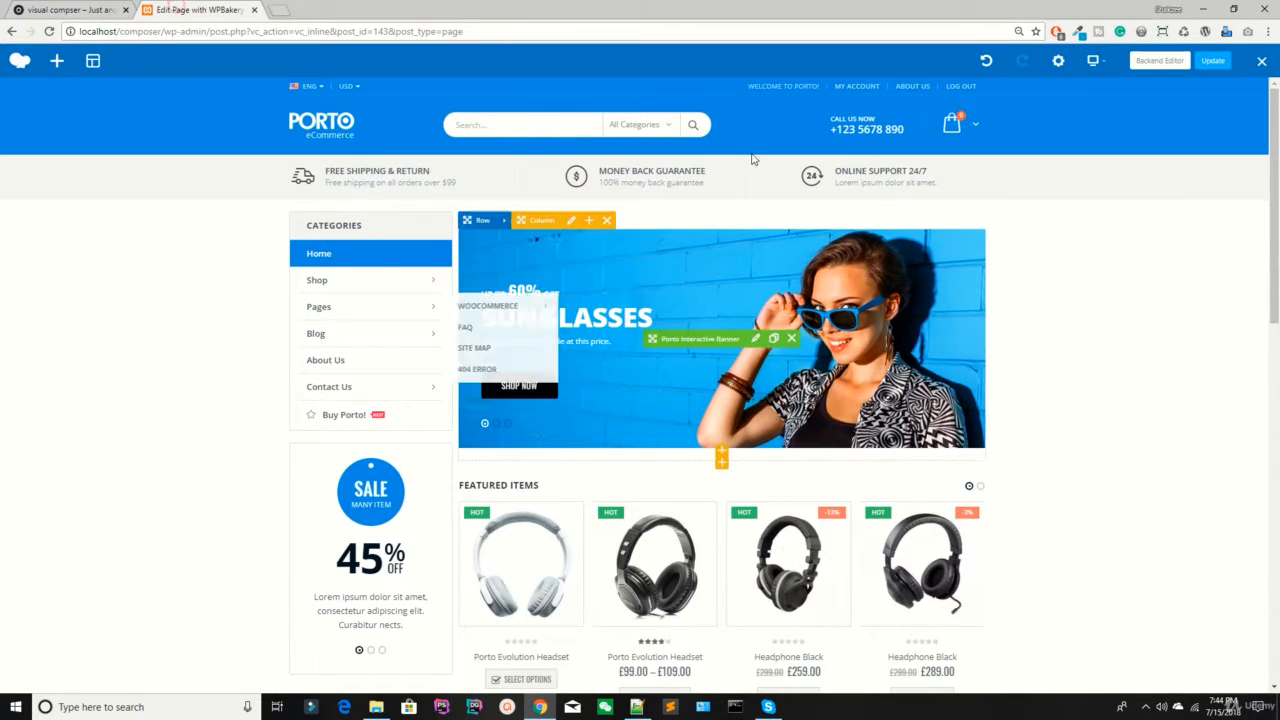
Leave the frontend editor without saving and open the Home page's elements in the WPBakery backend editor
{"action": "left_click", "coordinate": [1162, 61]}
{"action": "left_click", "coordinate": [704, 104]}
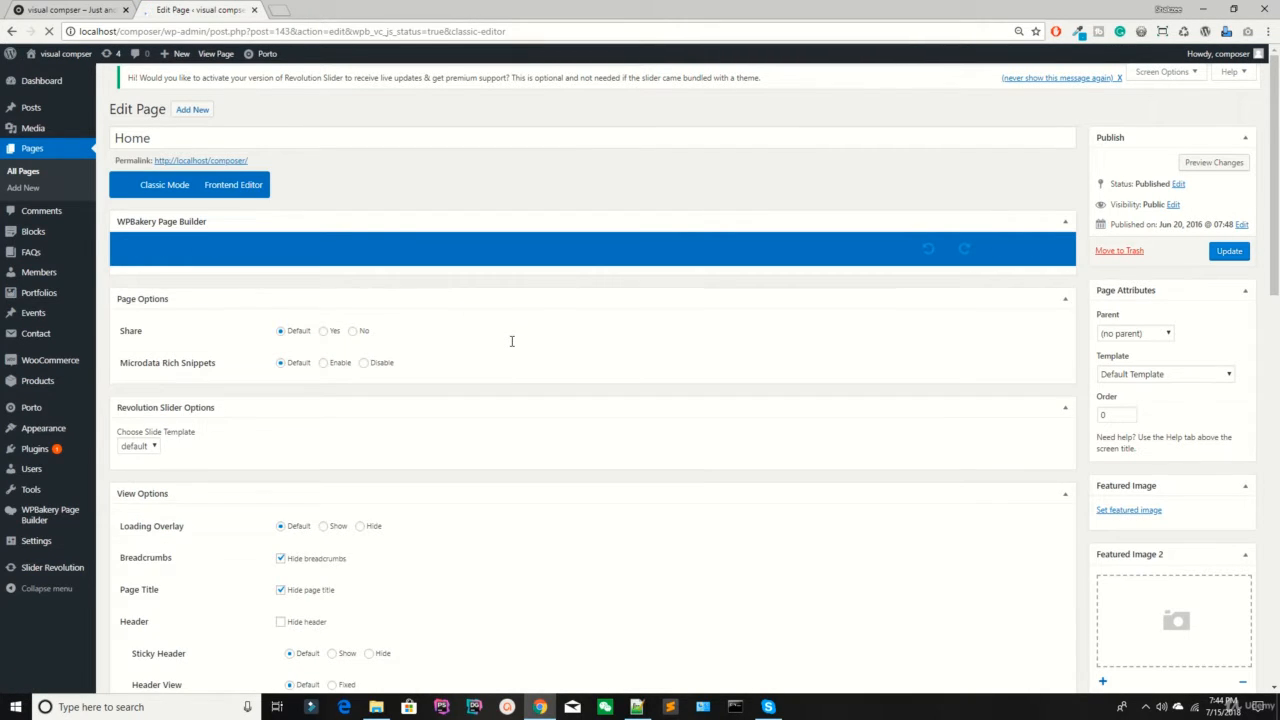
{"action": "scroll", "coordinate": [517, 354], "scroll_direction": "down", "scroll_amount": 1}
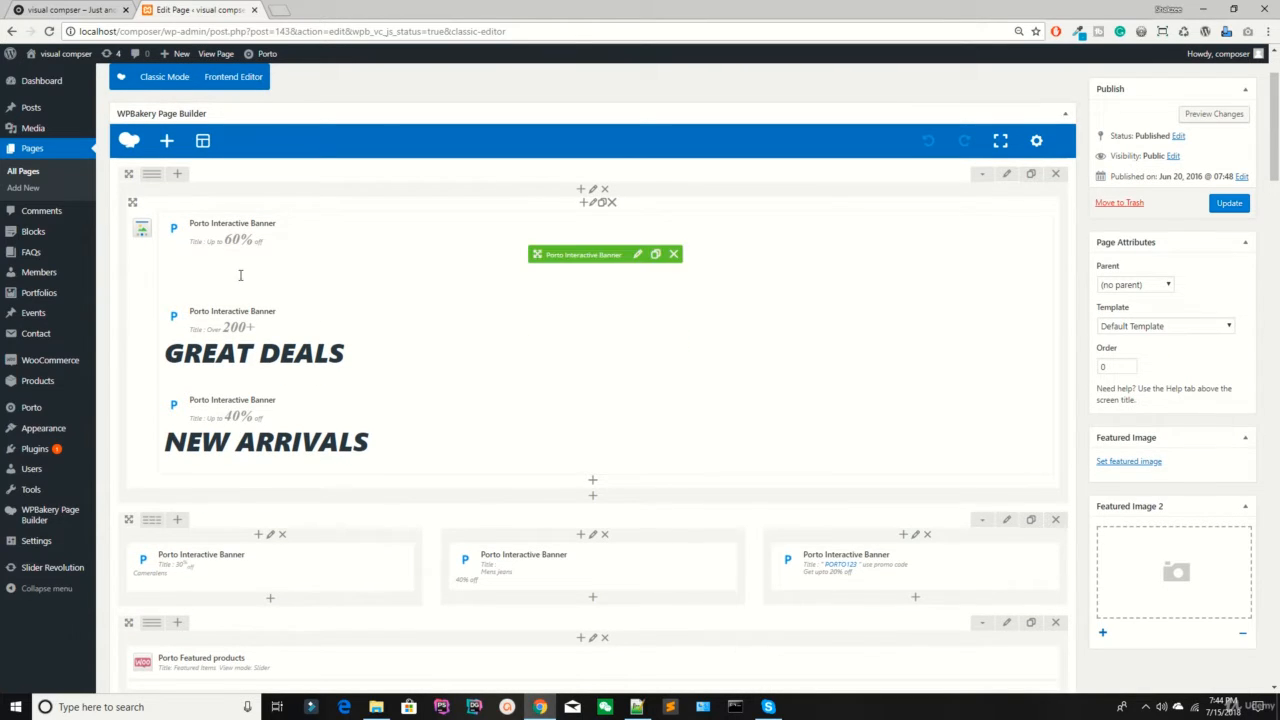
Examine the rows and elements that make up the Home page in the WPBakery backend editor
{"action": "scroll", "coordinate": [460, 306], "scroll_direction": "down", "scroll_amount": 3}
{"action": "scroll", "coordinate": [460, 310], "scroll_direction": "up", "scroll_amount": 1}
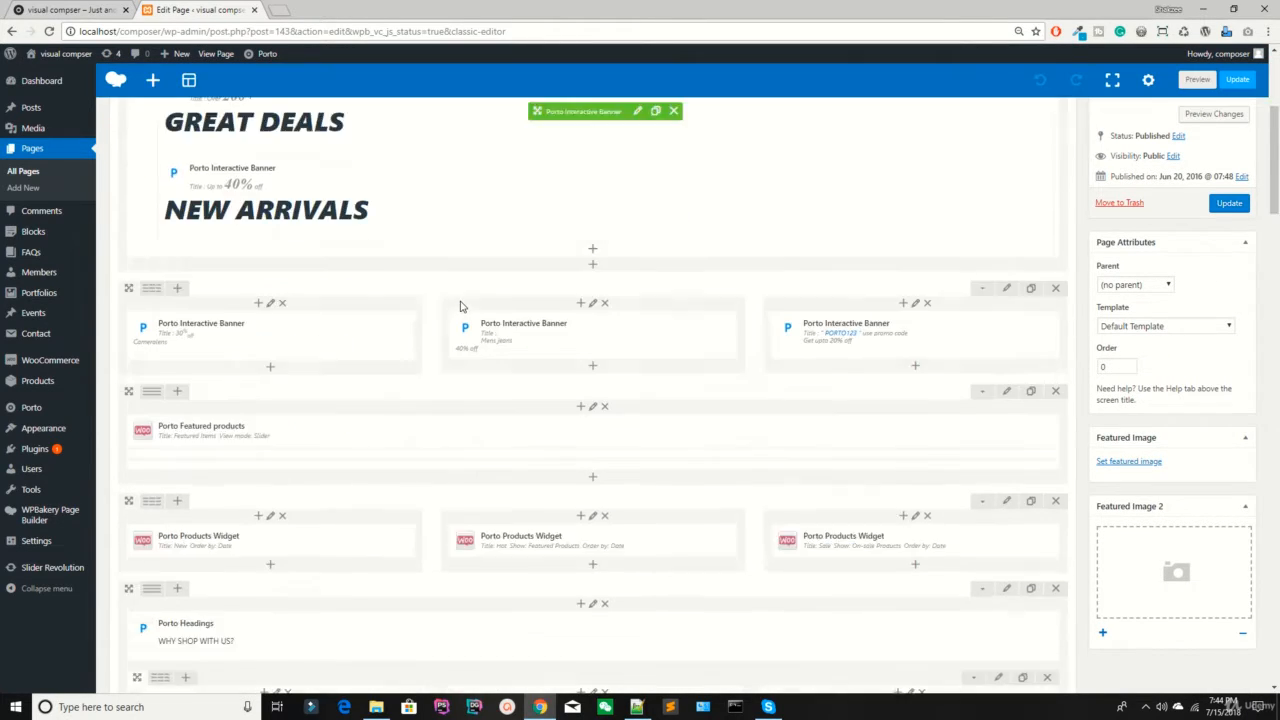
{"action": "scroll", "coordinate": [460, 306], "scroll_direction": "down", "scroll_amount": 2}
{"action": "scroll", "coordinate": [480, 310], "scroll_direction": "down", "scroll_amount": 2}
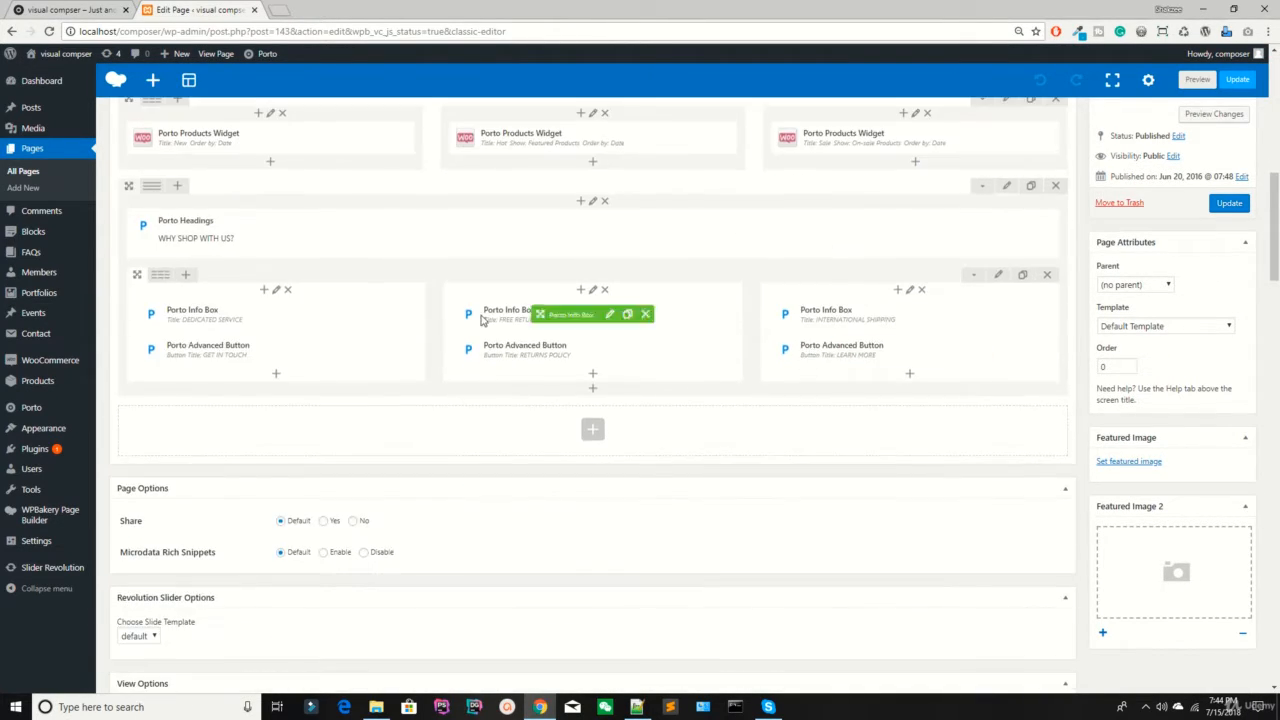
{"action": "scroll", "coordinate": [463, 280], "scroll_direction": "up", "scroll_amount": 1}
{"action": "scroll", "coordinate": [194, 220], "scroll_direction": "down", "scroll_amount": 2}
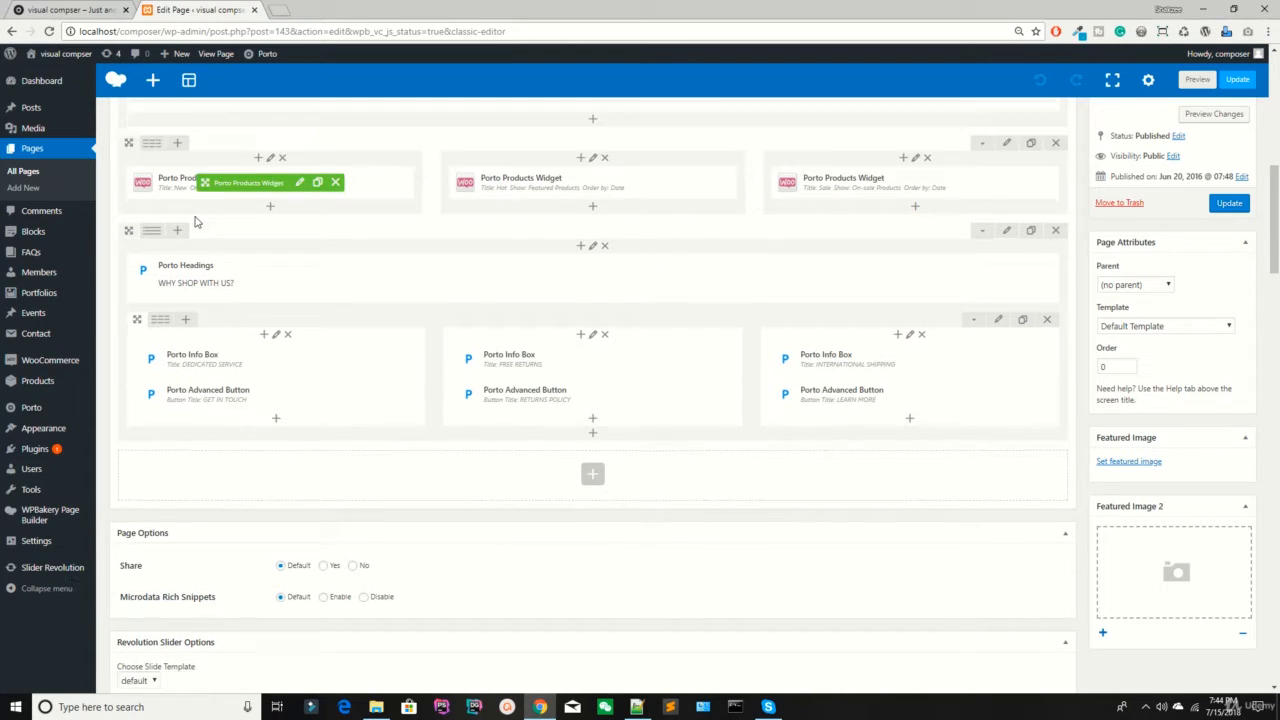
{"action": "scroll", "coordinate": [190, 262], "scroll_direction": "up", "scroll_amount": 1}
{"action": "scroll", "coordinate": [200, 258], "scroll_direction": "up", "scroll_amount": 3}
{"action": "scroll", "coordinate": [421, 356], "scroll_direction": "down", "scroll_amount": 3}
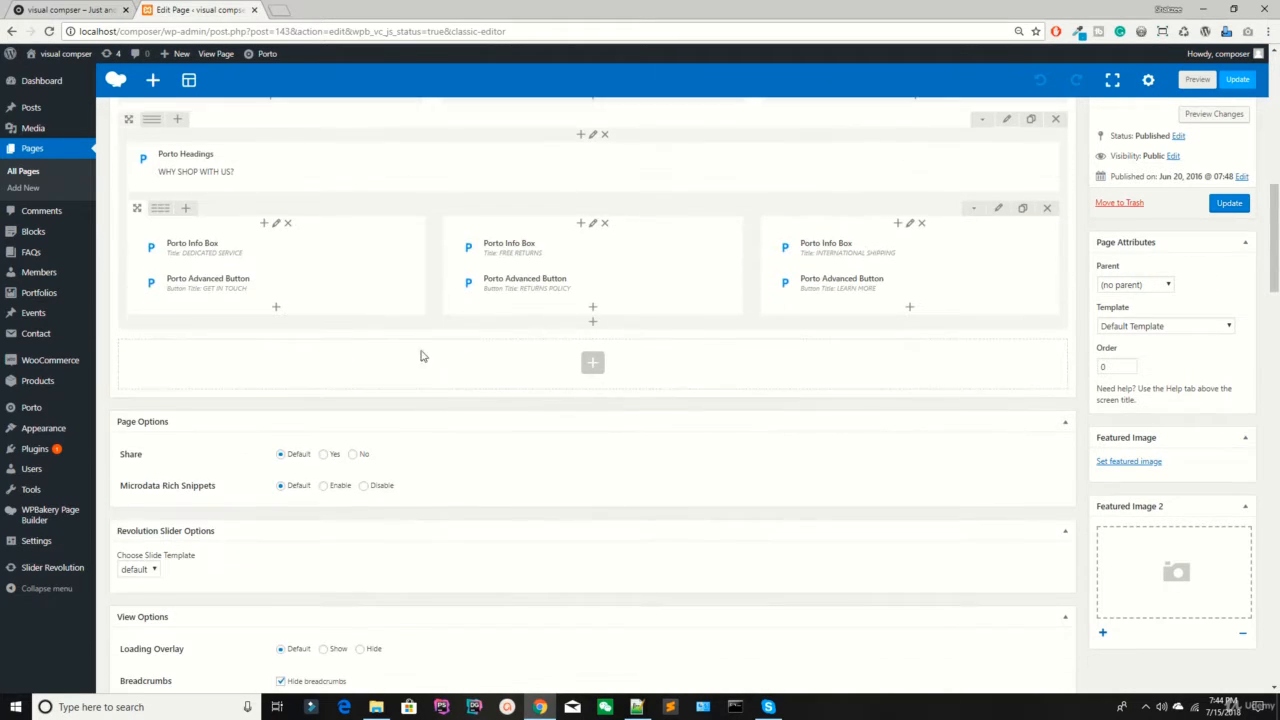
Add an empty row below the last row of the Home page and delete it again
{"action": "left_click", "coordinate": [593, 364]}
{"action": "left_click", "coordinate": [344, 176]}
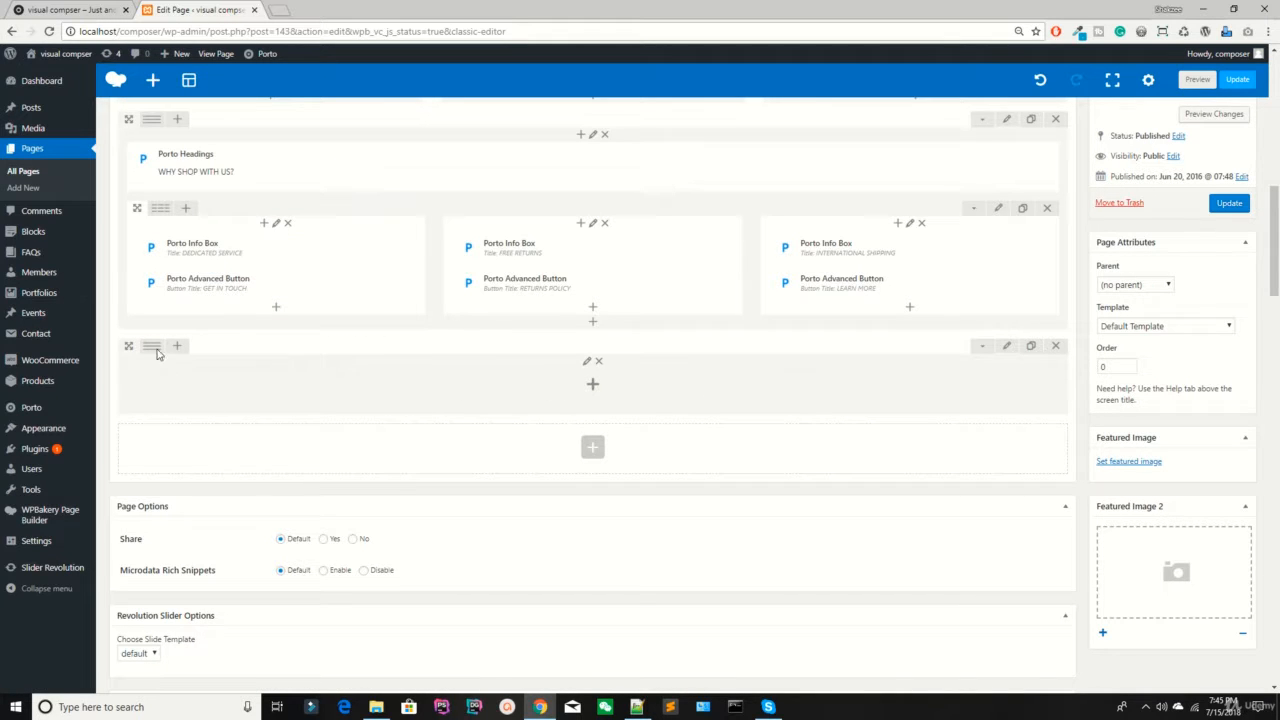
{"action": "mouse_move", "coordinate": [152, 349]}
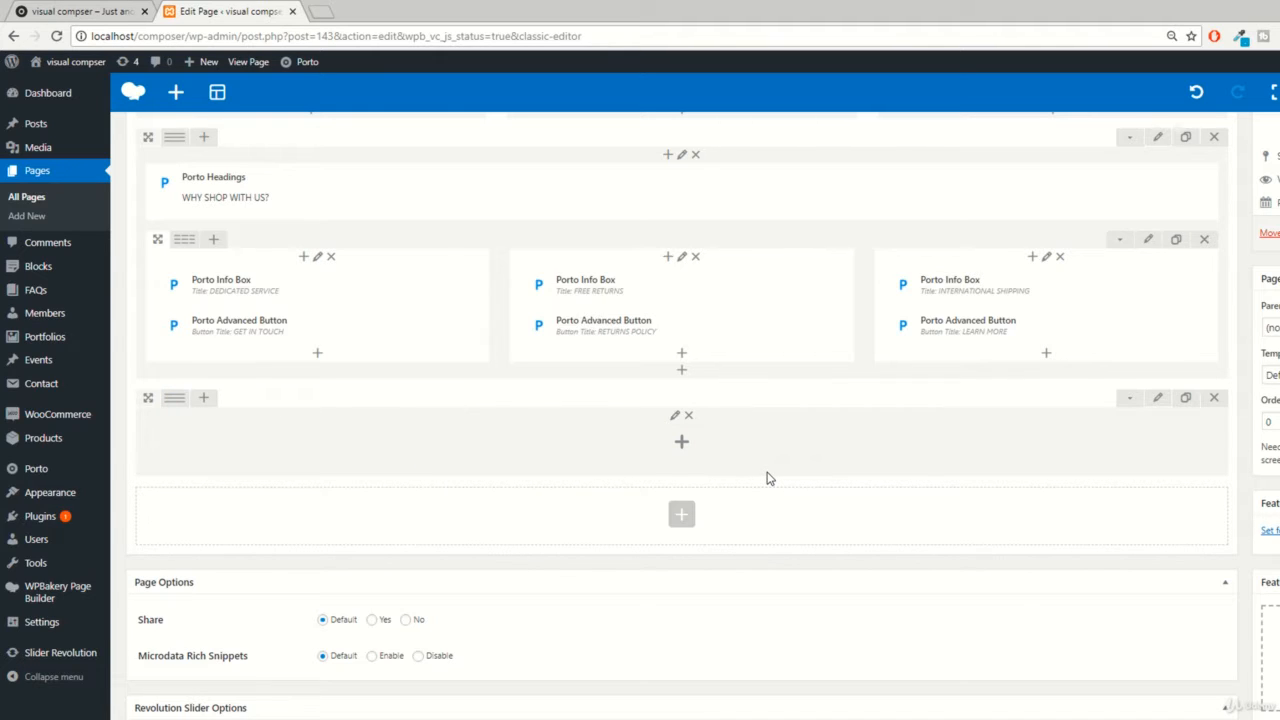
{"action": "left_click", "coordinate": [1213, 399]}
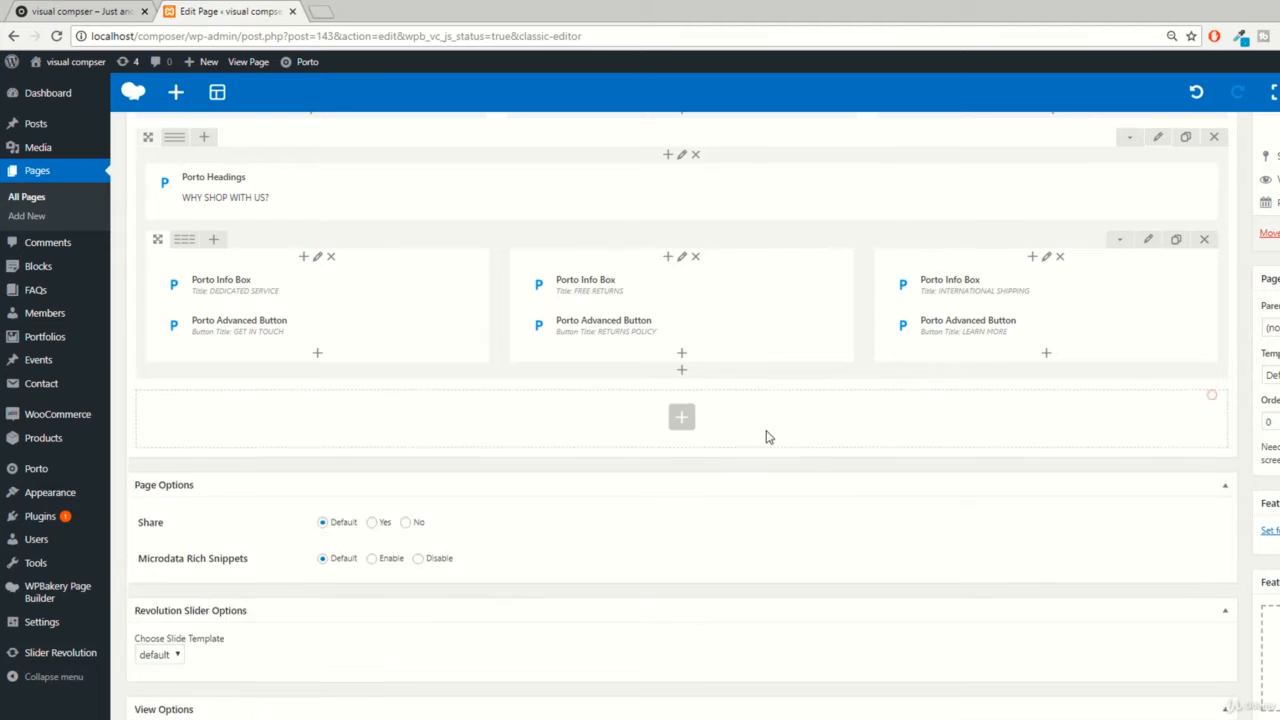
Leave the backend editor without saving and open the Home page in the WPBakery frontend editor to view its layout
{"action": "scroll", "coordinate": [760, 434], "scroll_direction": "up", "scroll_amount": 10}
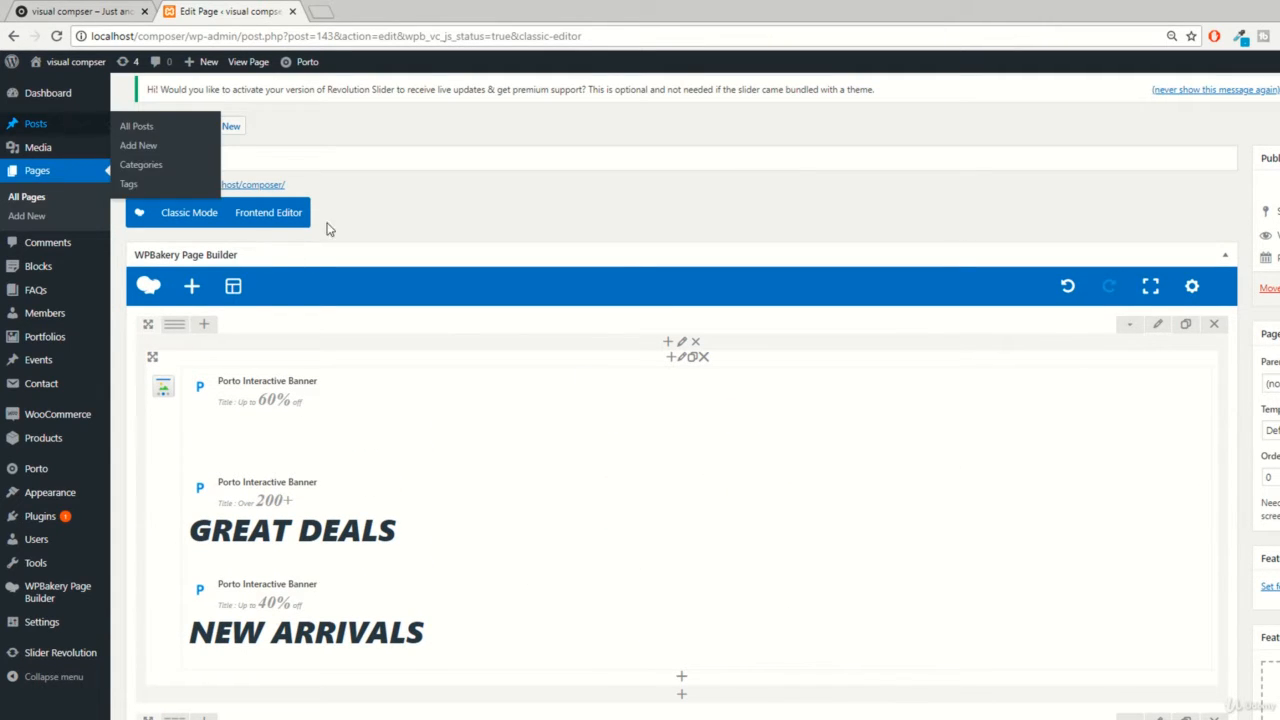
{"action": "left_click", "coordinate": [262, 218]}
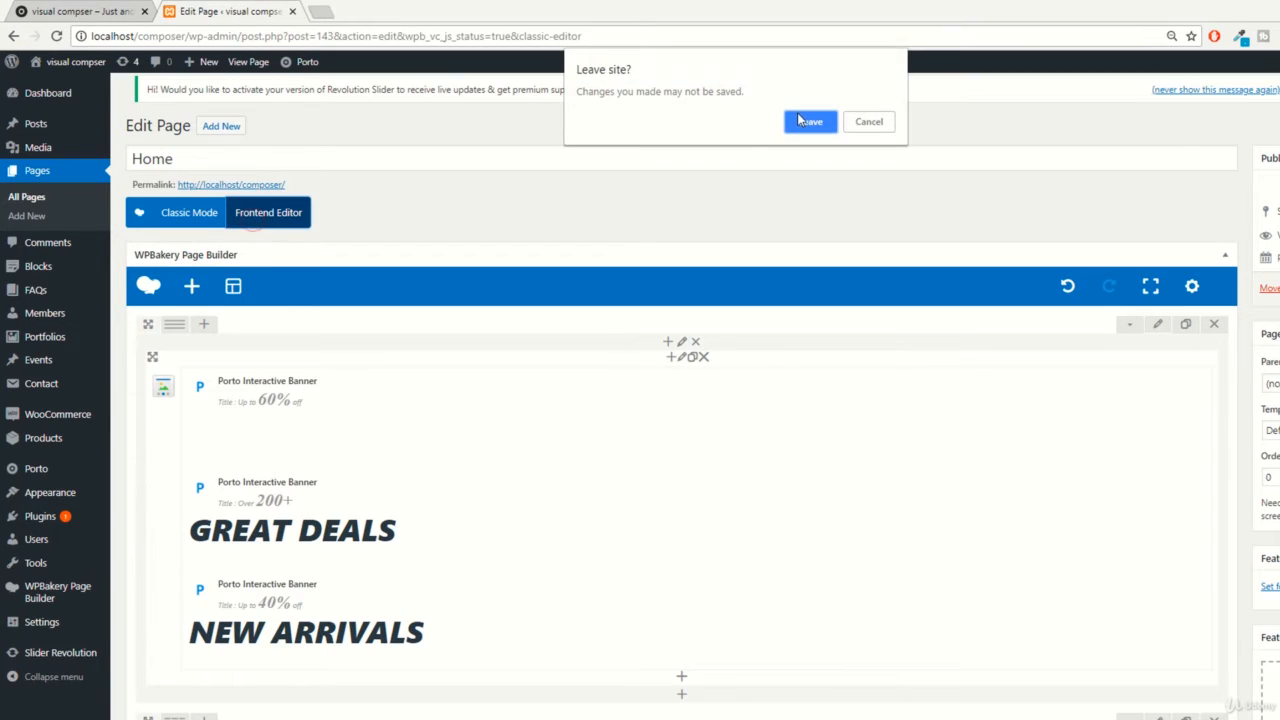
{"action": "left_click", "coordinate": [808, 120]}
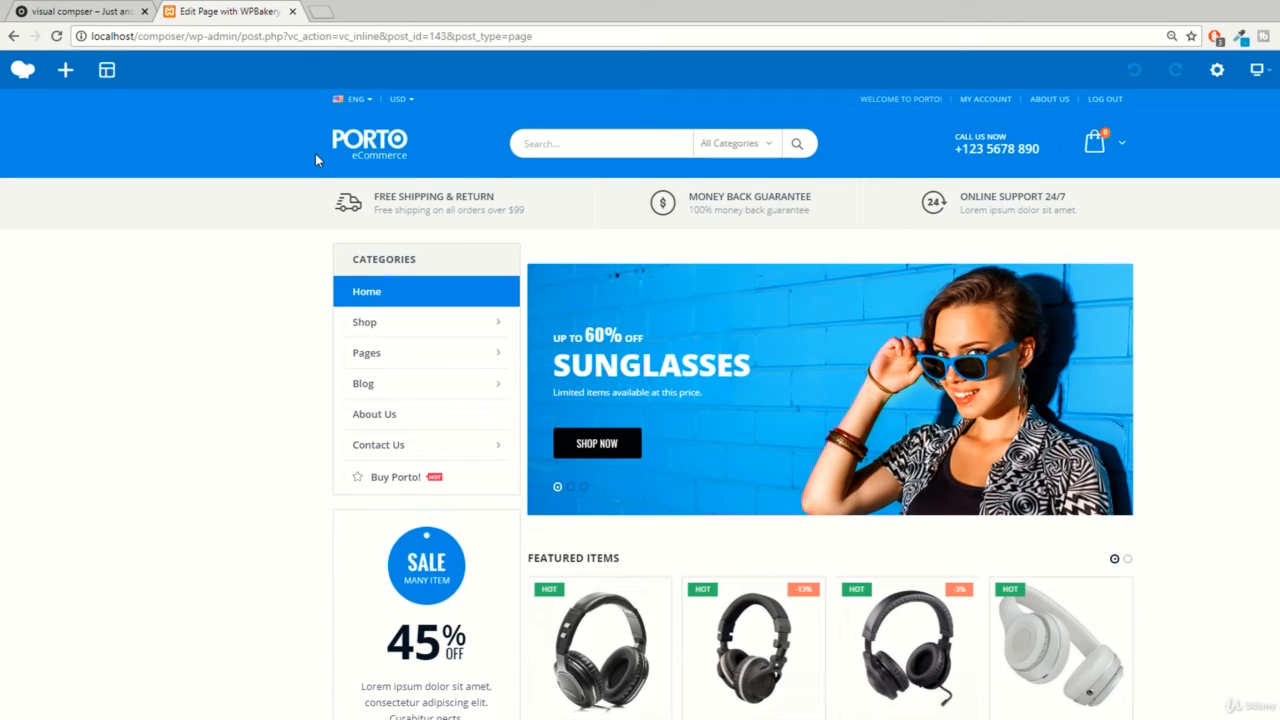
{"action": "scroll", "coordinate": [342, 155], "scroll_direction": "down", "scroll_amount": 1}
{"action": "mouse_move", "coordinate": [470, 245]}
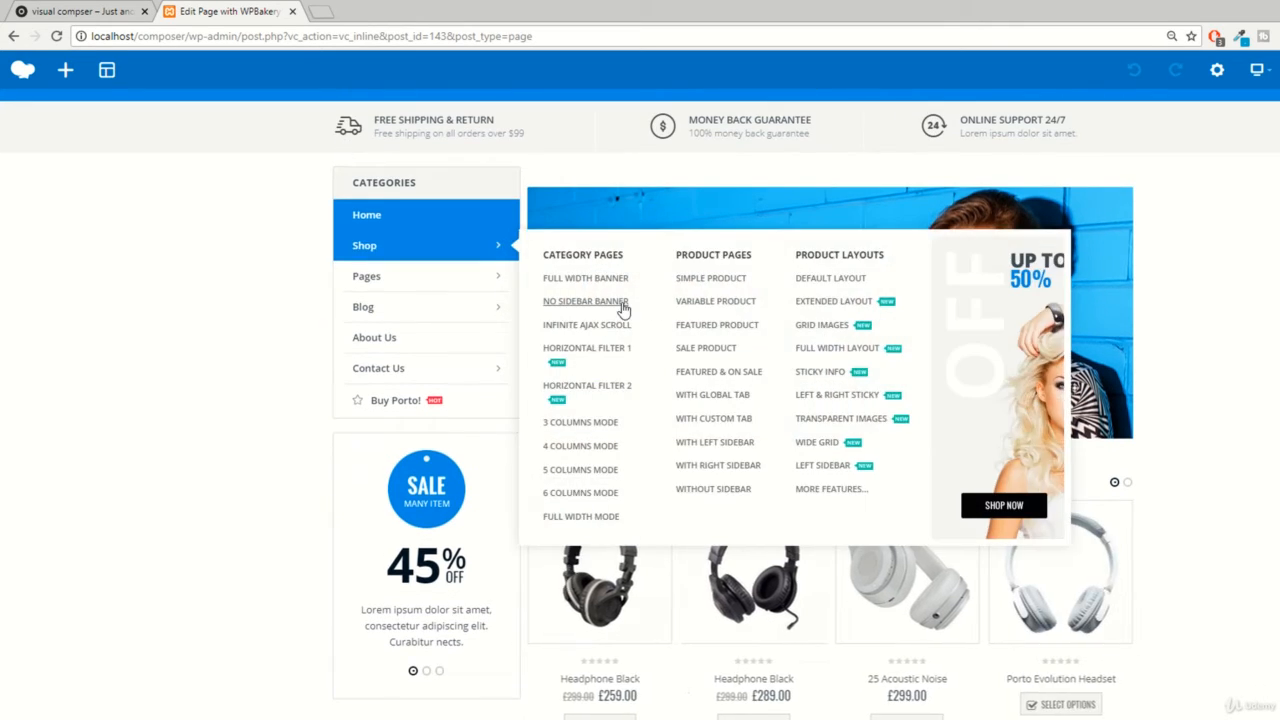
{"action": "scroll", "coordinate": [752, 261], "scroll_direction": "up", "scroll_amount": 1}
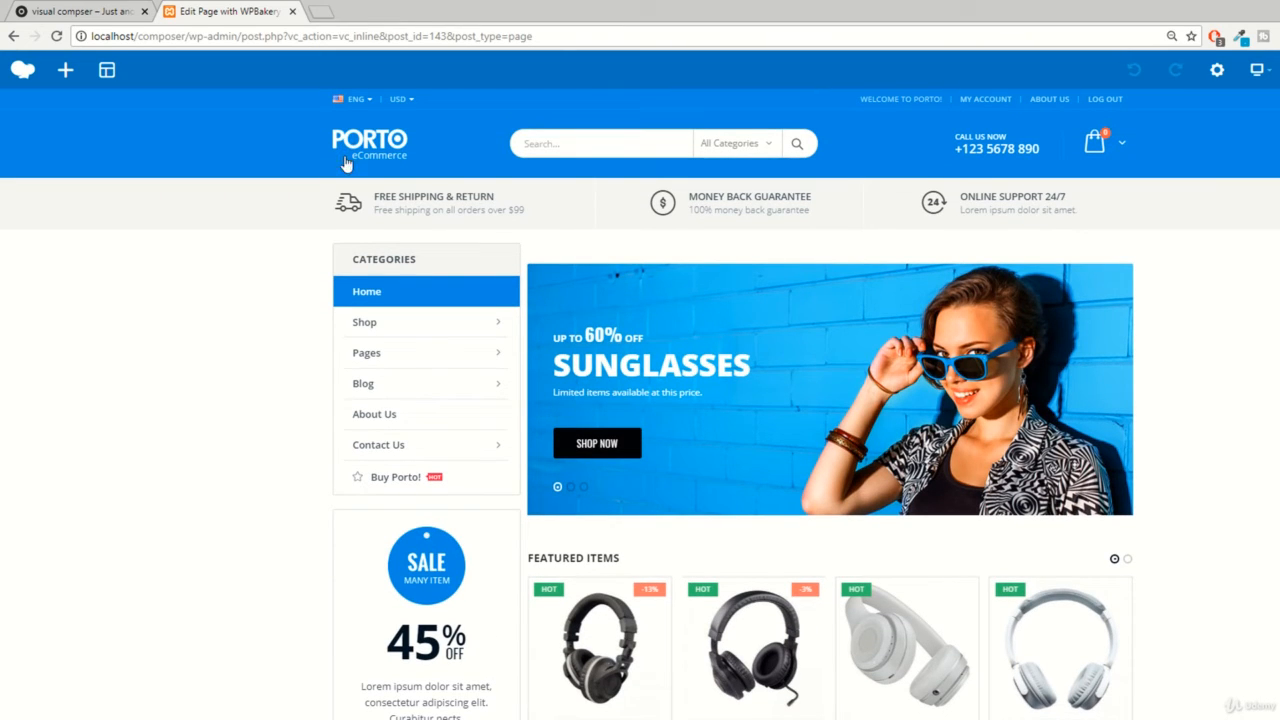